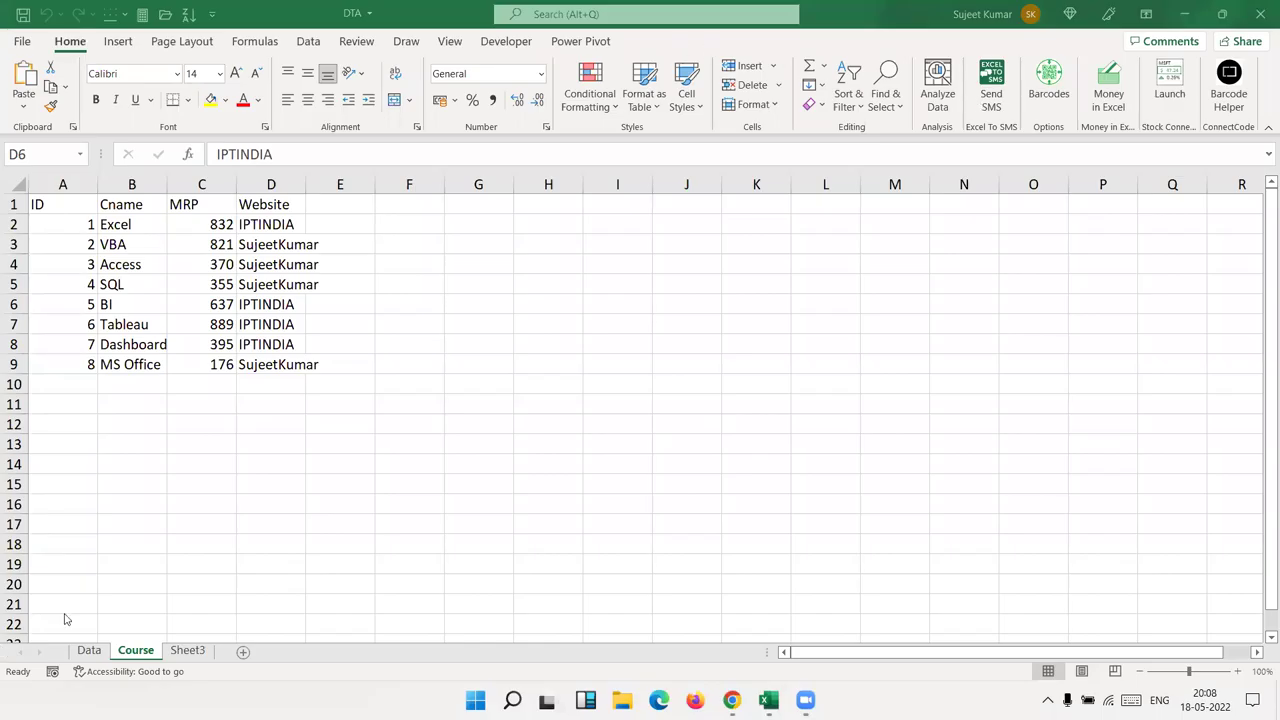
Step: Open the Data sheet and review its Sr, Name, City, Course, Qty and amt columns
click(88, 652)
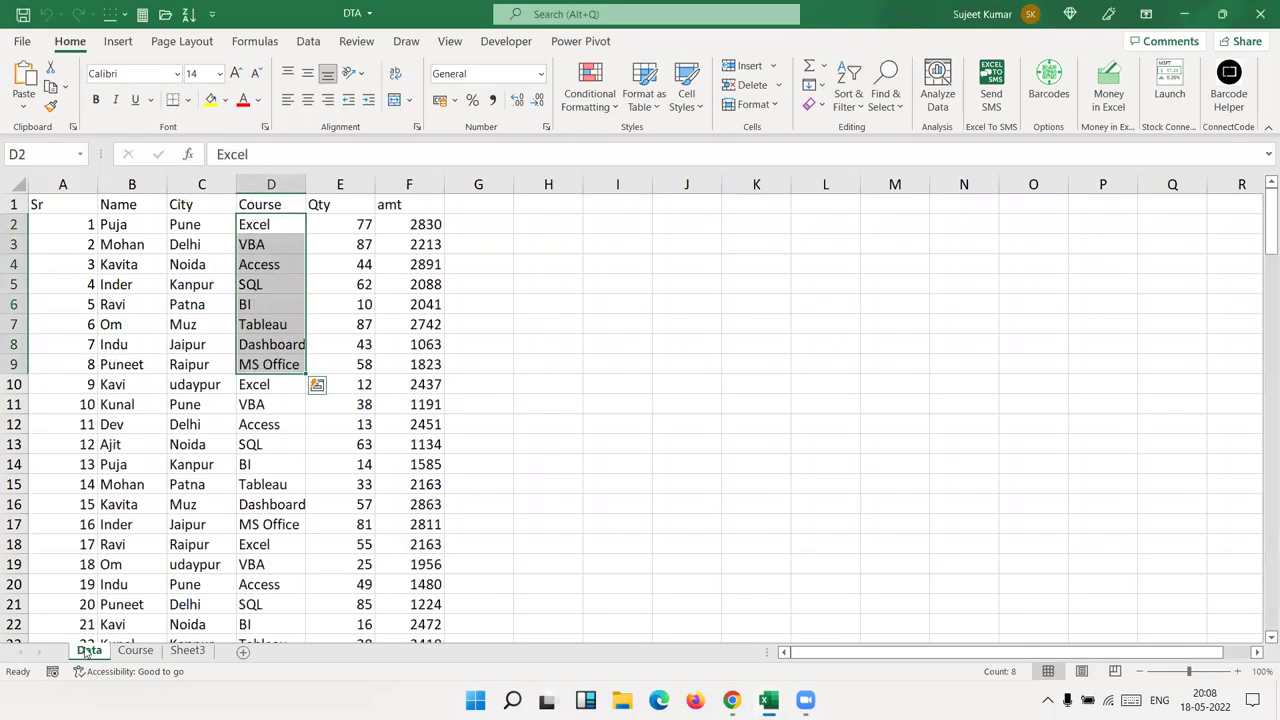
key(Up)
key(Left)
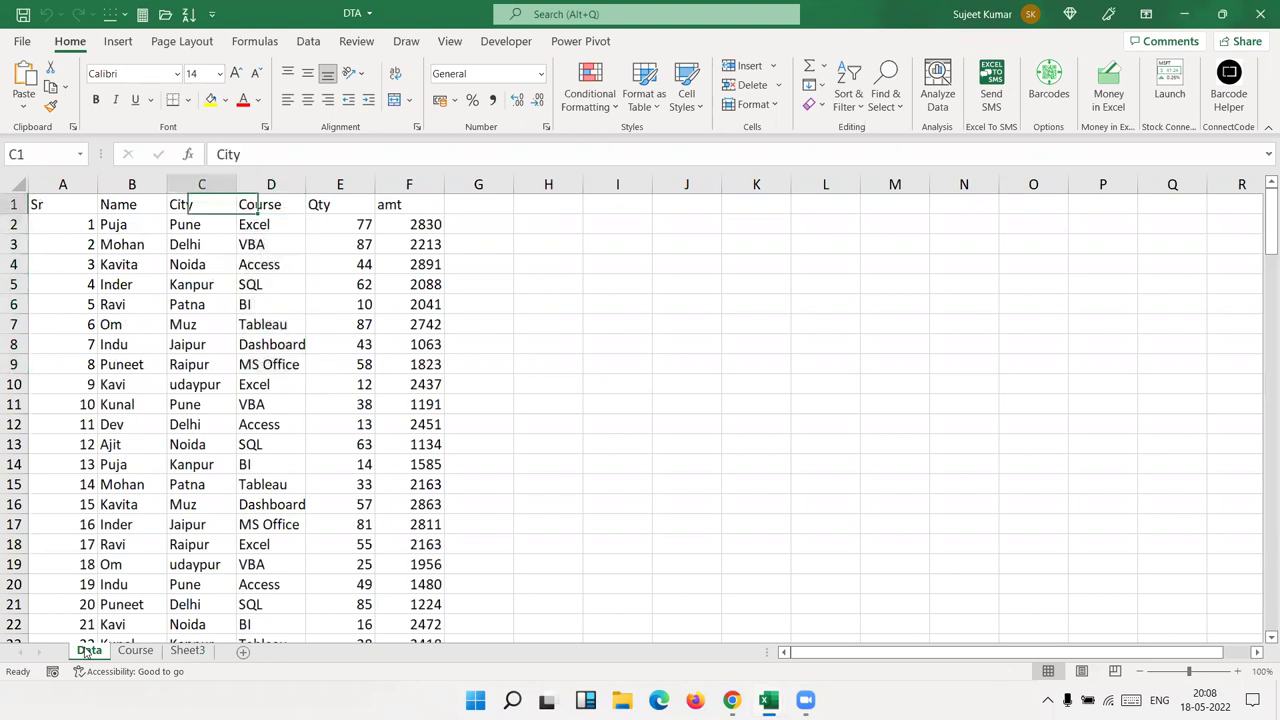
key(Left)
key(Left)
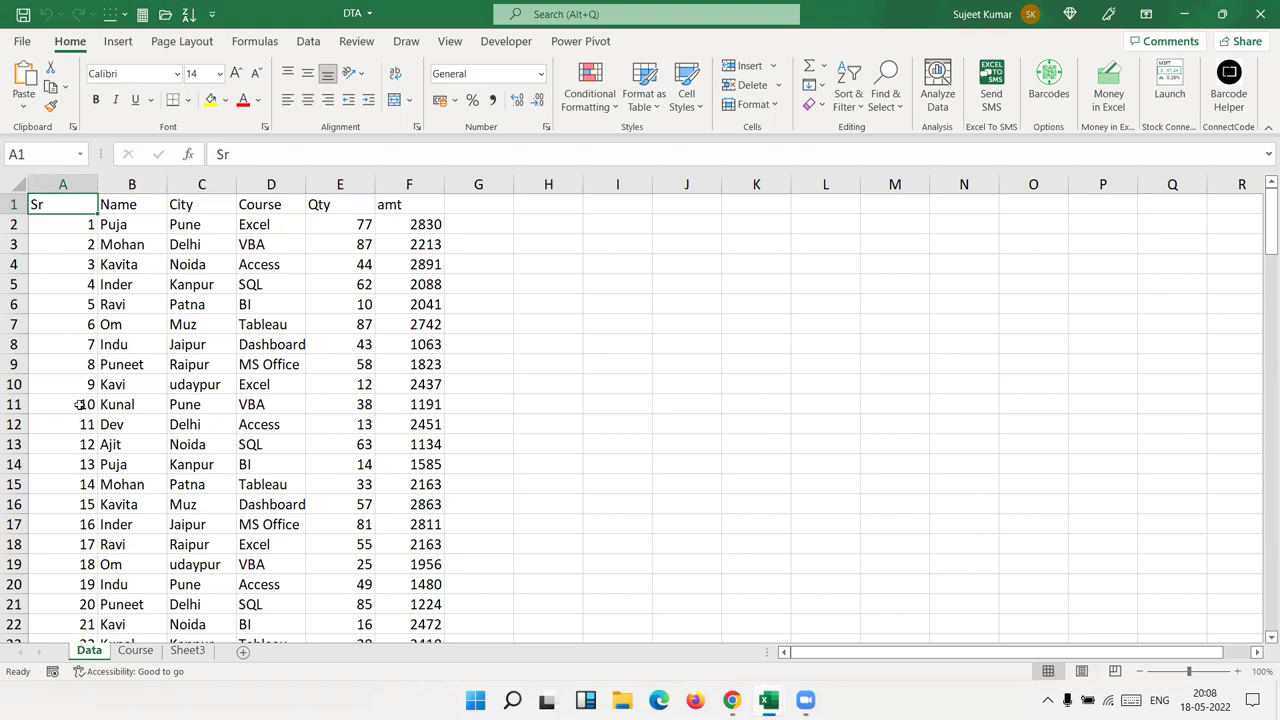
drag(120, 268, 128, 423)
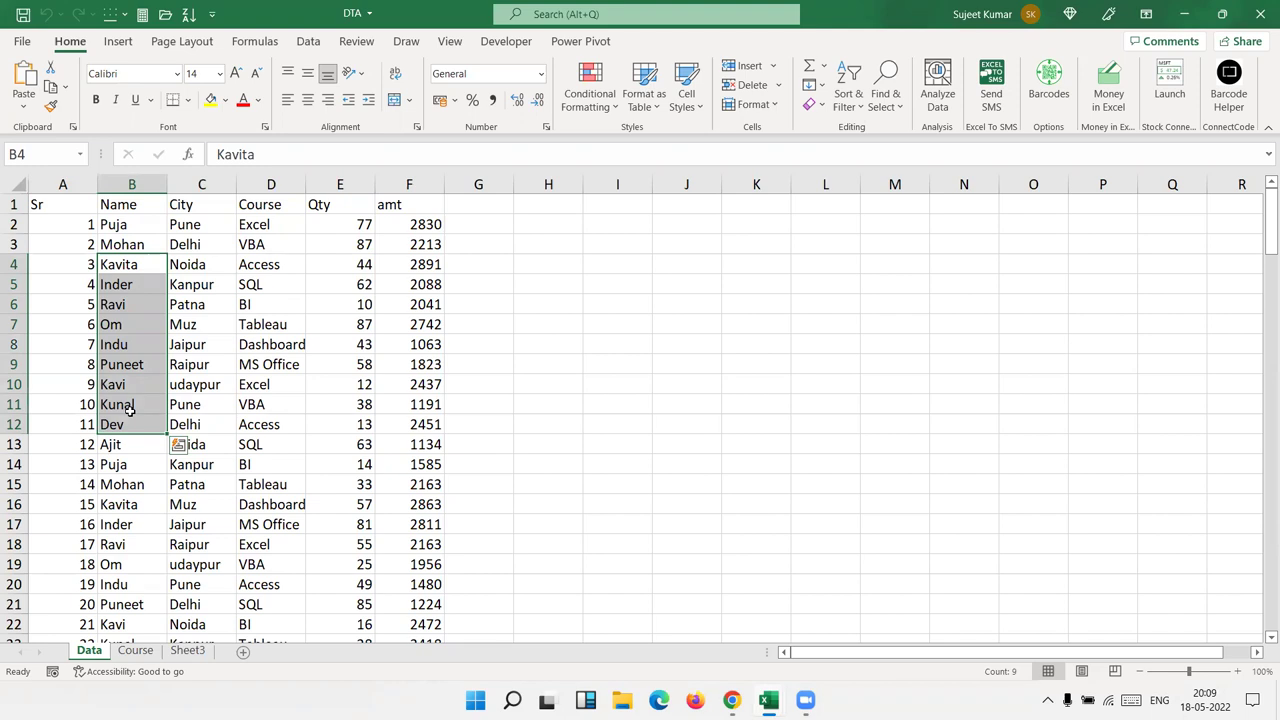
click(353, 287)
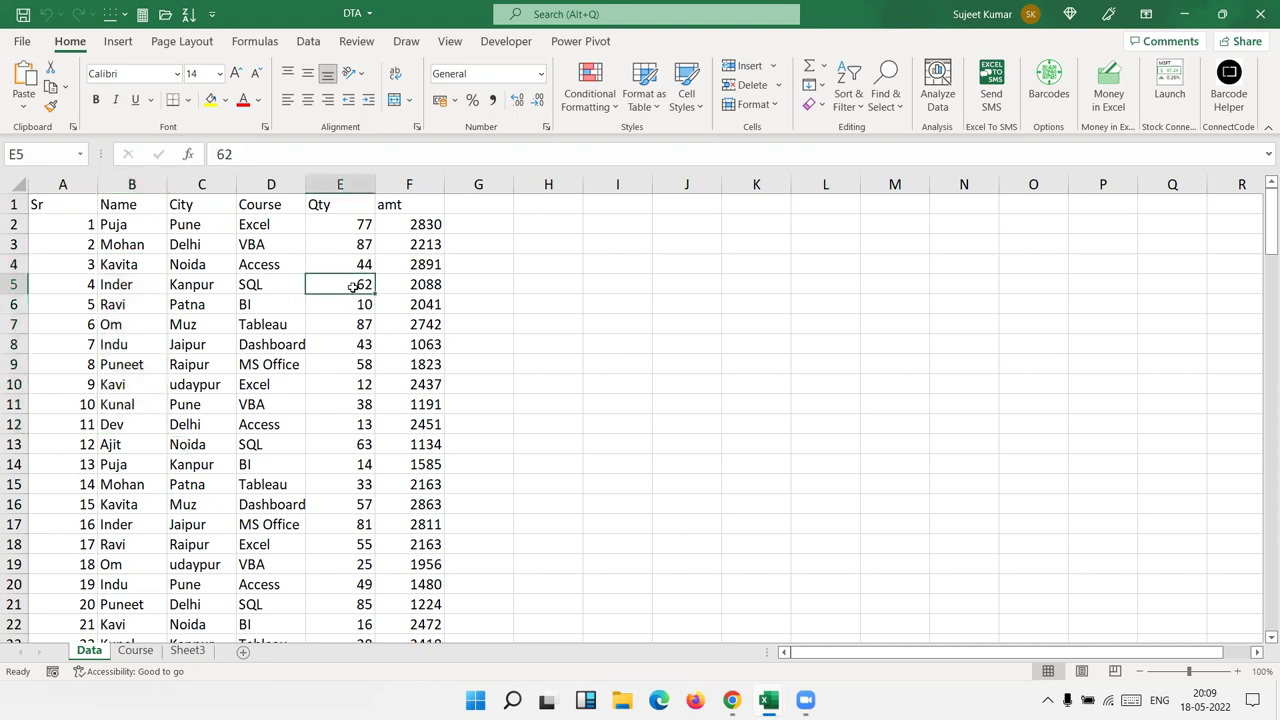
click(360, 228)
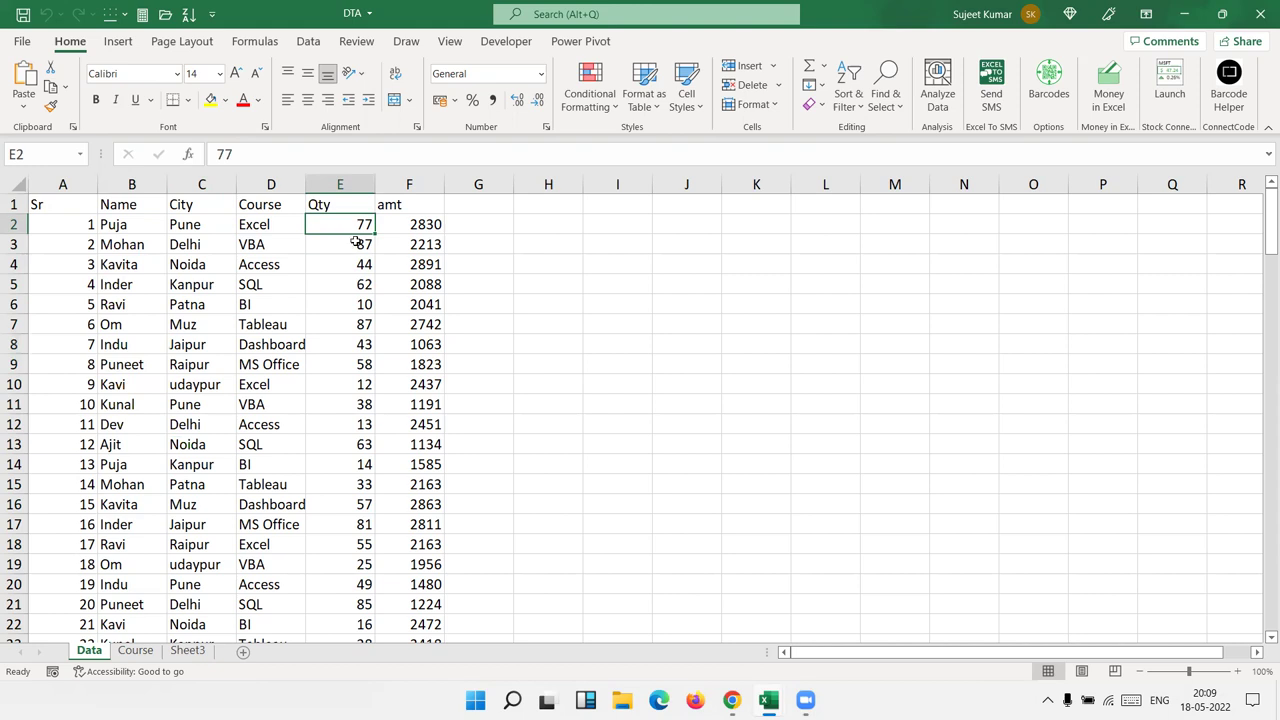
Step: Sort the rows by Qty smallest to largest, then largest to smallest
click(340, 206)
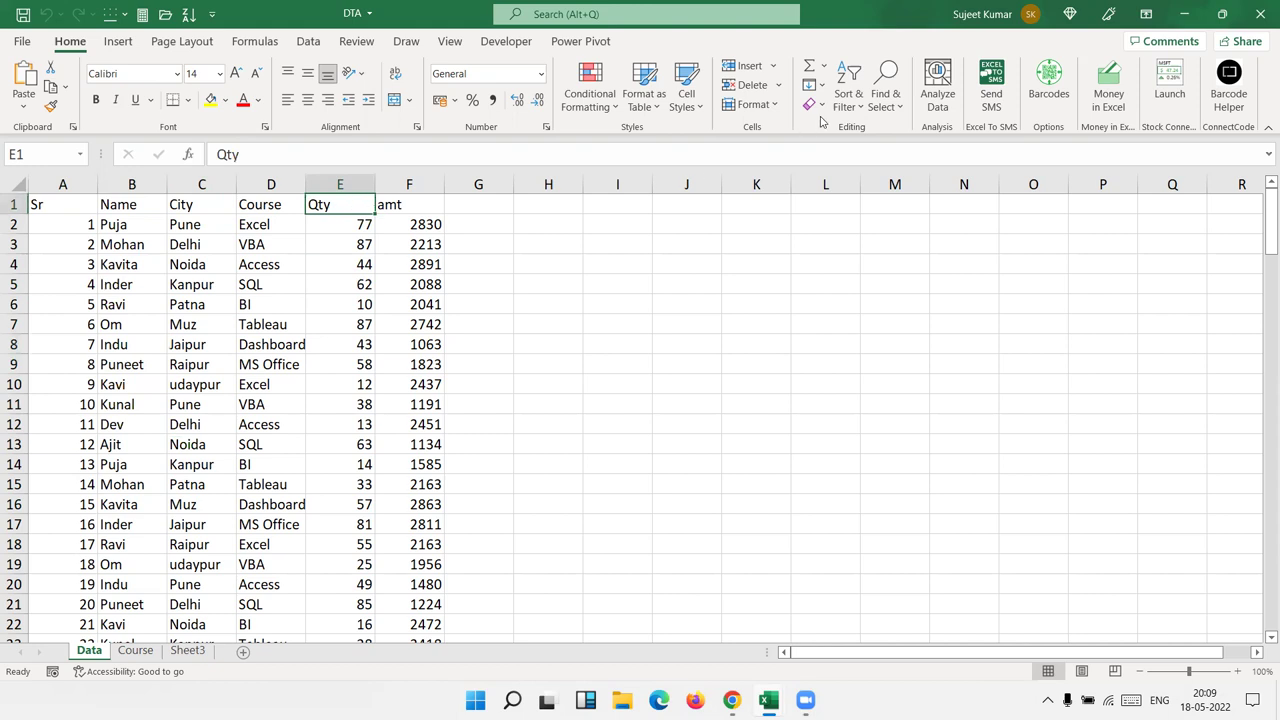
click(848, 100)
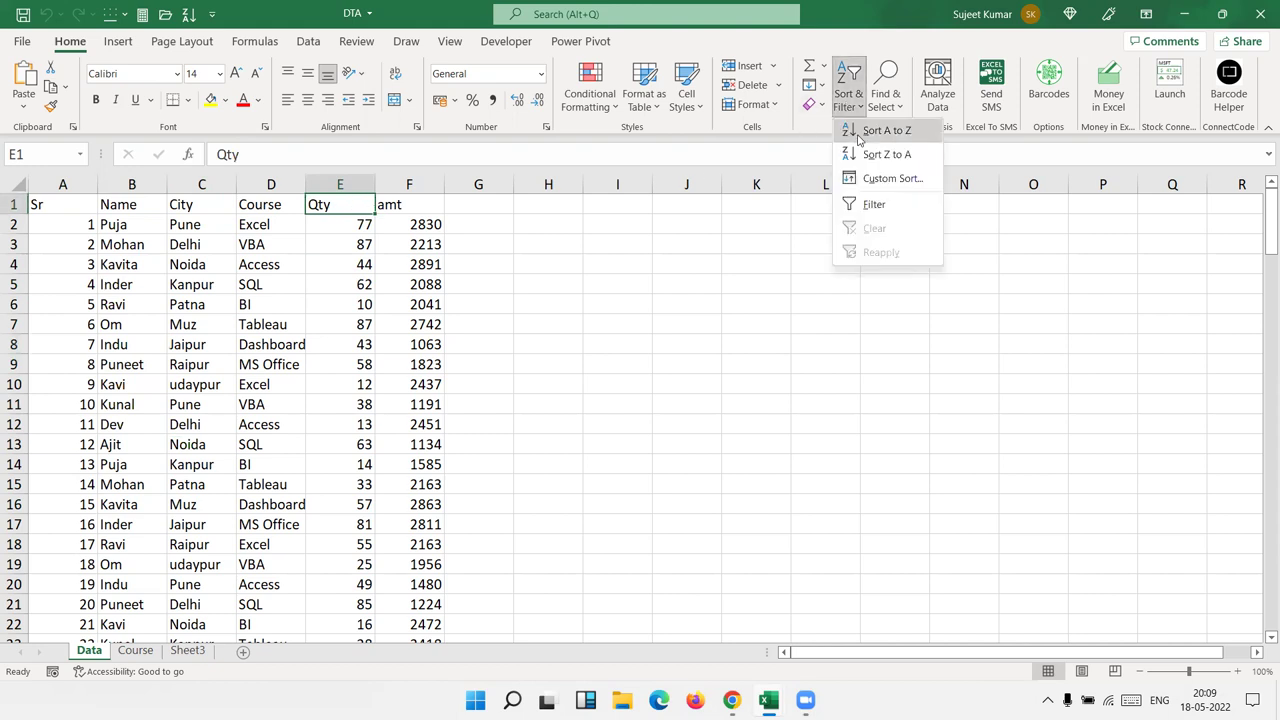
click(856, 136)
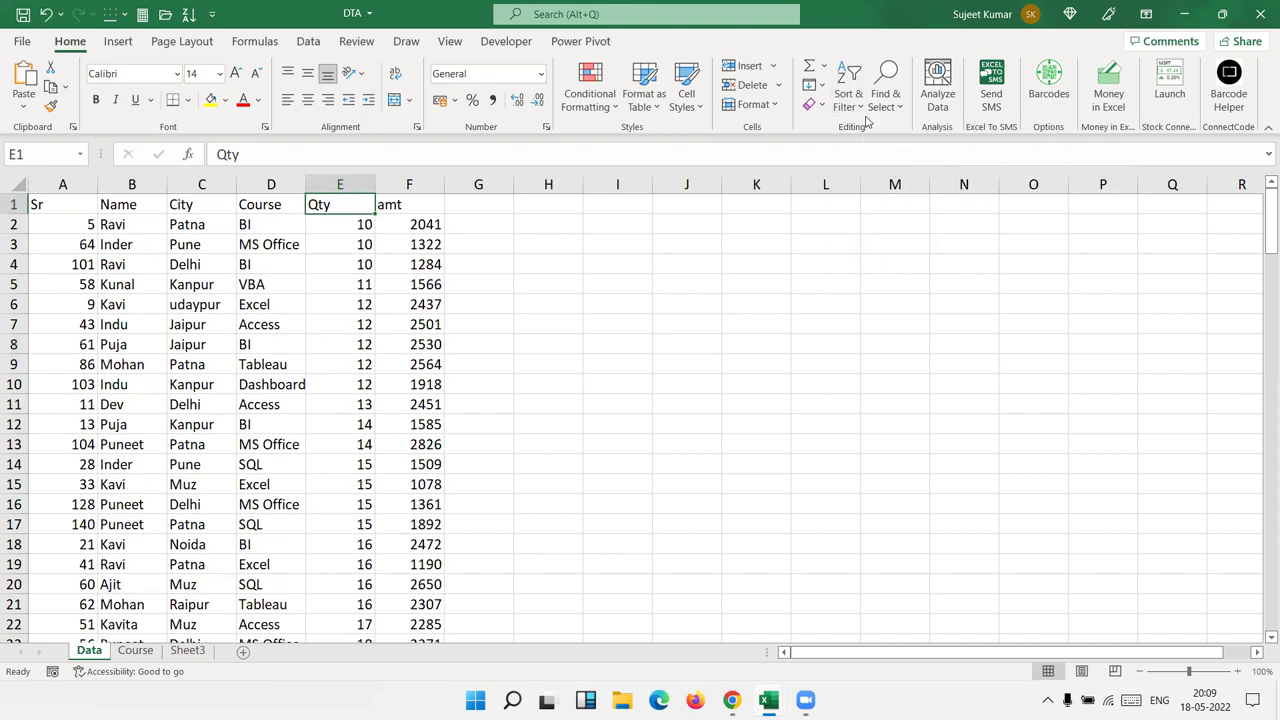
click(855, 117)
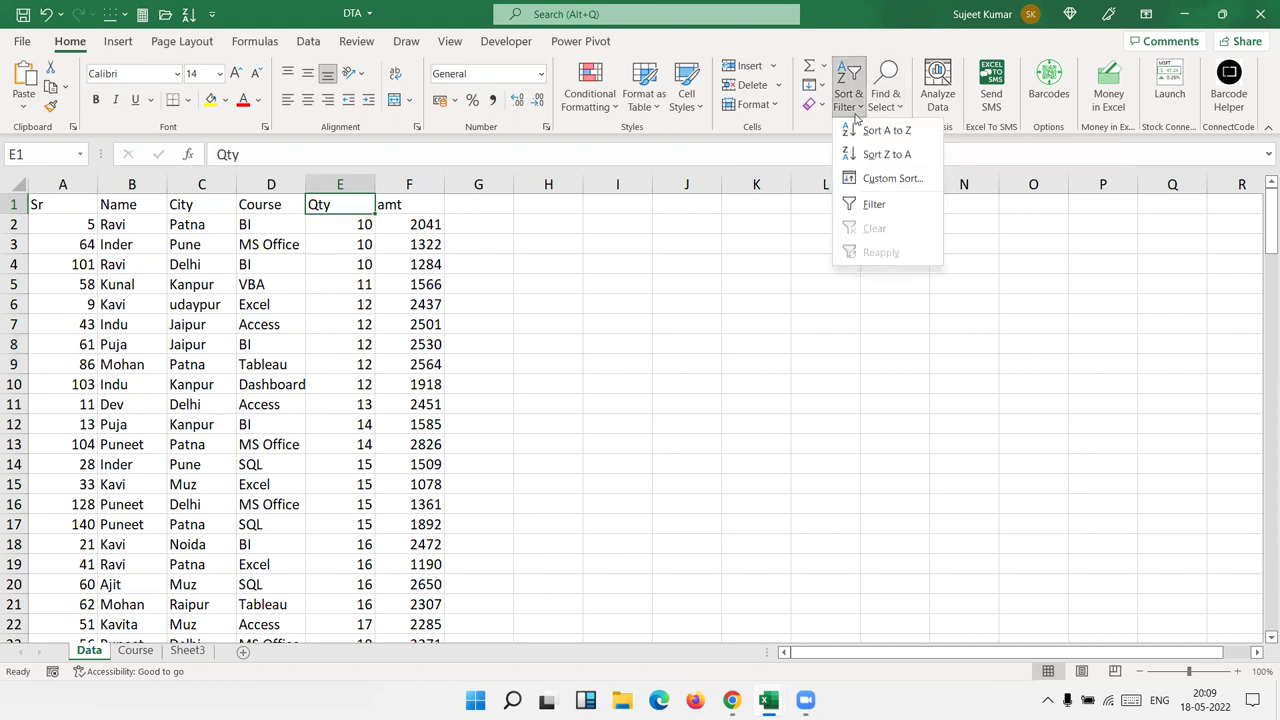
click(889, 155)
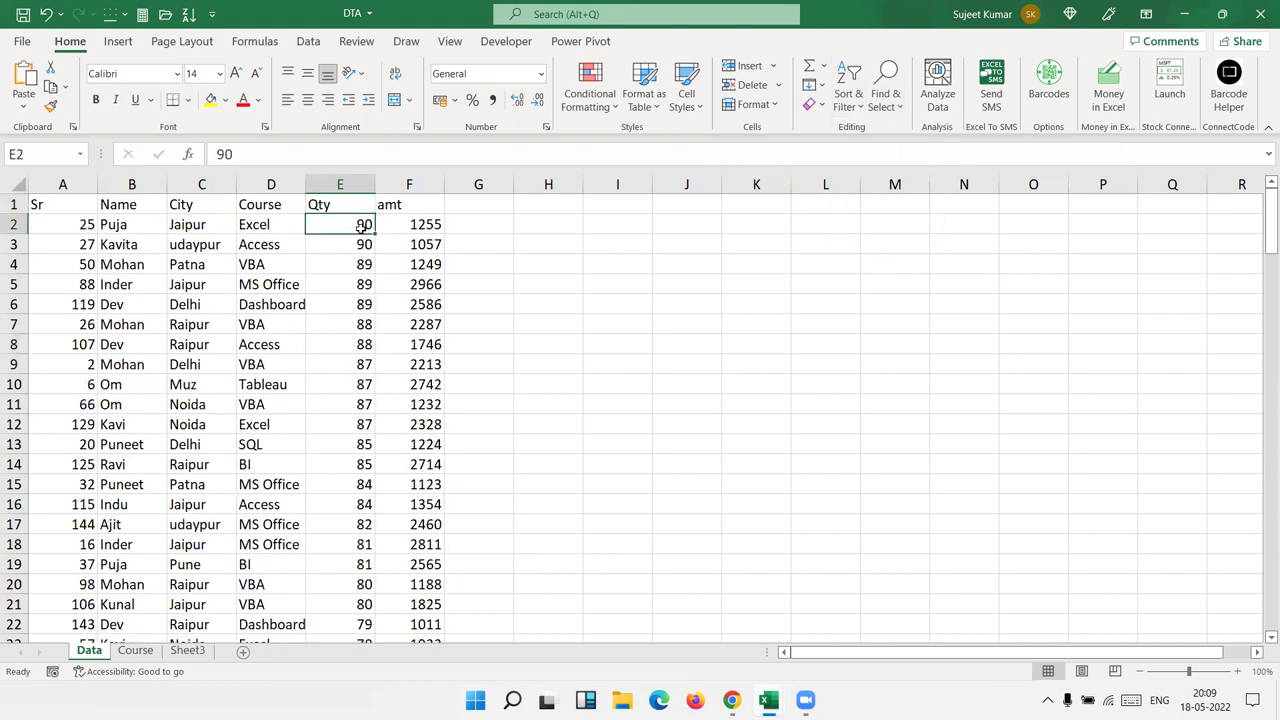
Step: Review the highest-Qty rows with their headings, then undo the descending Qty sort
drag(361, 224, 345, 324)
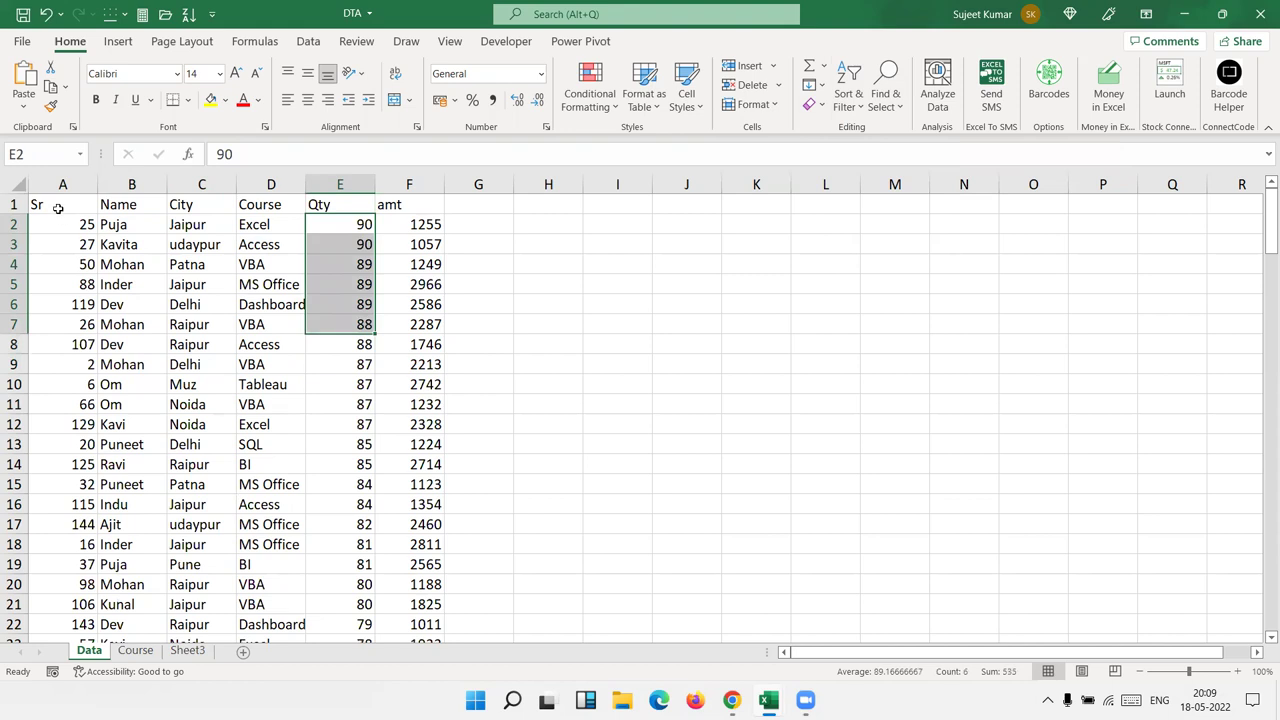
drag(57, 205, 371, 308)
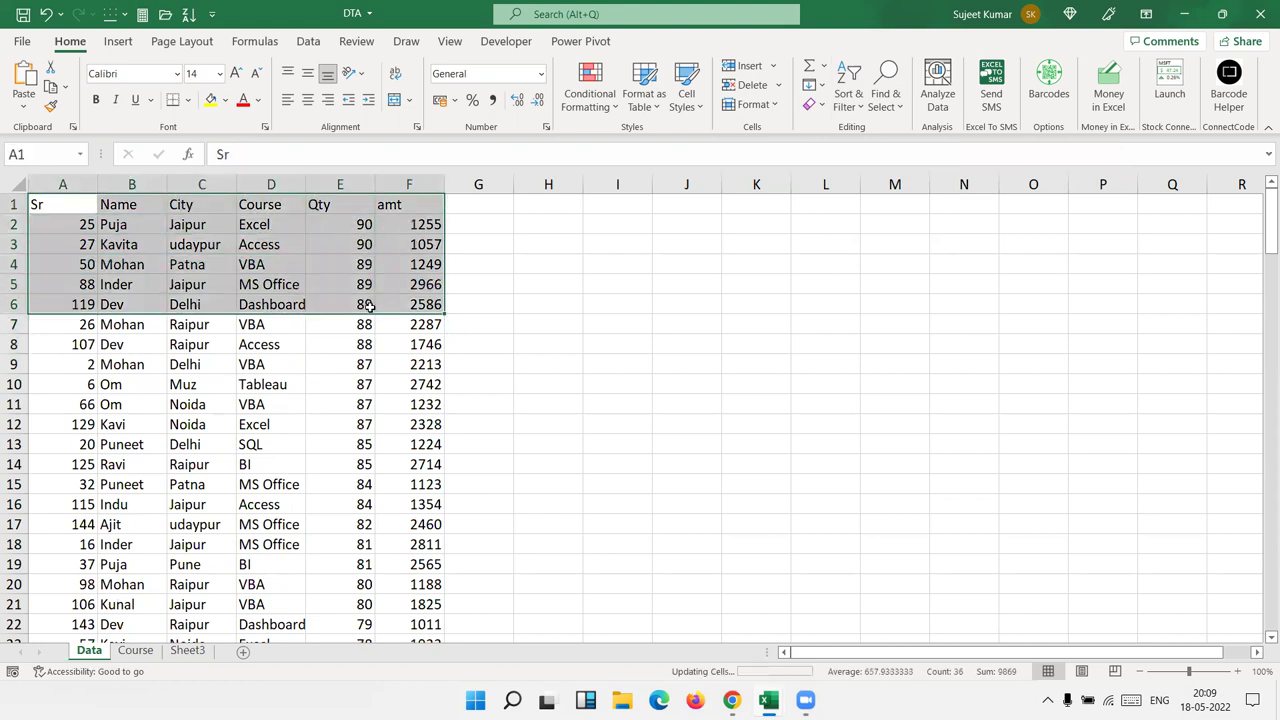
key(ctrl+z)
Step: Sort the rows by Name A to Z and review the grouped Dev entries
click(117, 206)
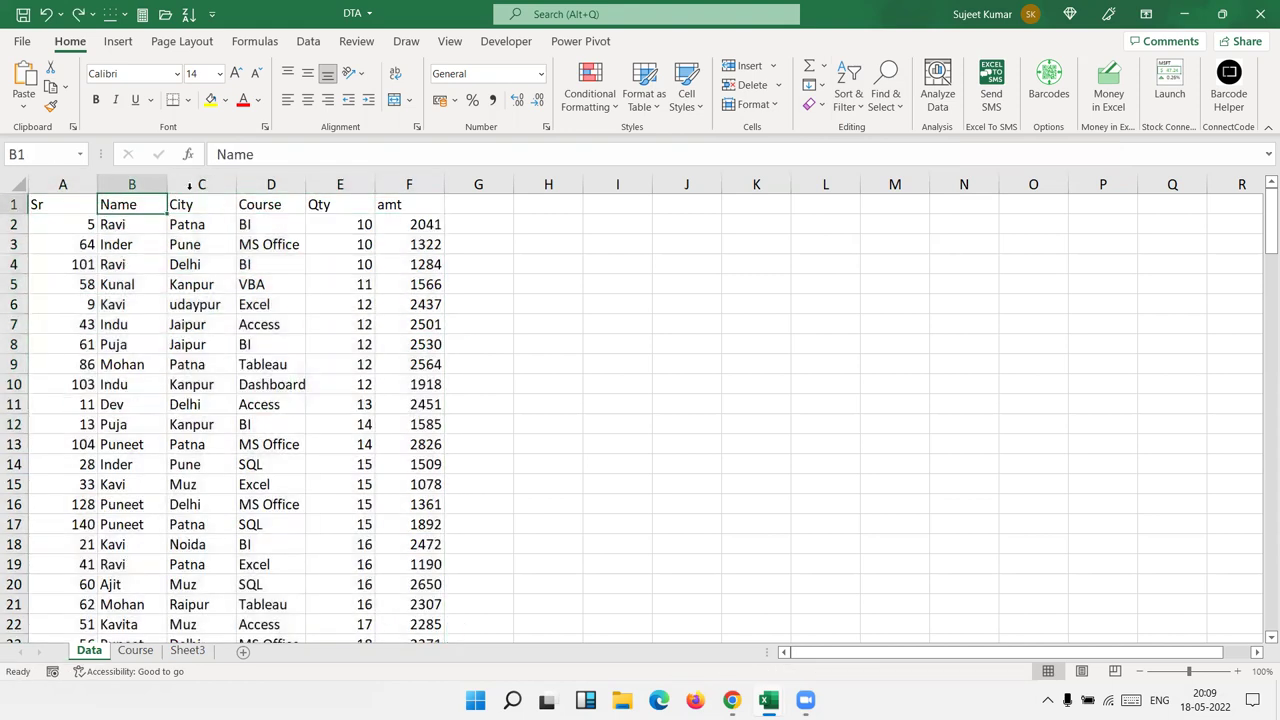
click(856, 110)
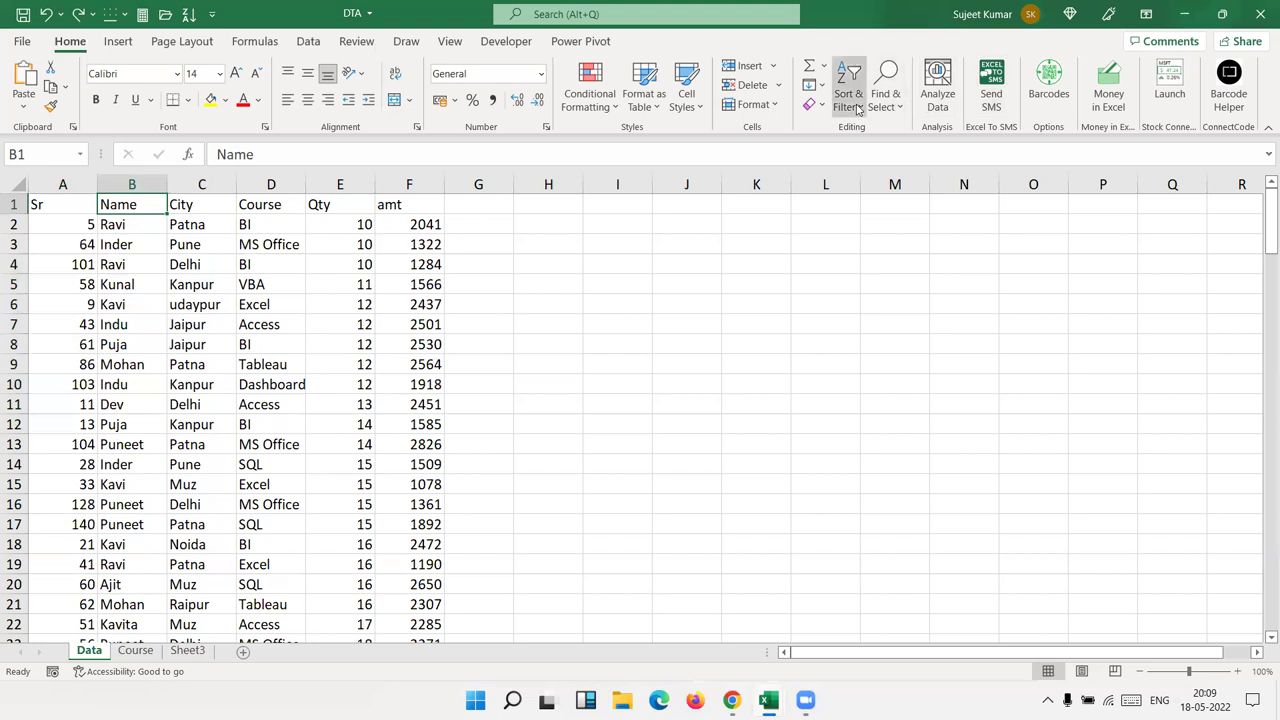
click(880, 132)
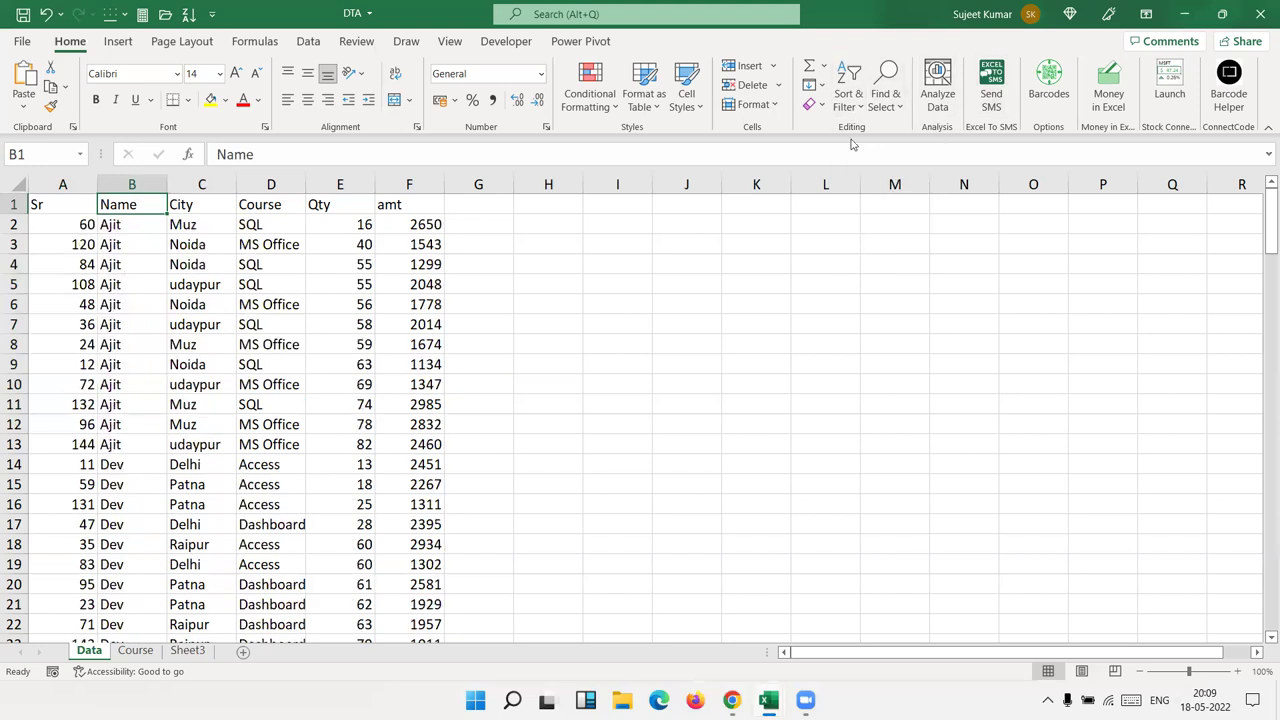
mouse_move(130, 224)
mouse_down()
mouse_move(112, 444)
mouse_move(118, 586)
mouse_up()
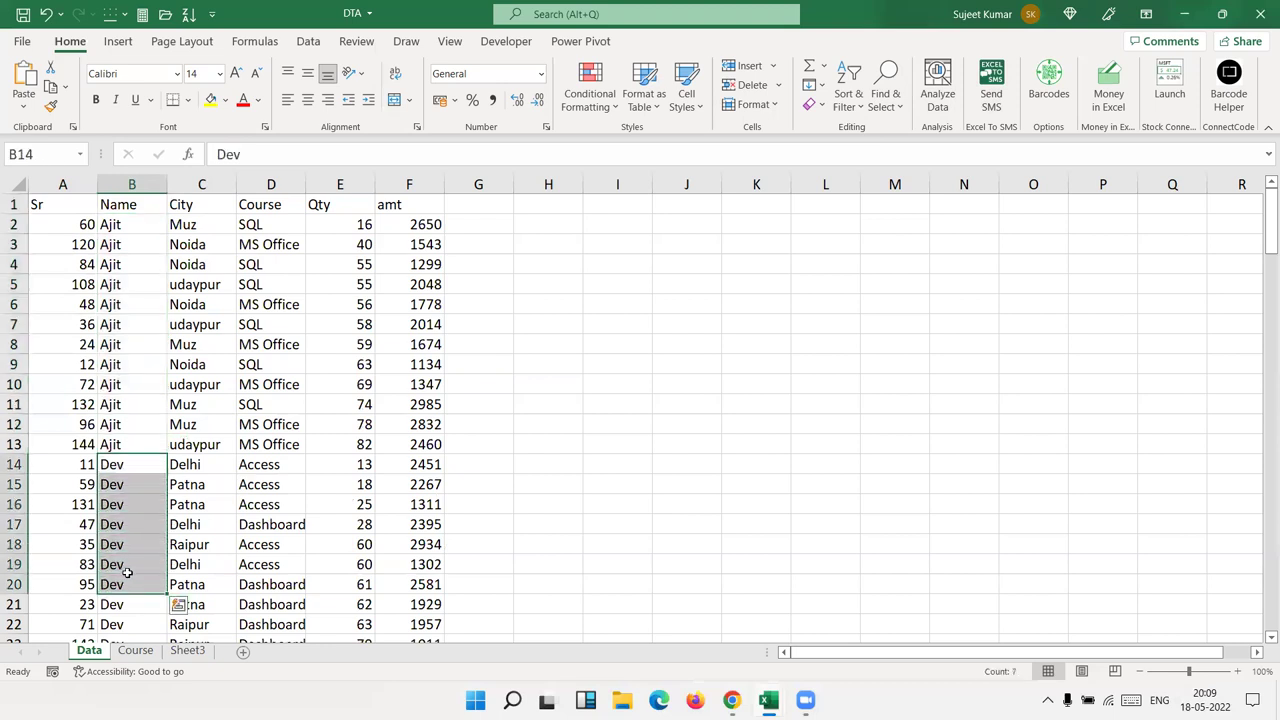
click(297, 446)
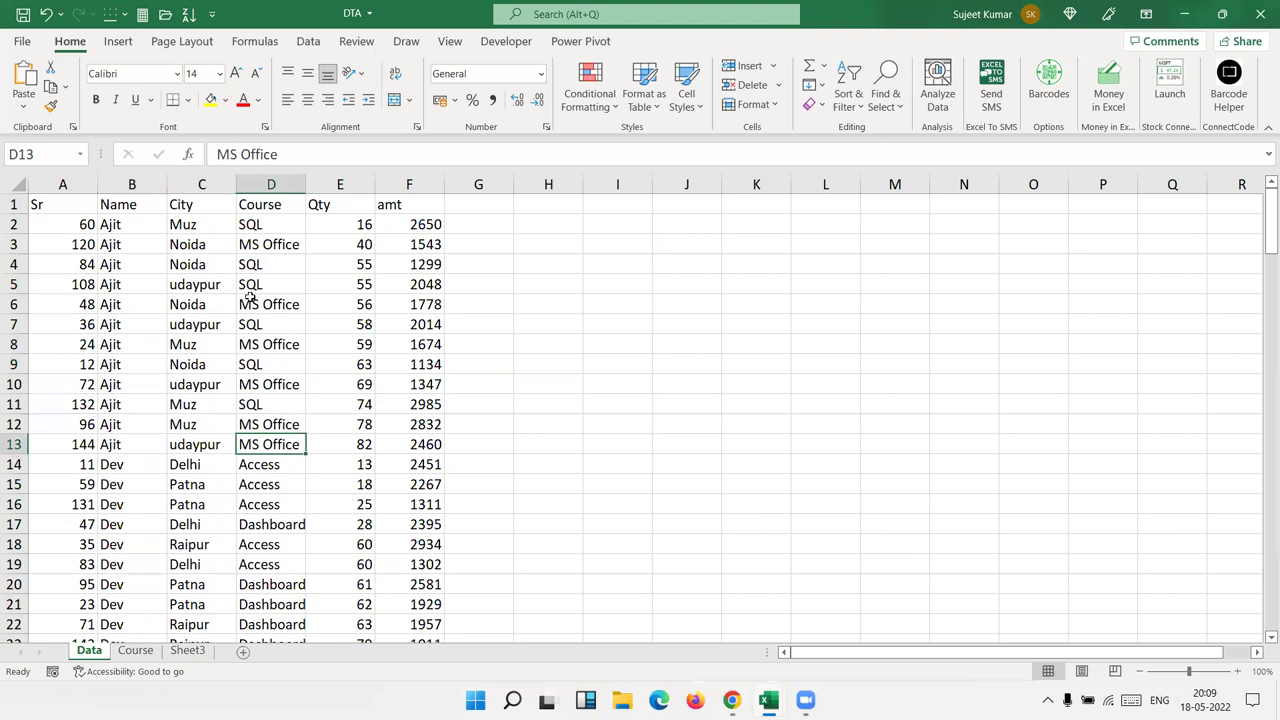
Step: Sort the rows by City A to Z, then Z to A with udaypur first
click(185, 203)
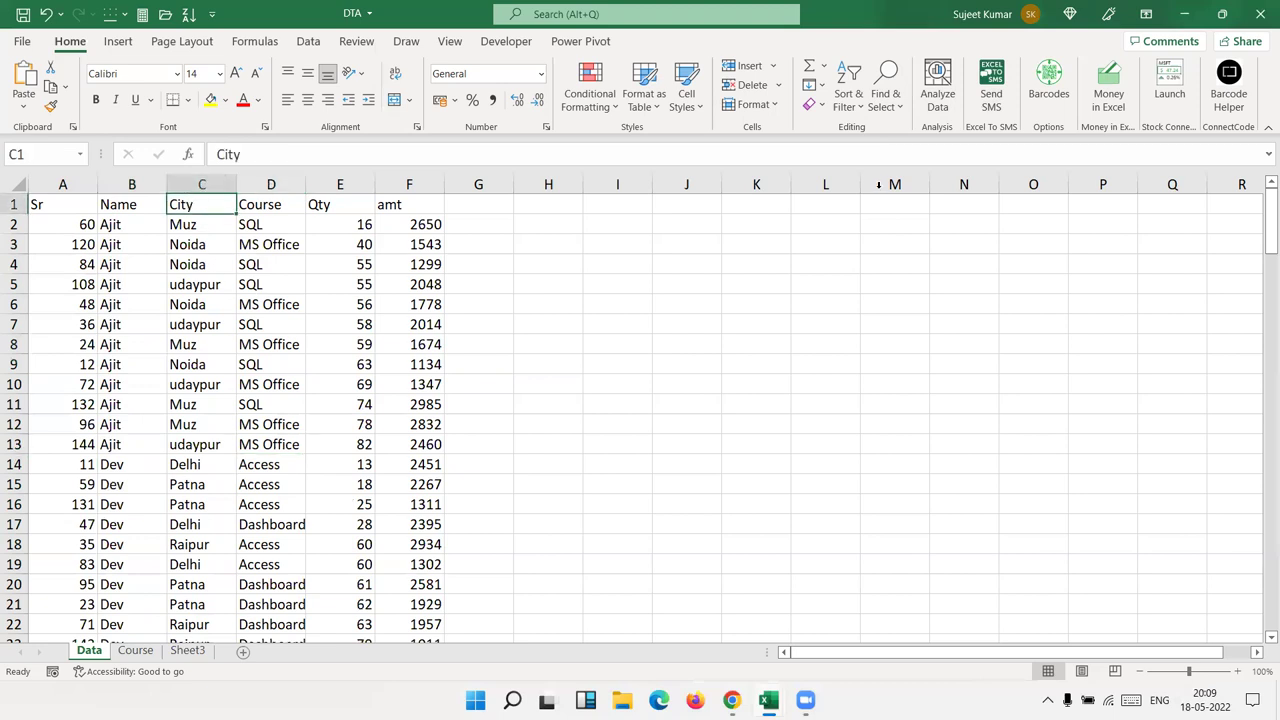
click(863, 112)
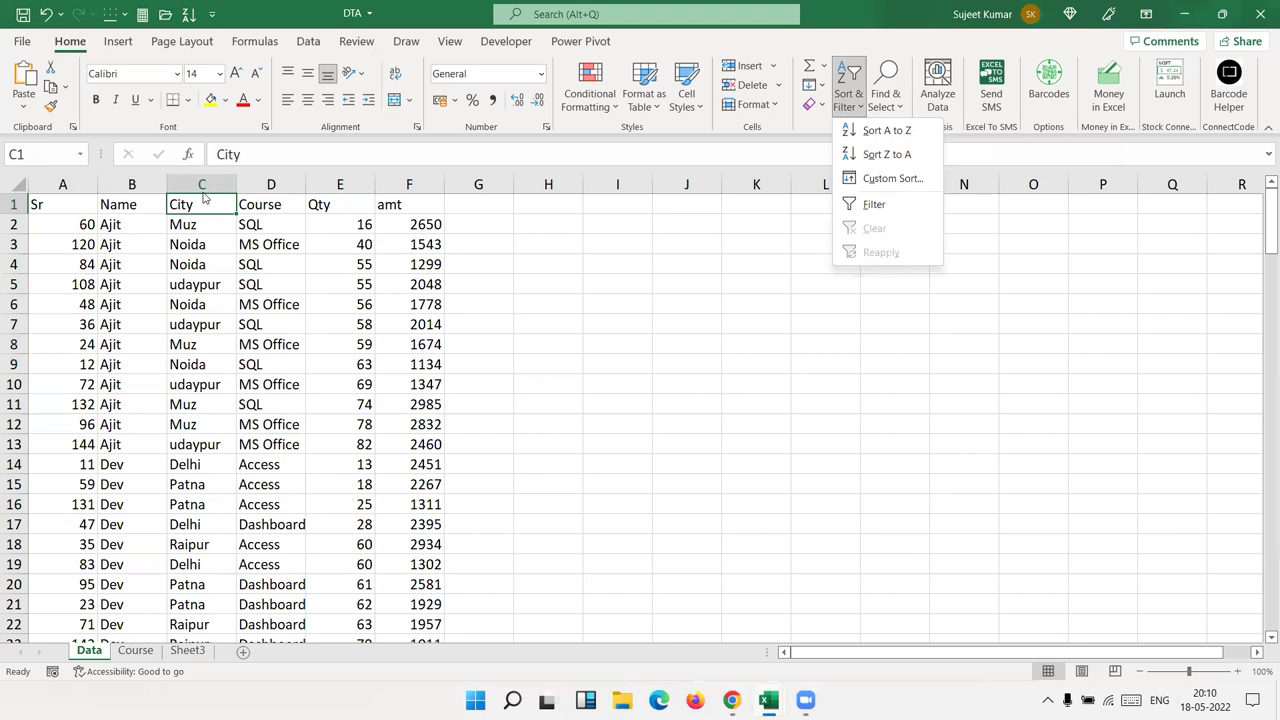
click(857, 130)
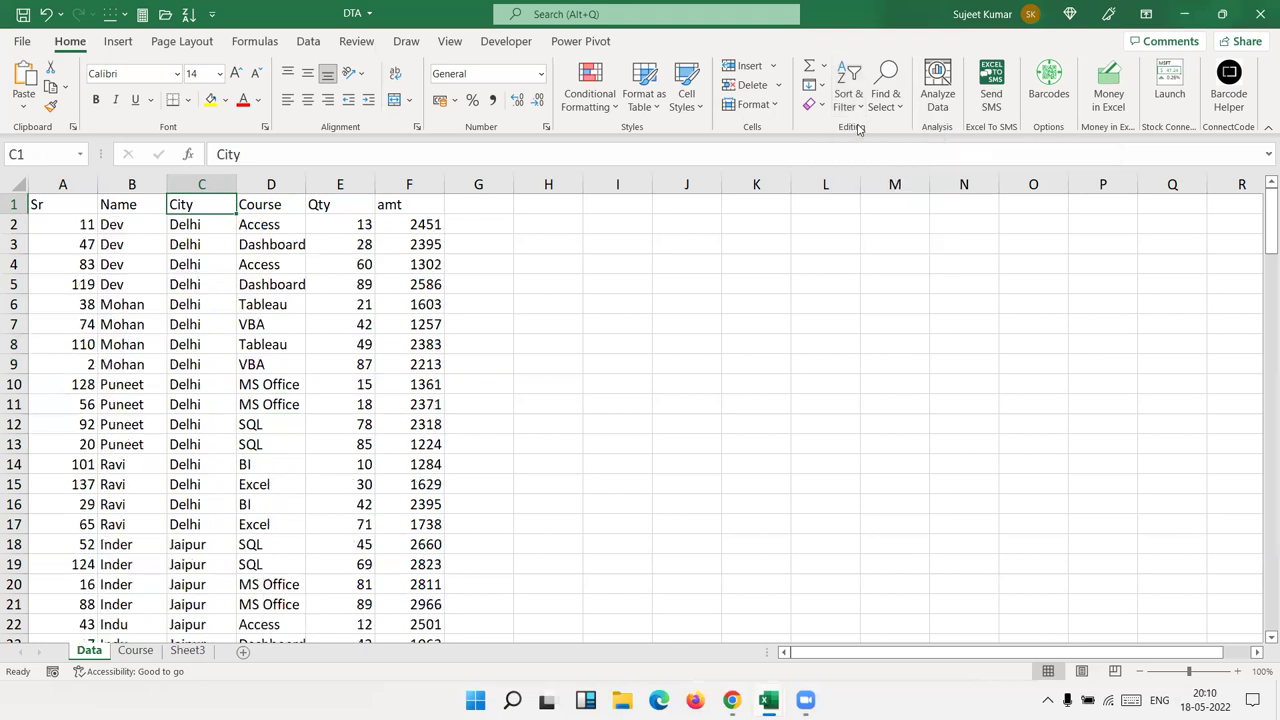
click(885, 102)
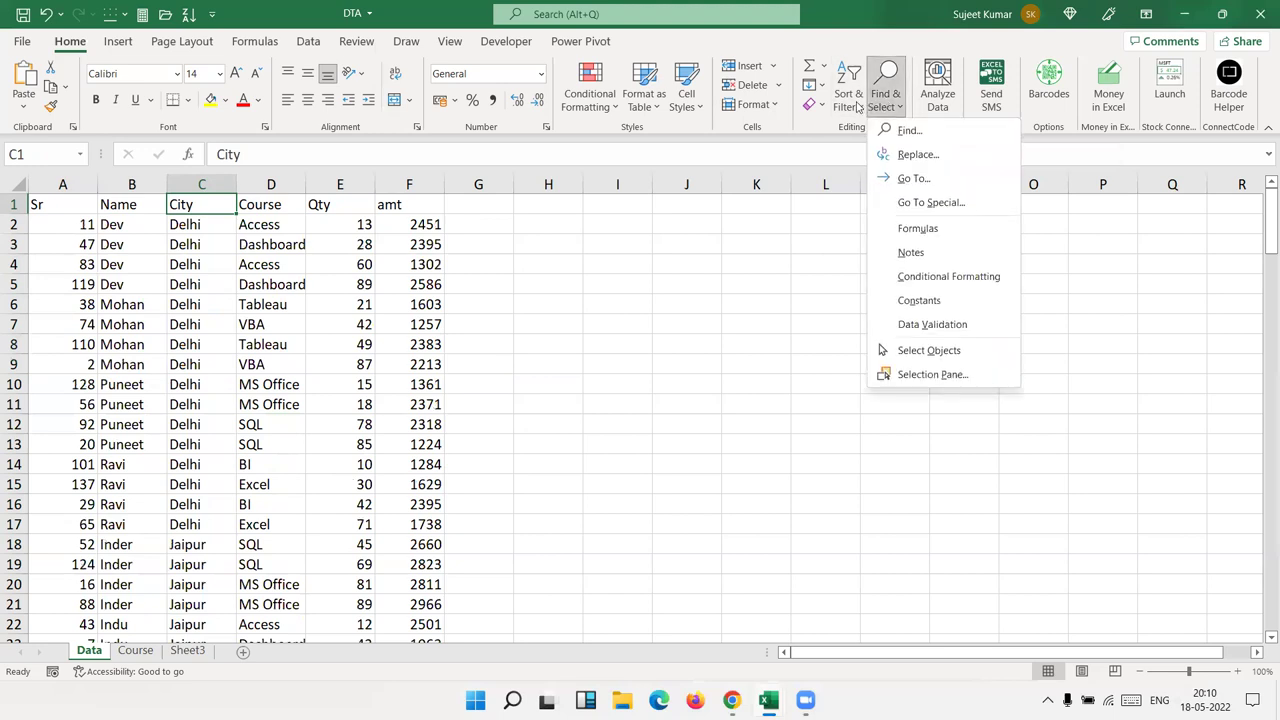
click(850, 100)
click(898, 155)
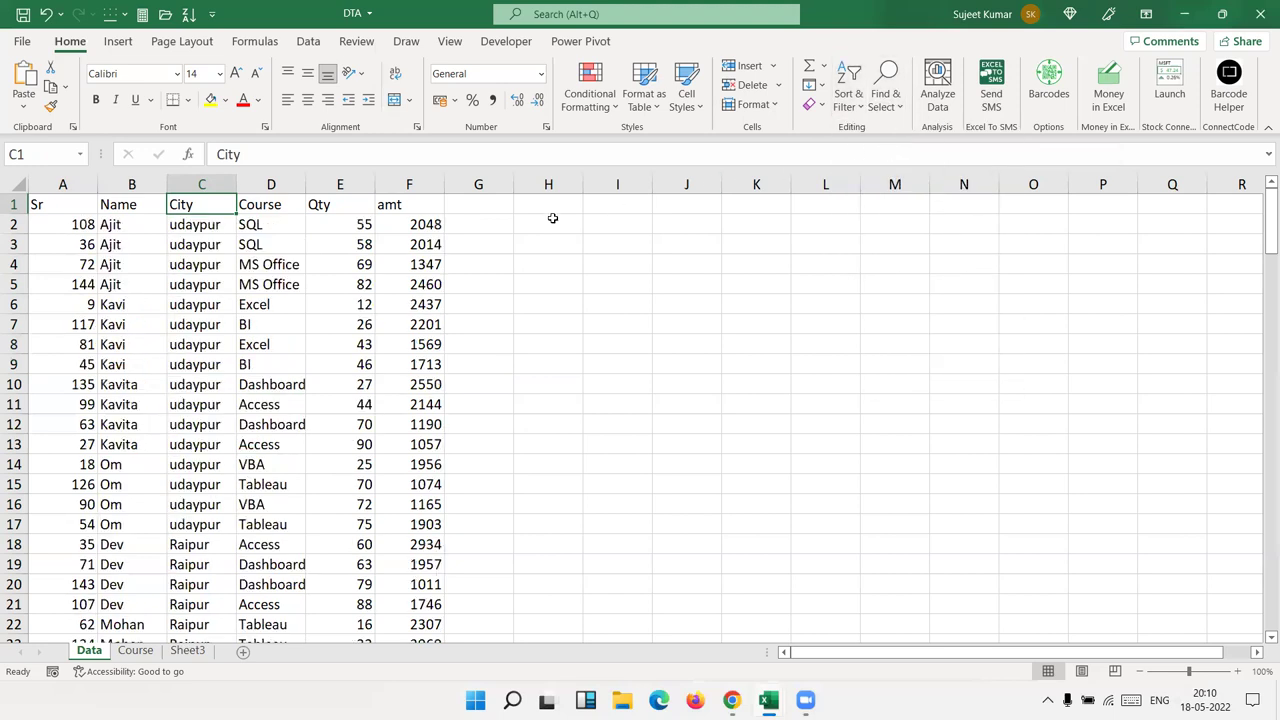
Step: Undo the descending City sort and insert a blank row at row 11
key(ctrl+z)
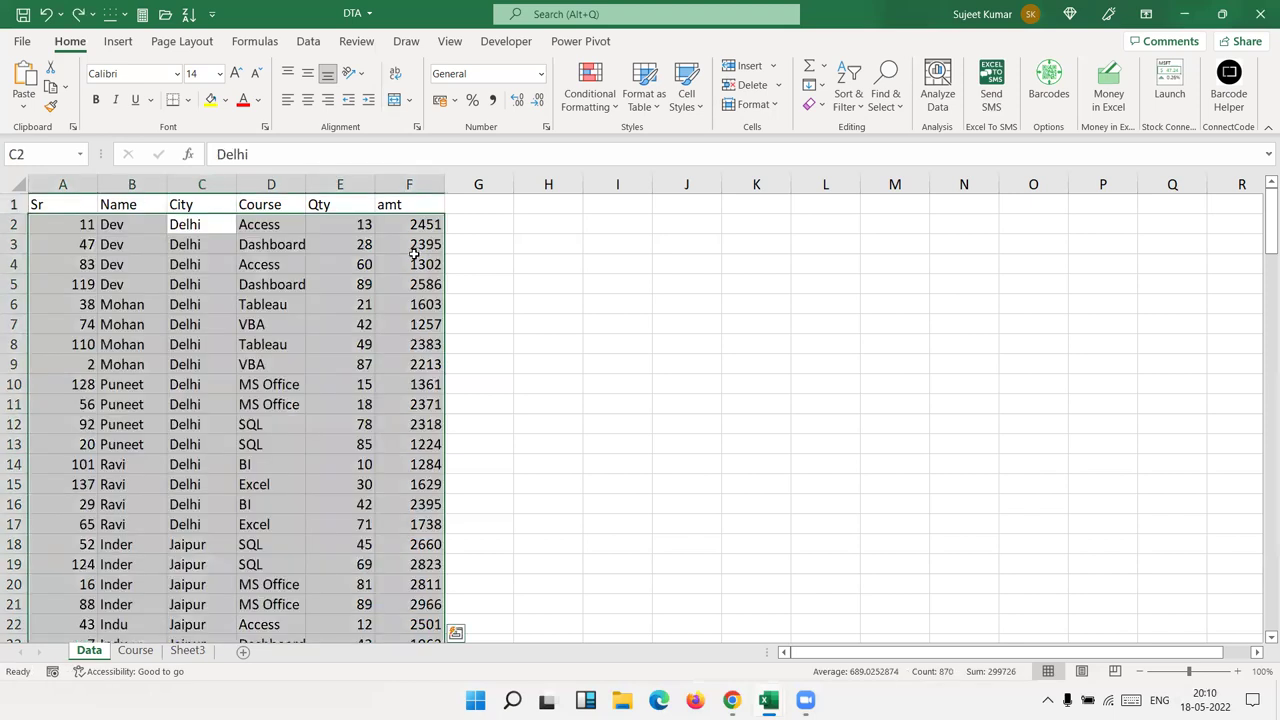
key(Down)
key(Down)
key(Down)
key(Down)
key(Down)
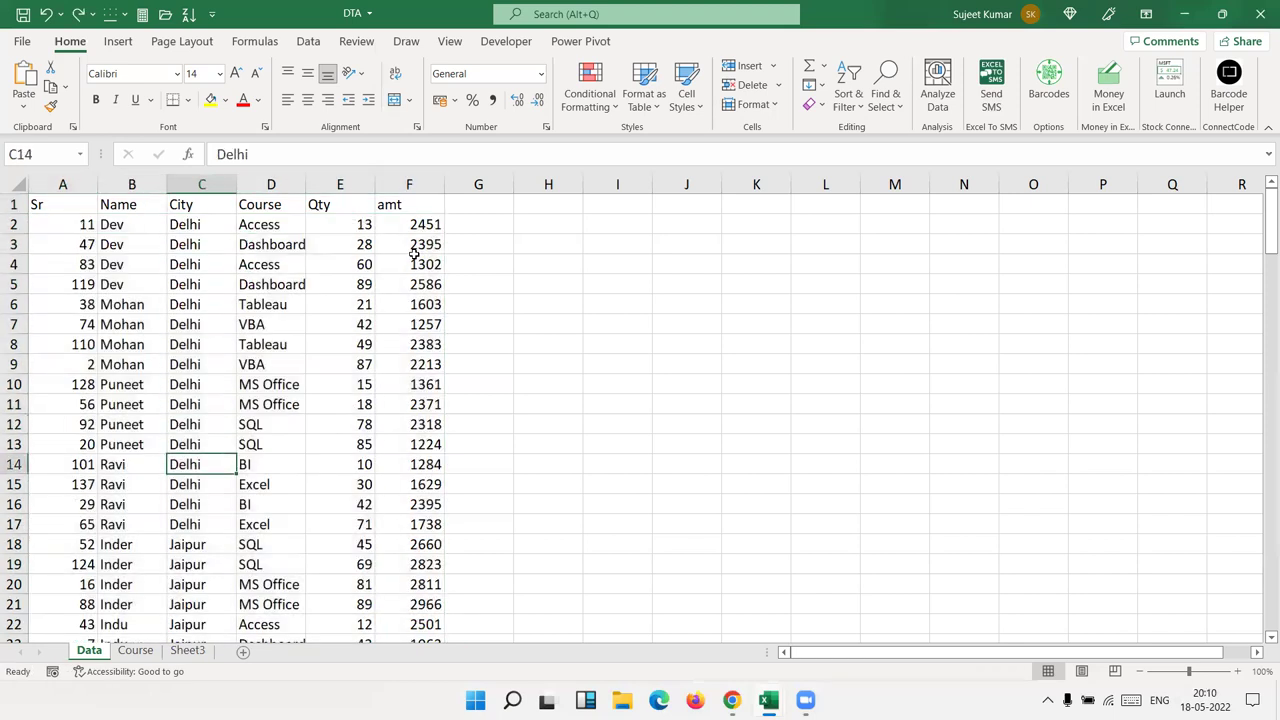
key(ctrl+Down)
key(ctrl+Up)
key(Down)
key(Down)
key(Down)
key(Down)
key(Down)
key(Down)
key(Down)
key(Down)
key(Down)
key(Down)
key(shift+space)
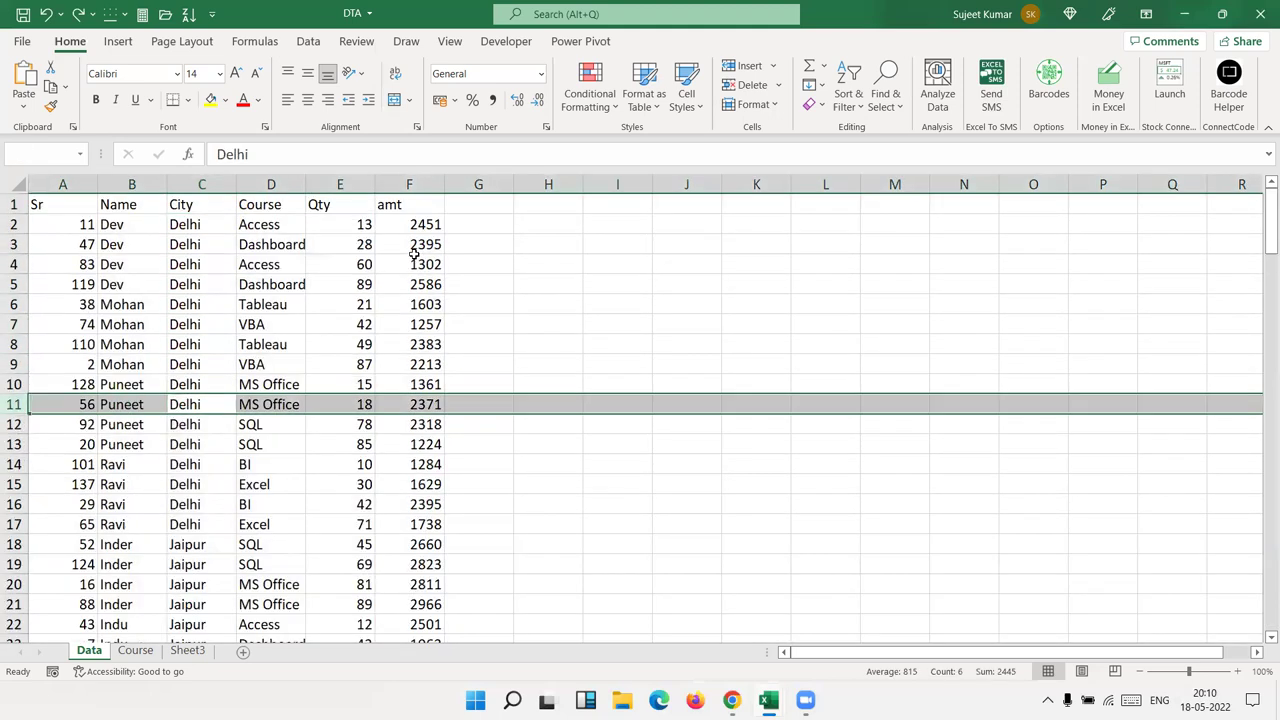
key(ctrl+shift+plus)
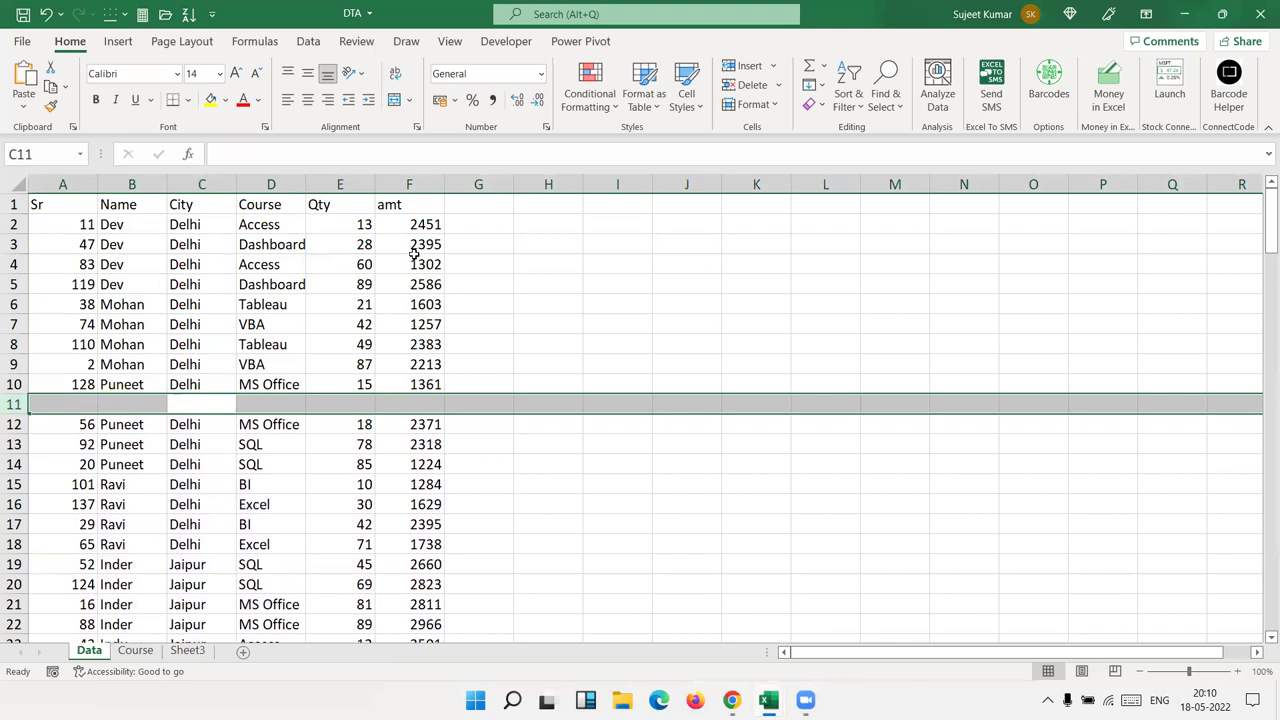
Step: Test how Ctrl+arrow and Ctrl+A selections stop at the blank row 11
key(Up)
key(ctrl+Left)
key(ctrl+Right)
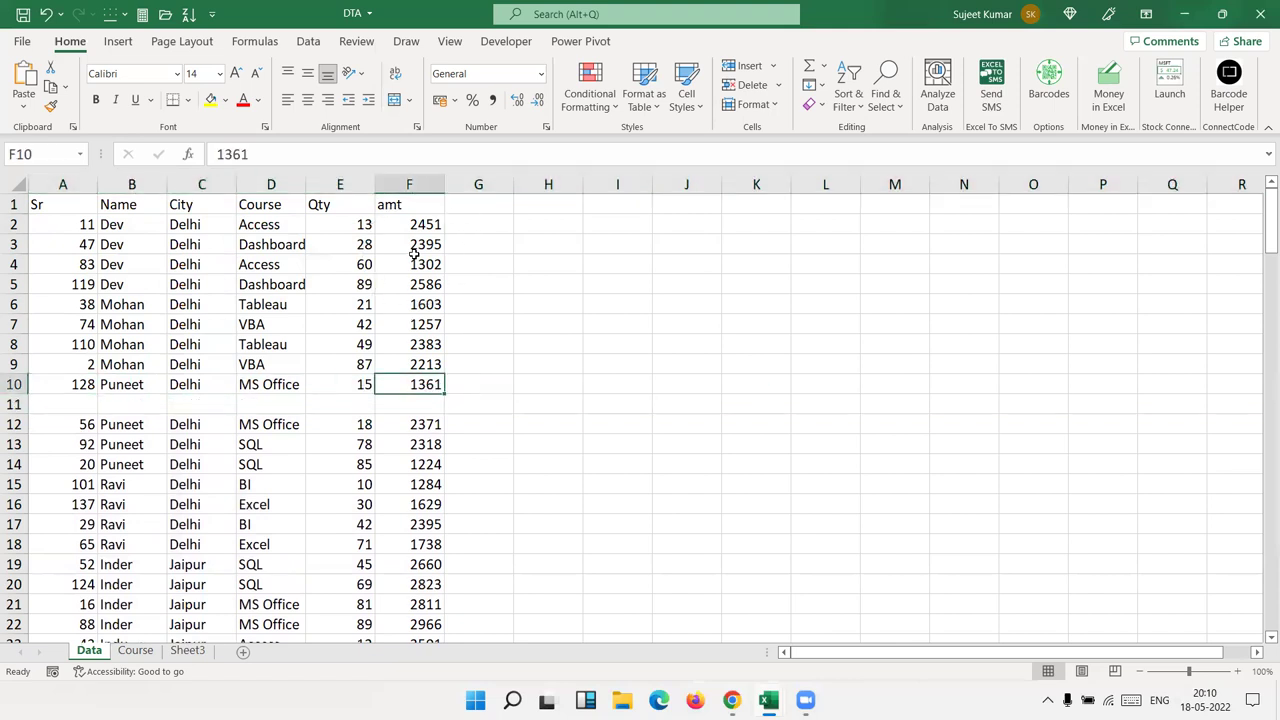
key(ctrl+shift+Up)
key(ctrl+shift+Left)
key(ctrl+Down)
key(Down)
key(Up)
key(ctrl+Up)
key(ctrl+Up)
key(ctrl+Left)
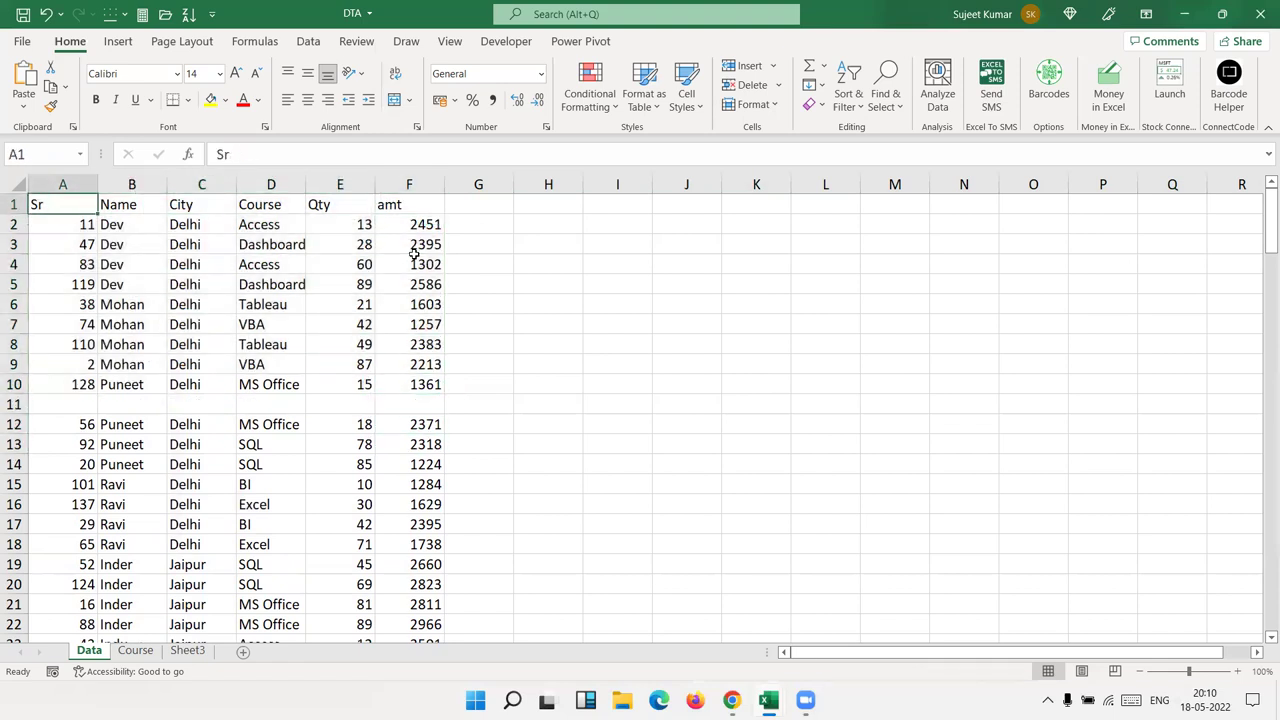
key(ctrl+a)
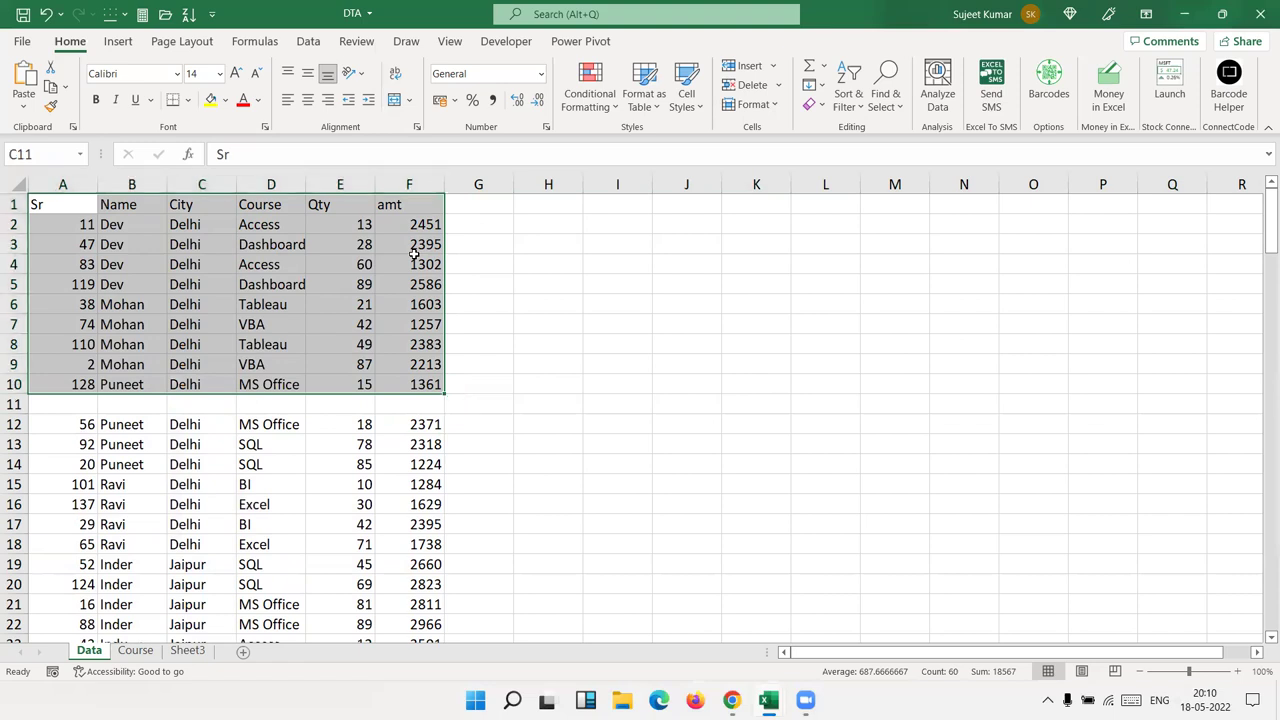
Step: Delete the blank row 11 and return to the City heading
key(shift+space)
key(ctrl+minus)
key(ctrl+Up)
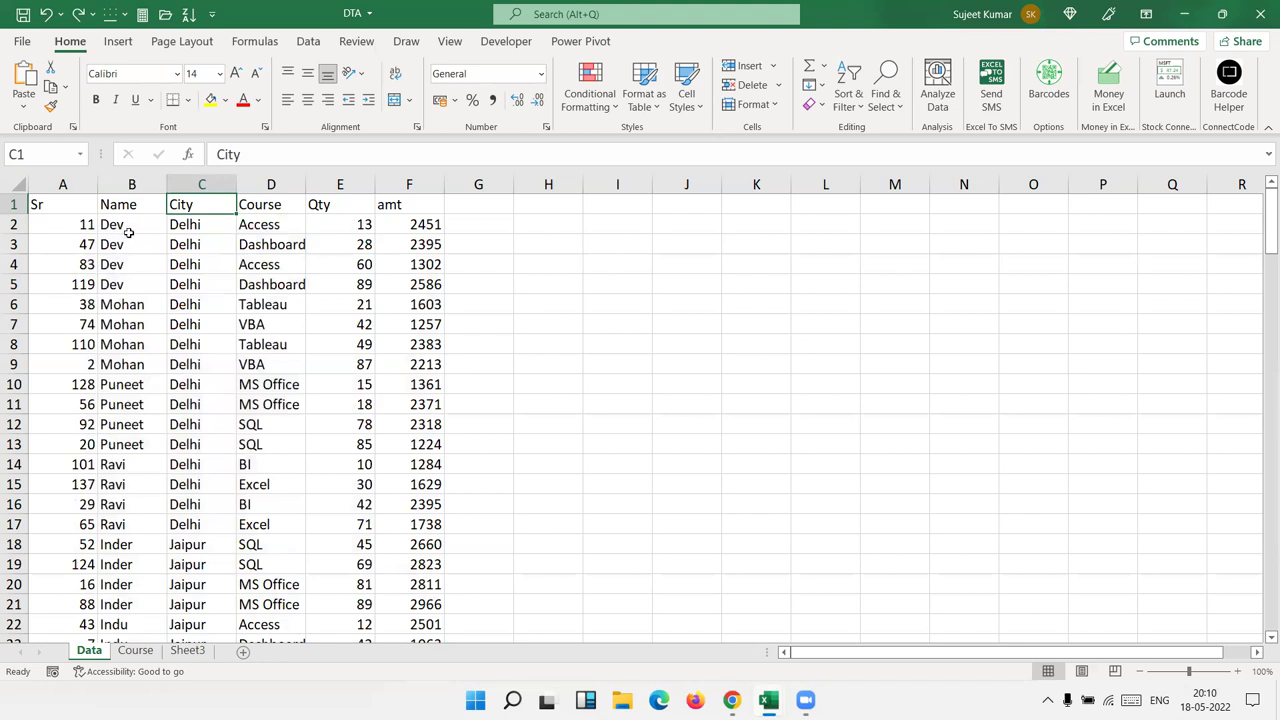
Step: Highlight the first Dev names and check the first Course (Access) and City (Delhi) entries
drag(128, 232, 130, 264)
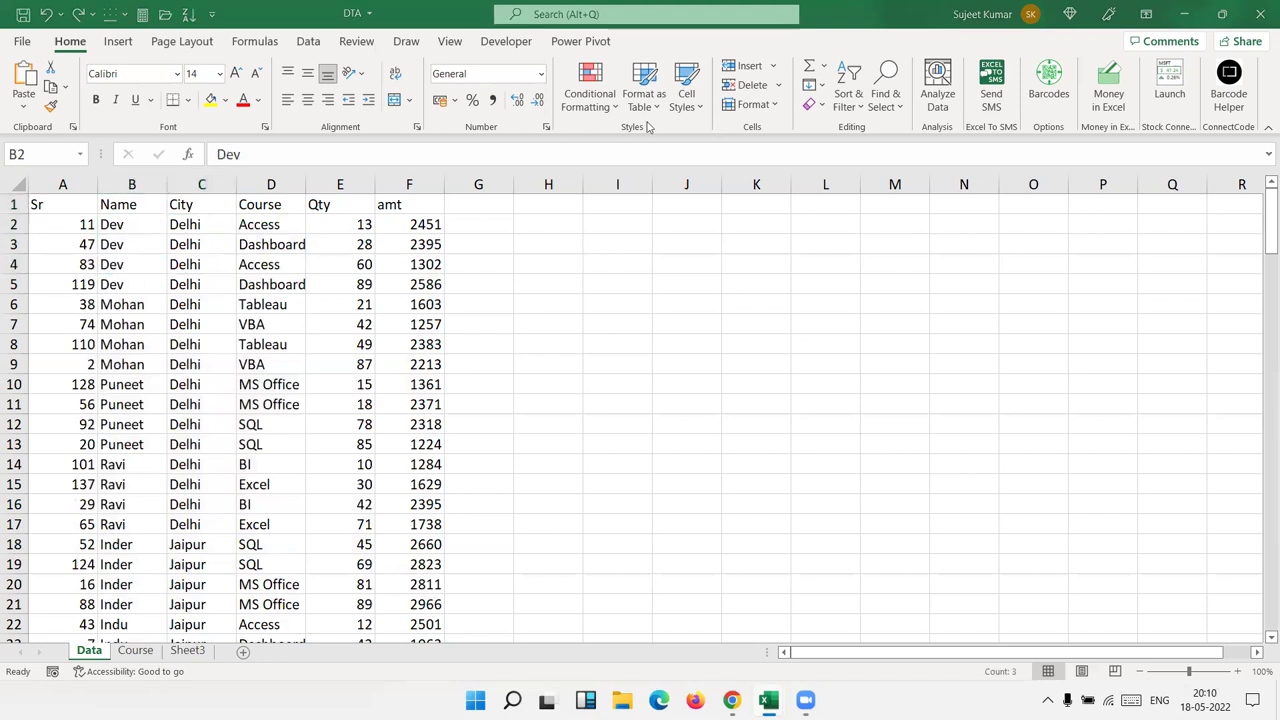
click(272, 226)
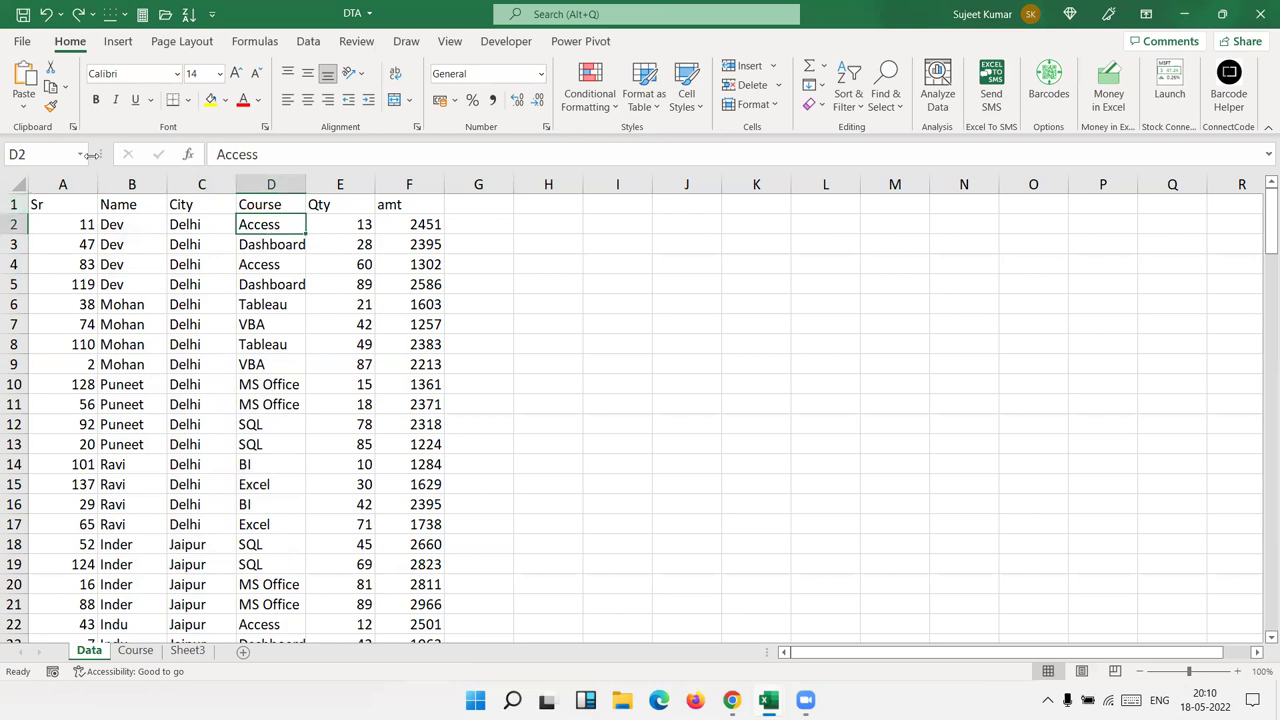
click(174, 228)
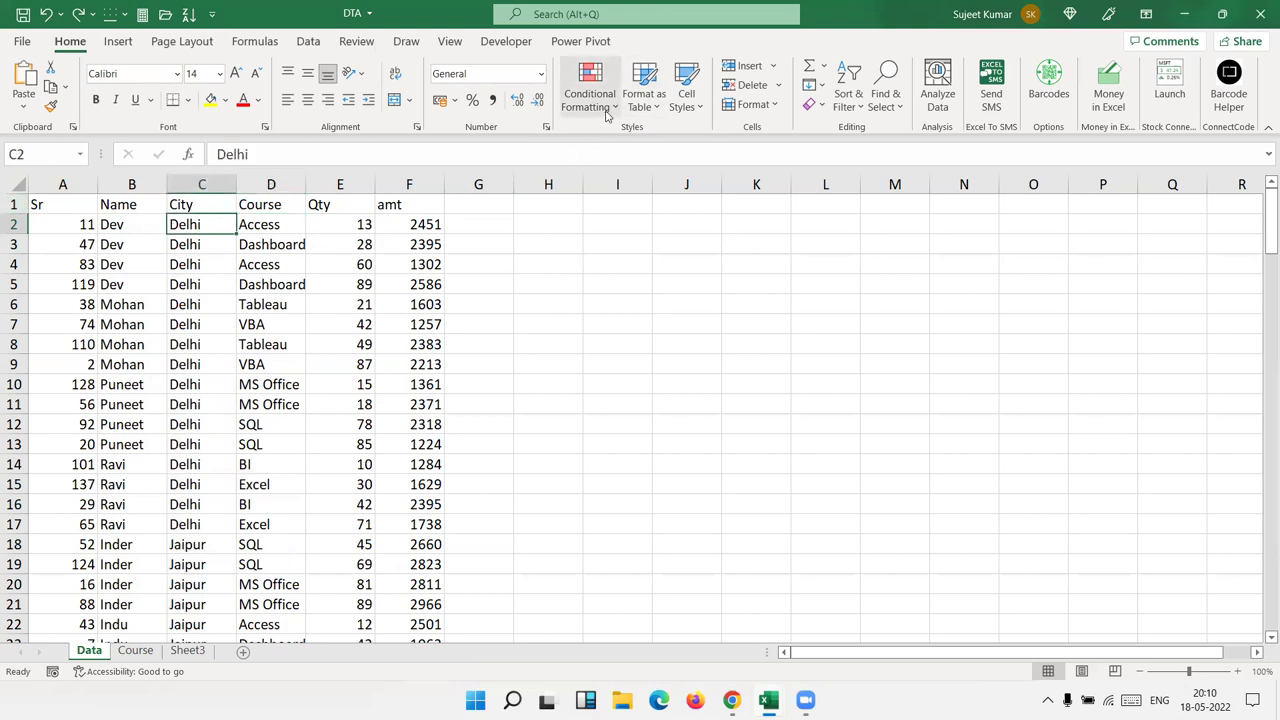
Step: Browse the Fill, Find & Select and Sort & Filter menus without changing rows
click(815, 85)
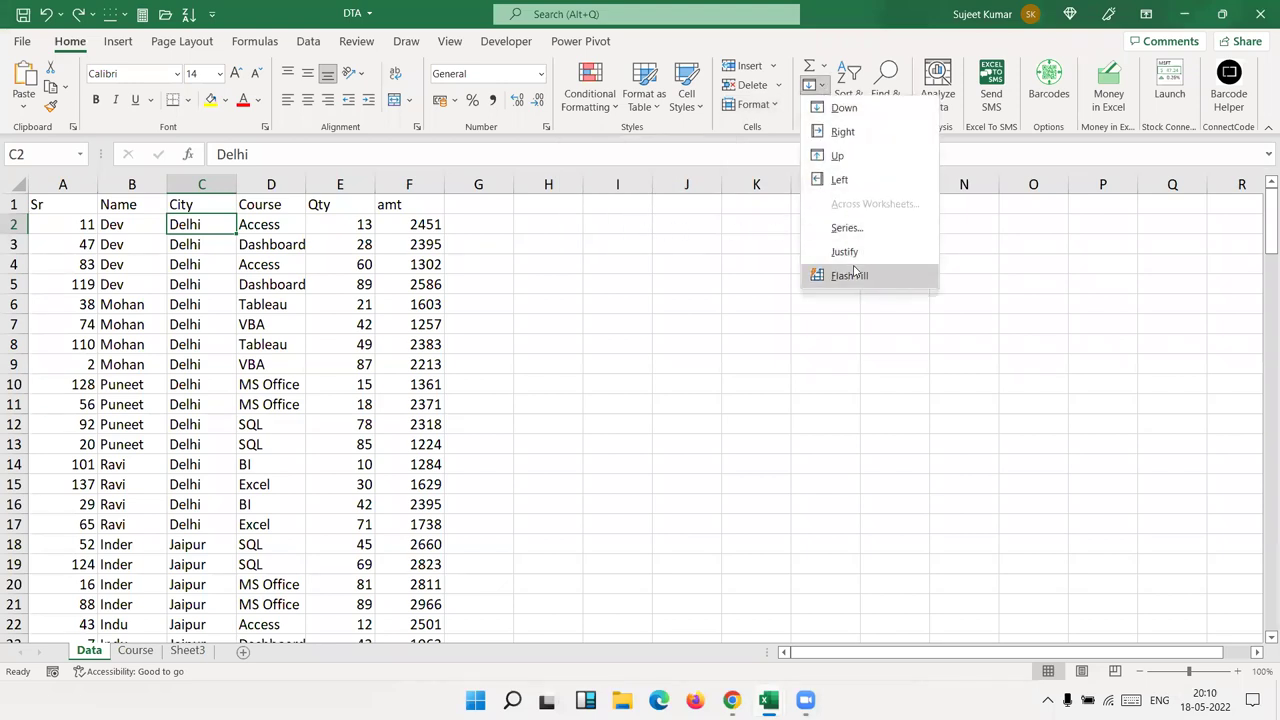
click(870, 110)
click(870, 107)
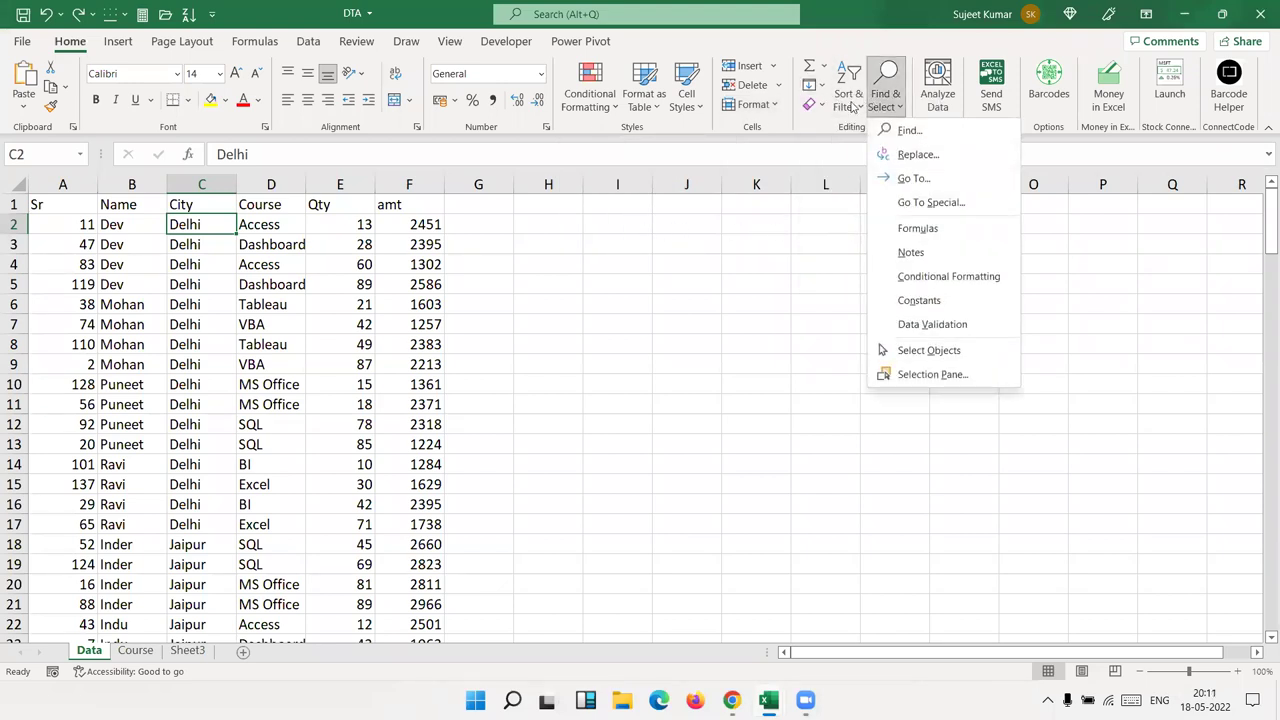
click(850, 104)
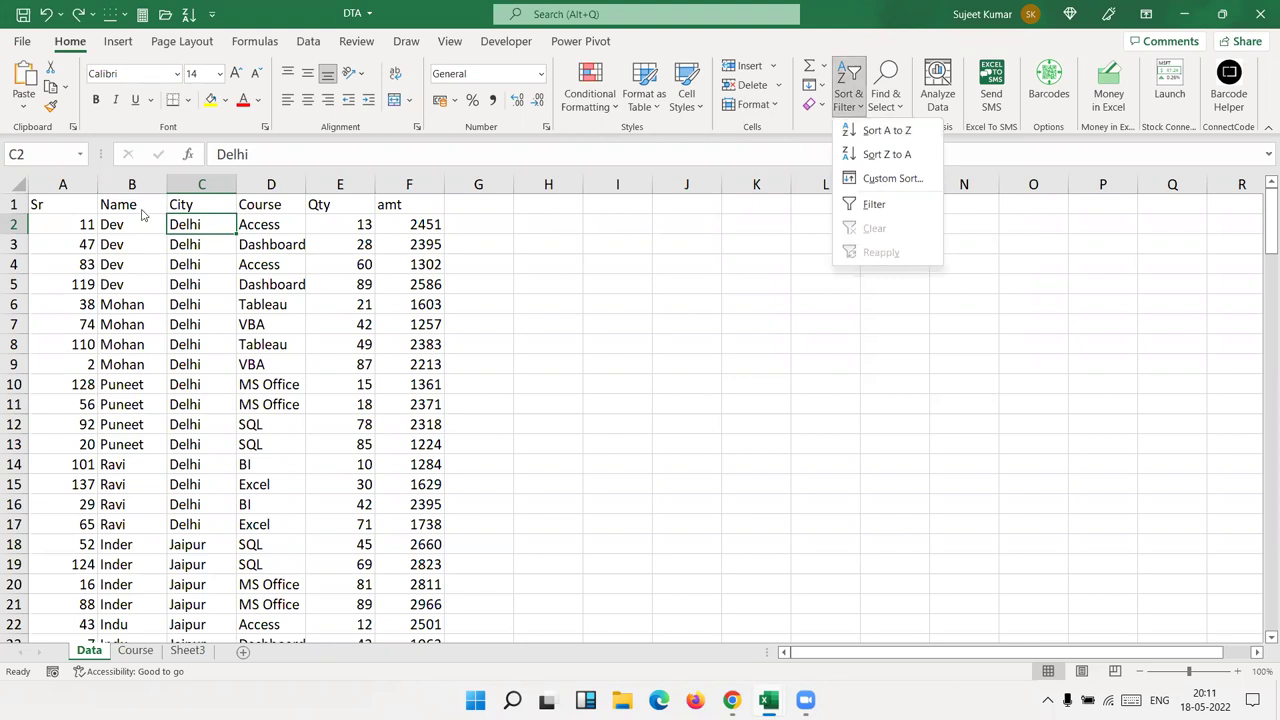
click(852, 131)
key(Up)
key(Left)
Step: Sort the rows by Name A to Z and review Ajit's entries and courses
click(848, 95)
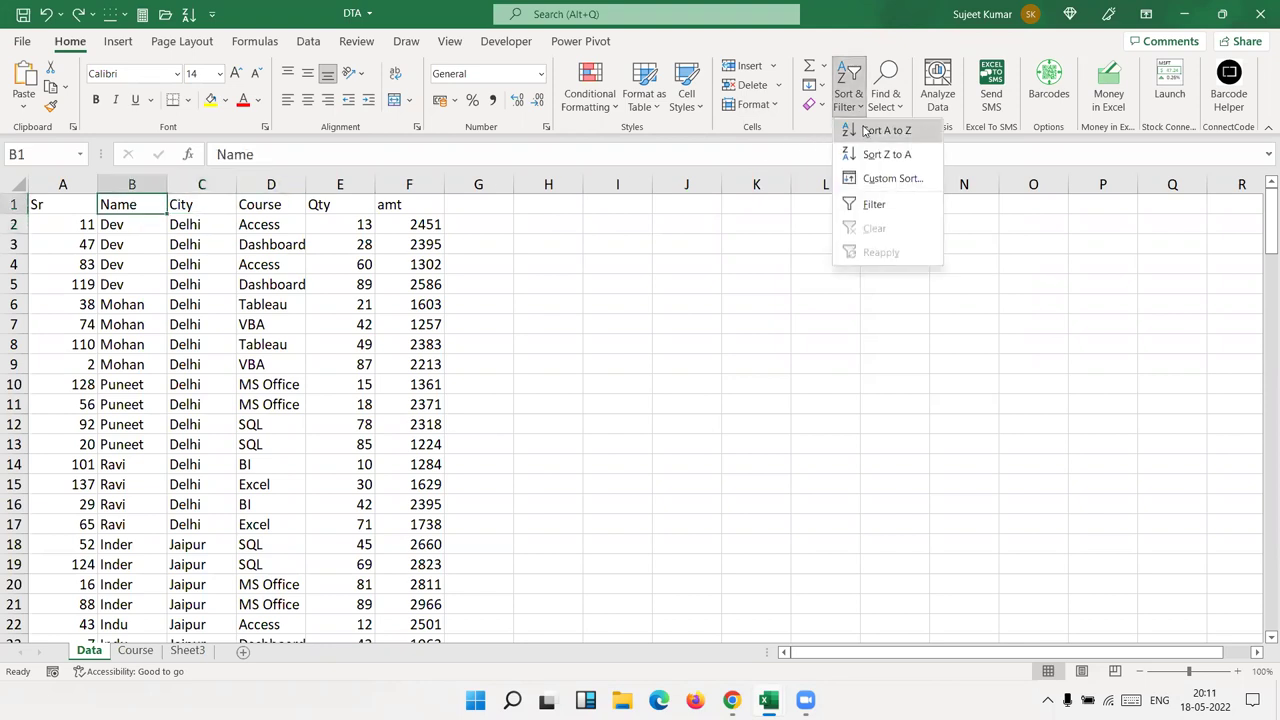
click(866, 132)
drag(130, 226, 118, 424)
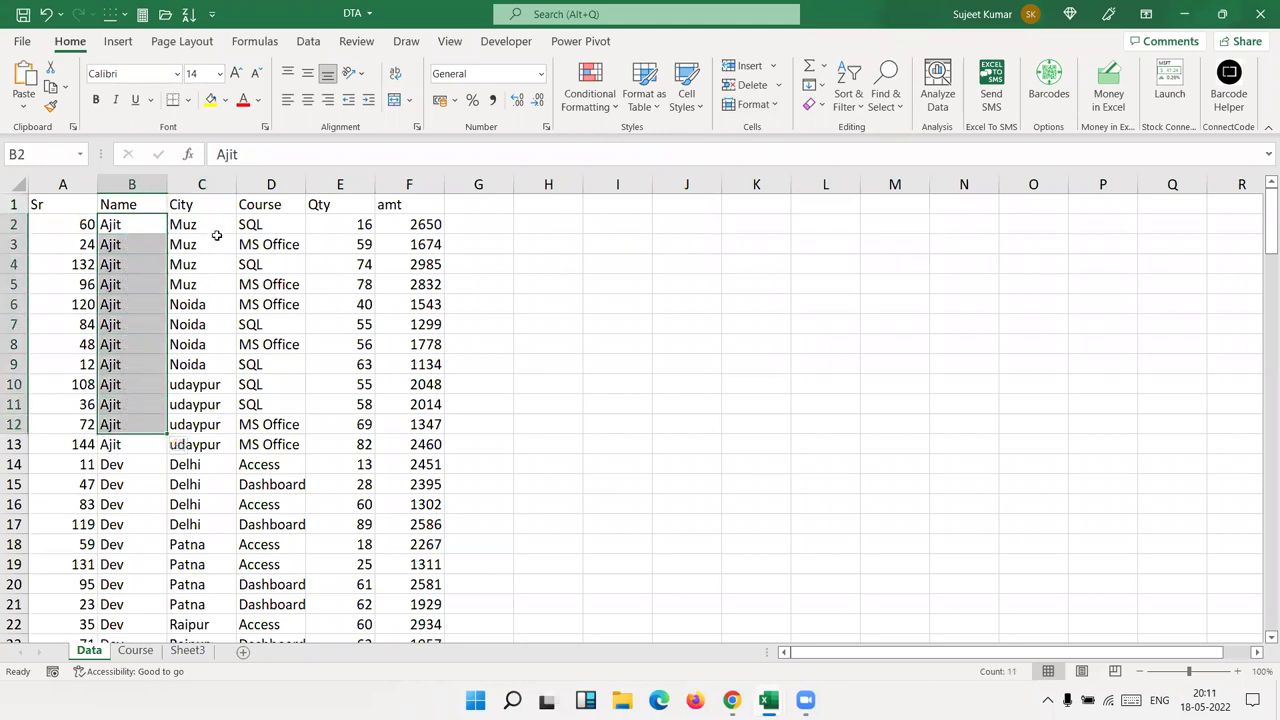
drag(278, 228, 280, 437)
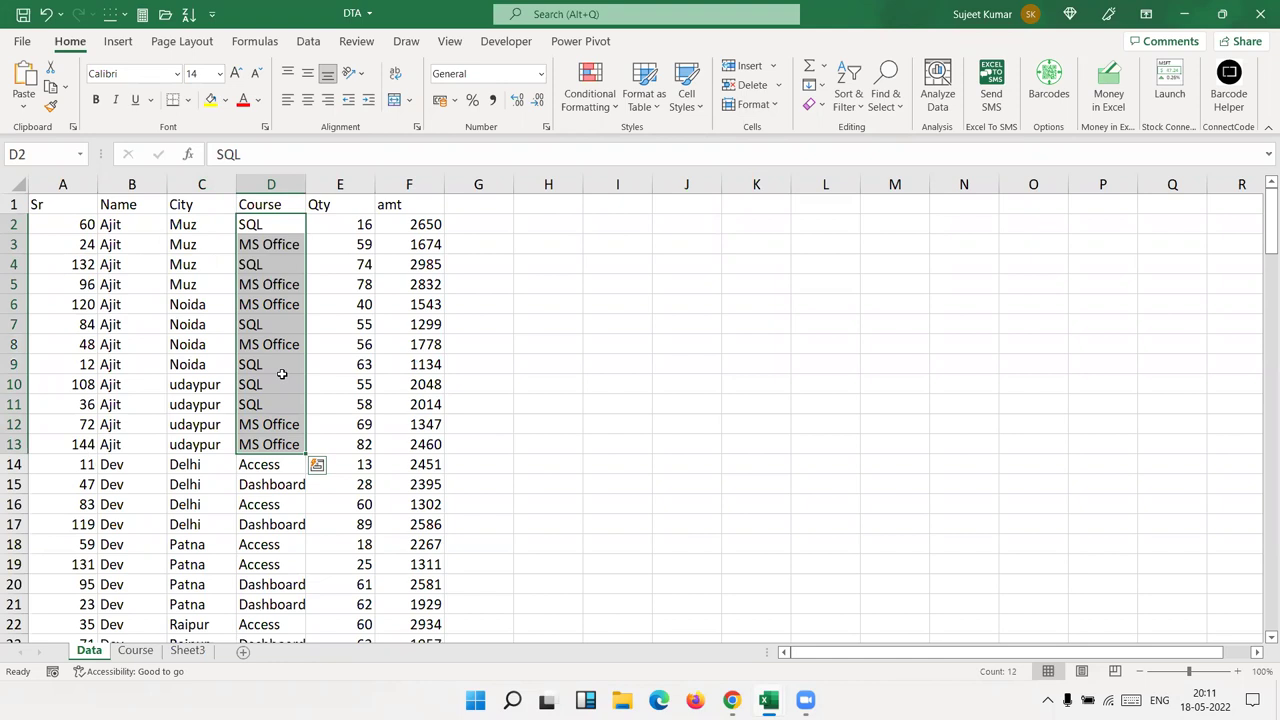
click(132, 320)
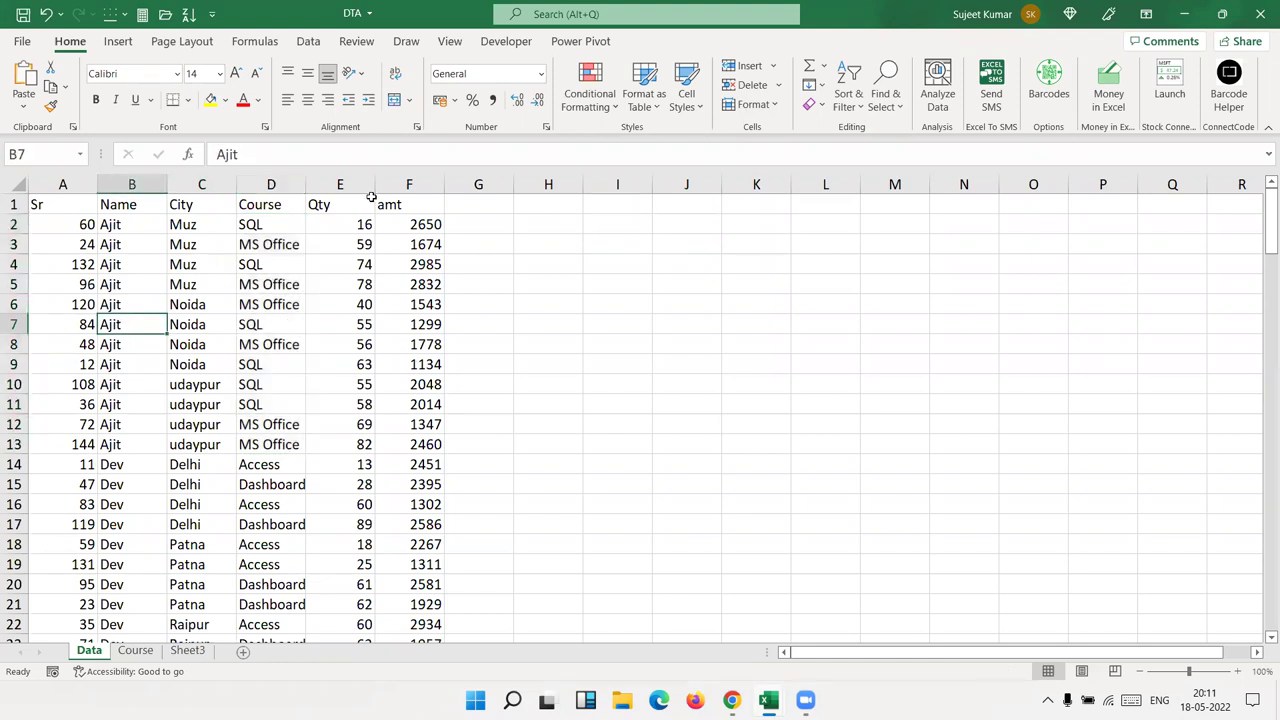
Step: Custom-sort by Name with a second level Then by Course
click(855, 105)
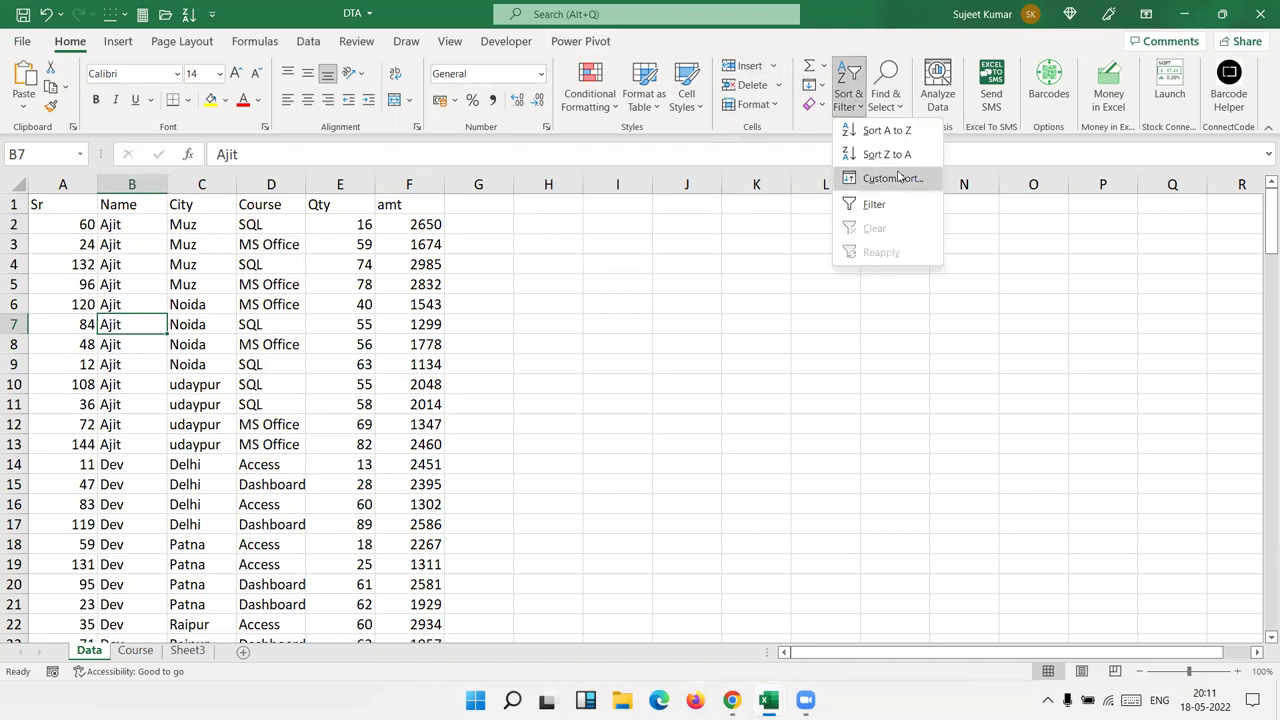
click(867, 180)
click(867, 179)
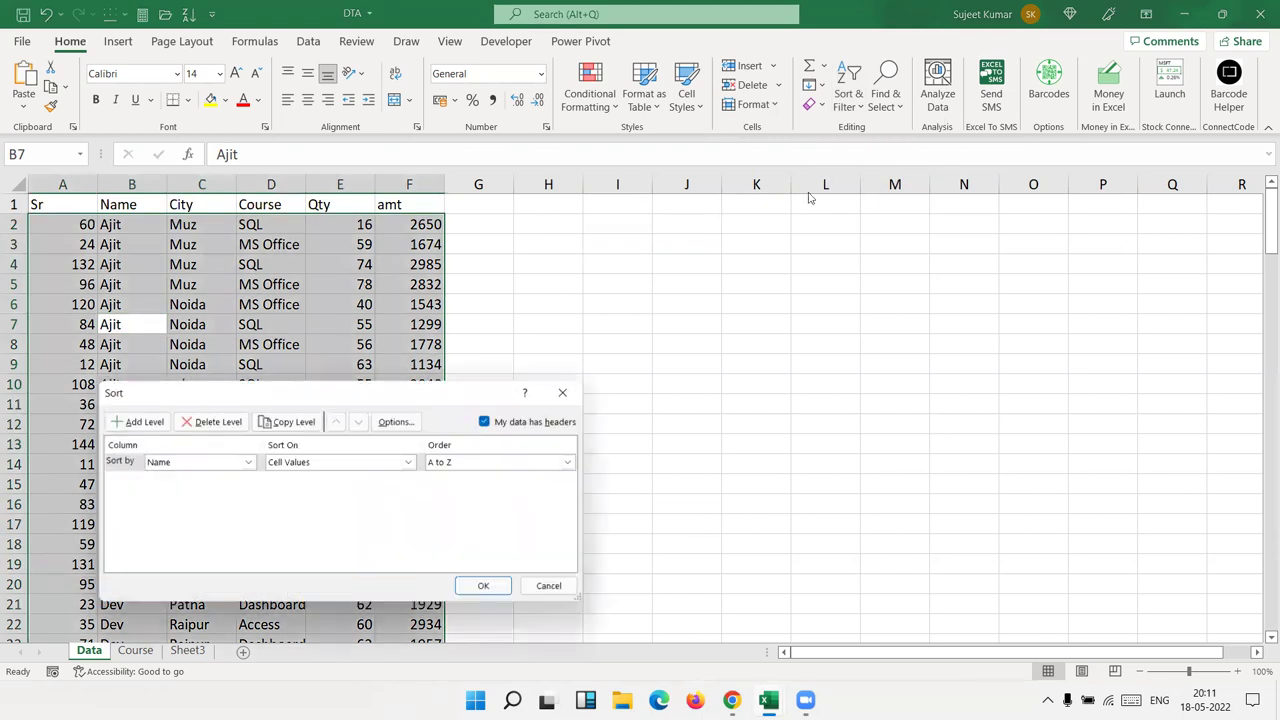
click(155, 428)
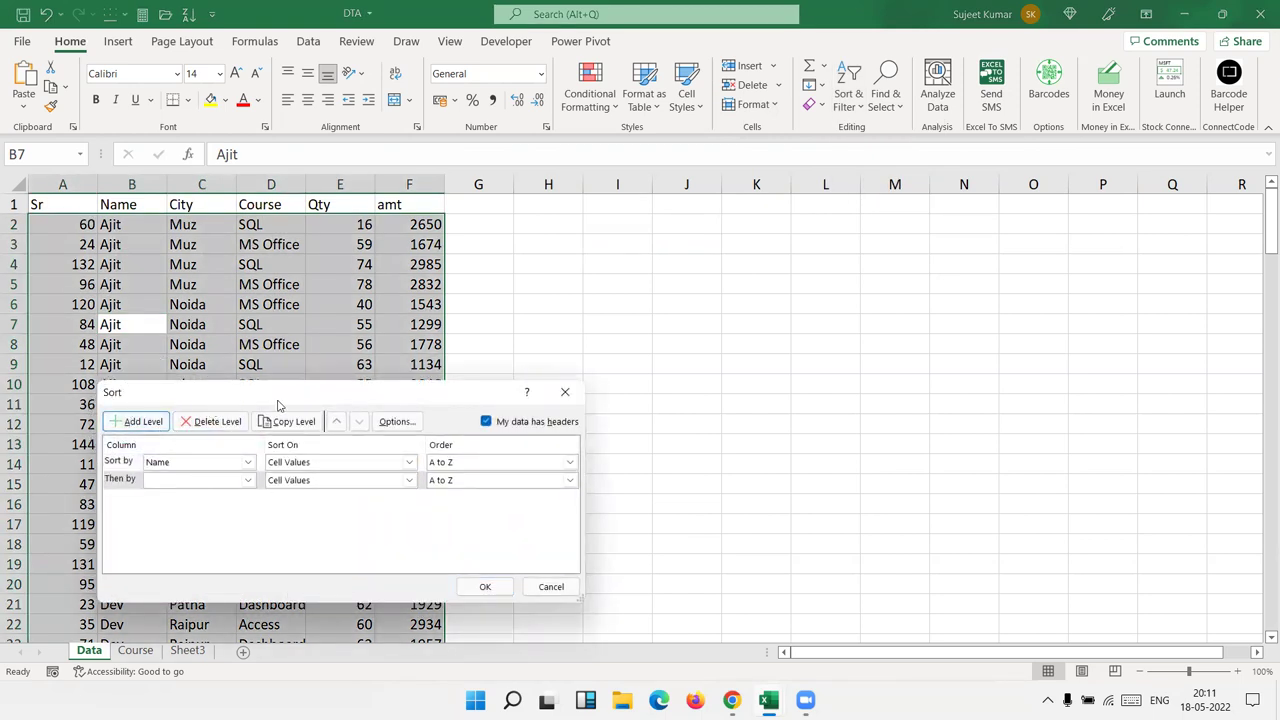
drag(328, 394, 705, 220)
click(555, 306)
click(553, 356)
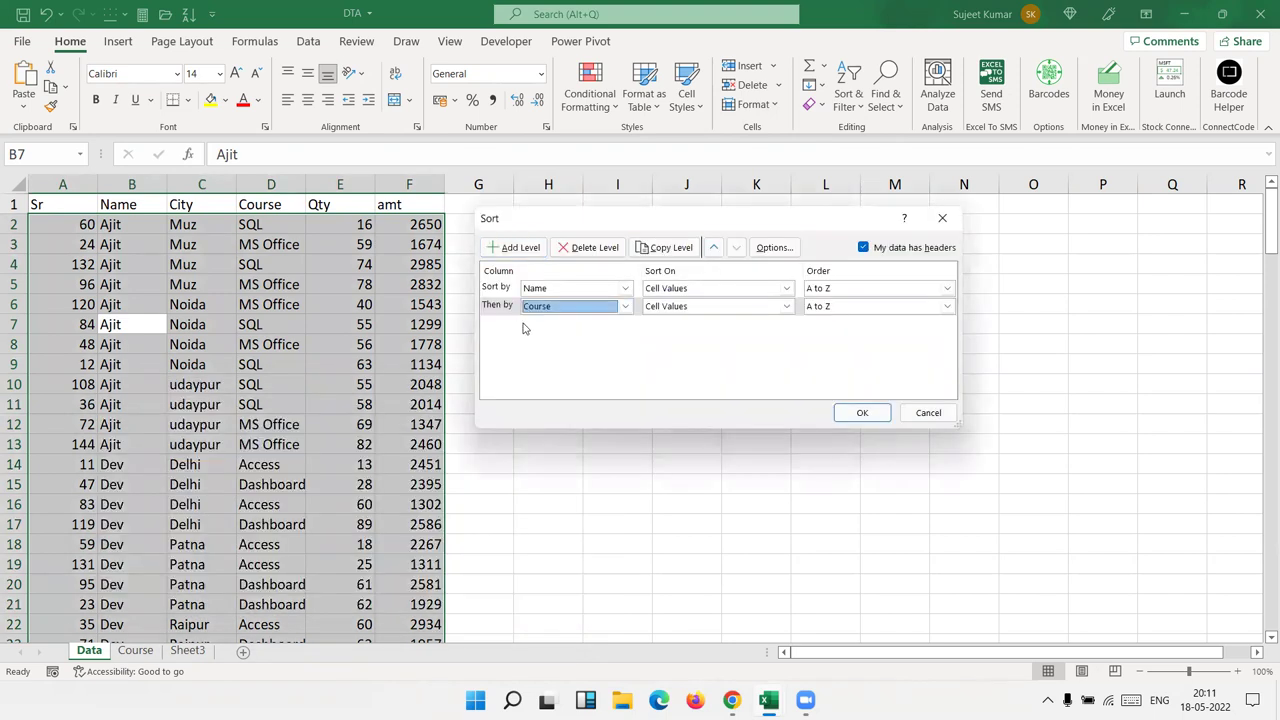
click(860, 413)
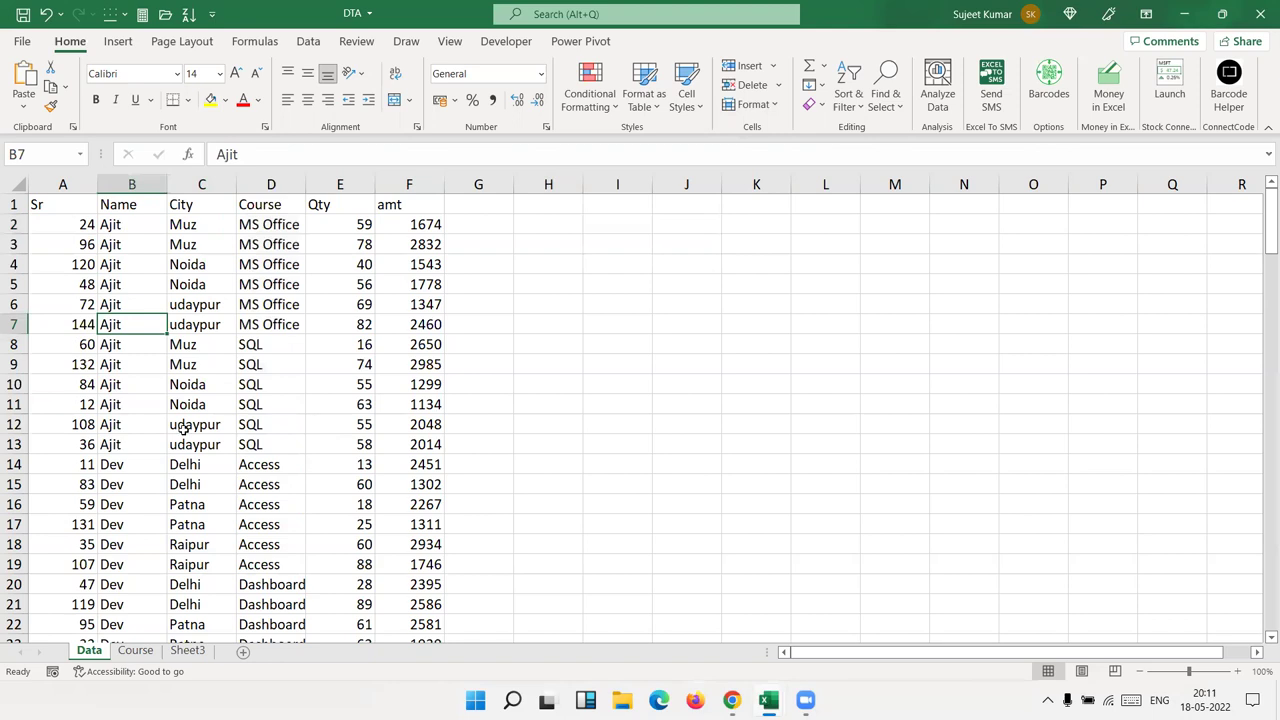
drag(275, 228, 275, 318)
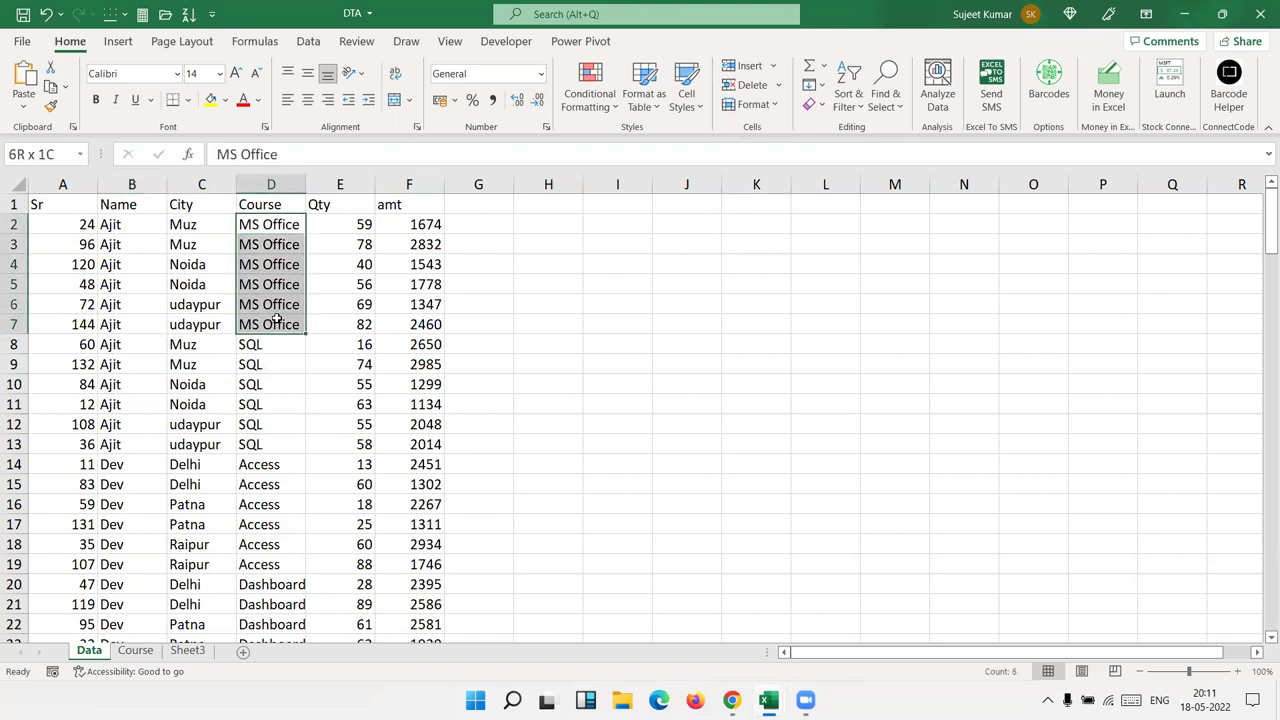
click(114, 225)
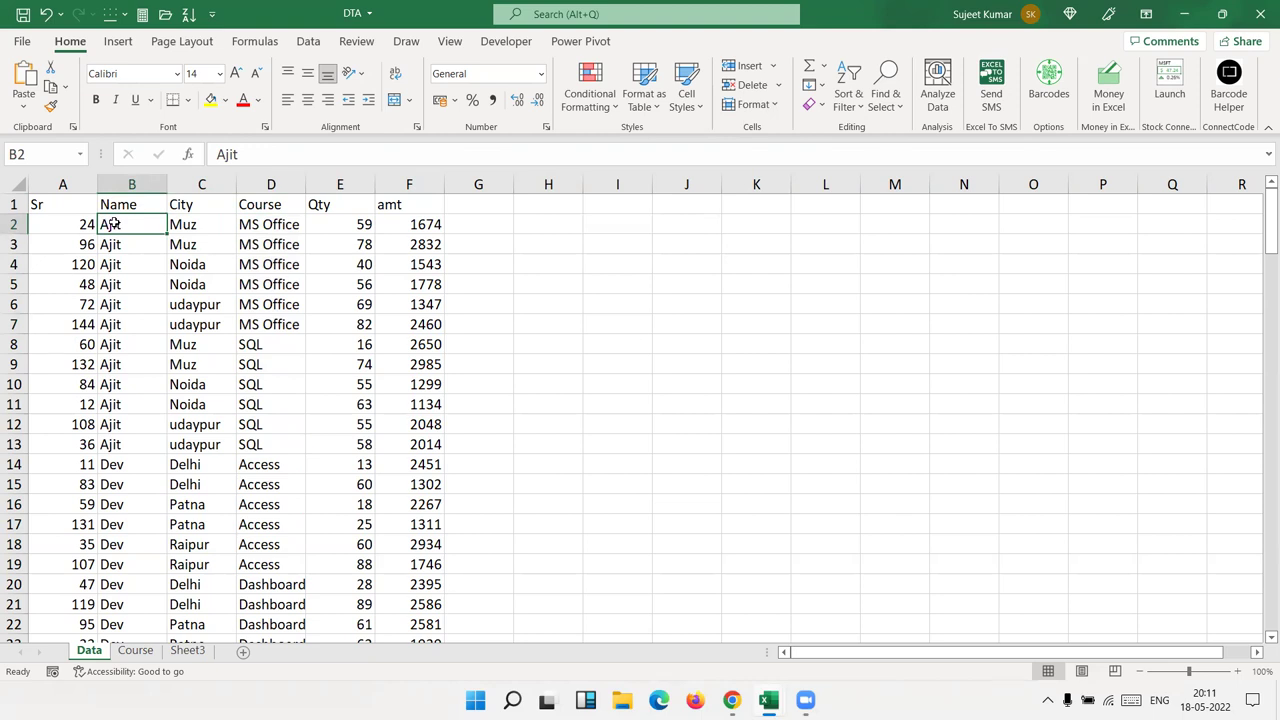
drag(70, 224, 391, 224)
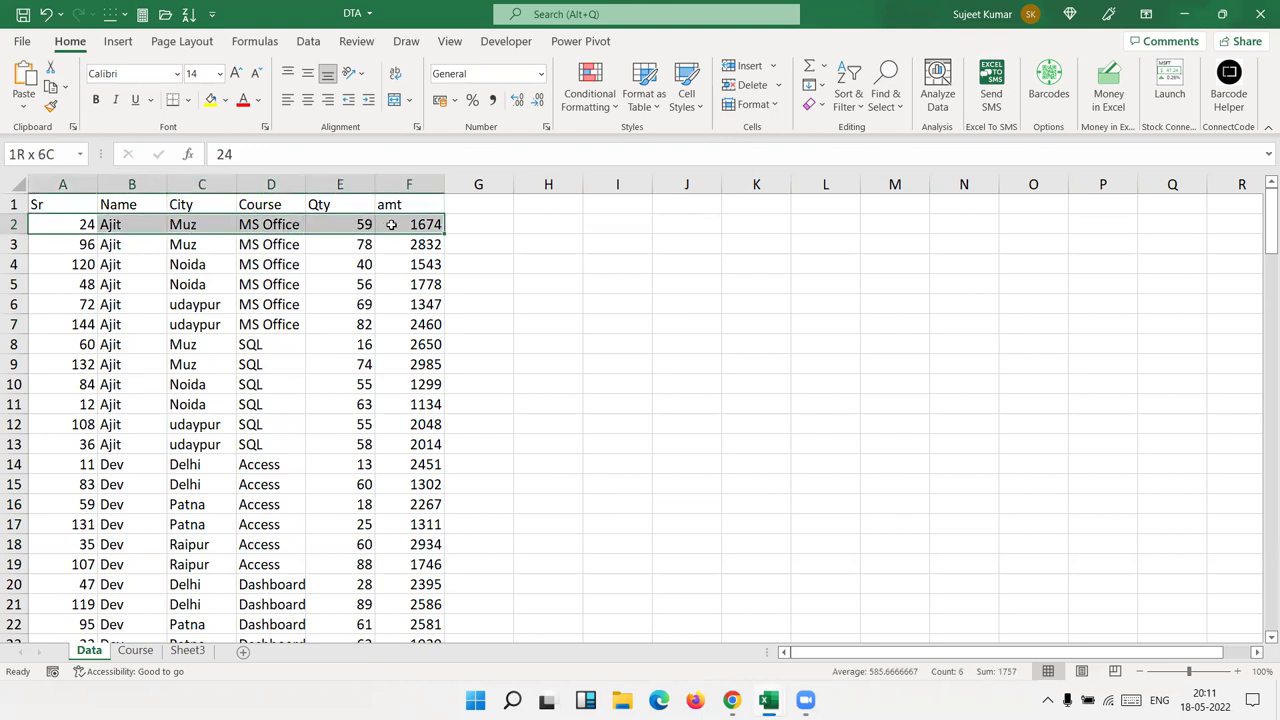
click(117, 224)
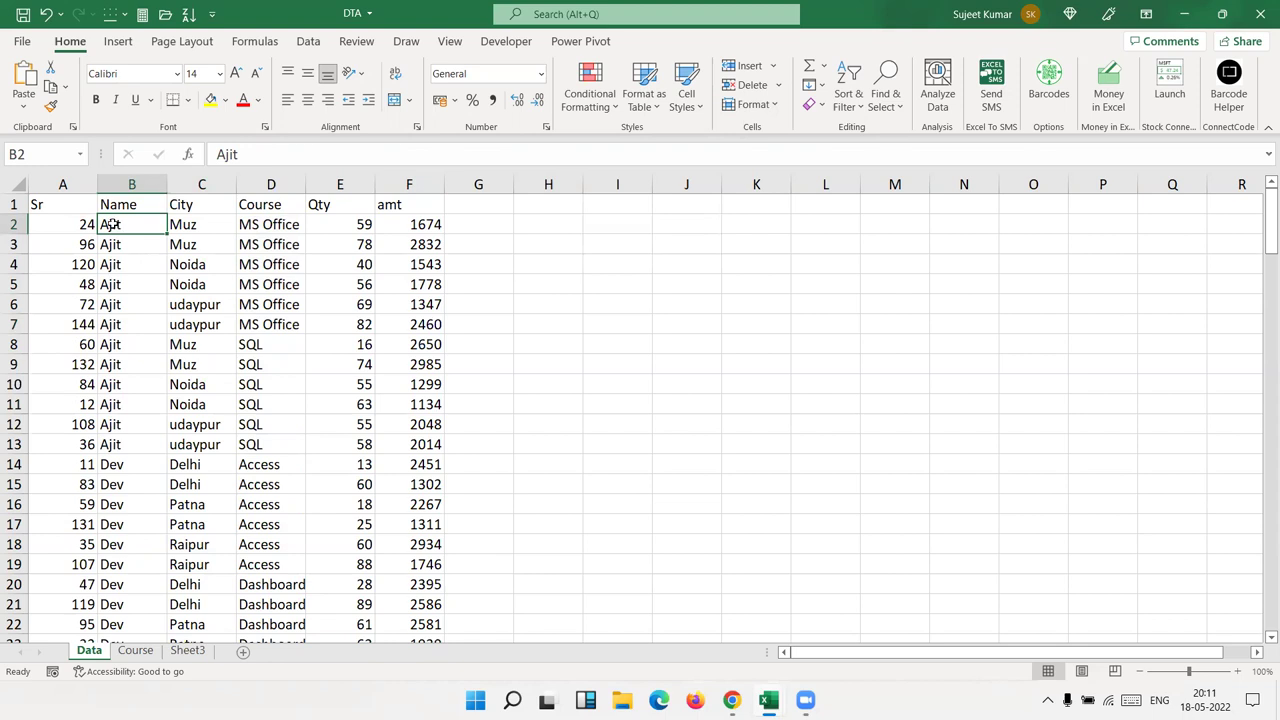
mouse_move(80, 218)
mouse_down()
mouse_move(401, 207)
mouse_move(403, 226)
mouse_up()
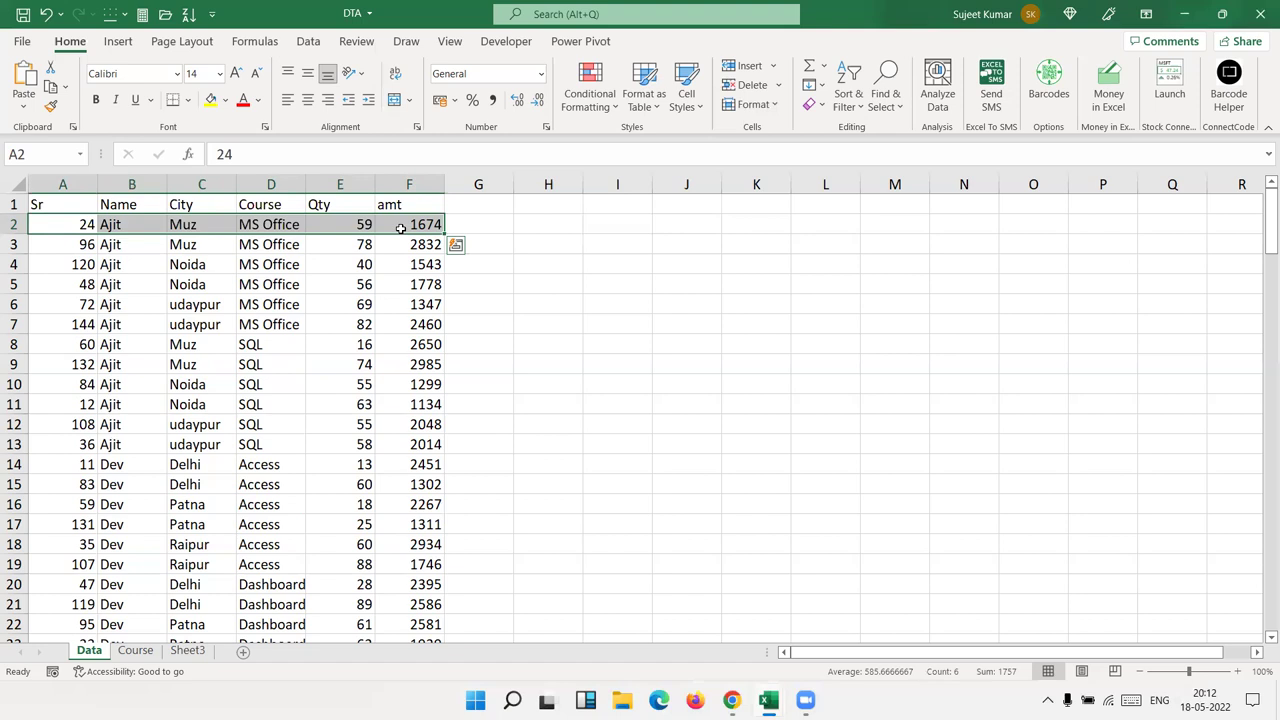
click(267, 265)
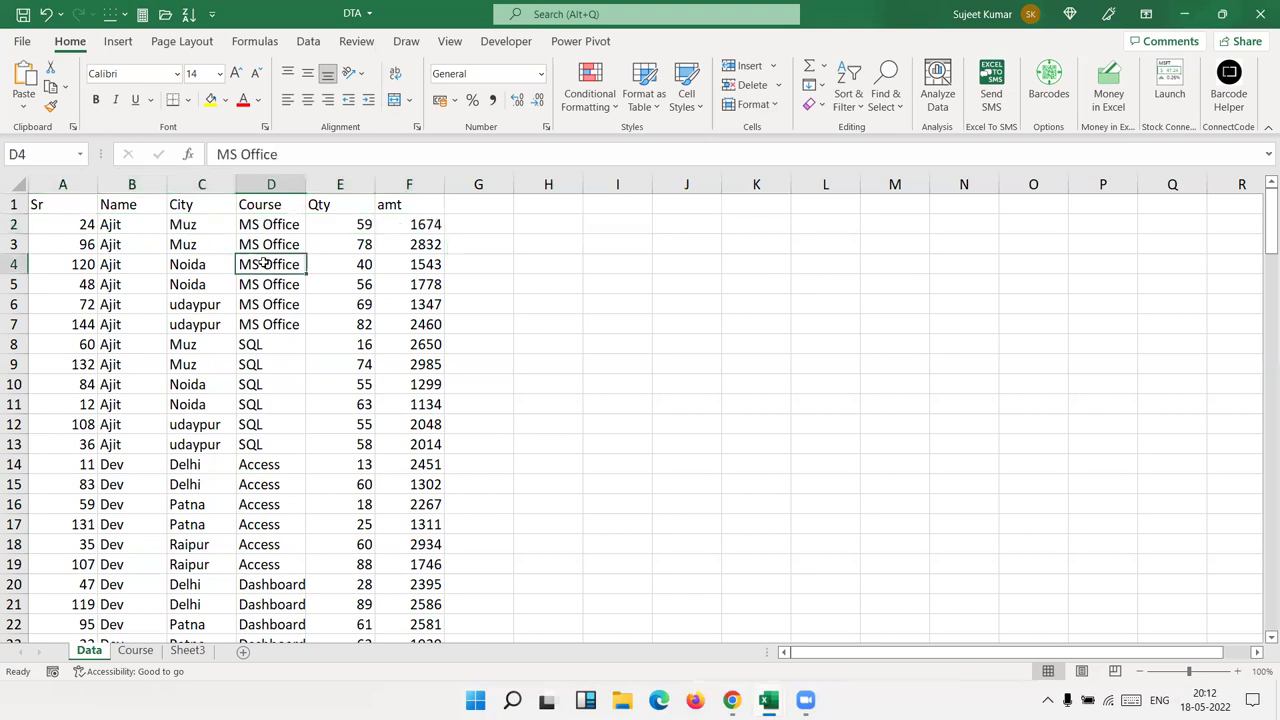
click(154, 240)
Step: Add a Month header in G1 and fill JAN through DEC down column G
click(455, 210)
text(Month)
key(Return)
text(JAN)
key(Return)
click(456, 218)
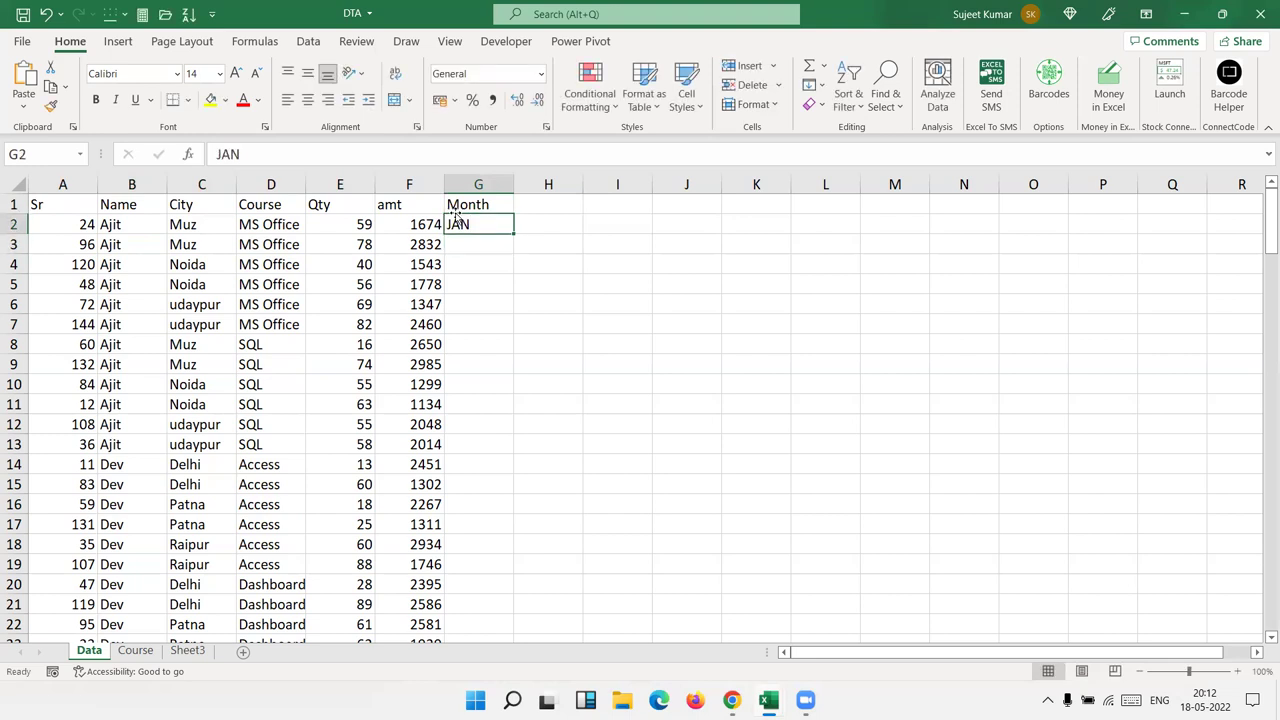
double_click(514, 234)
Step: Sort the rows A to Z by Month
click(498, 206)
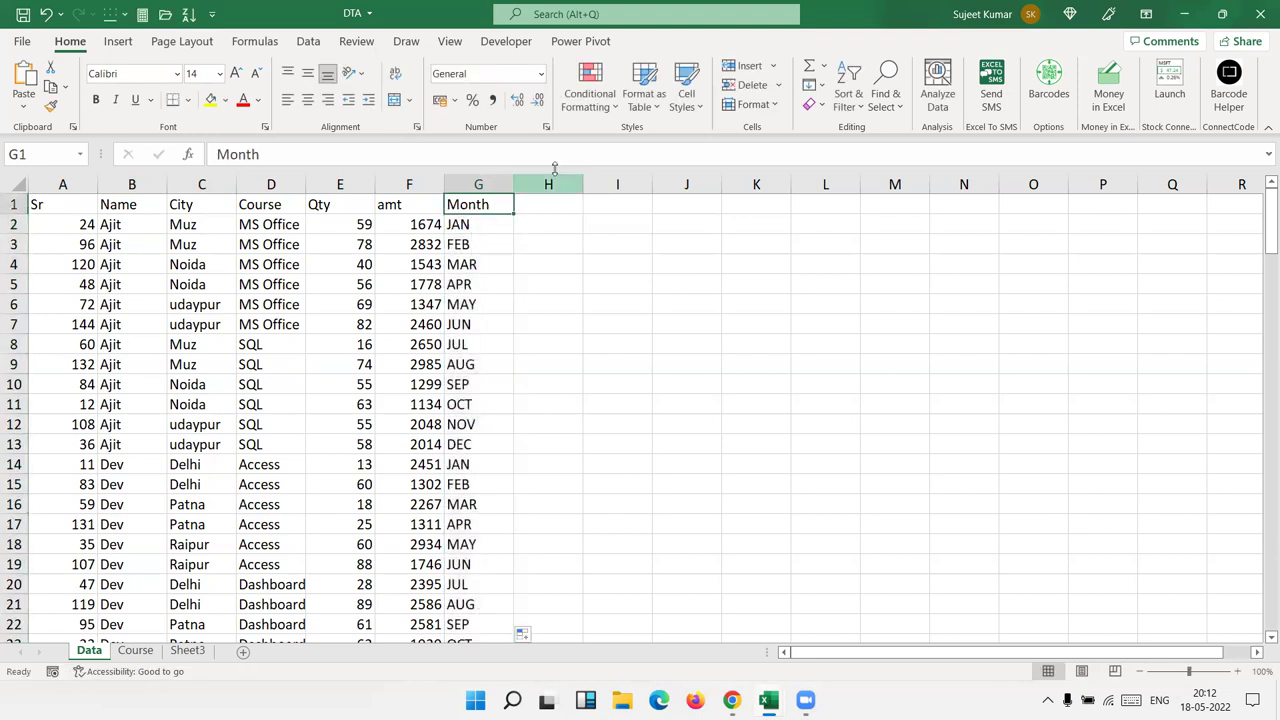
click(849, 100)
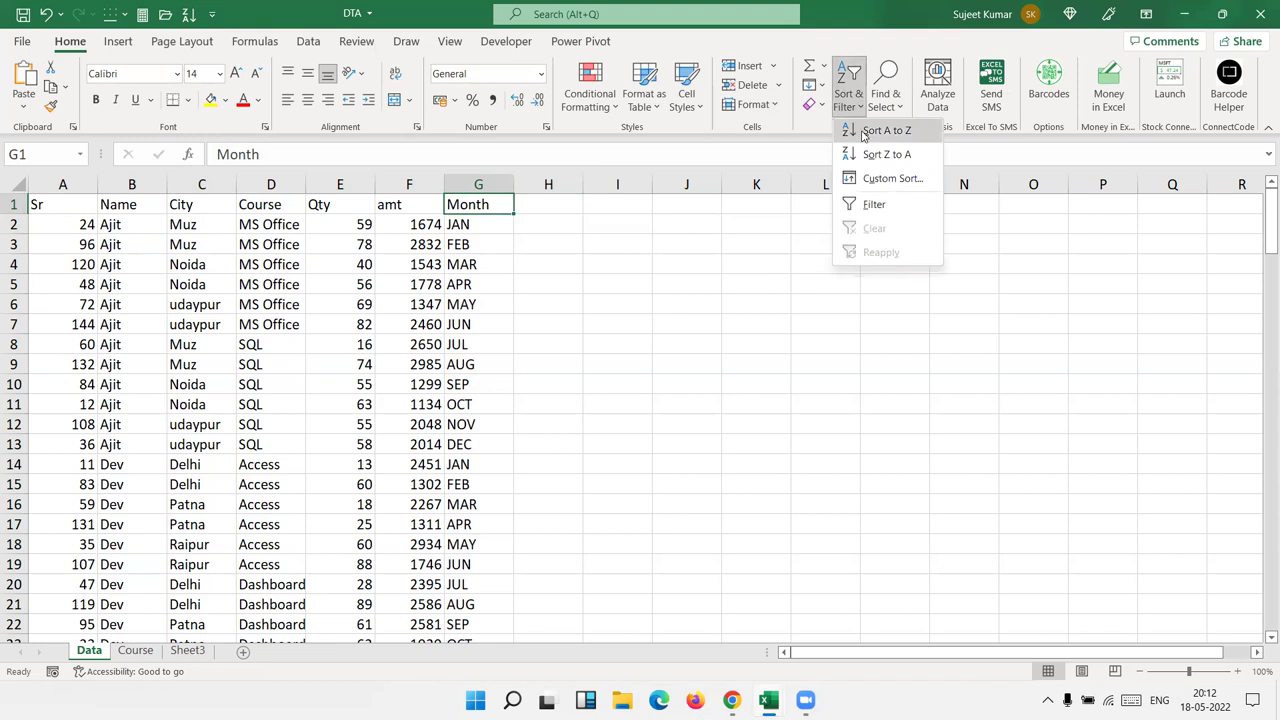
click(864, 133)
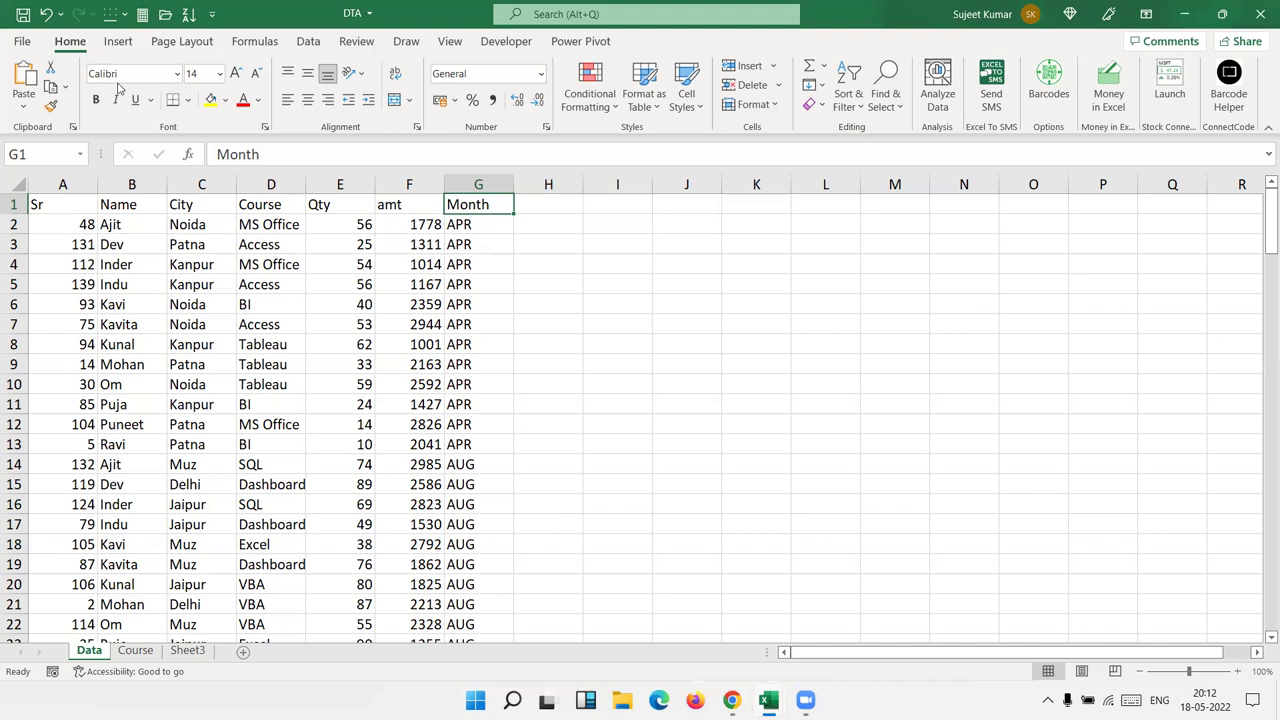
Step: Custom-sort by Month using the Jan, Feb, Mar… custom list
click(848, 100)
click(892, 178)
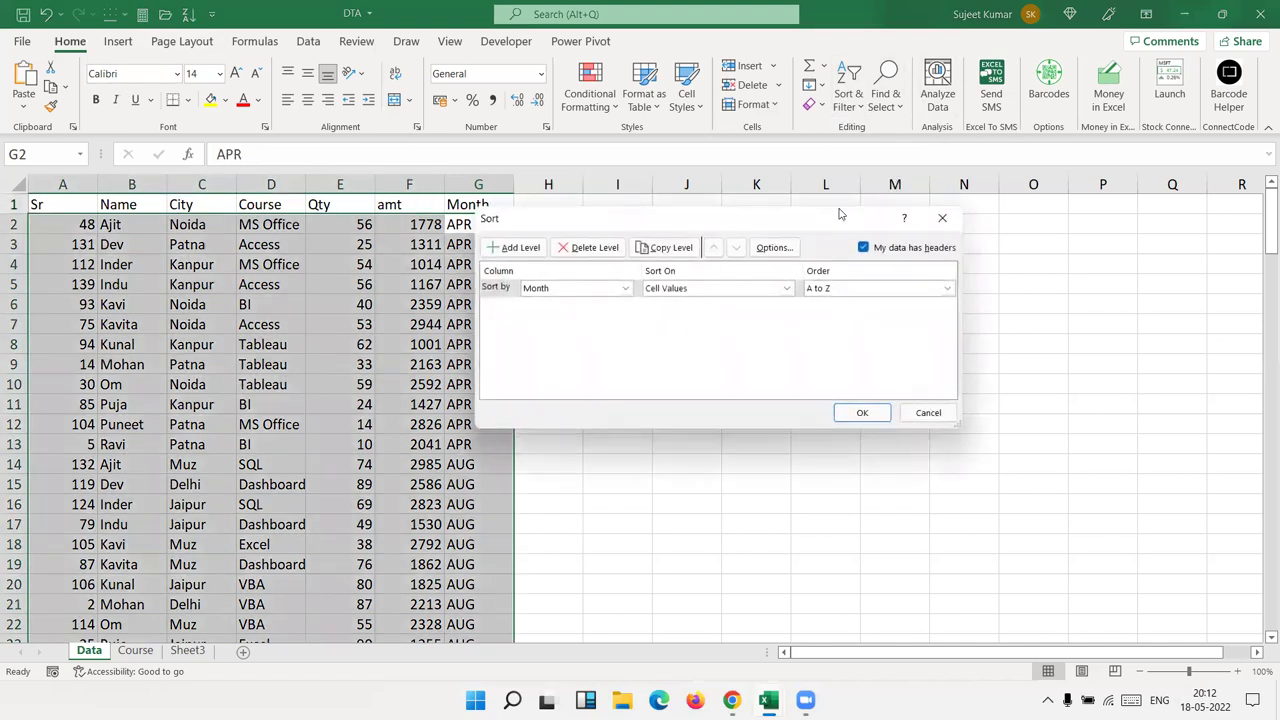
click(547, 290)
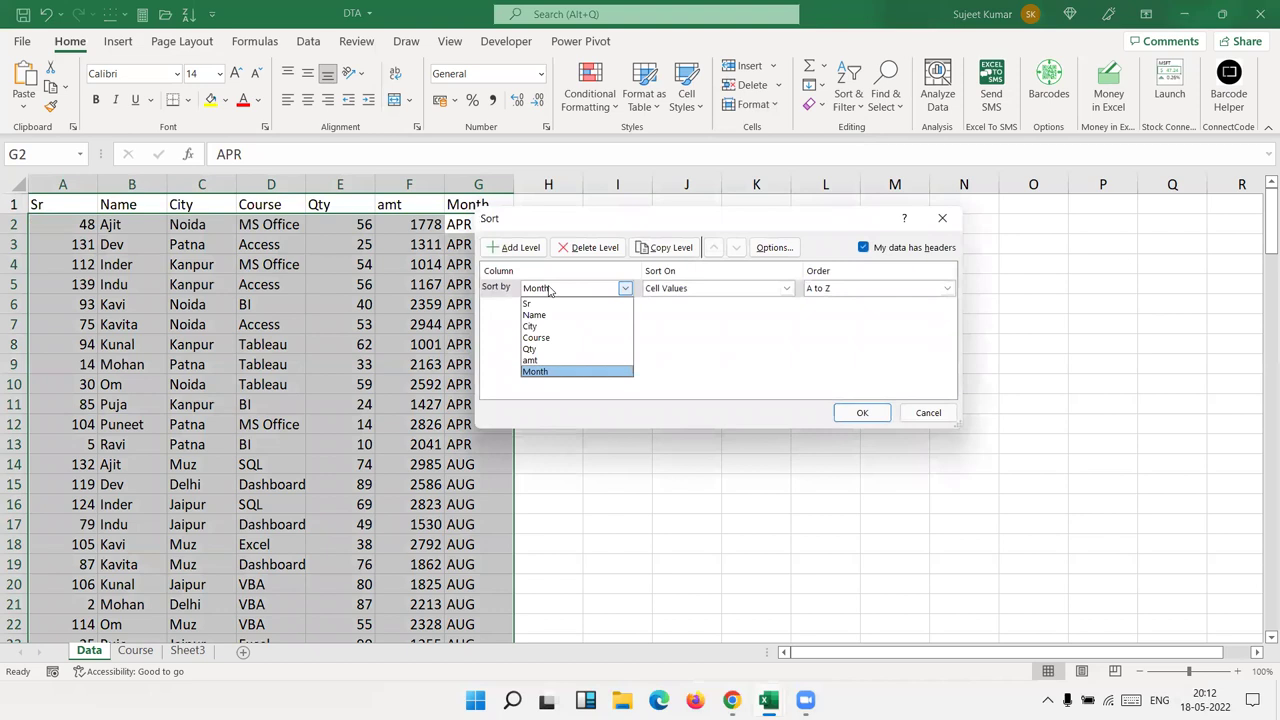
click(557, 372)
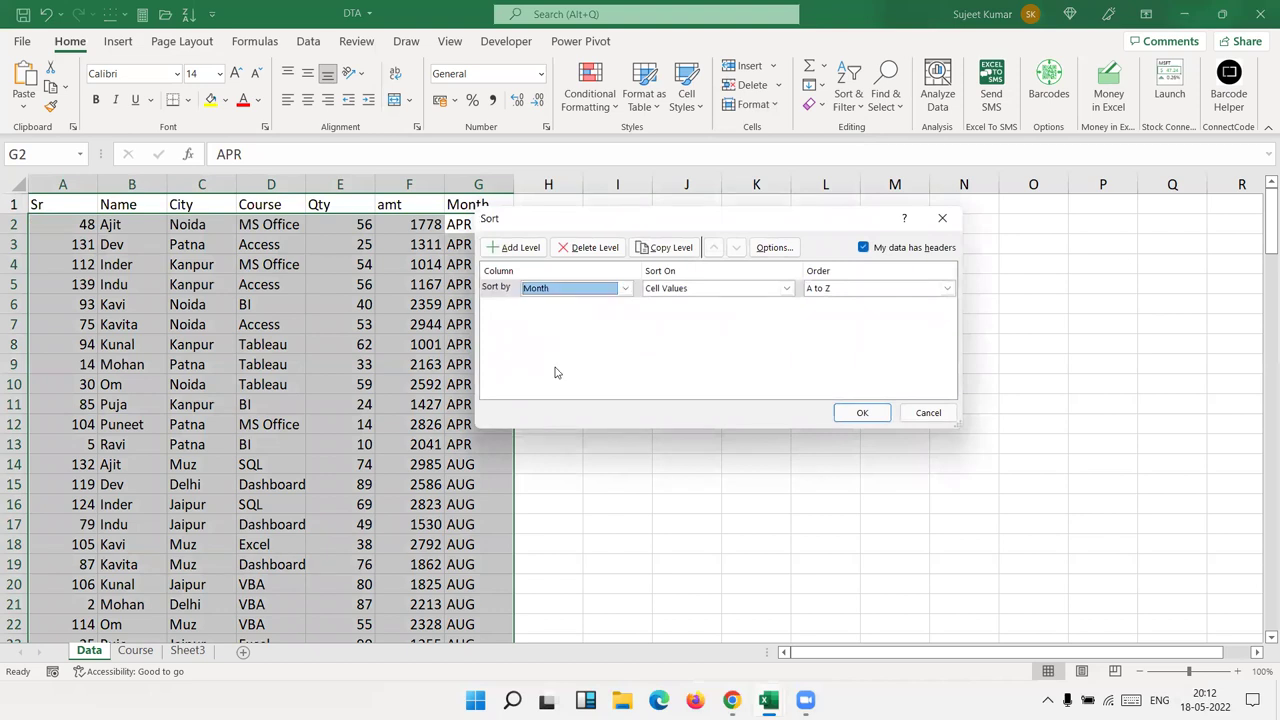
click(824, 293)
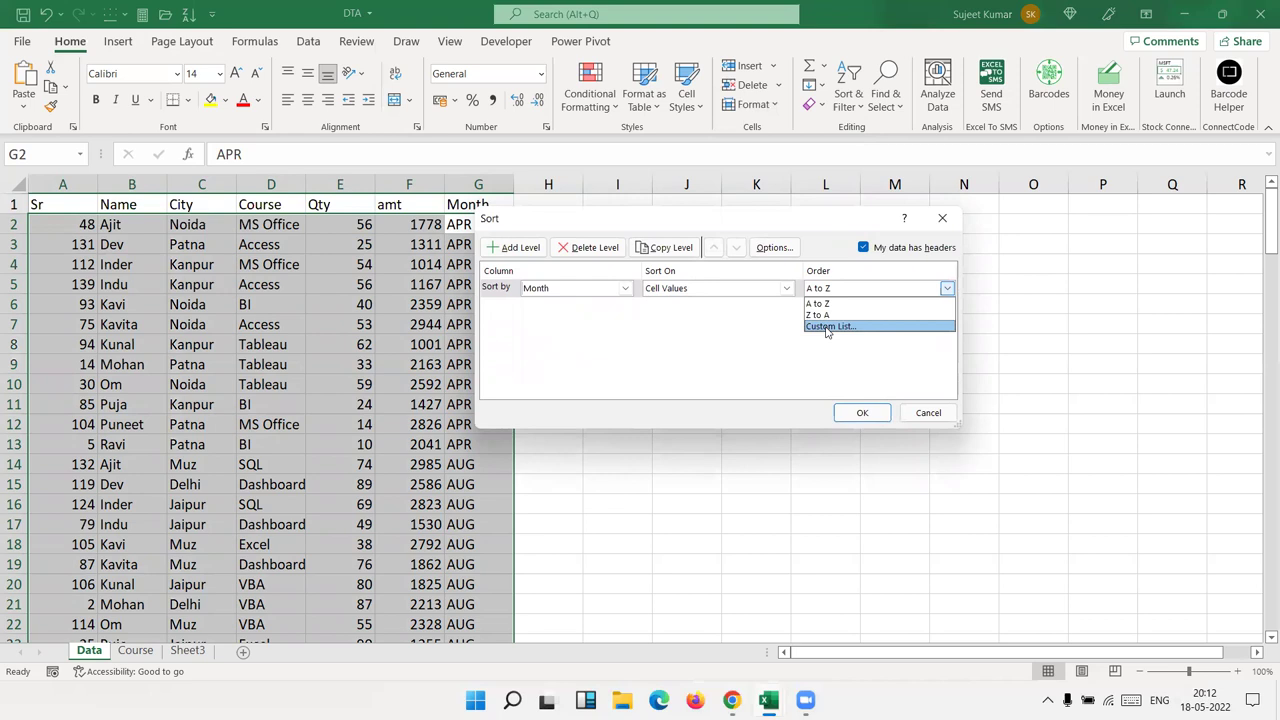
click(827, 328)
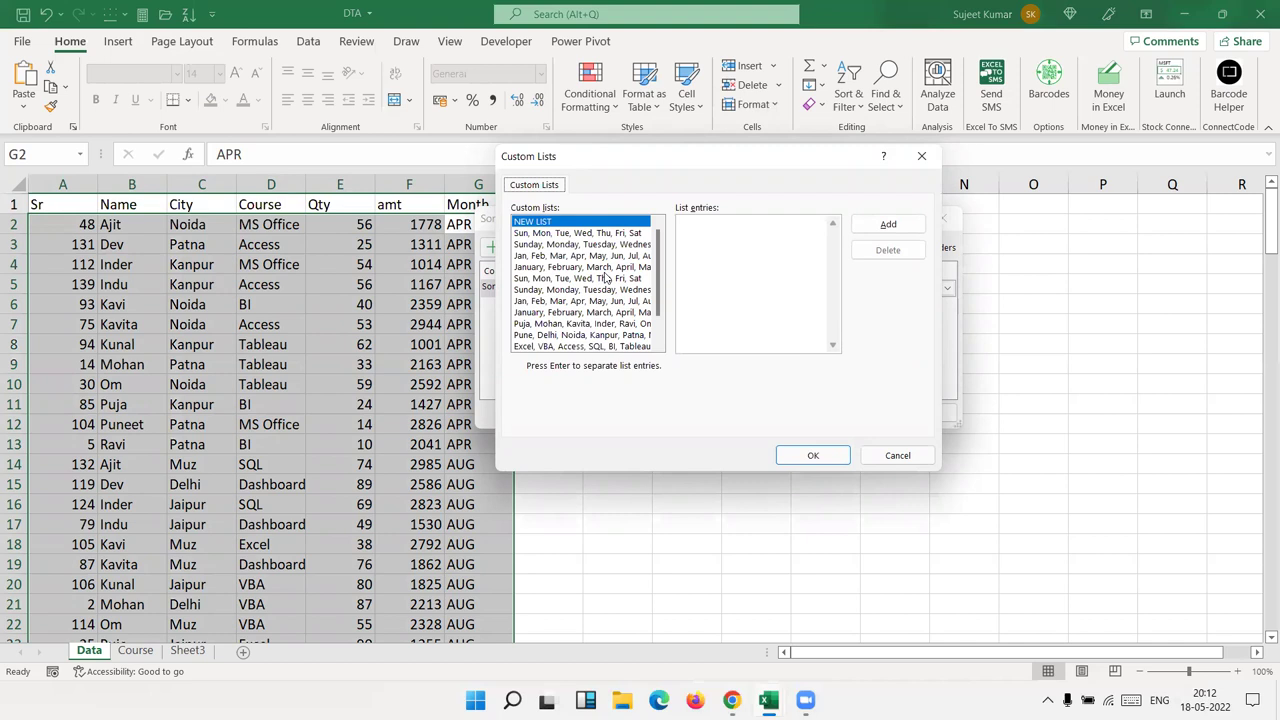
click(546, 267)
click(547, 256)
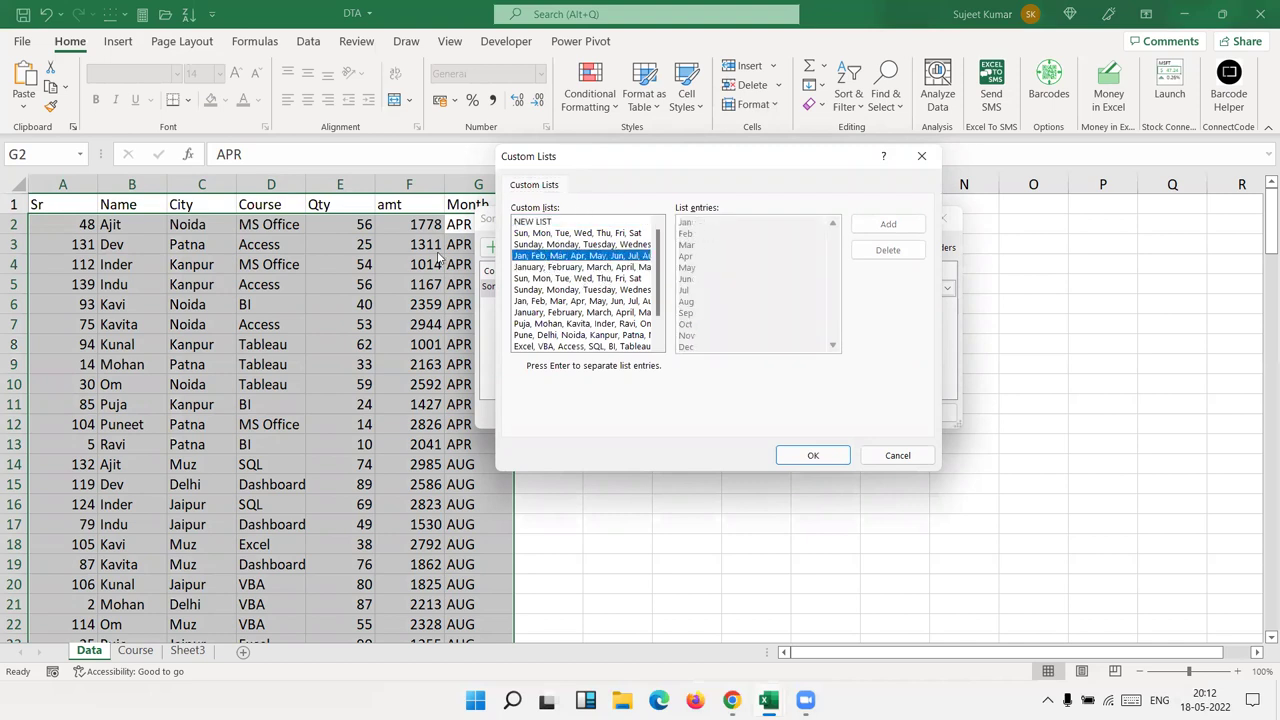
click(833, 460)
click(858, 412)
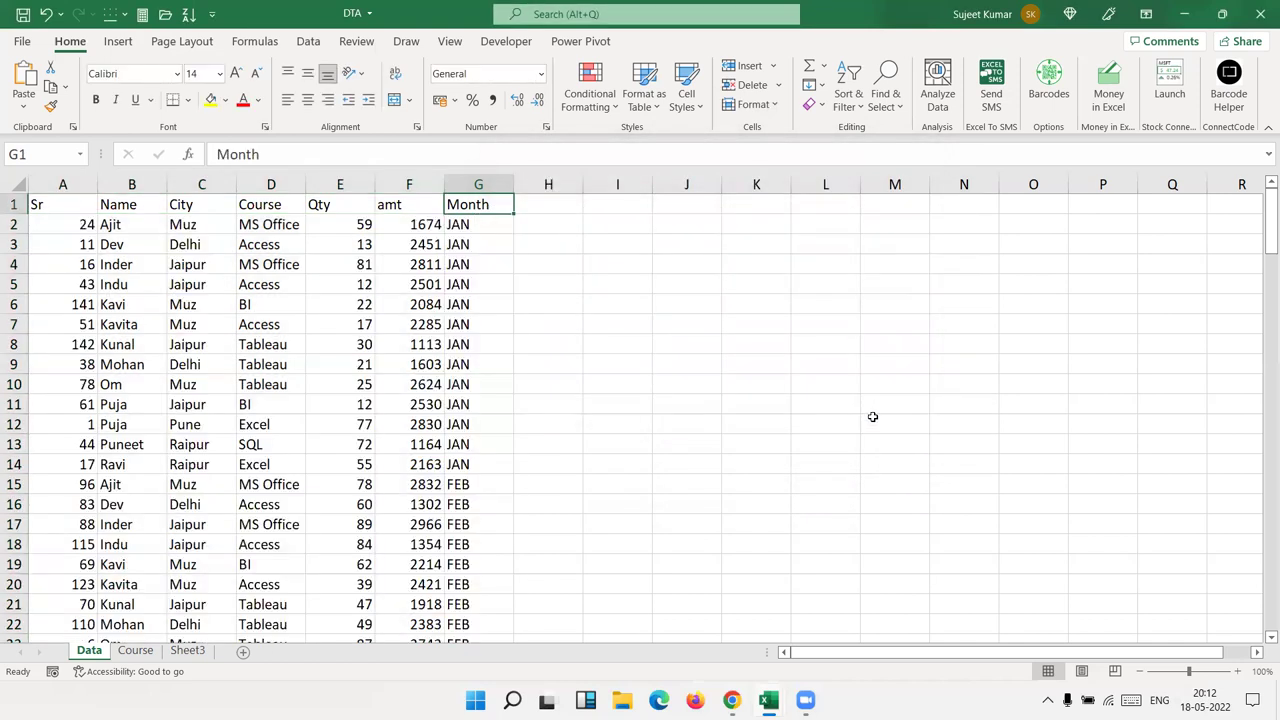
Step: Check where the JAN rows end and the FEB rows begin
click(488, 342)
click(488, 484)
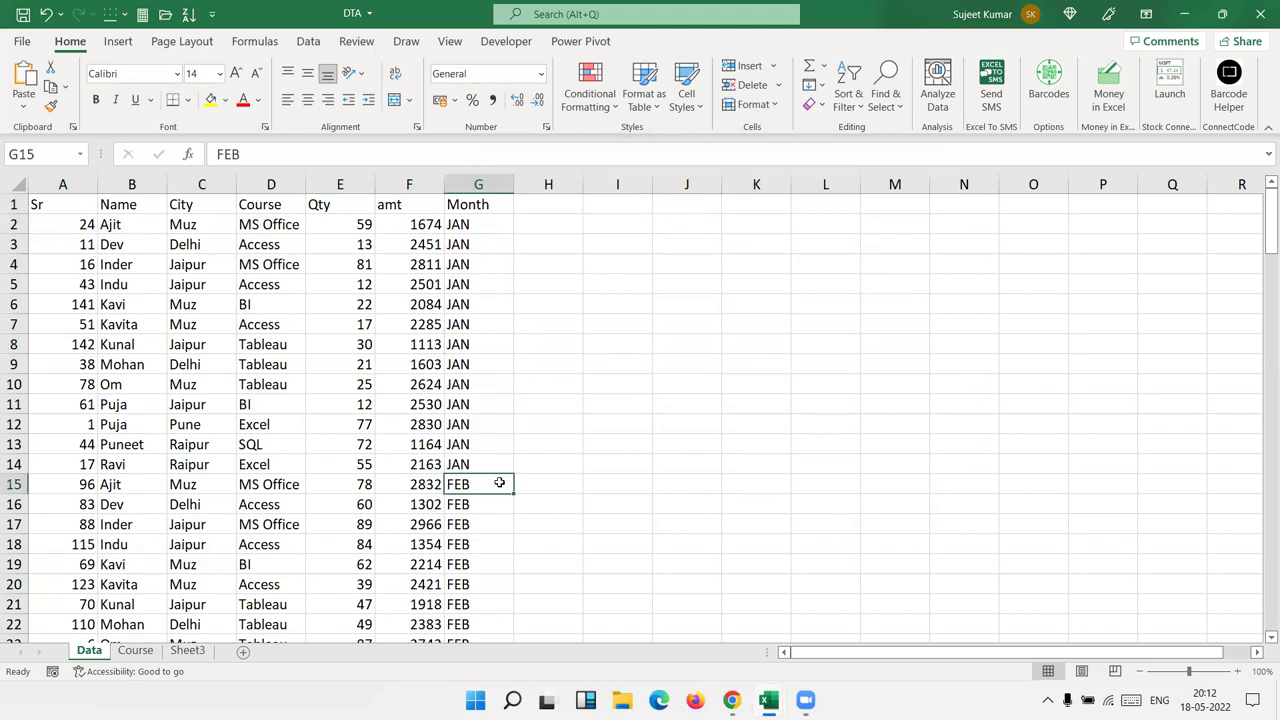
click(464, 264)
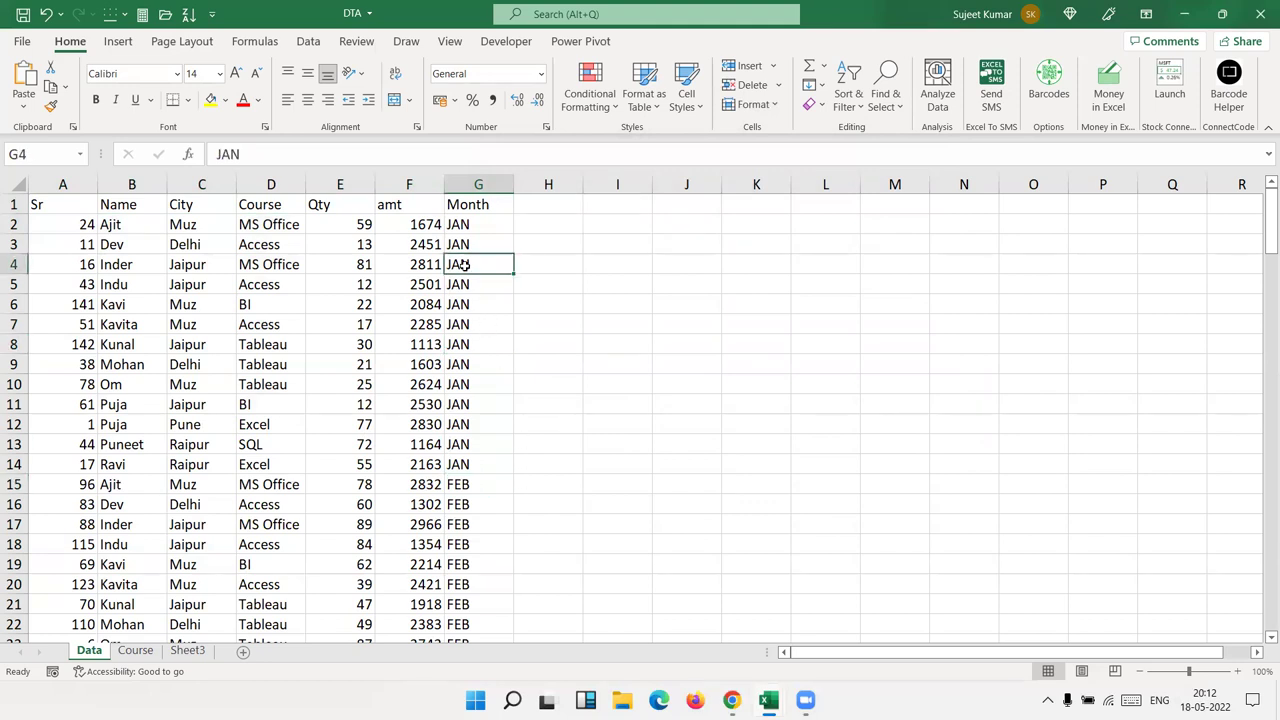
Step: Custom-sort Month with the Apr, May, Jun… custom list so APR rows lead
click(848, 92)
click(870, 178)
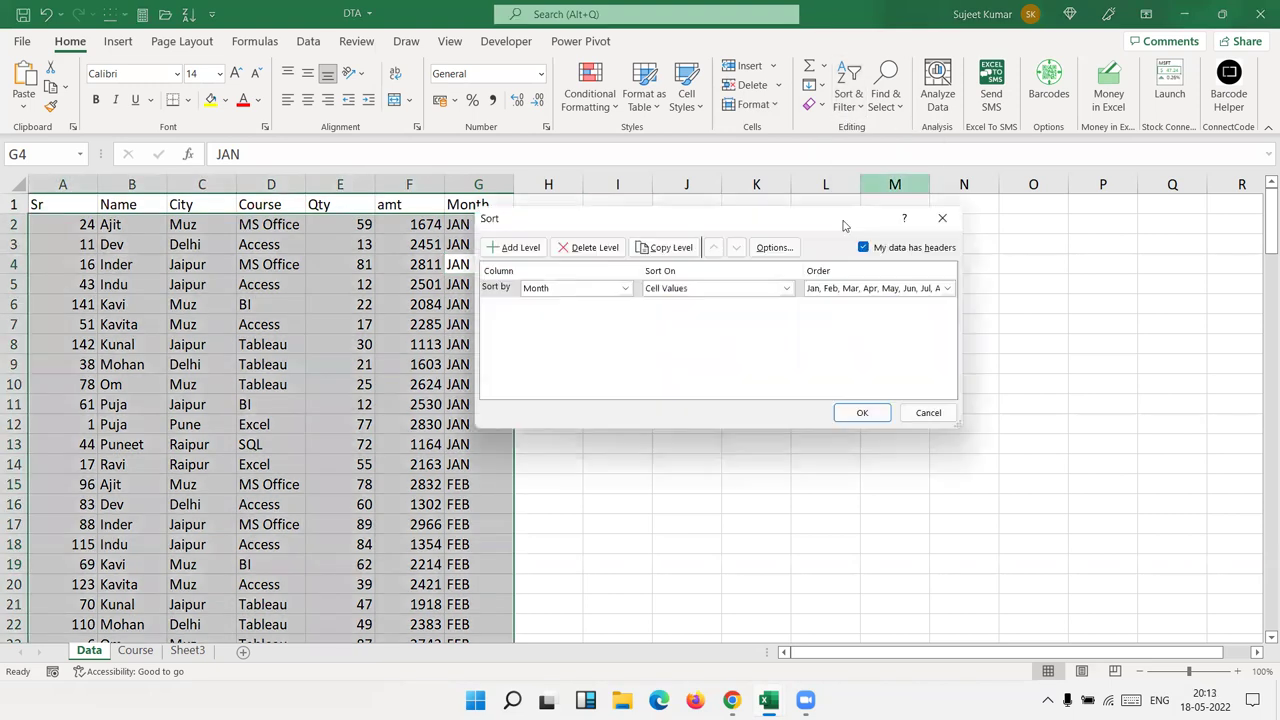
click(830, 288)
click(833, 348)
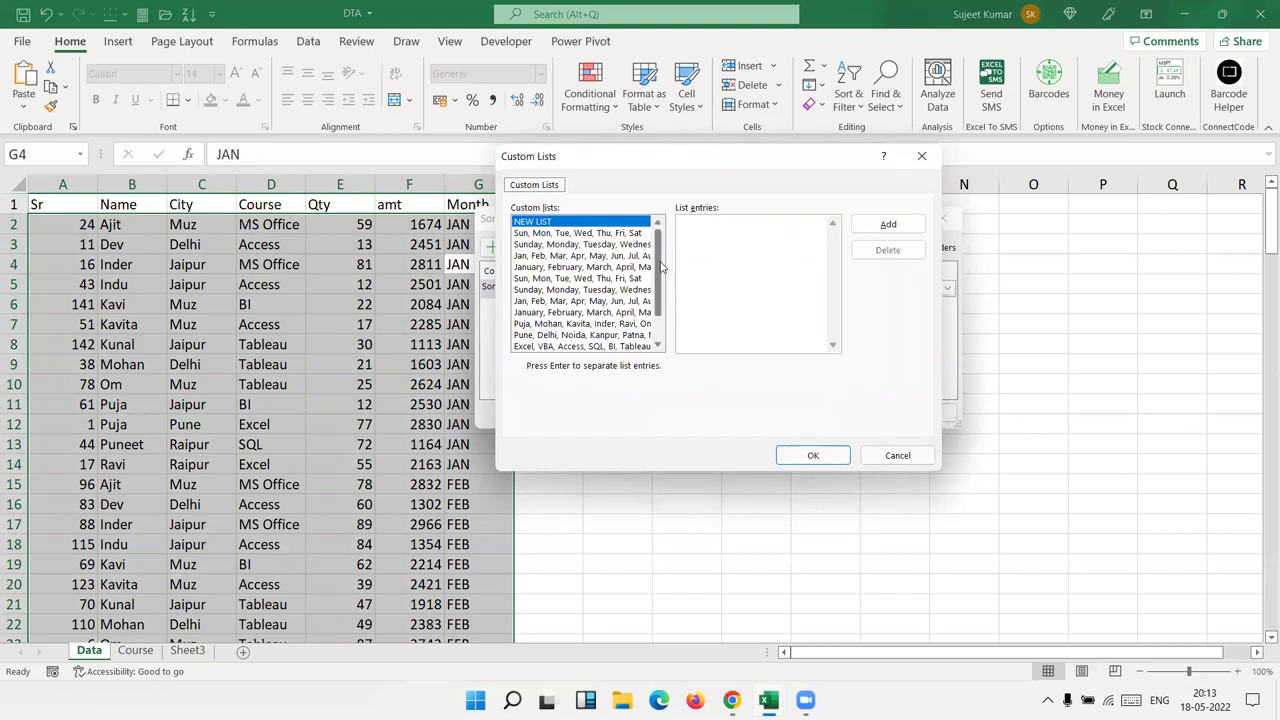
drag(664, 270, 658, 316)
scroll(658, 316, up, 1)
click(716, 232)
key(BackSpace)
key(BackSpace)
key(BackSpace)
scroll(660, 272, down, 1)
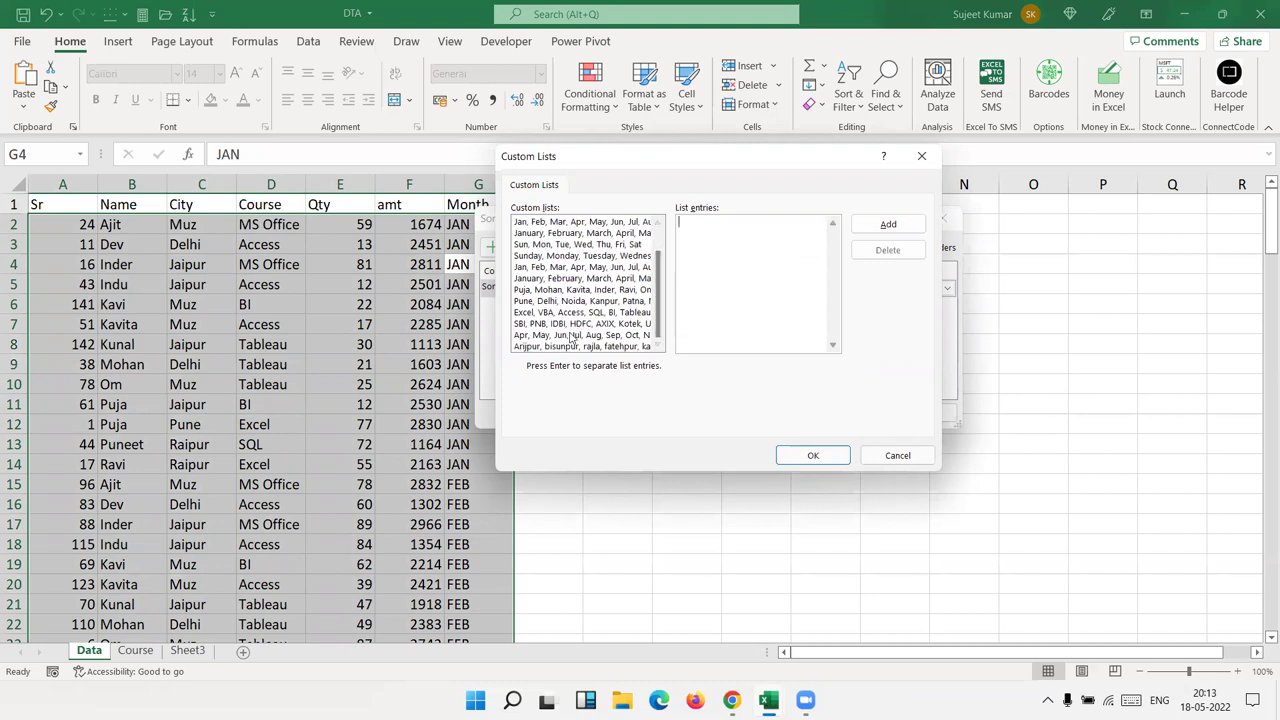
click(578, 335)
click(718, 280)
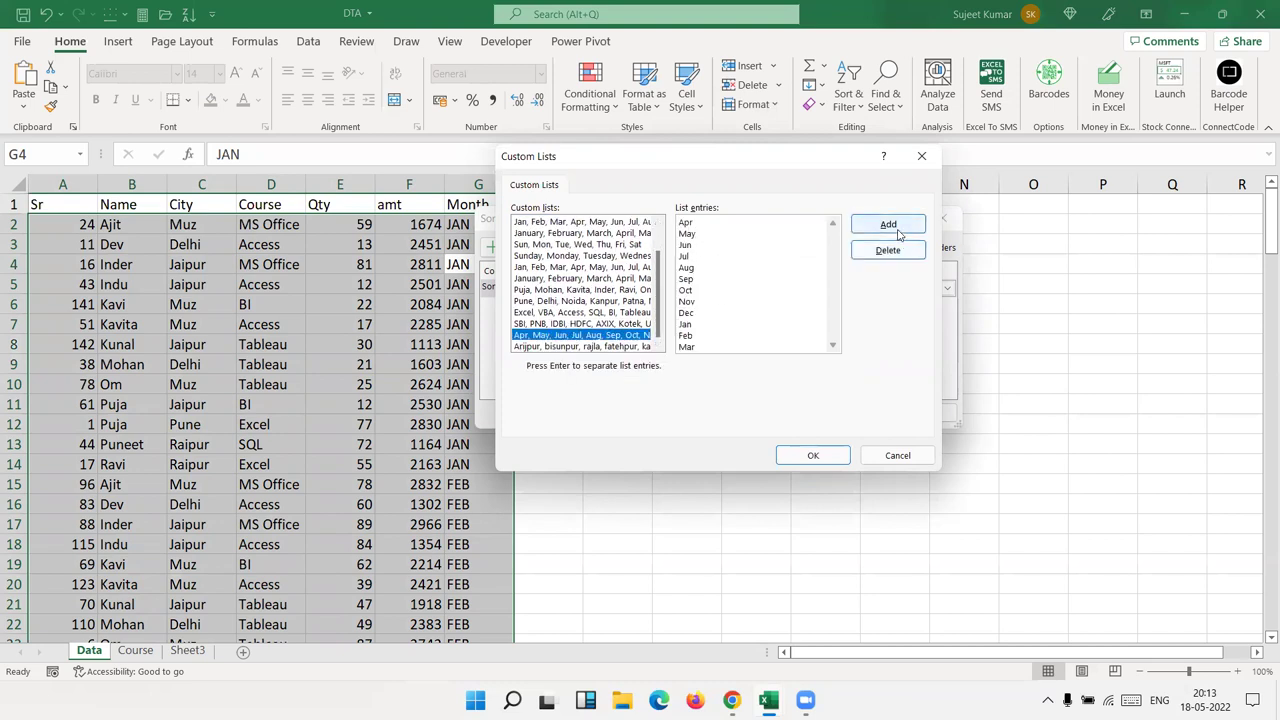
click(815, 455)
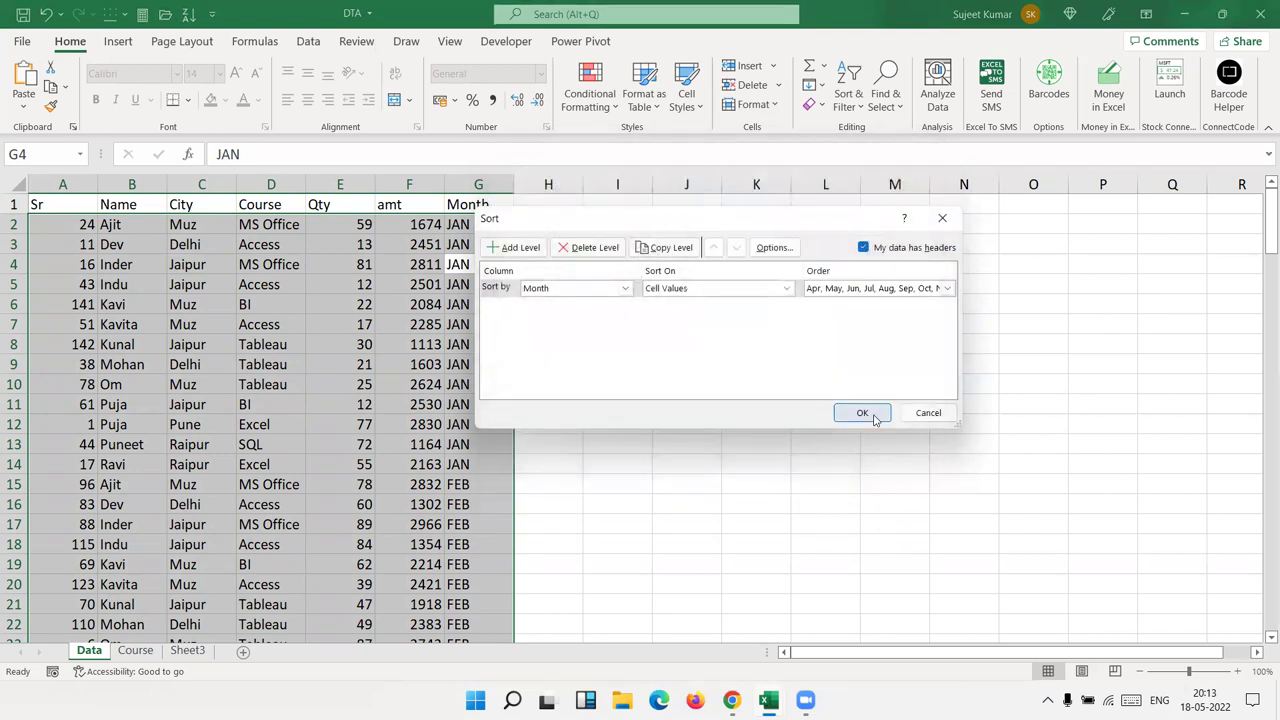
click(863, 413)
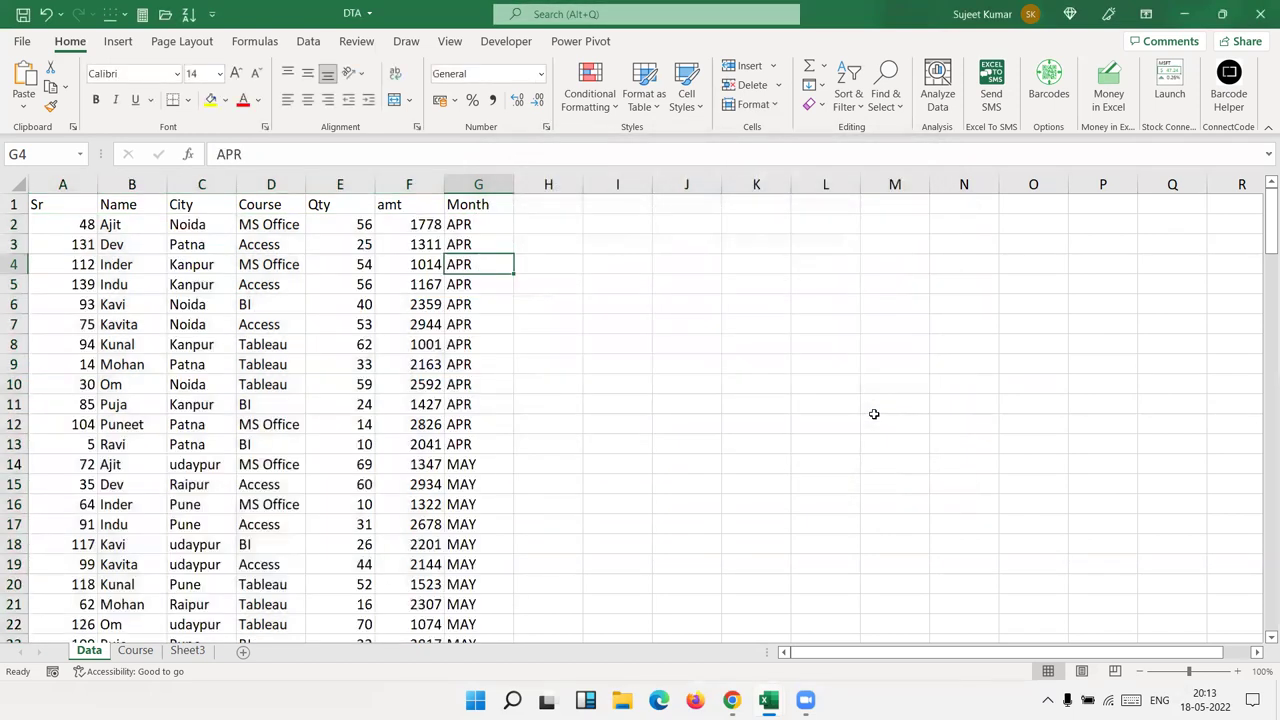
Step: Sort the rows by Name from A to Z
click(128, 206)
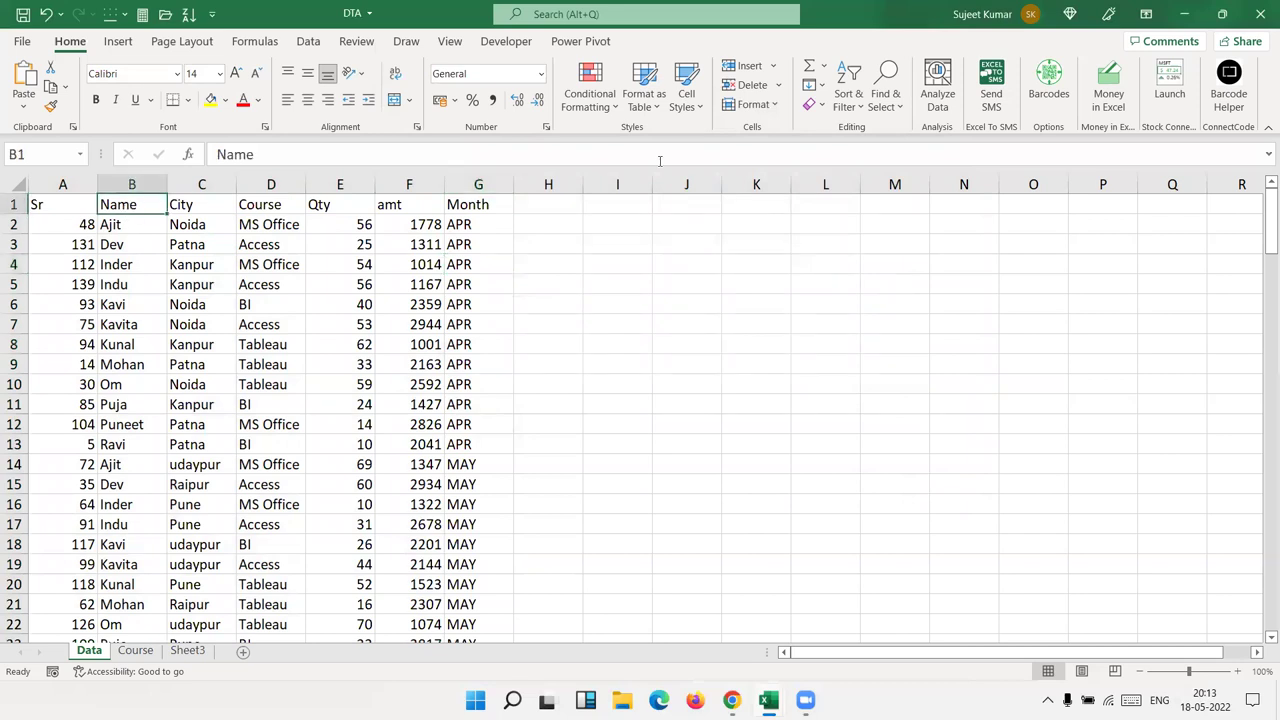
click(848, 100)
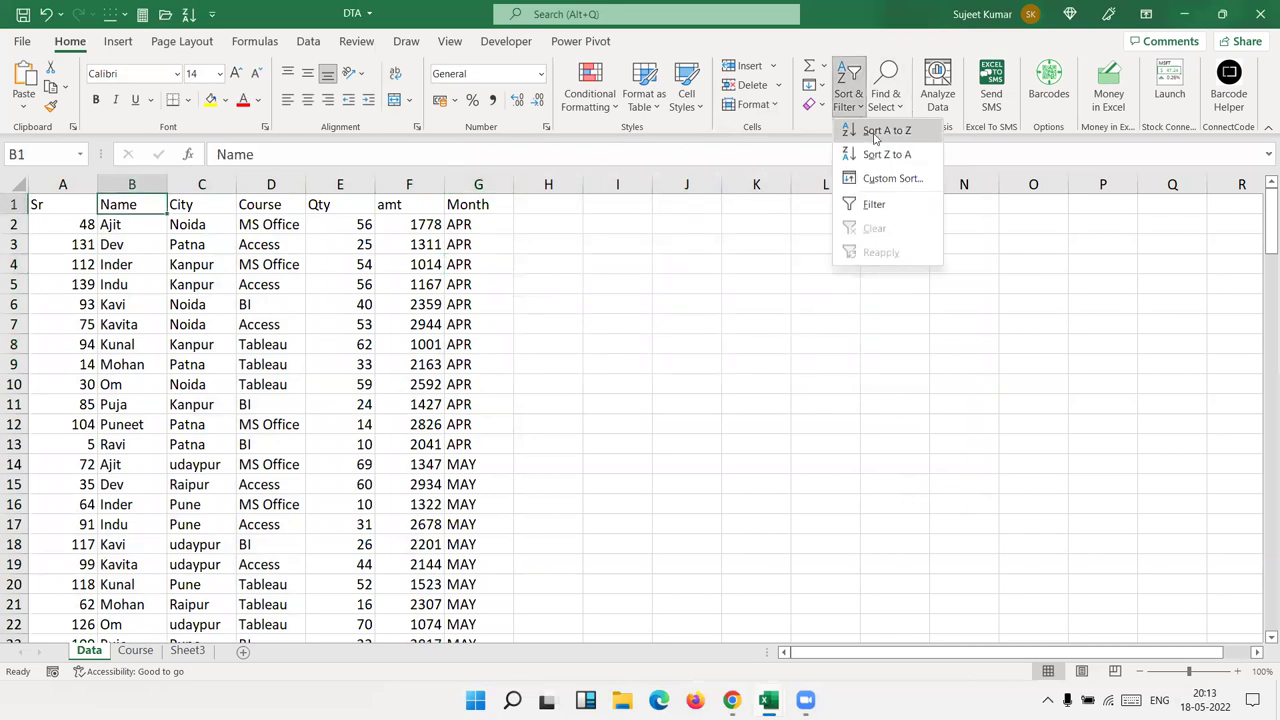
click(875, 132)
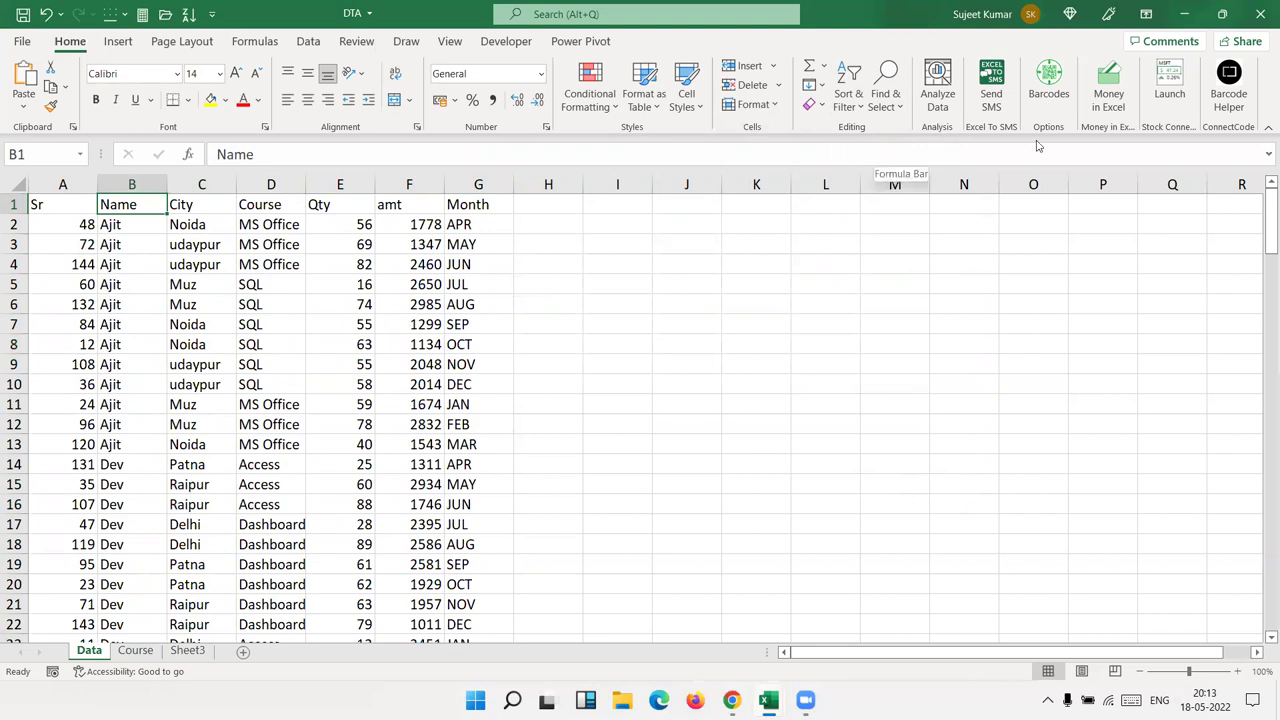
Step: Custom-sort by Name using the saved custom list of names
click(848, 100)
click(878, 180)
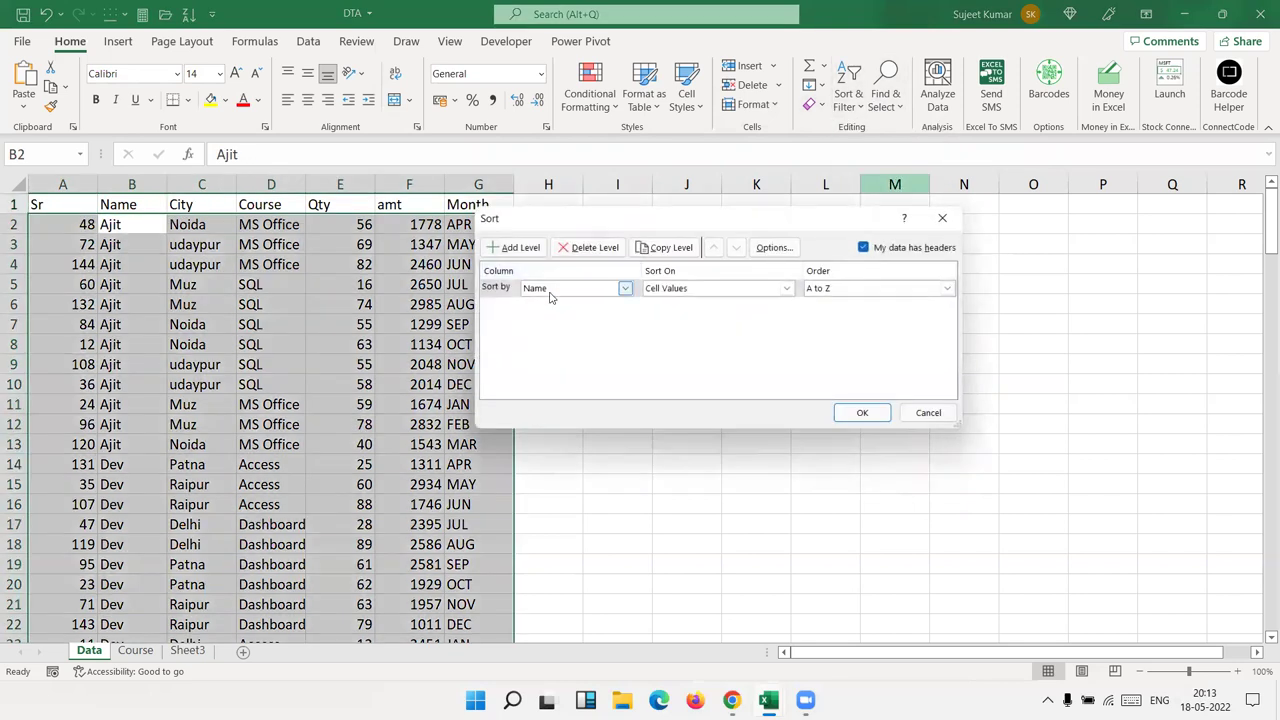
click(862, 290)
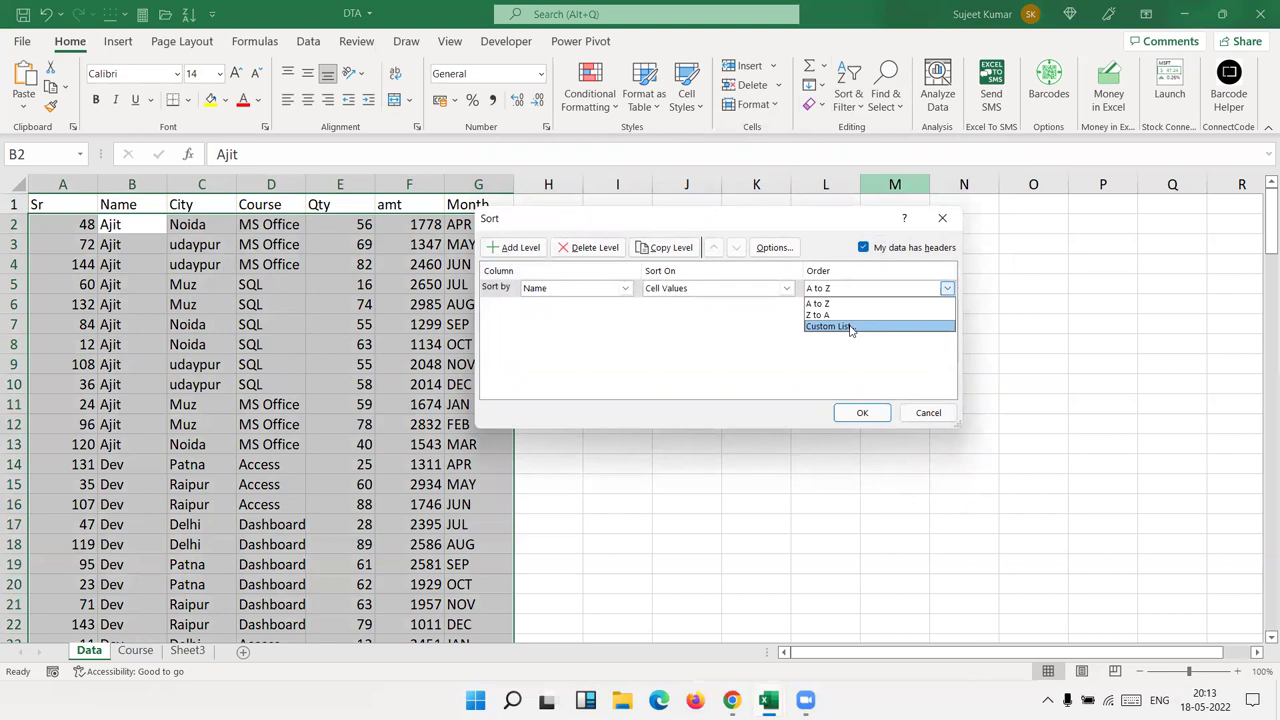
click(849, 327)
scroll(656, 318, down, 1)
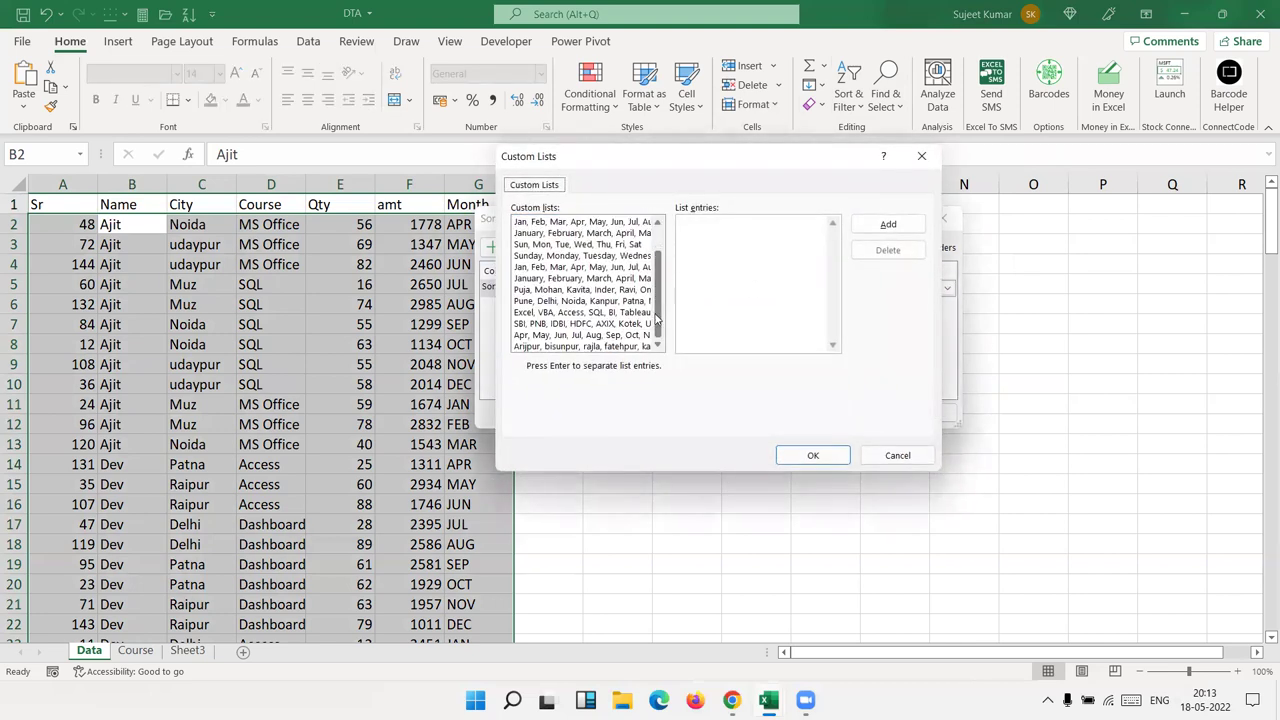
click(537, 291)
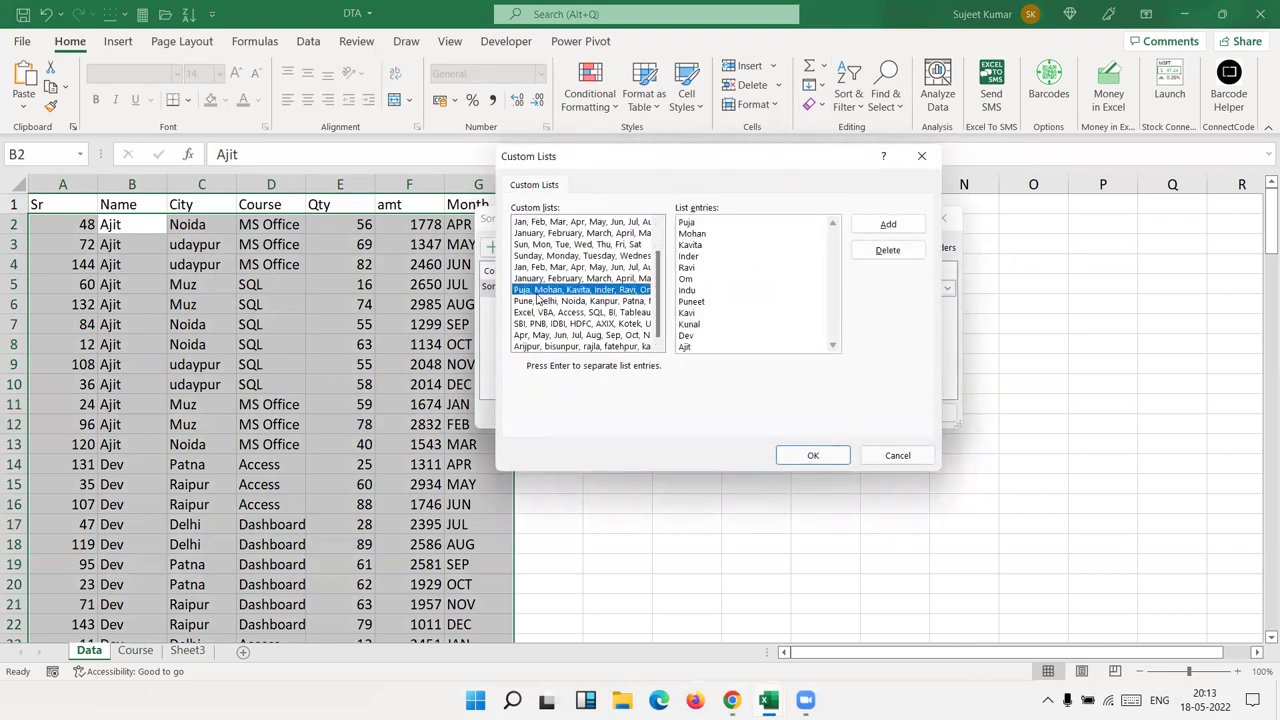
scroll(558, 232, up, 2)
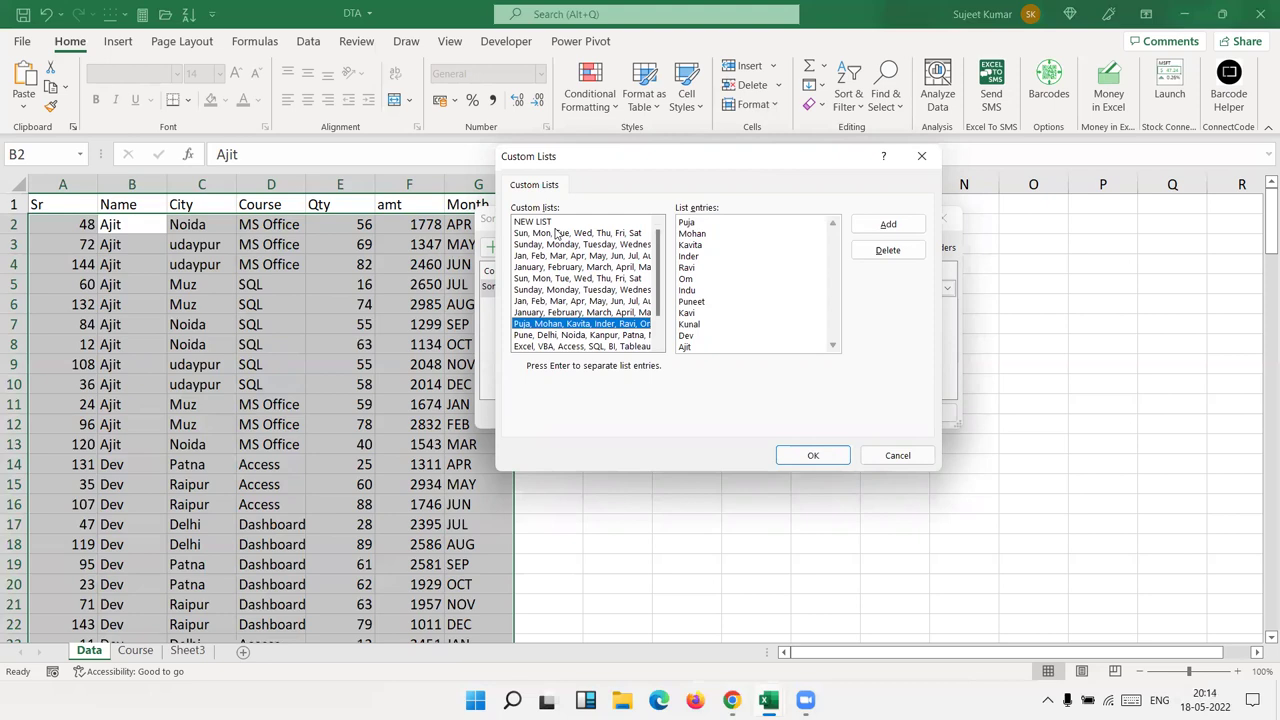
click(814, 455)
click(876, 416)
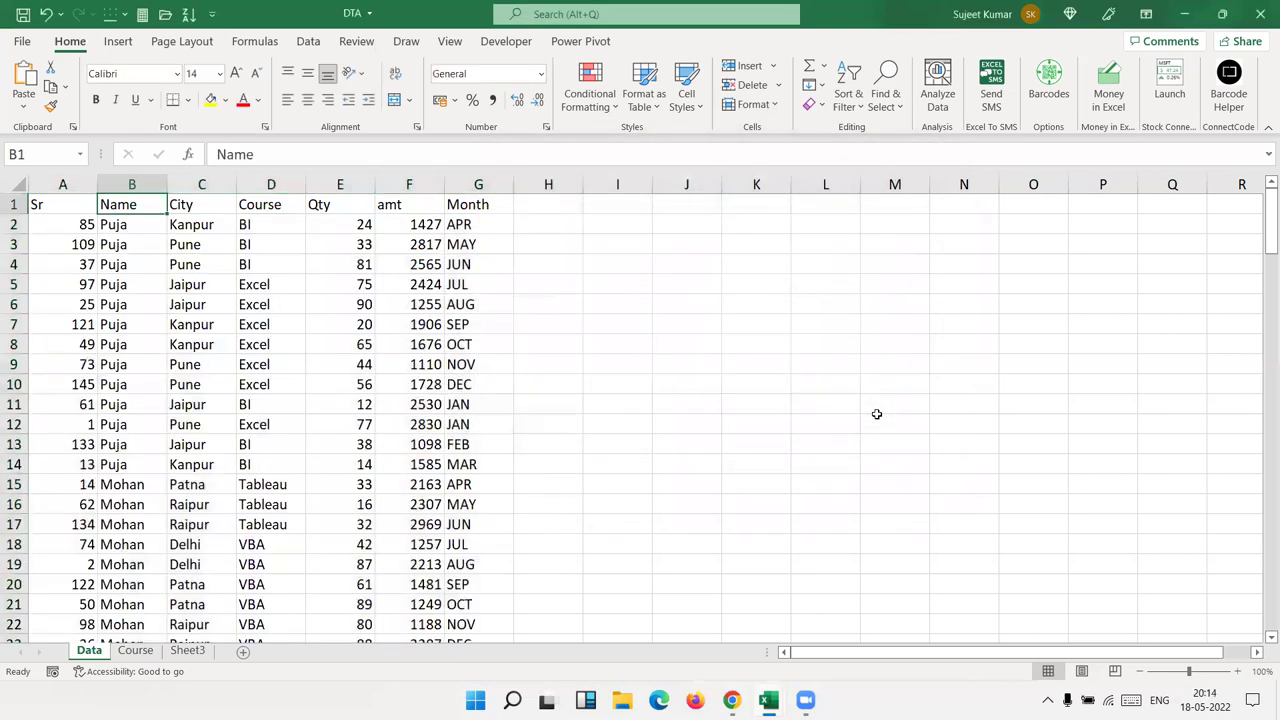
drag(140, 266, 142, 328)
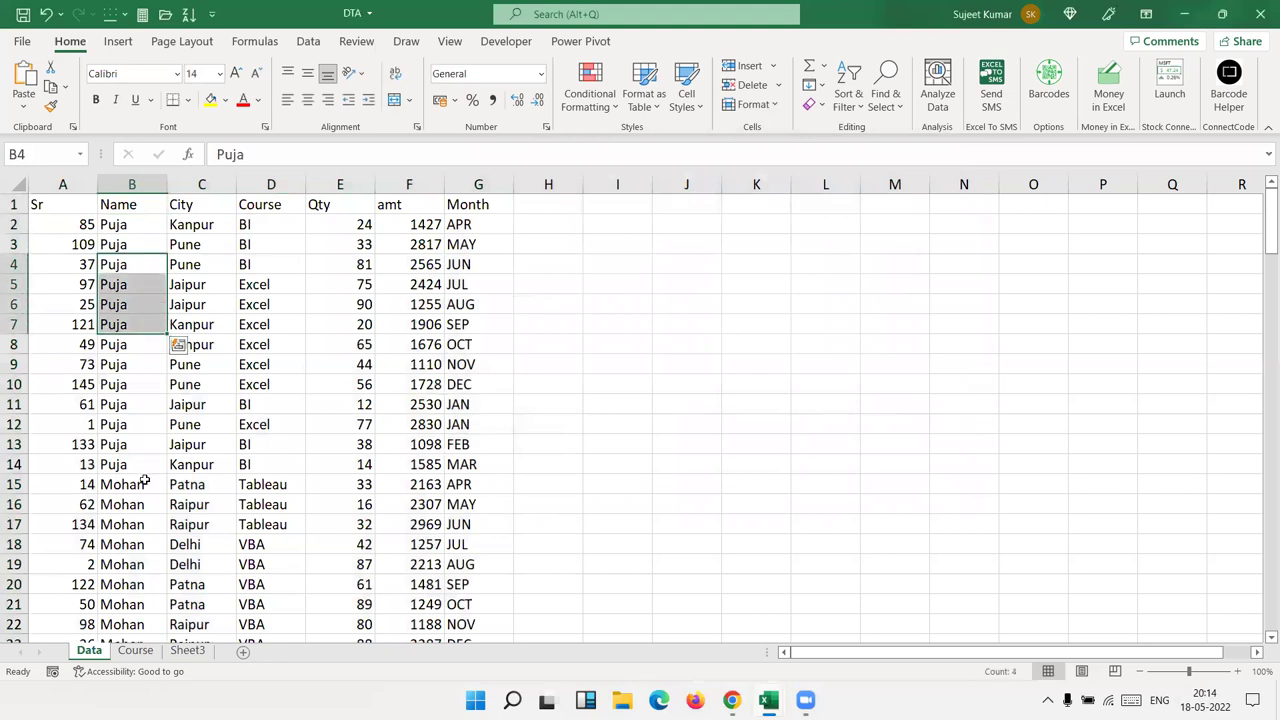
drag(145, 489, 145, 507)
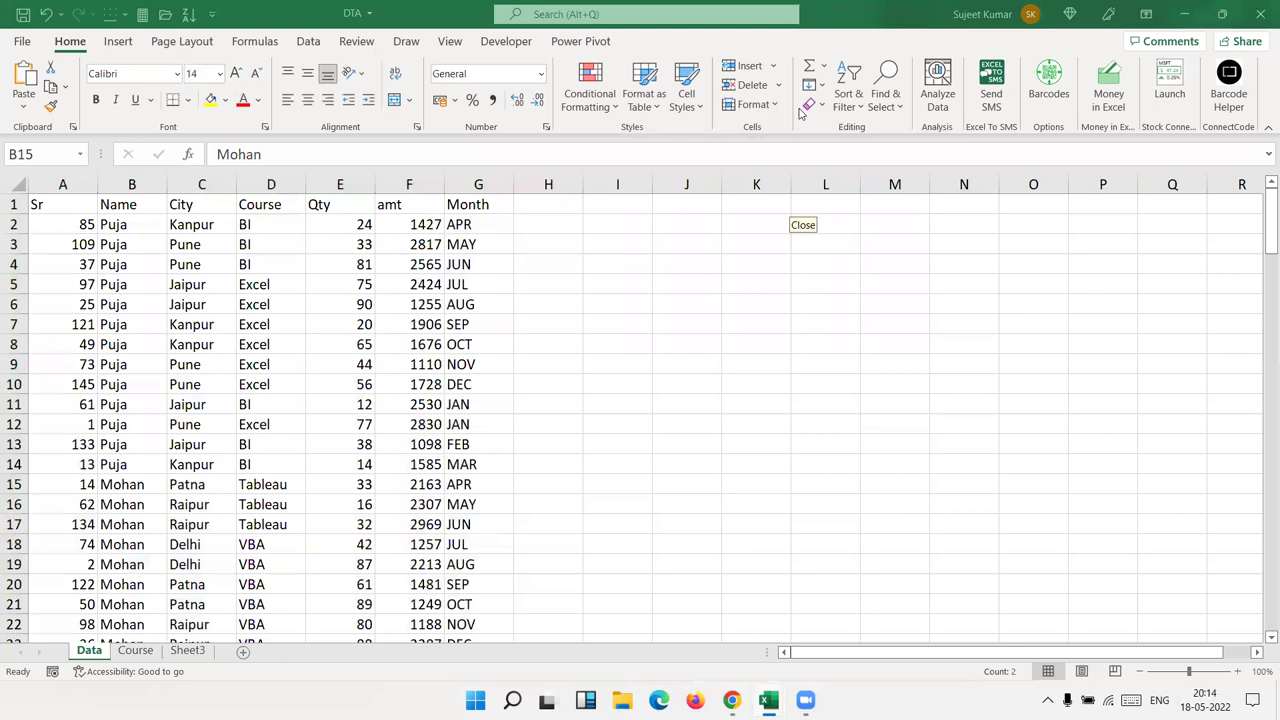
Step: Fill the Qty cells E4 (81), E8 (65), E14 (14) and E21 (89) with yellow
click(369, 258)
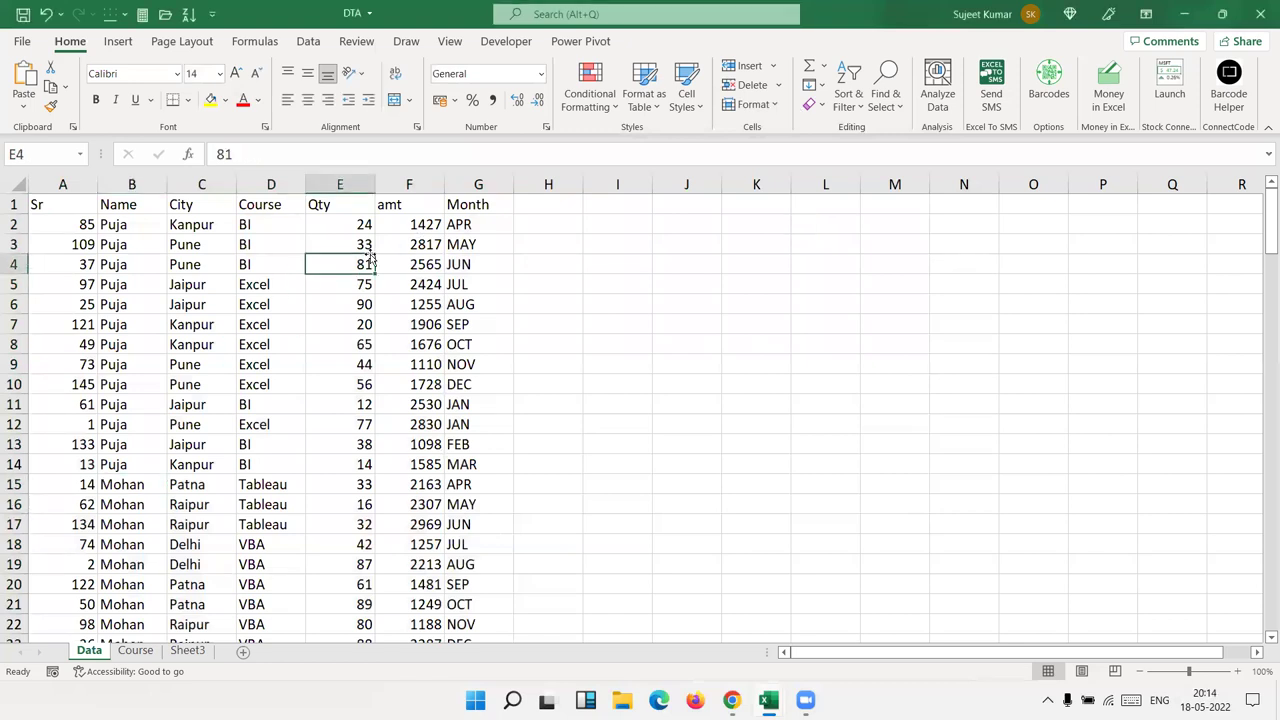
click(210, 99)
click(330, 344)
click(224, 102)
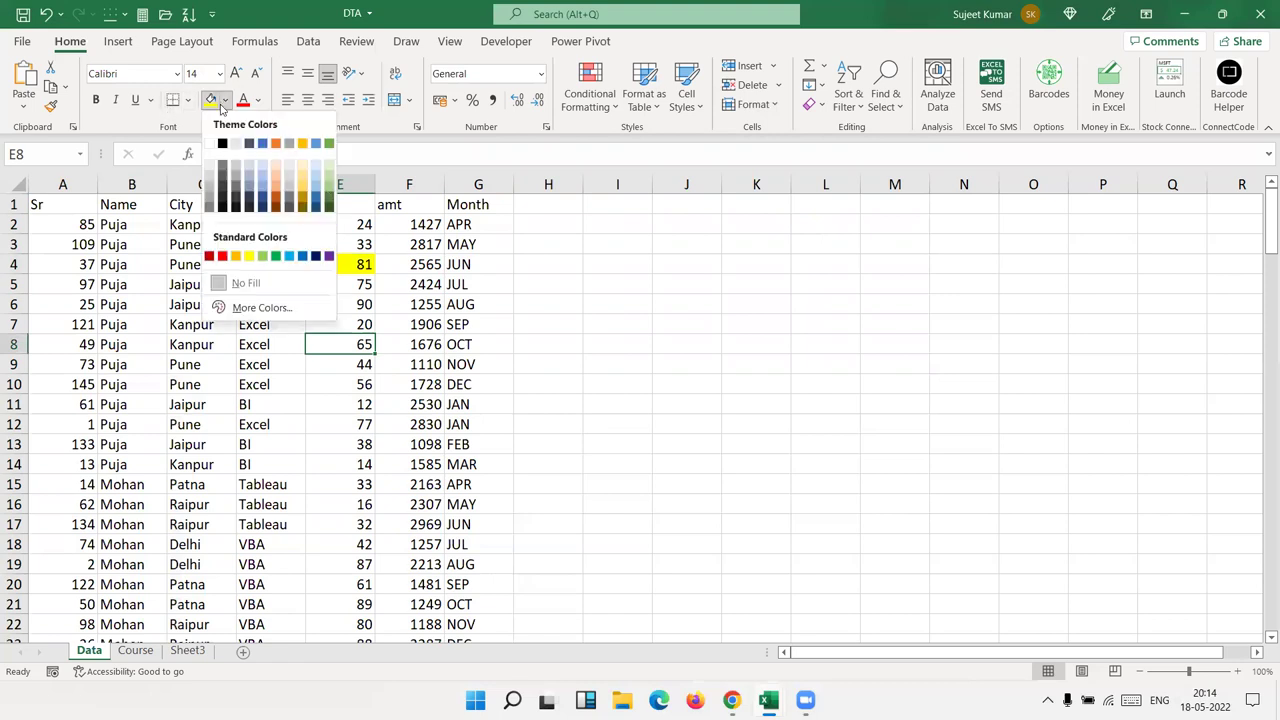
click(212, 100)
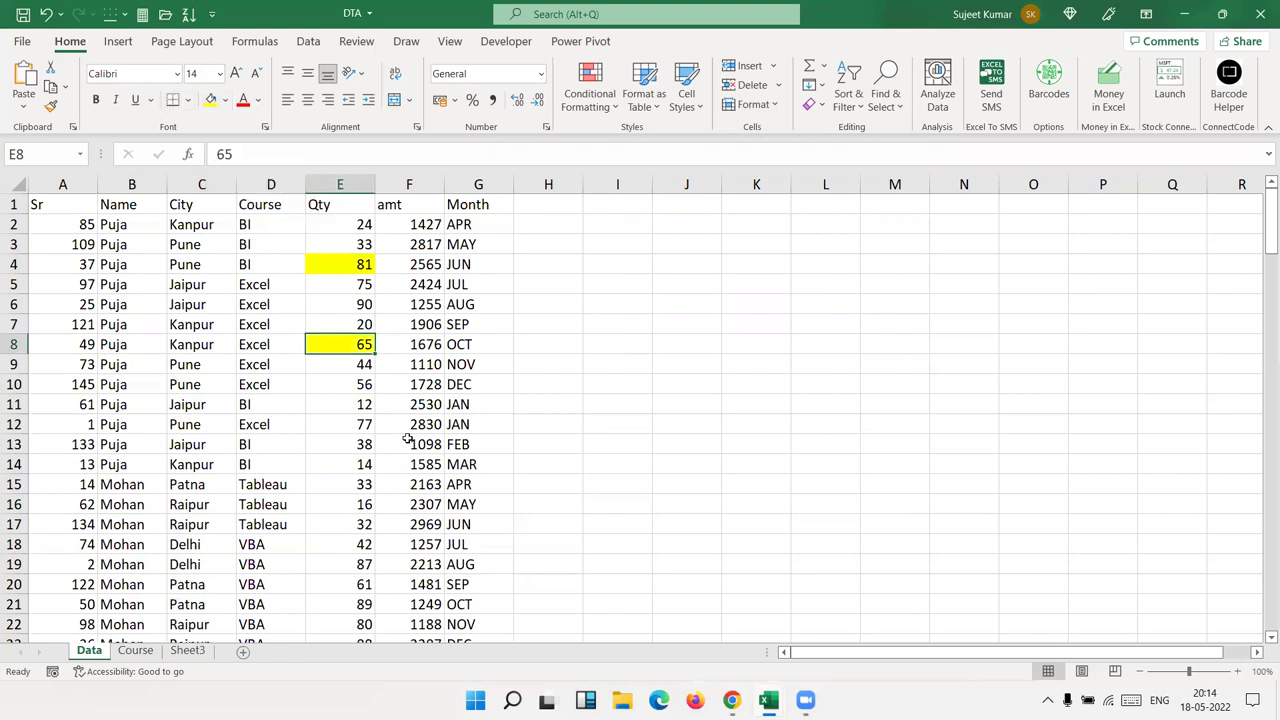
click(368, 460)
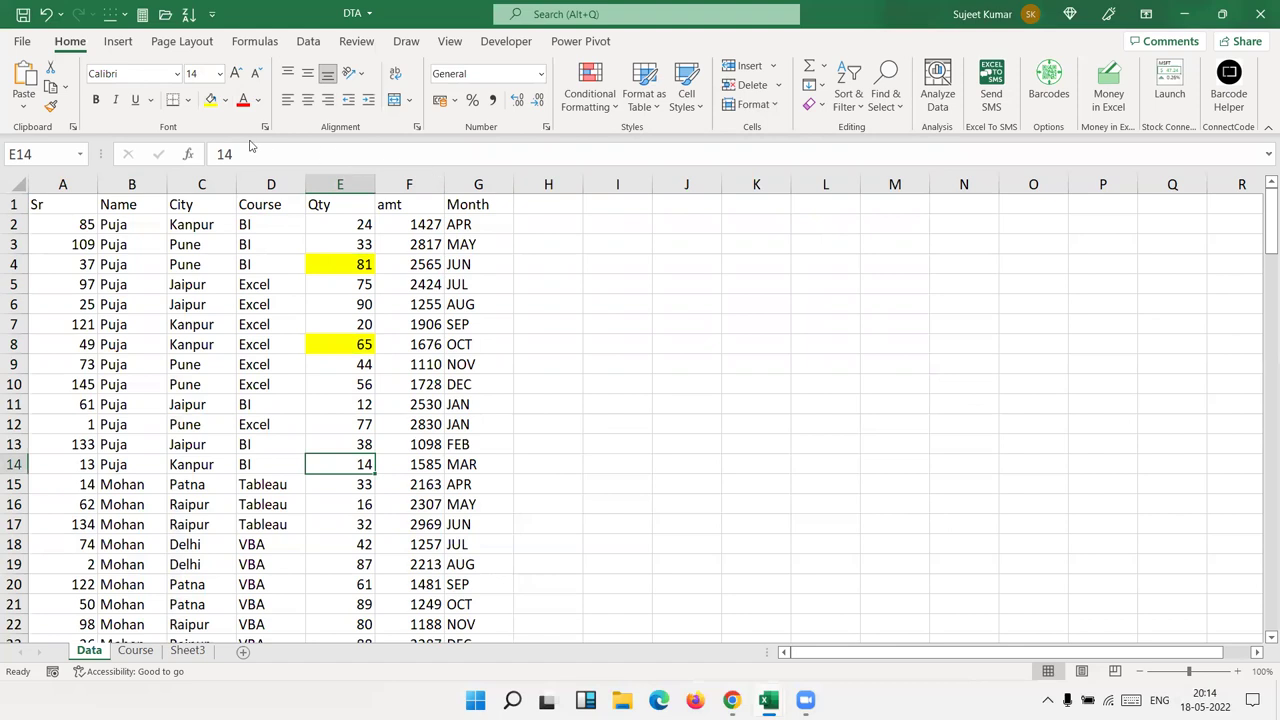
click(212, 100)
click(357, 606)
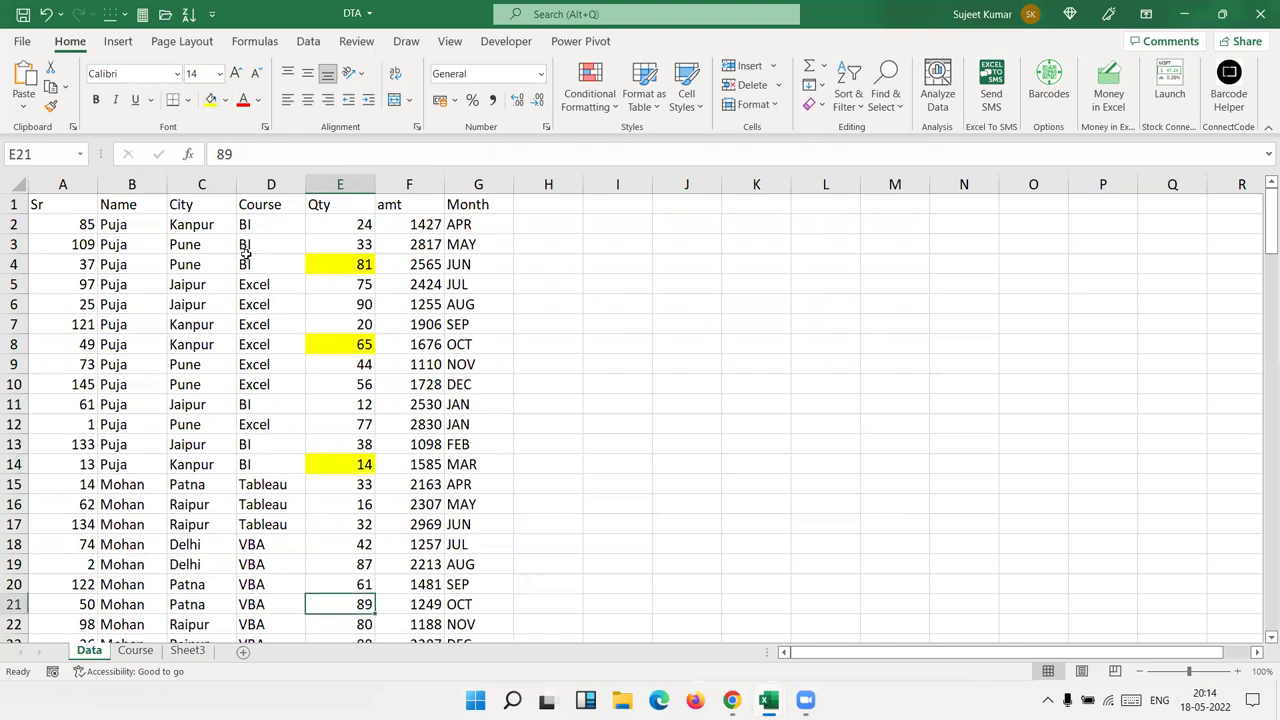
click(211, 100)
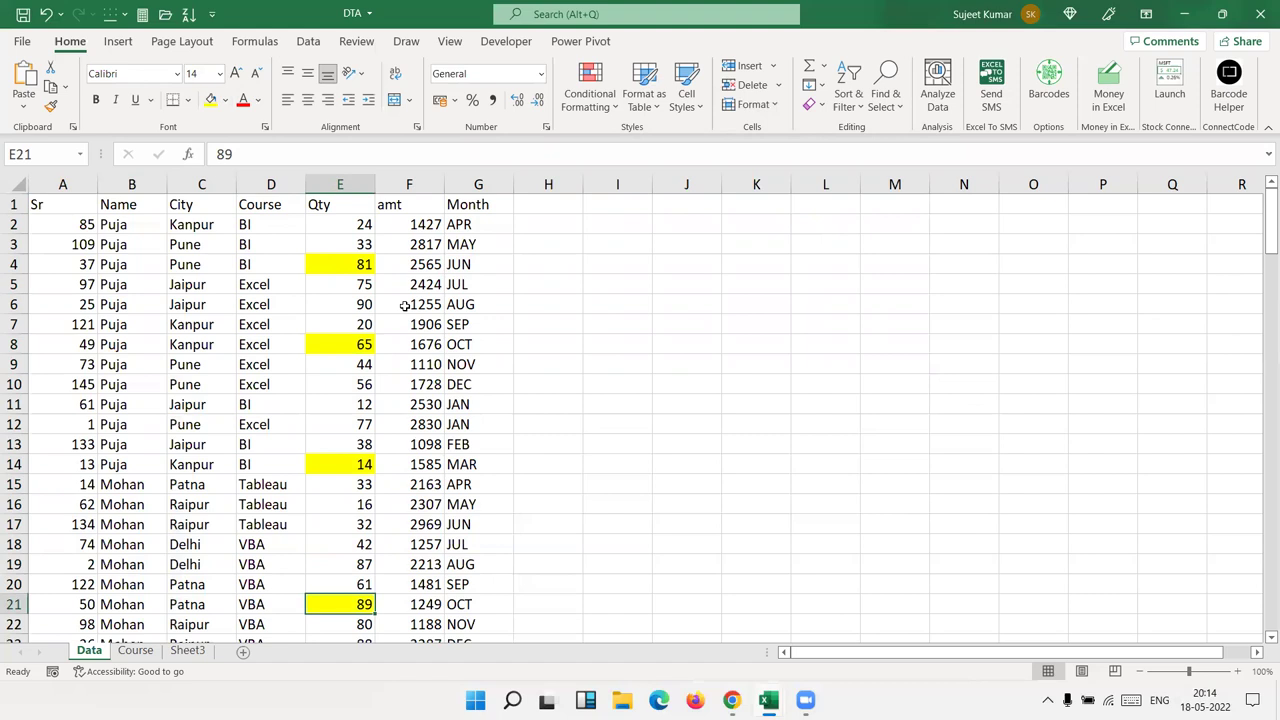
click(361, 204)
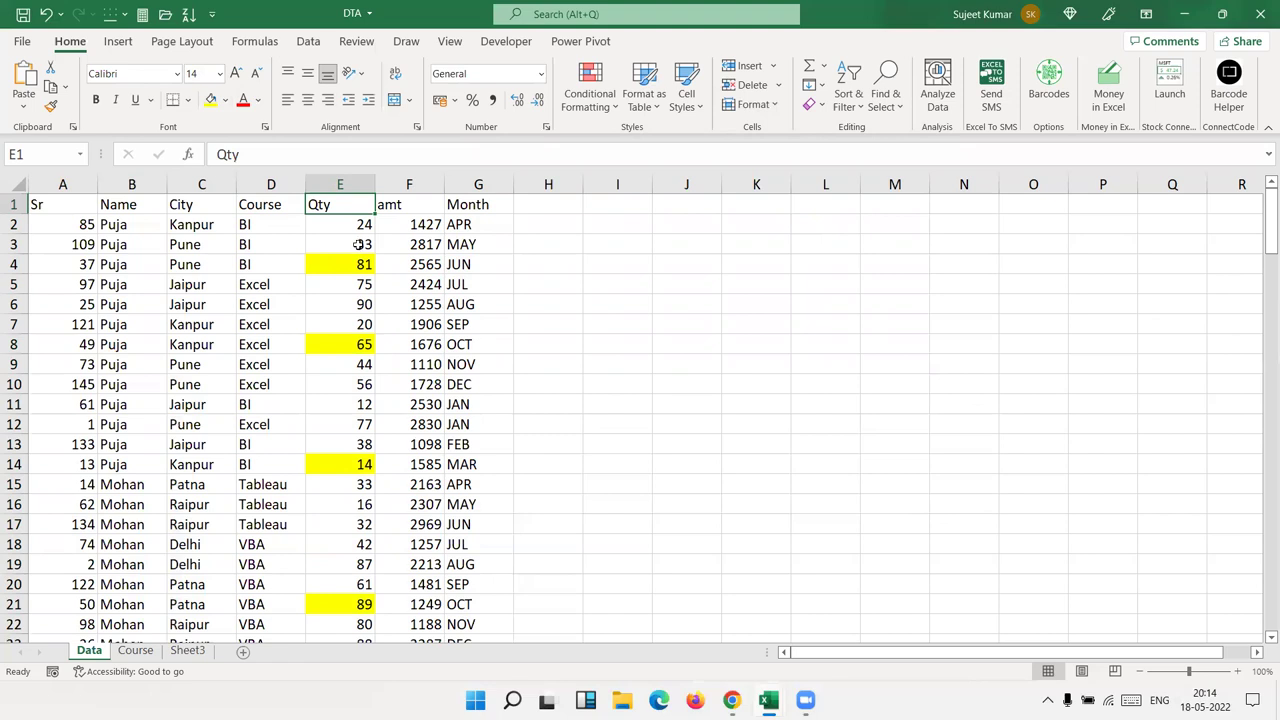
Step: Draft a custom sort on Qty by yellow cell colour, then cancel it unapplied
click(614, 107)
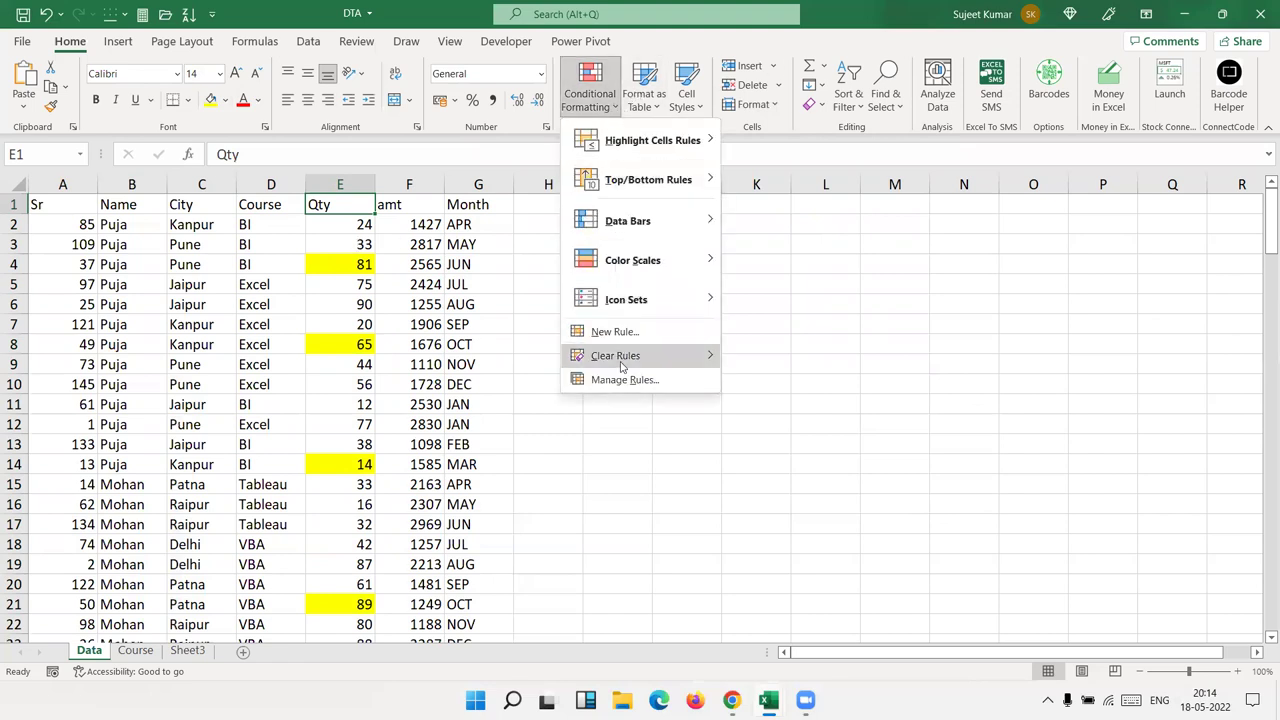
mouse_move(622, 300)
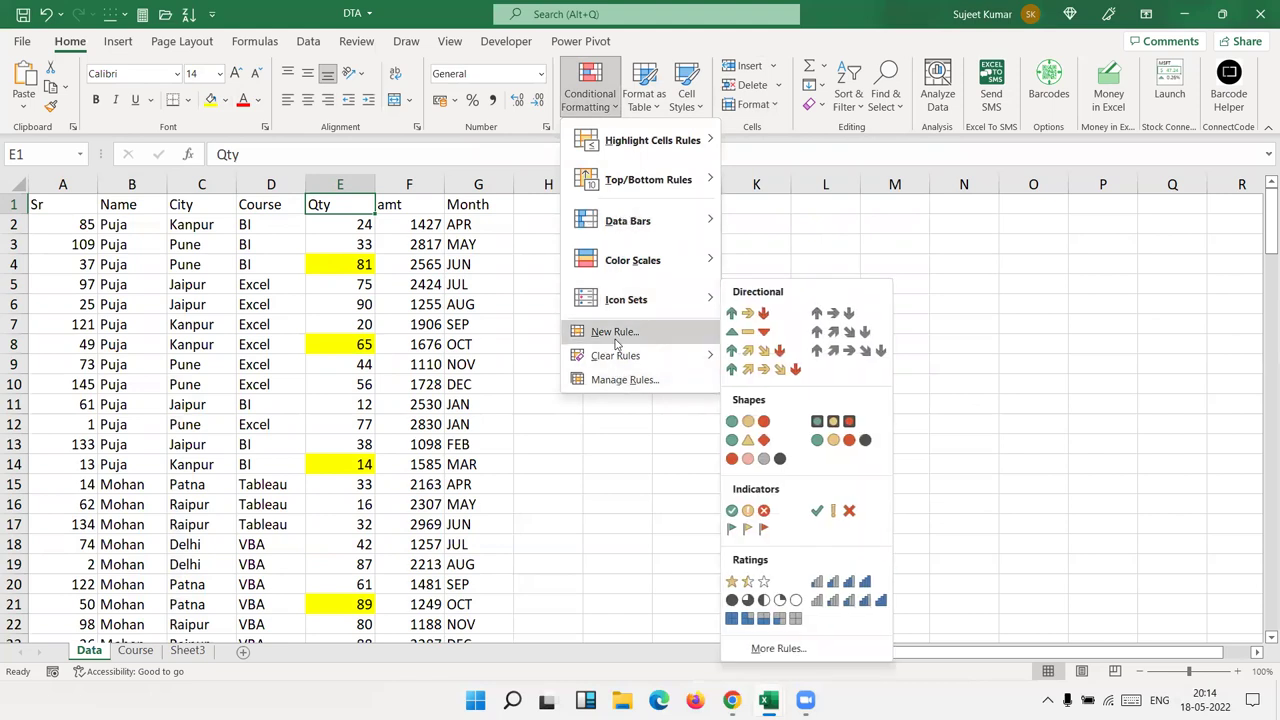
click(752, 88)
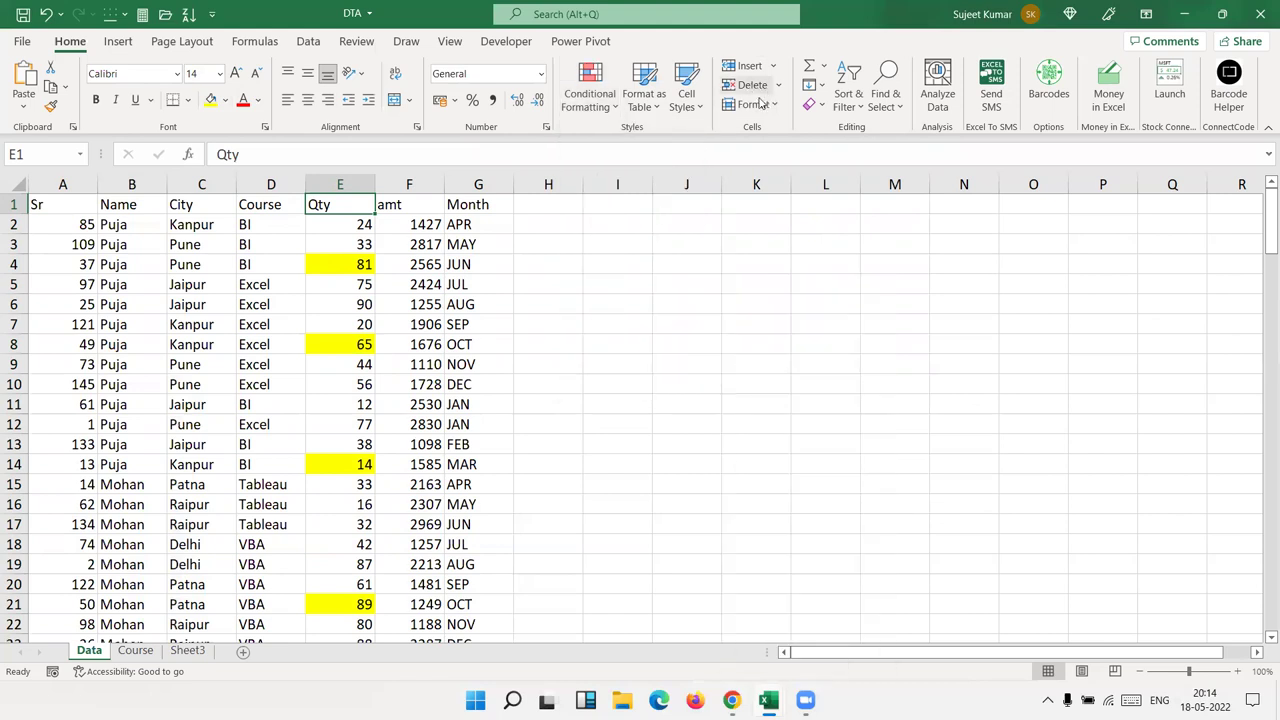
click(848, 95)
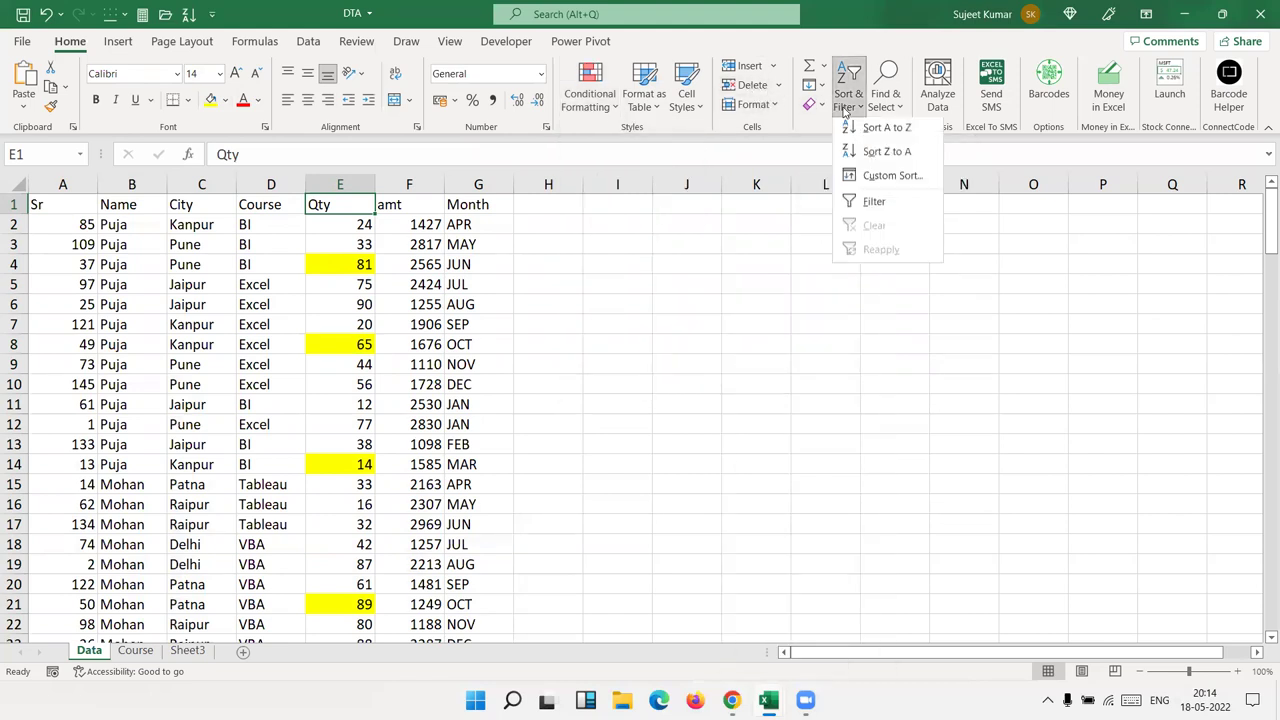
click(874, 177)
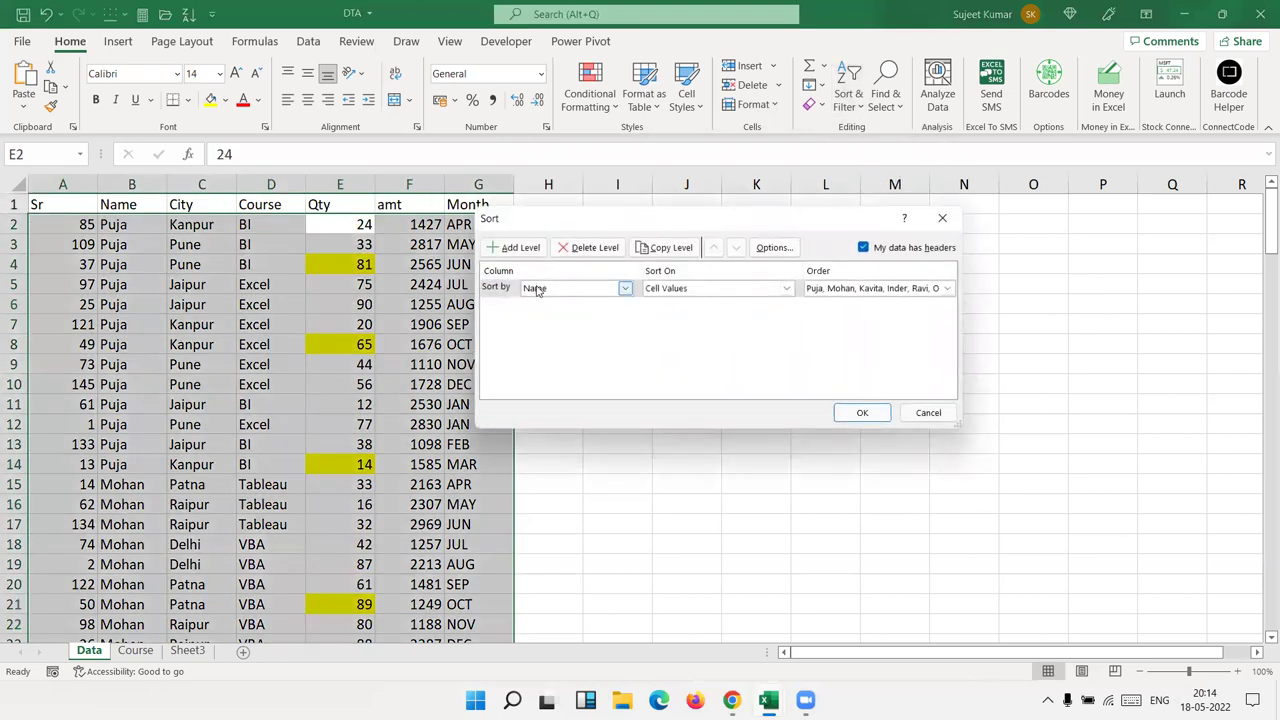
click(624, 288)
click(558, 350)
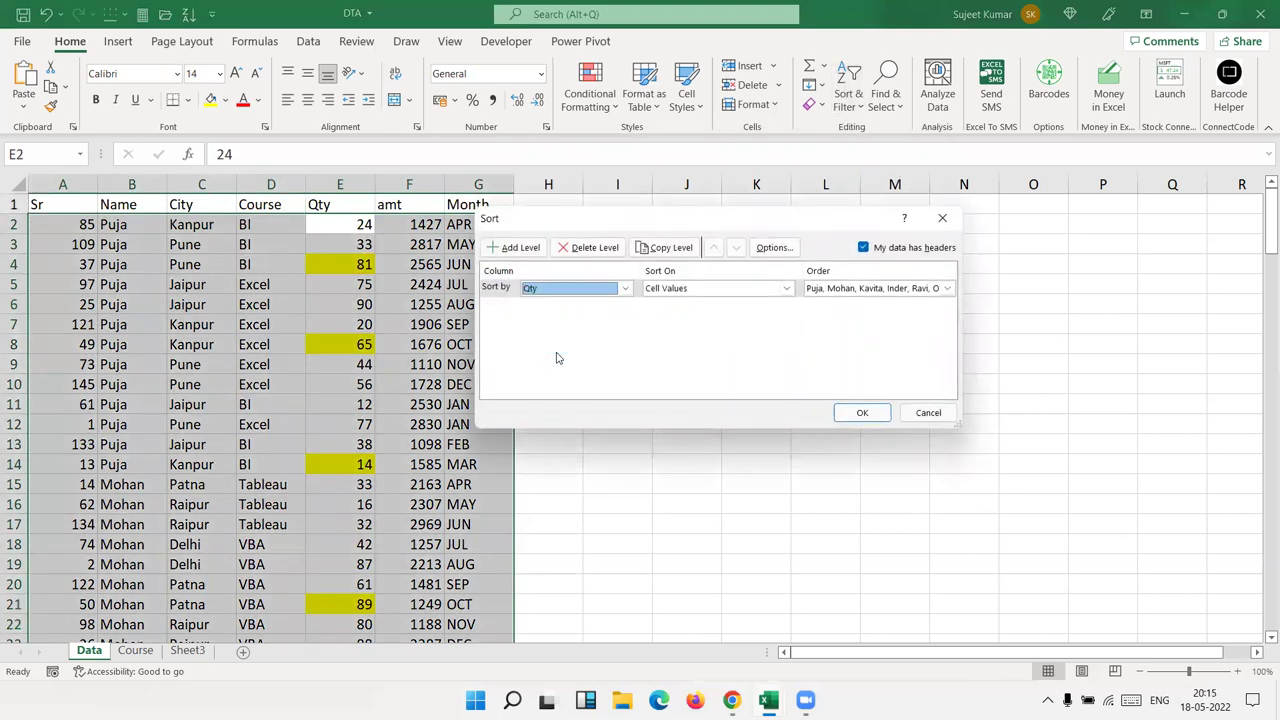
click(699, 289)
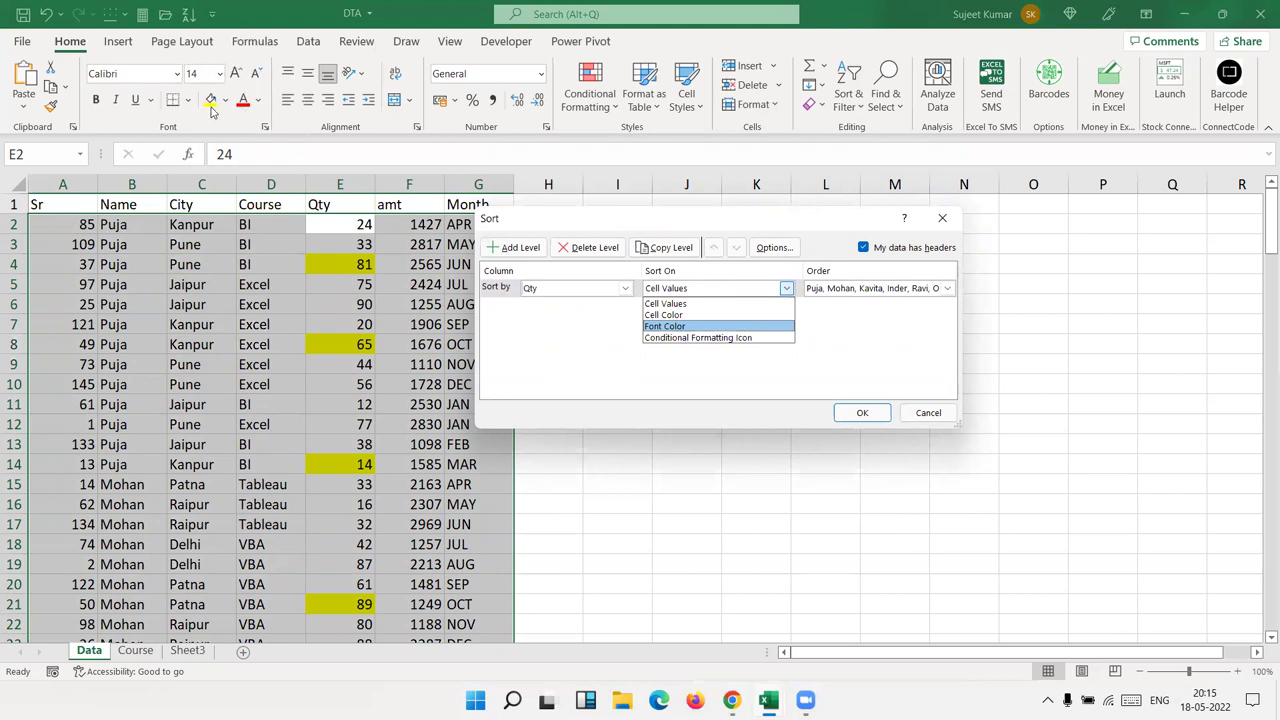
click(674, 315)
click(868, 292)
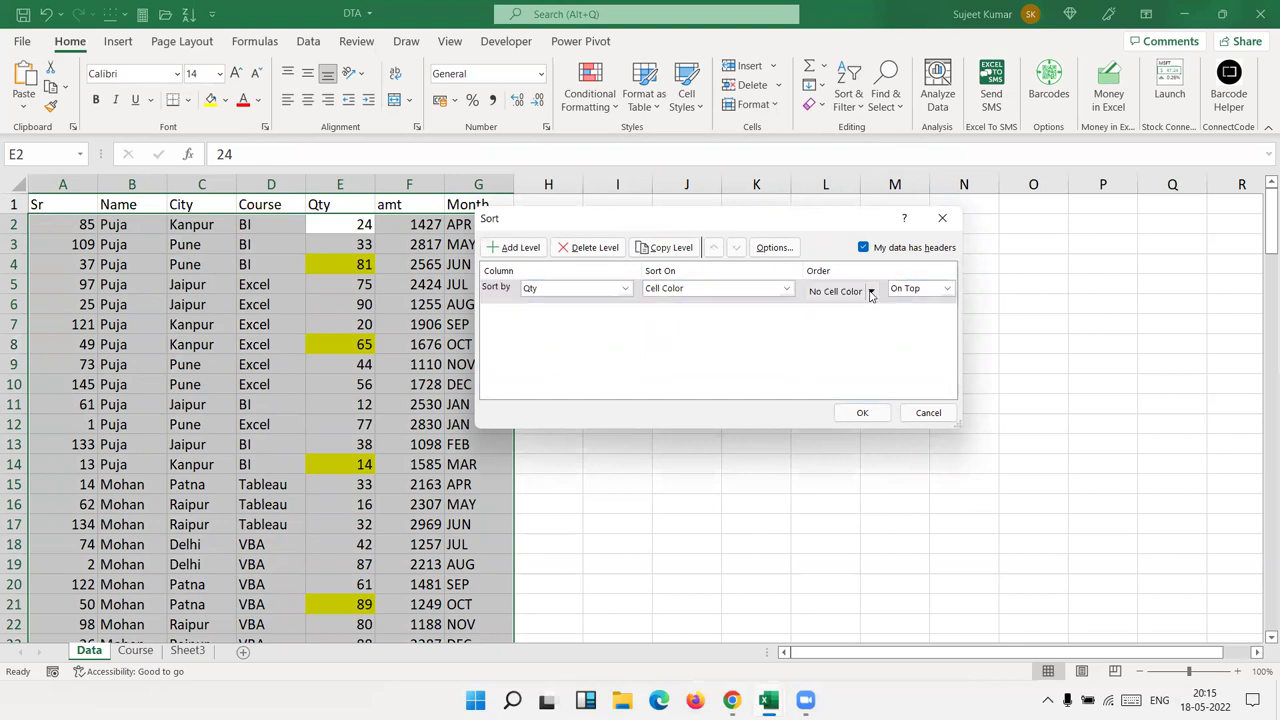
click(821, 338)
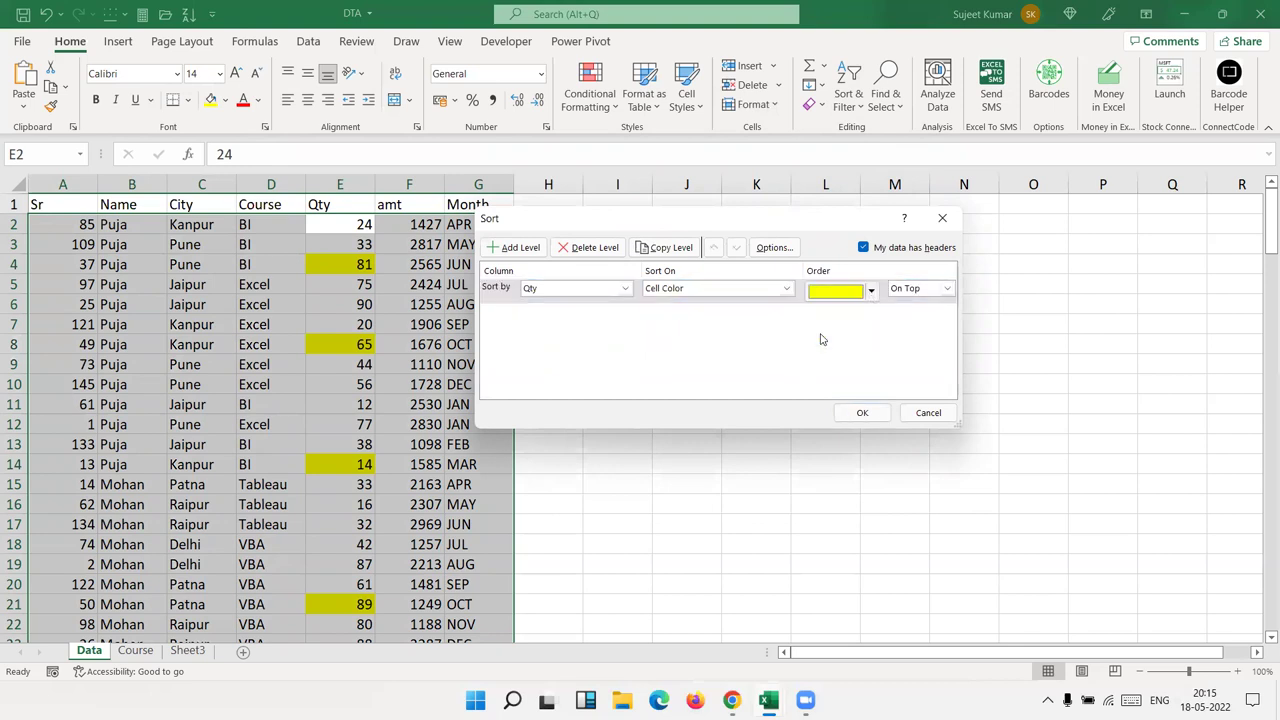
click(916, 291)
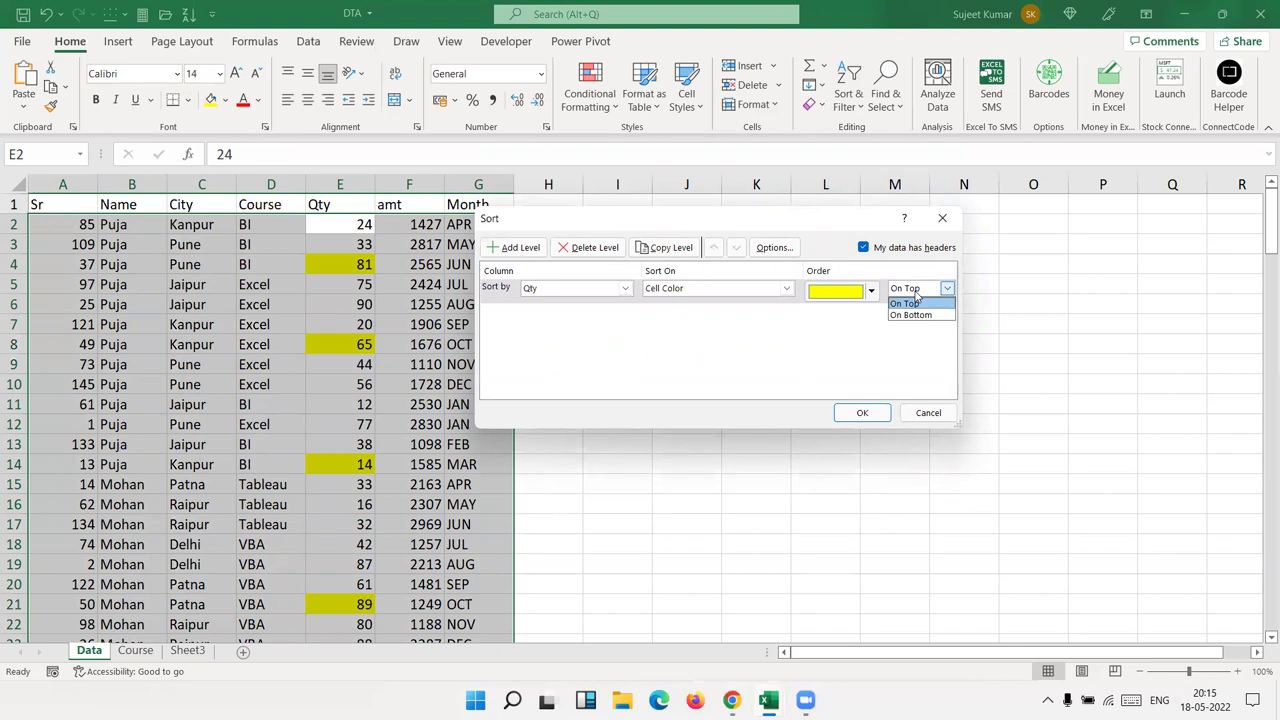
click(905, 302)
key(Escape)
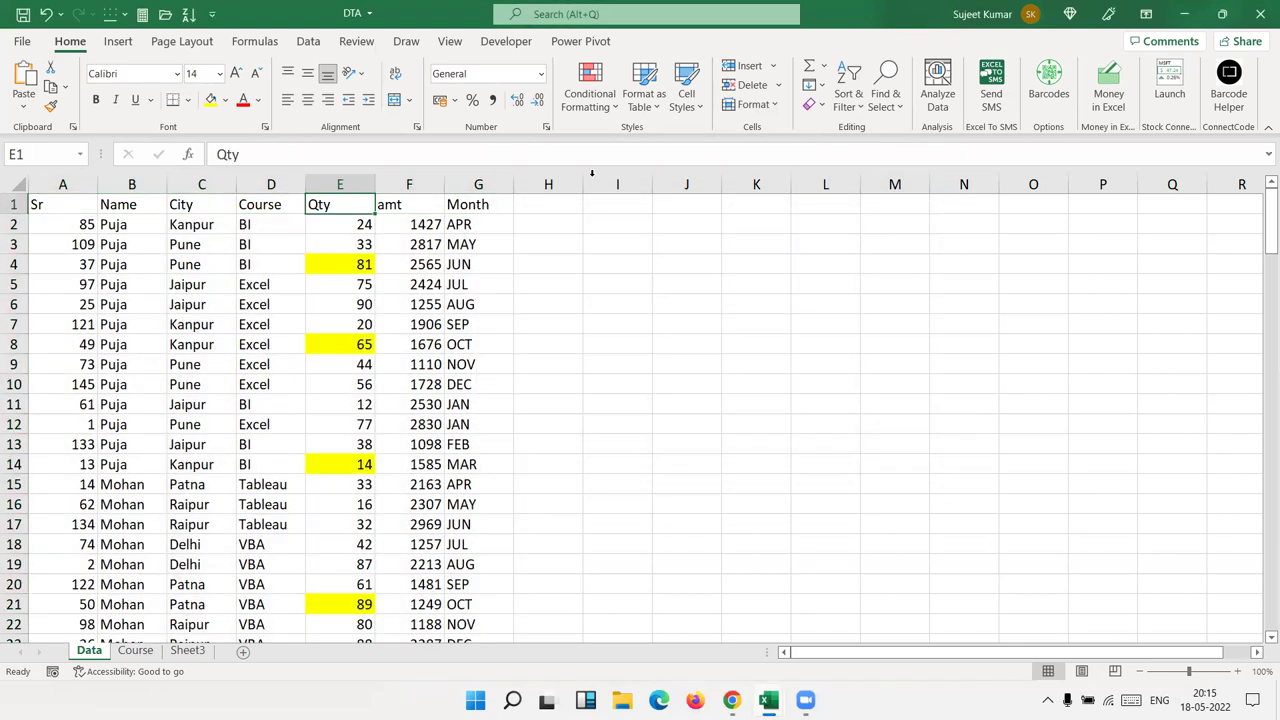
Step: Custom-sort by Qty on cell colour with yellow-filled cells on top
click(850, 100)
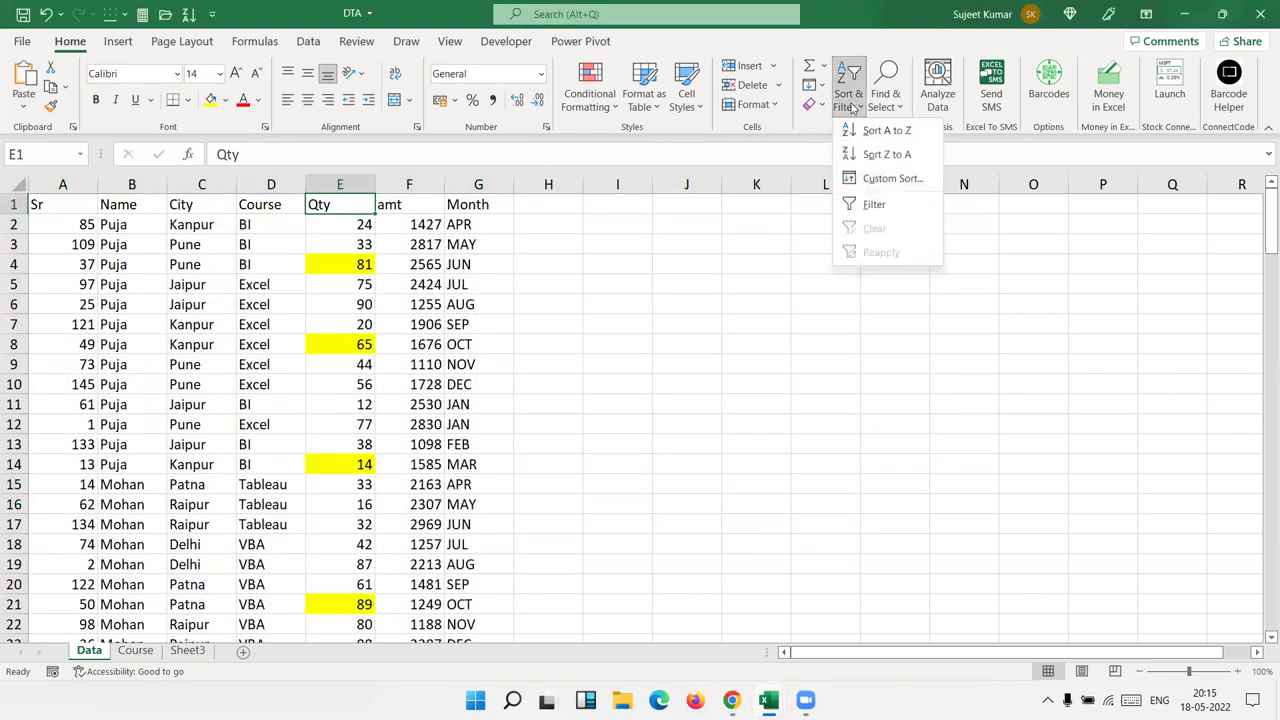
click(878, 178)
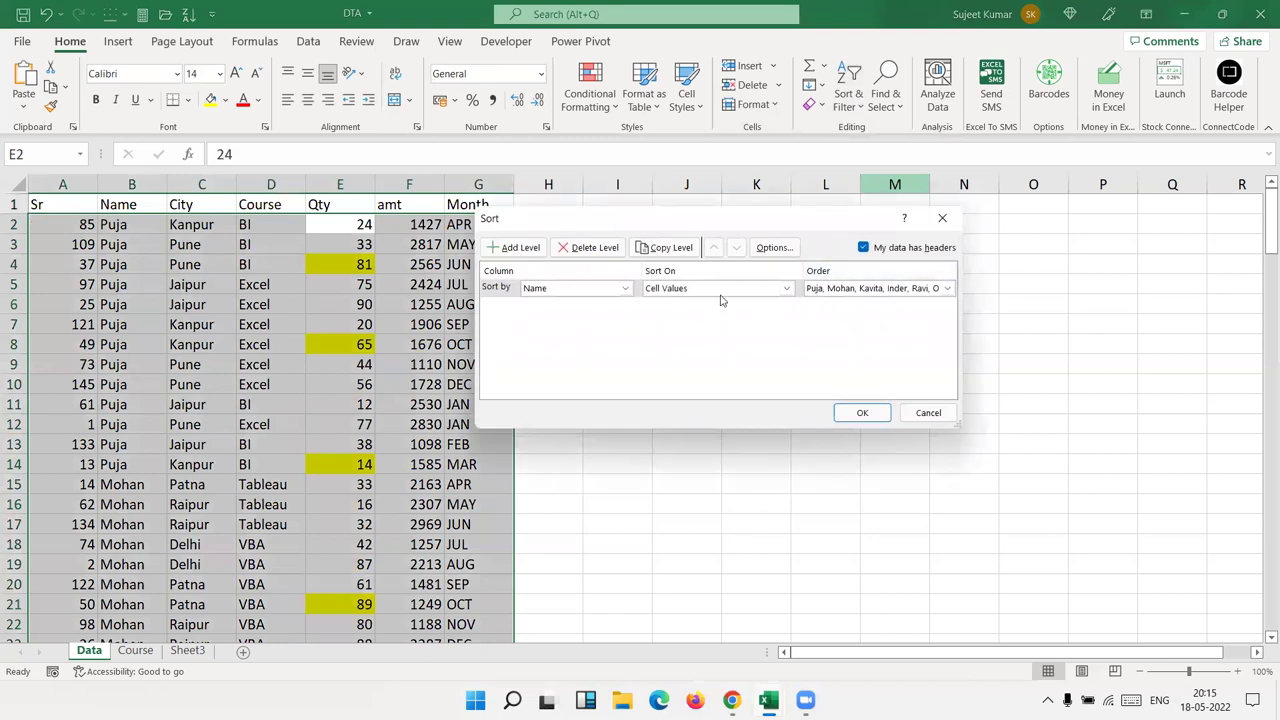
click(720, 291)
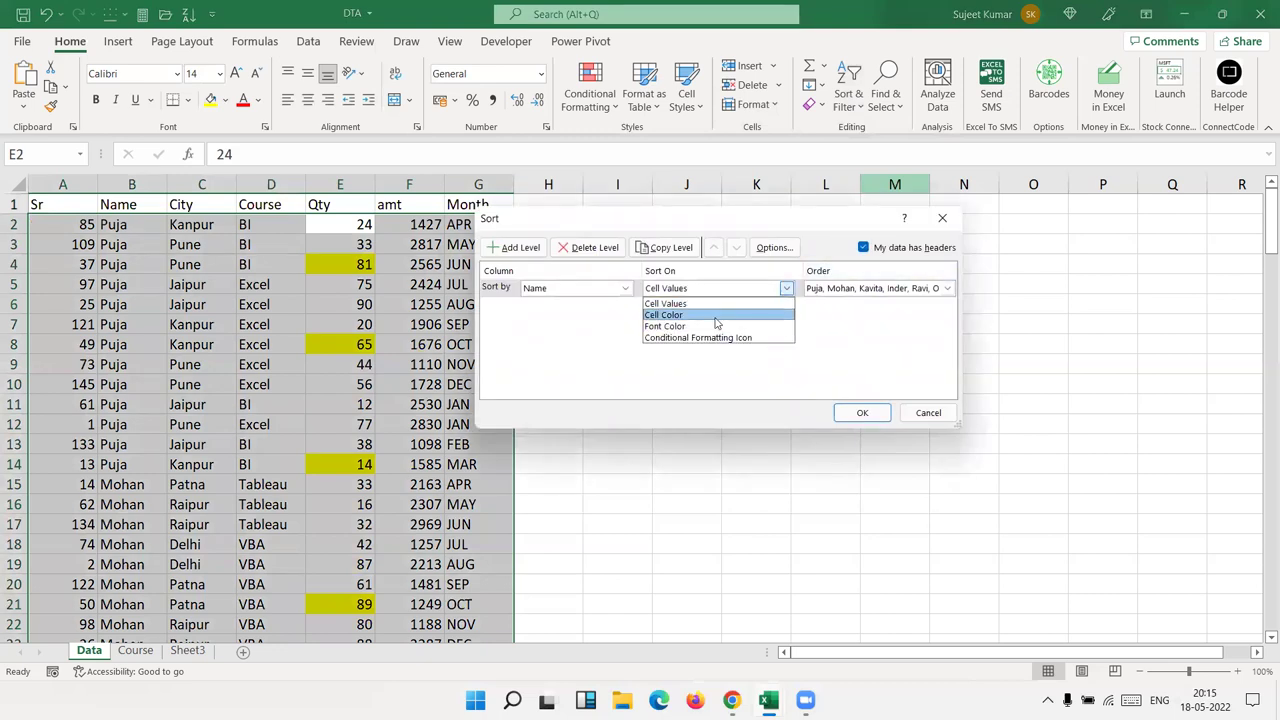
click(716, 316)
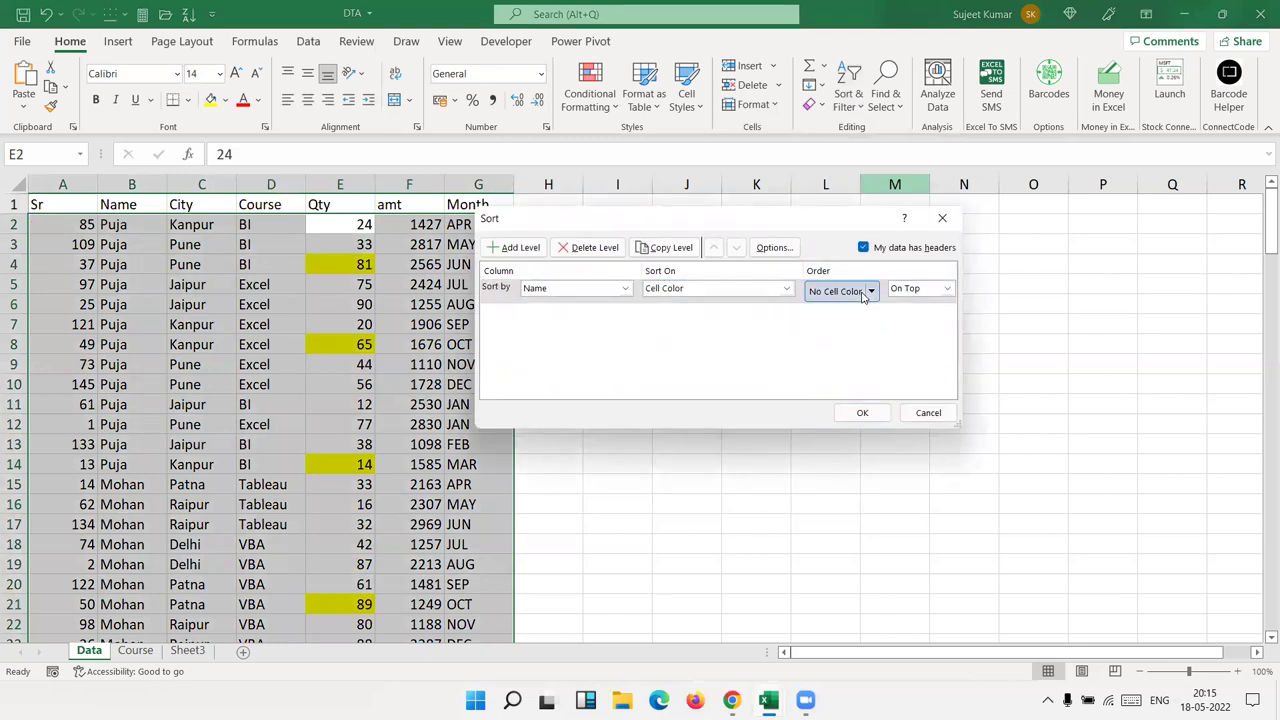
click(580, 288)
click(555, 349)
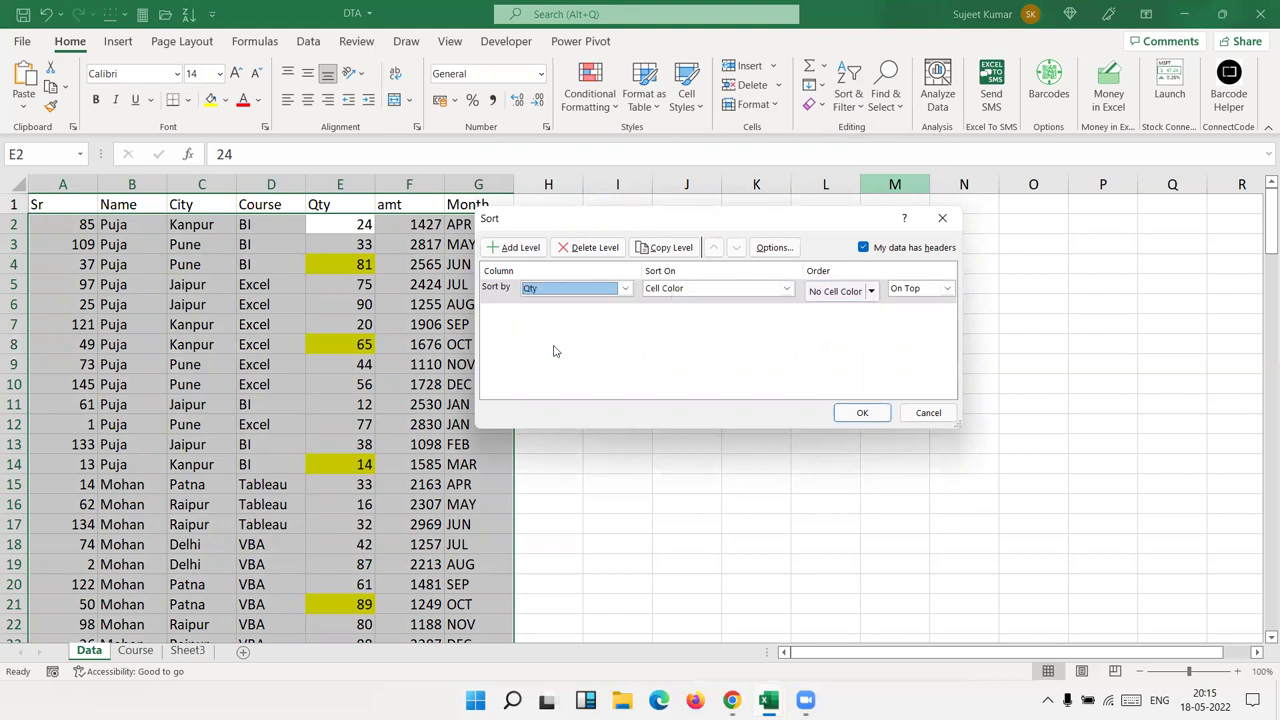
click(871, 291)
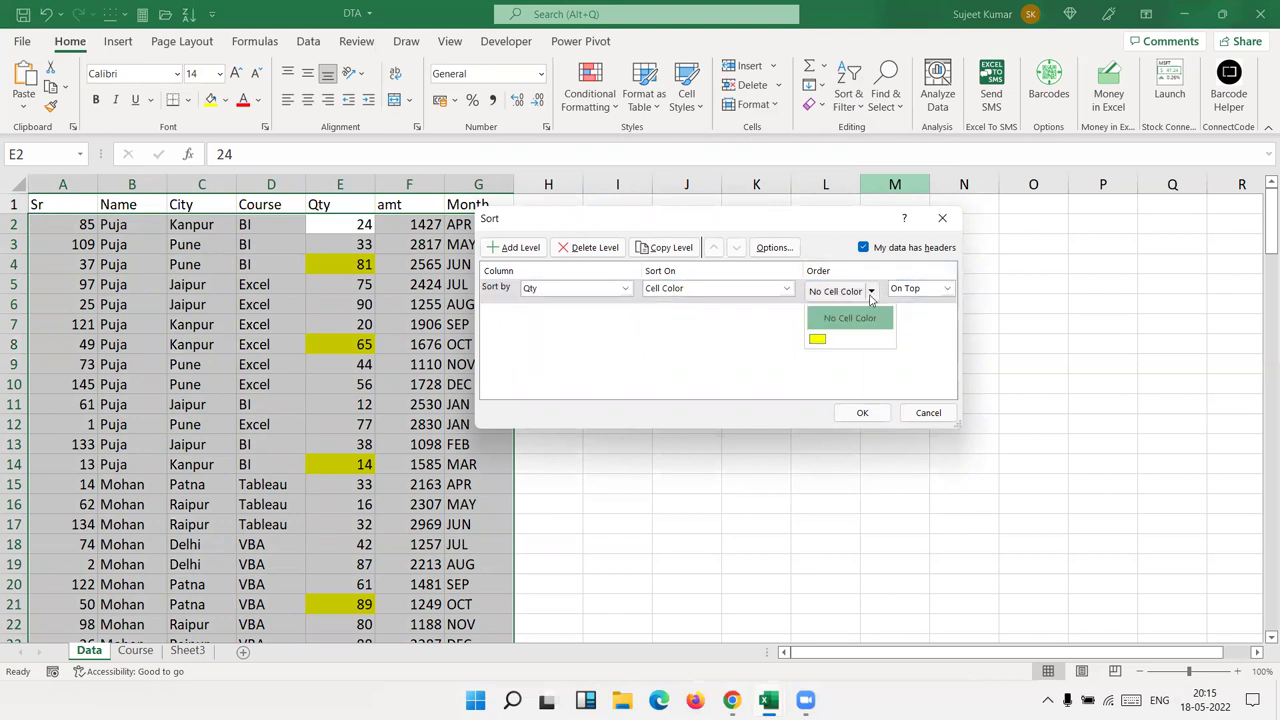
click(820, 339)
click(860, 412)
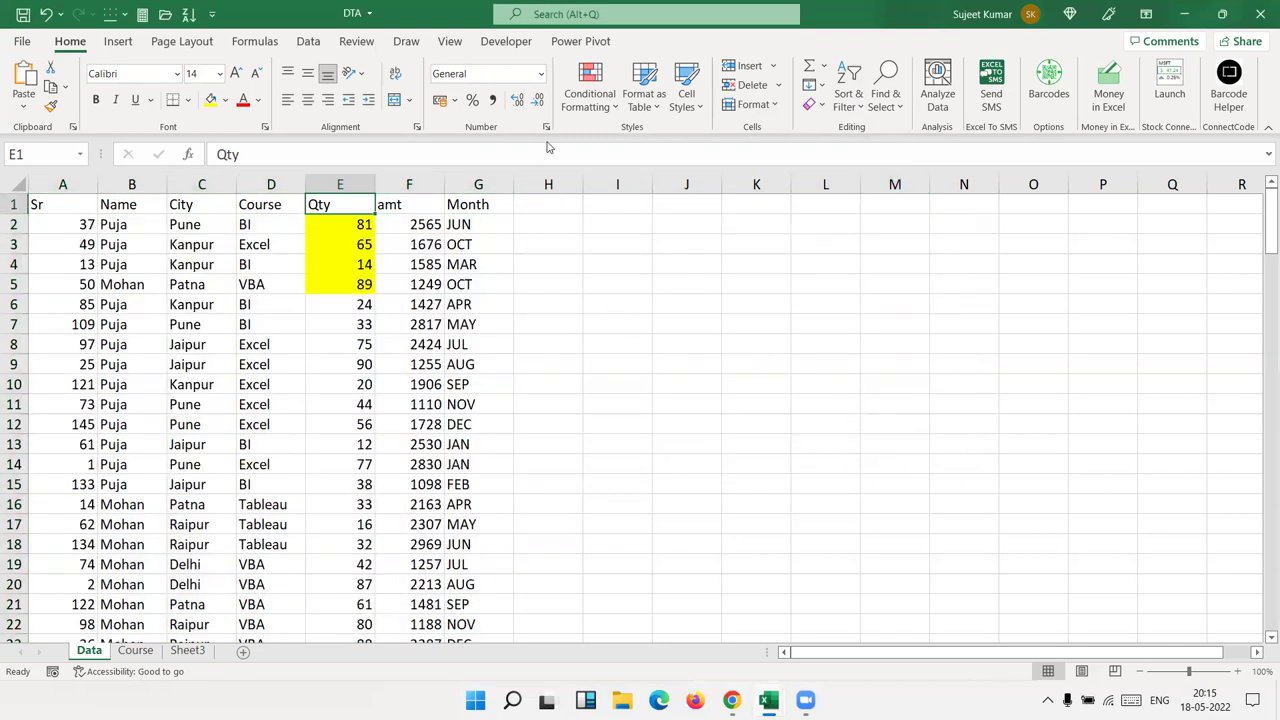
click(365, 185)
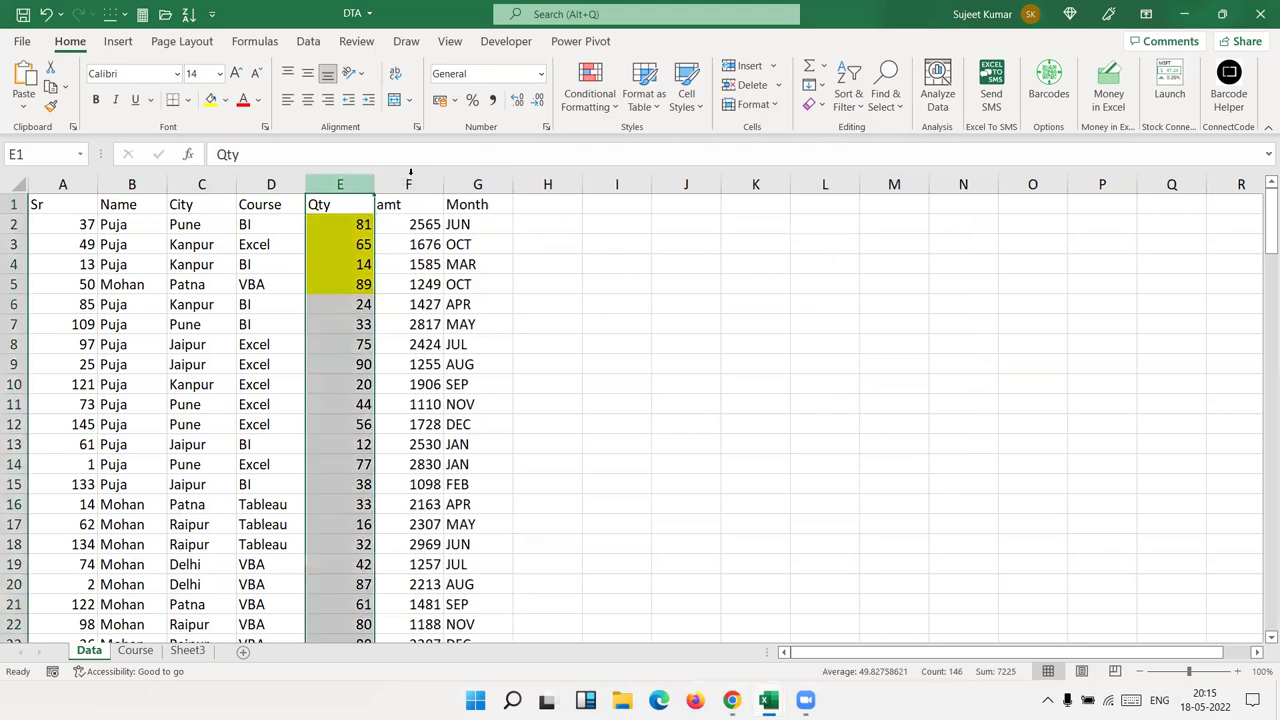
Step: Apply the 3 Arrows (Colored) conditional formatting icon set to Qty column E
click(590, 93)
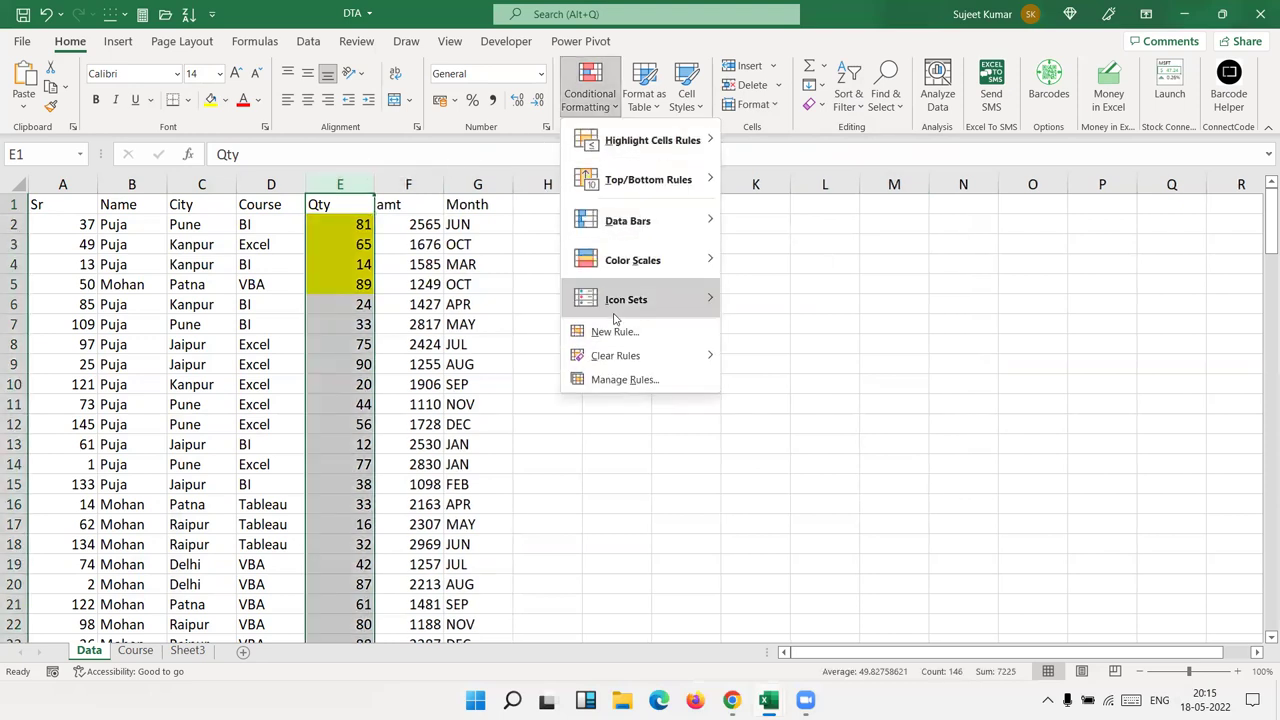
mouse_move(616, 316)
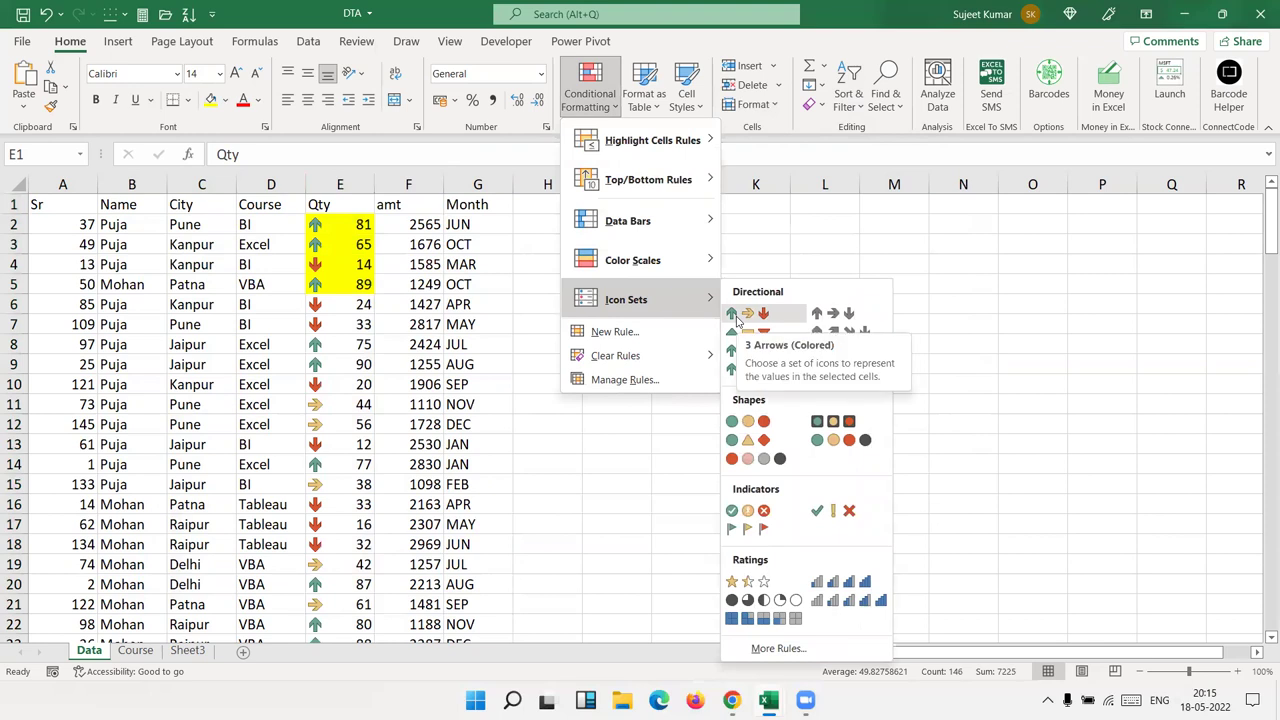
click(736, 316)
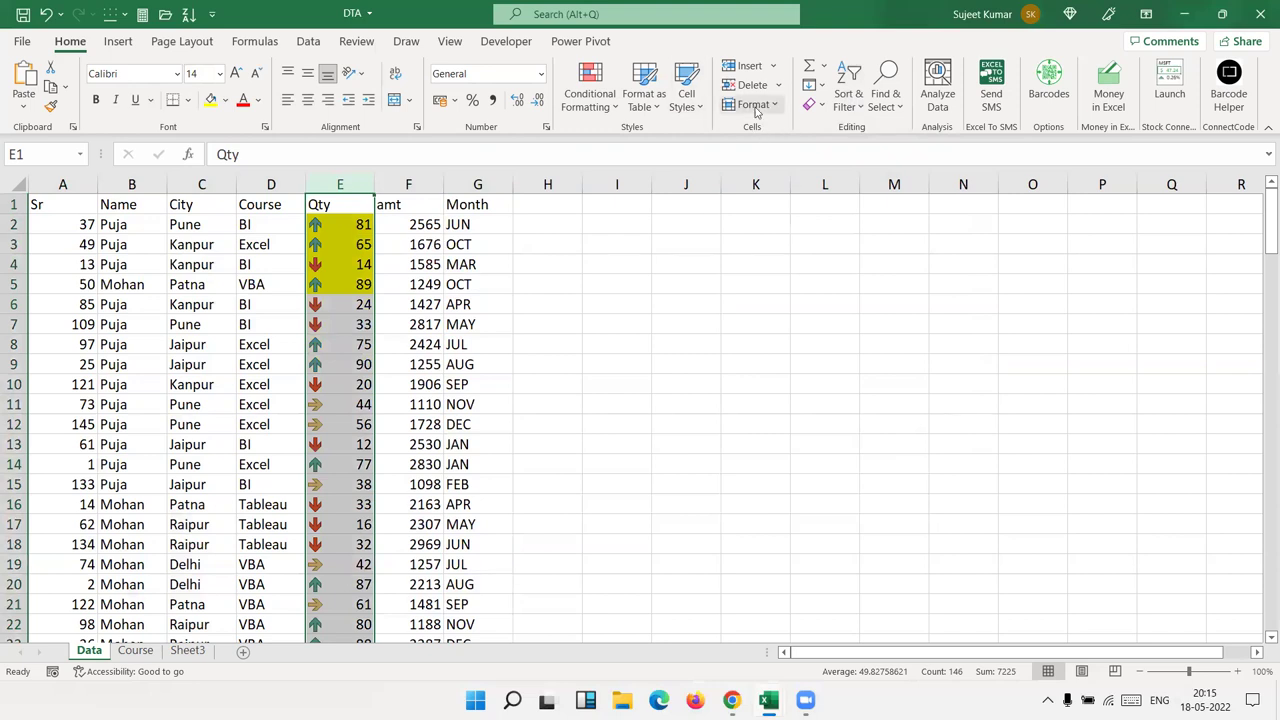
click(848, 100)
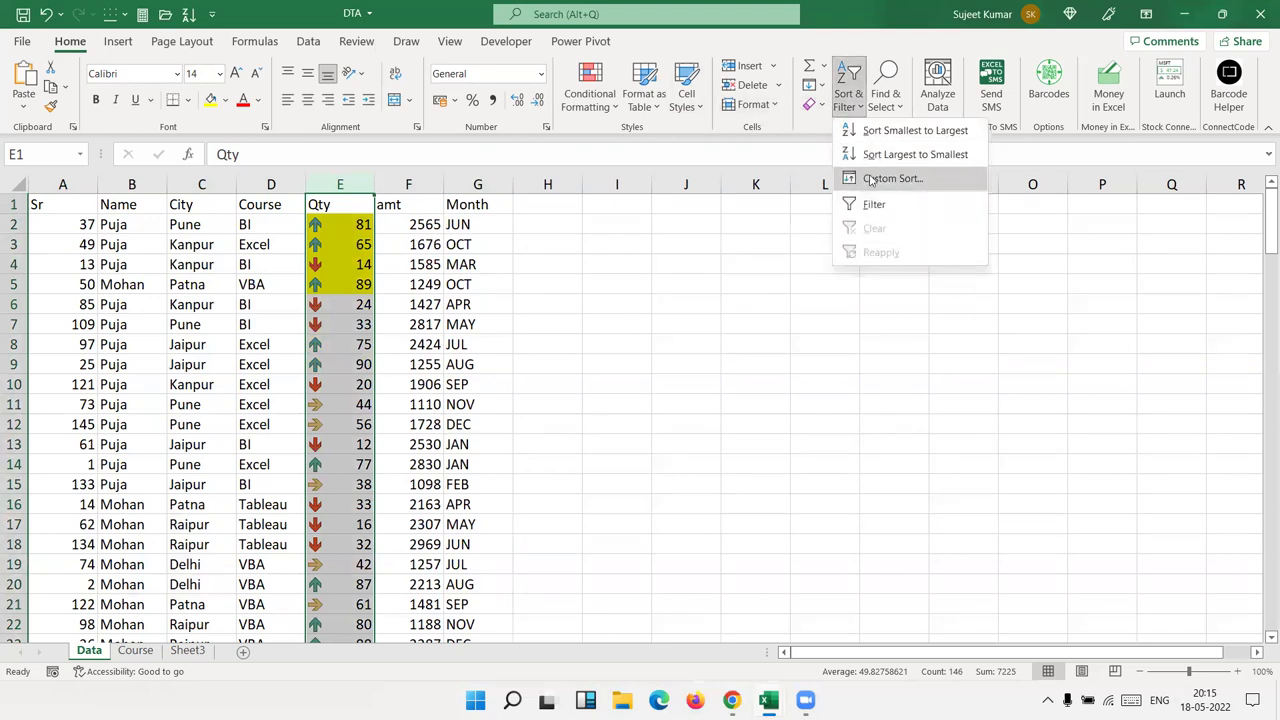
Step: Custom-sort by Qty on conditional formatting icon, green up arrow on top
click(870, 184)
key(Return)
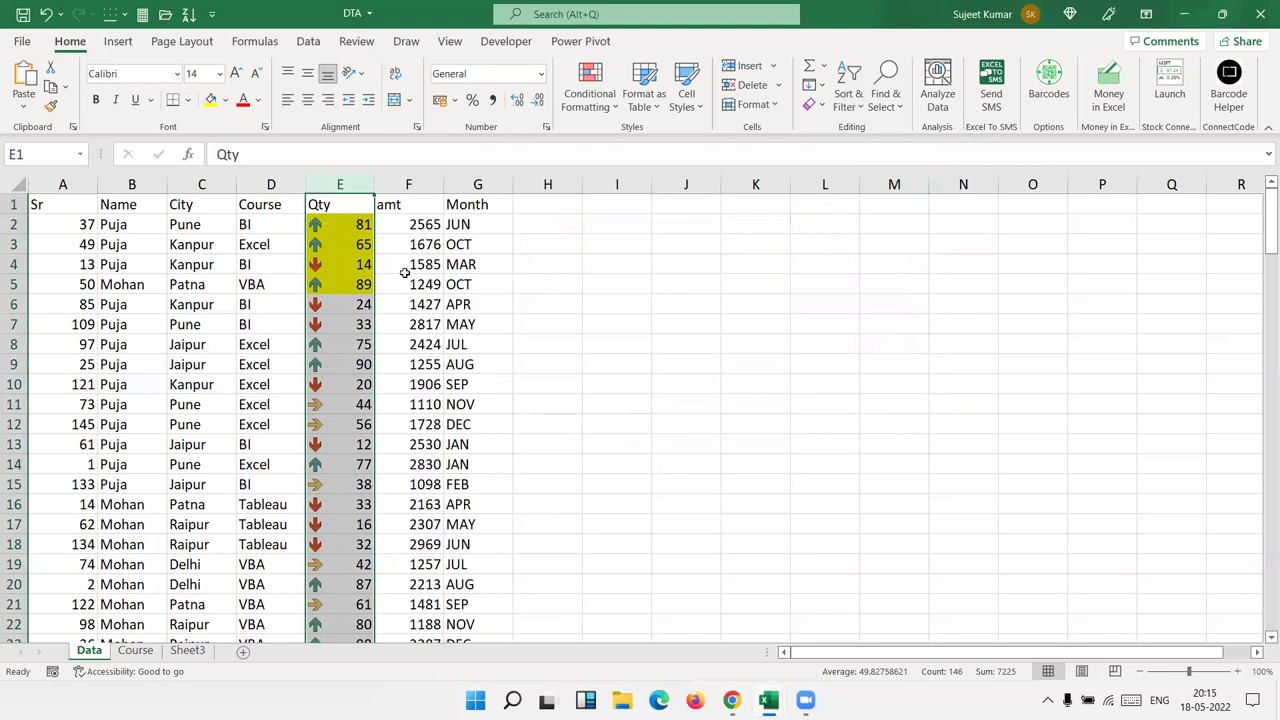
click(405, 272)
click(848, 90)
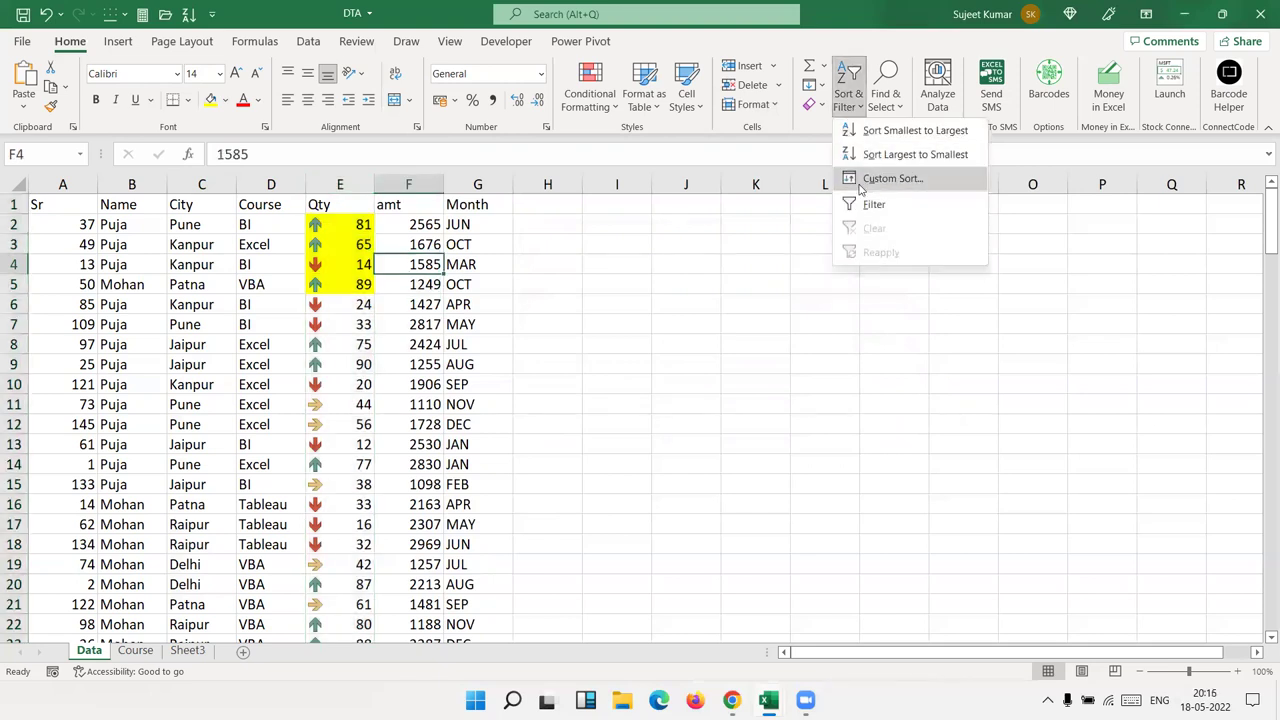
click(862, 182)
click(585, 290)
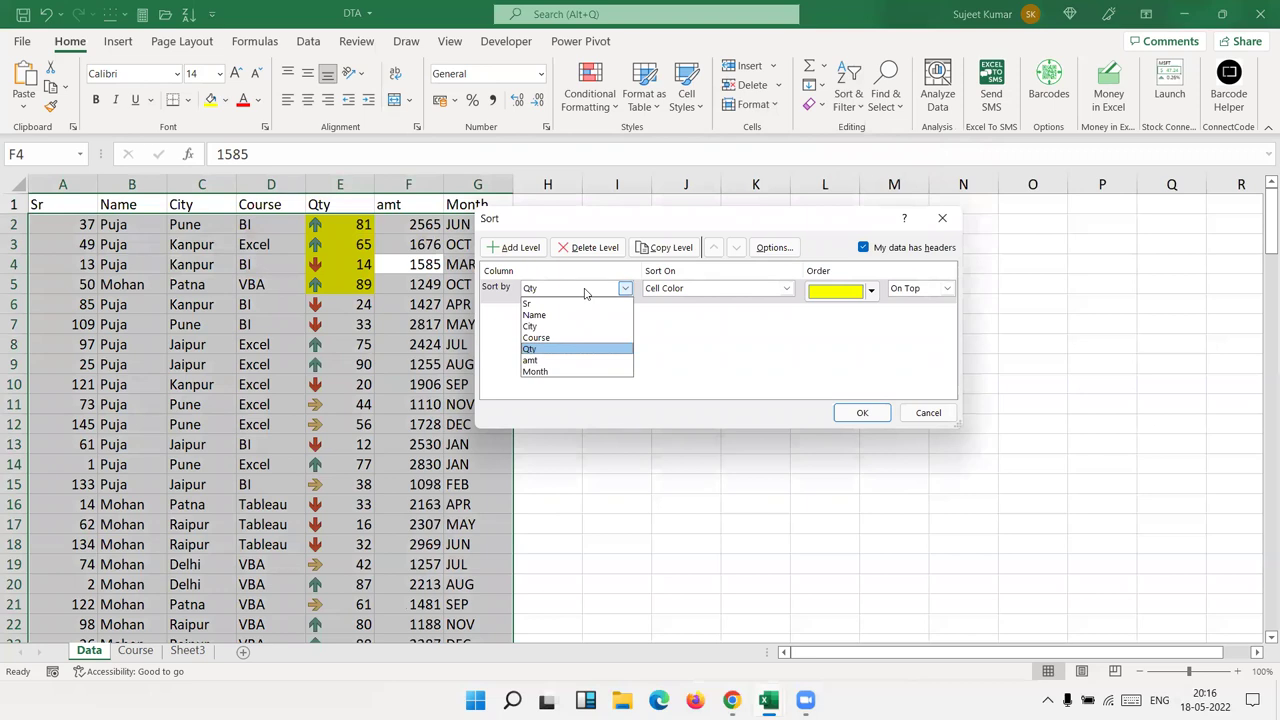
click(585, 290)
click(760, 290)
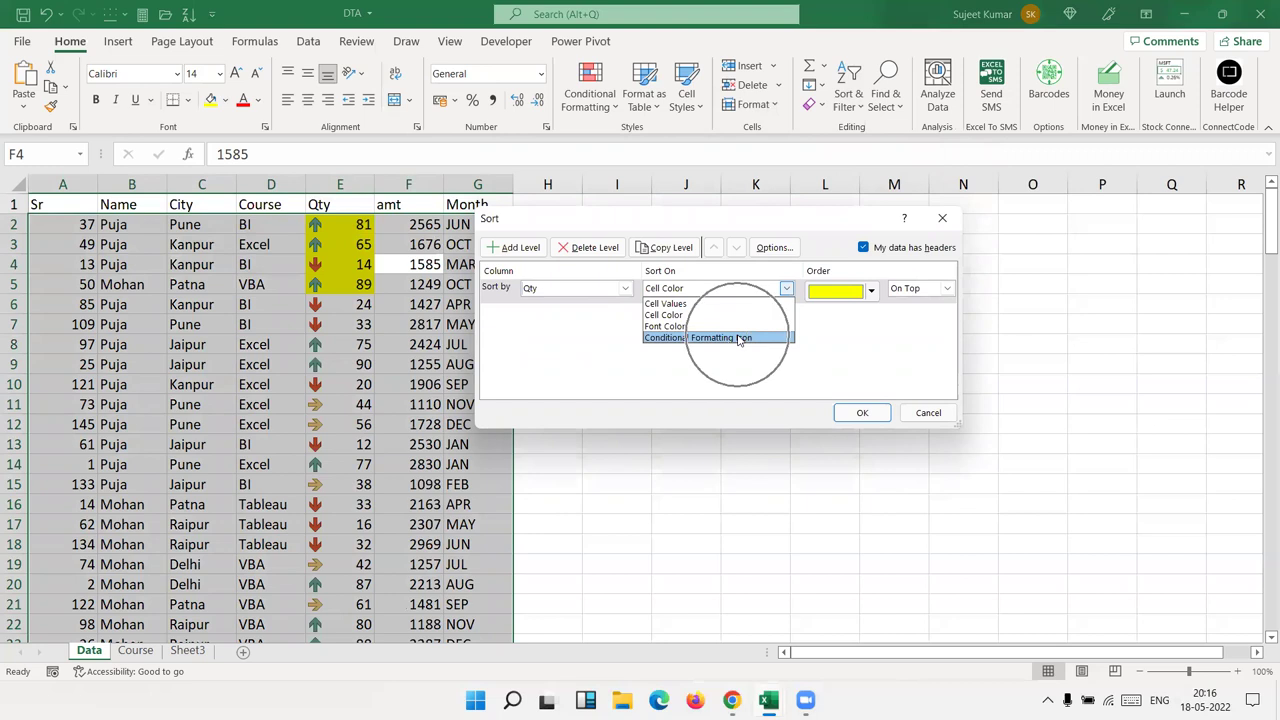
click(739, 338)
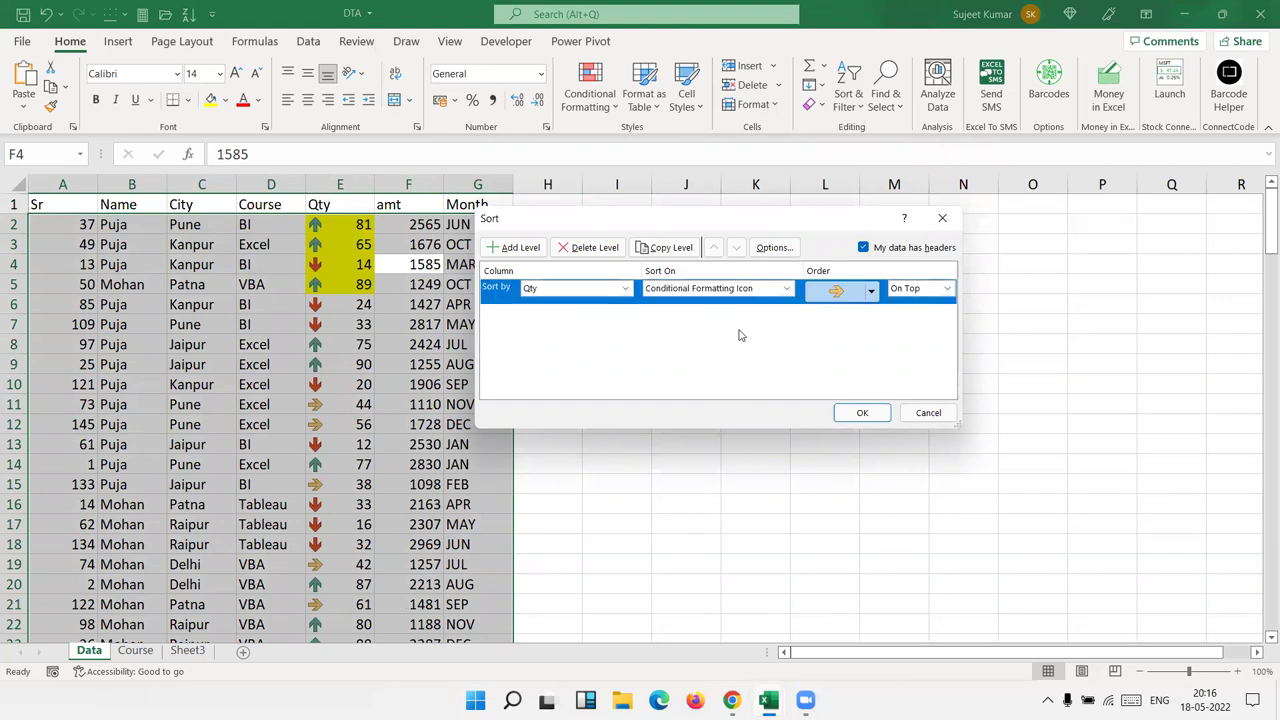
click(871, 291)
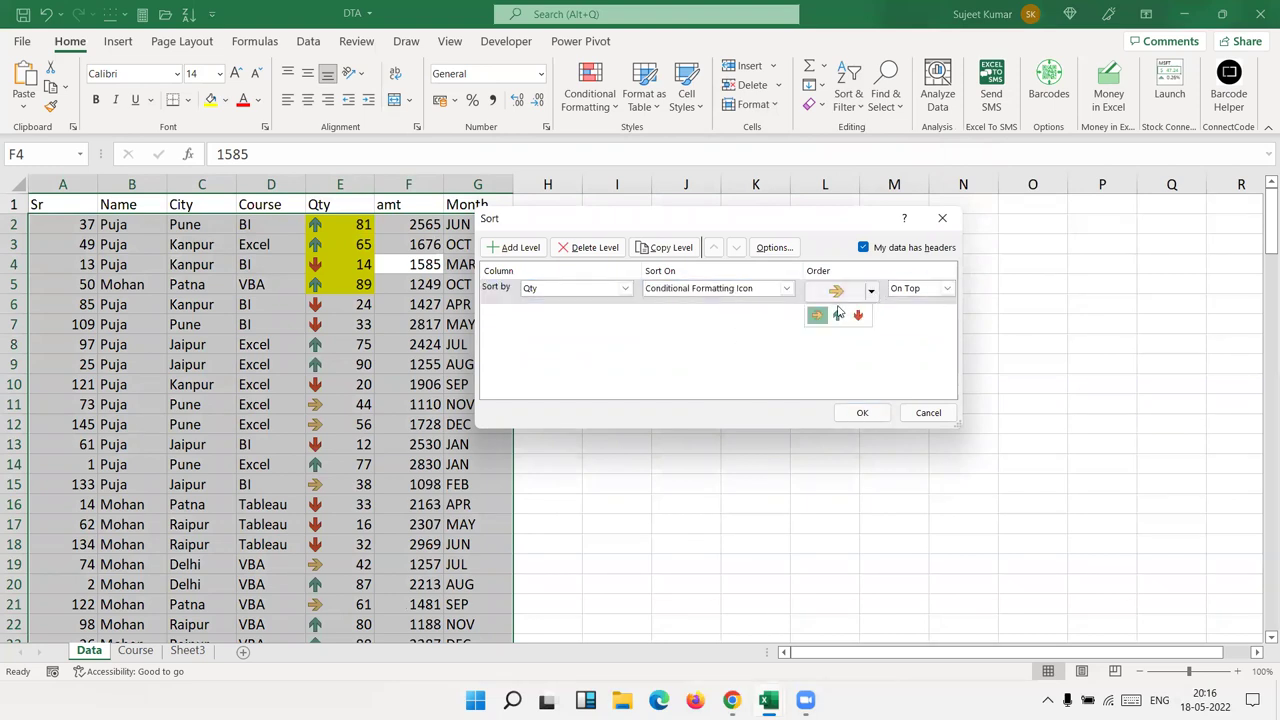
click(838, 314)
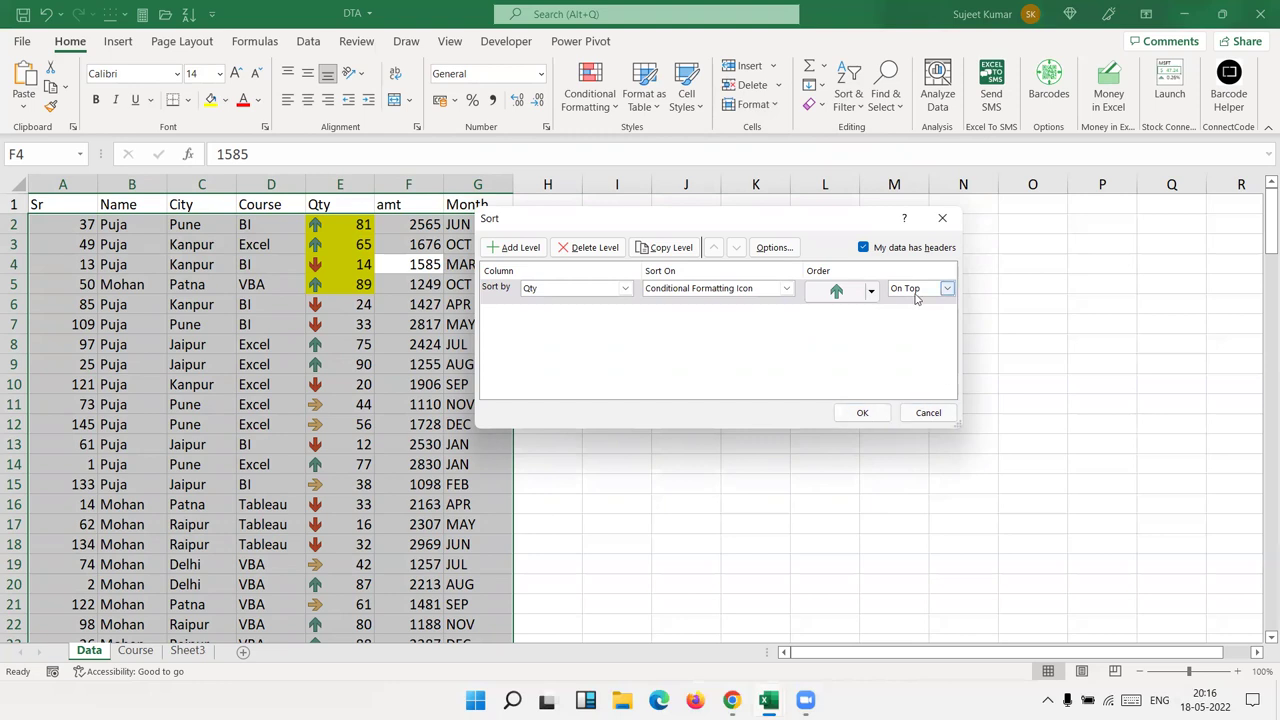
click(864, 413)
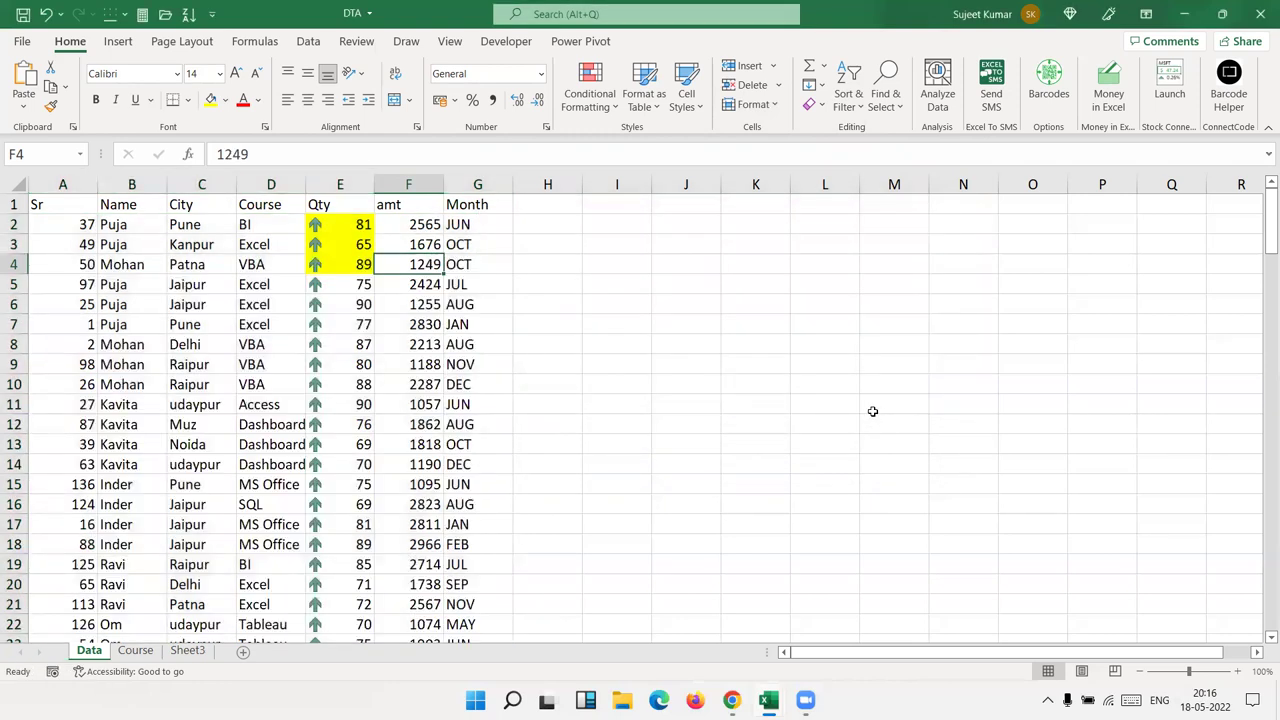
click(362, 288)
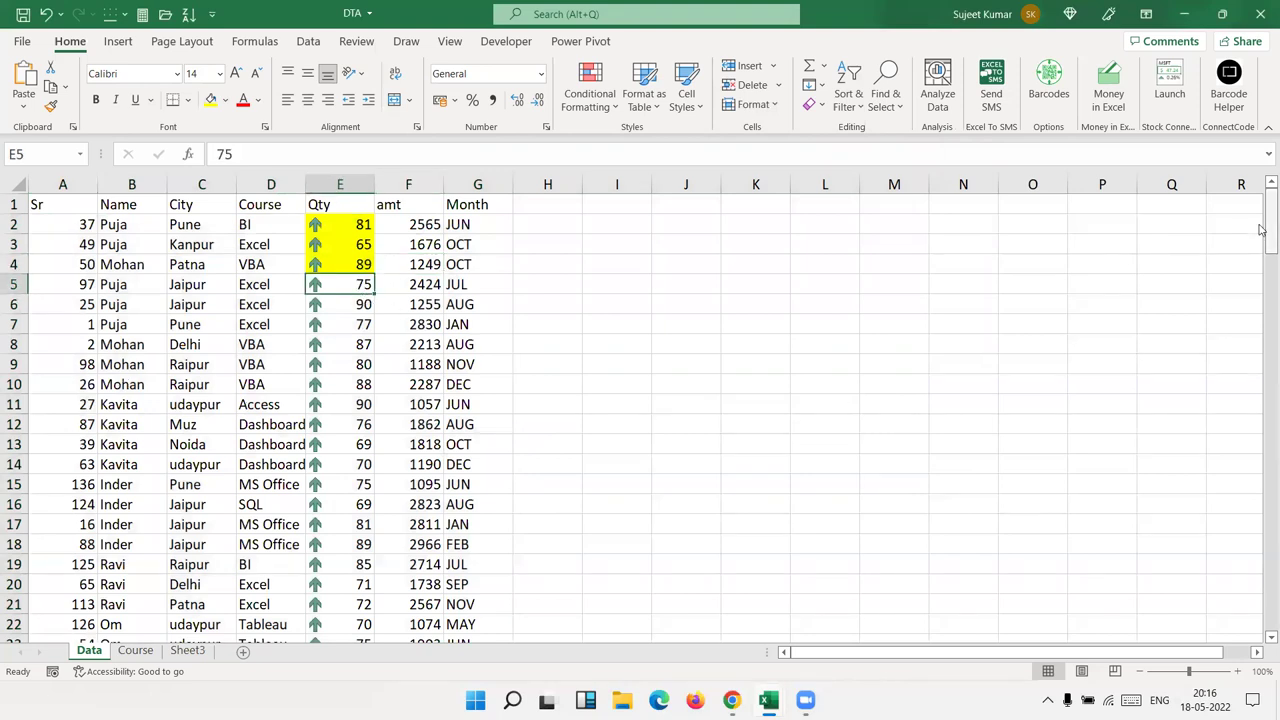
drag(1270, 228, 1270, 262)
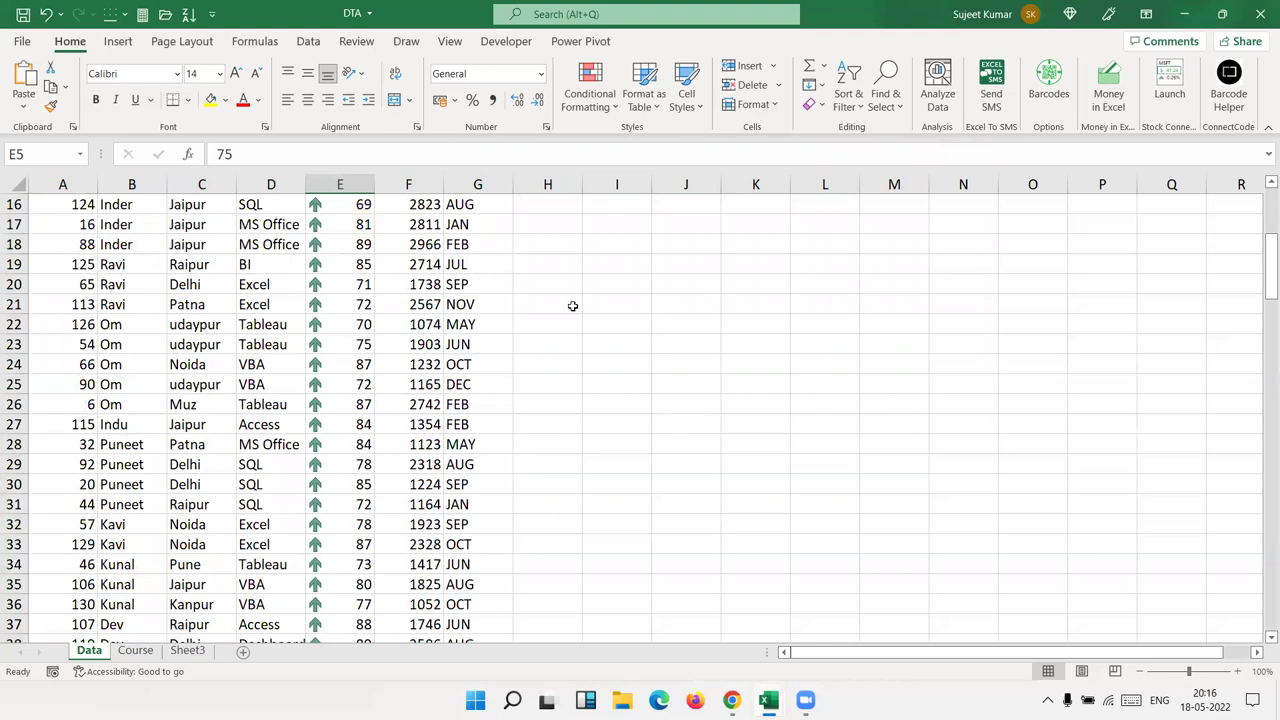
click(572, 306)
scroll(577, 306, down, 1)
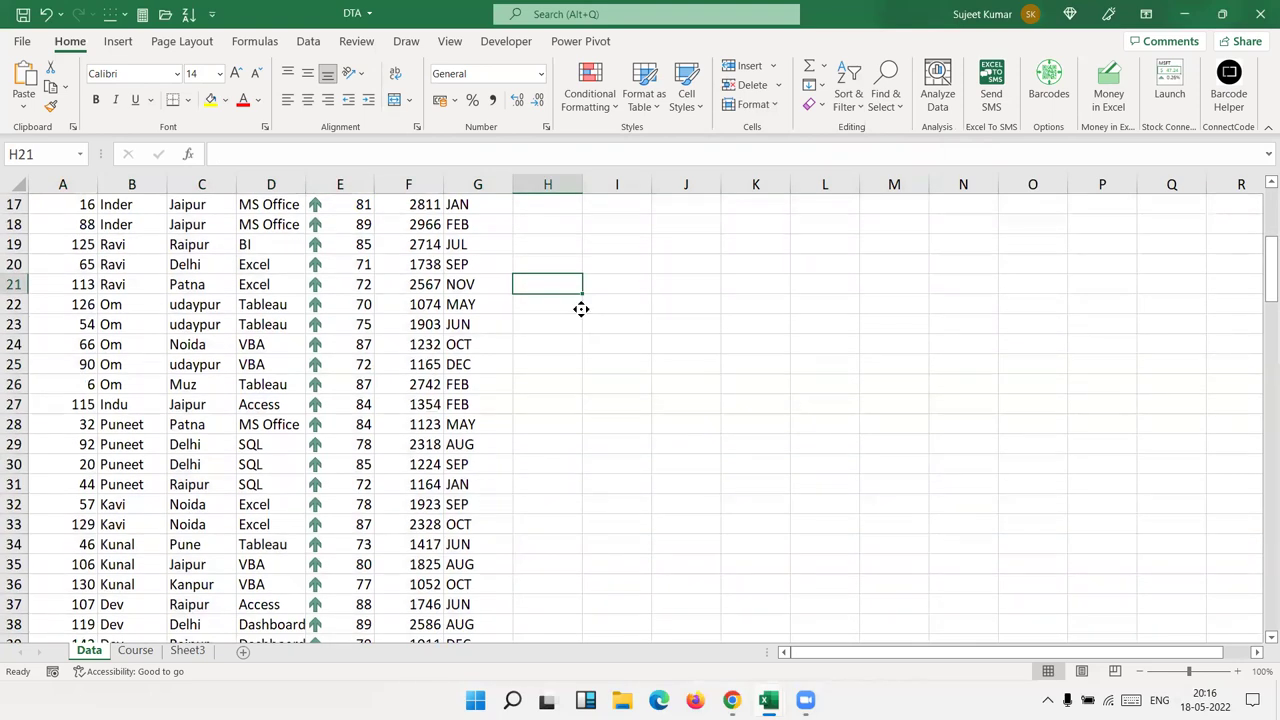
scroll(581, 309, down, 1)
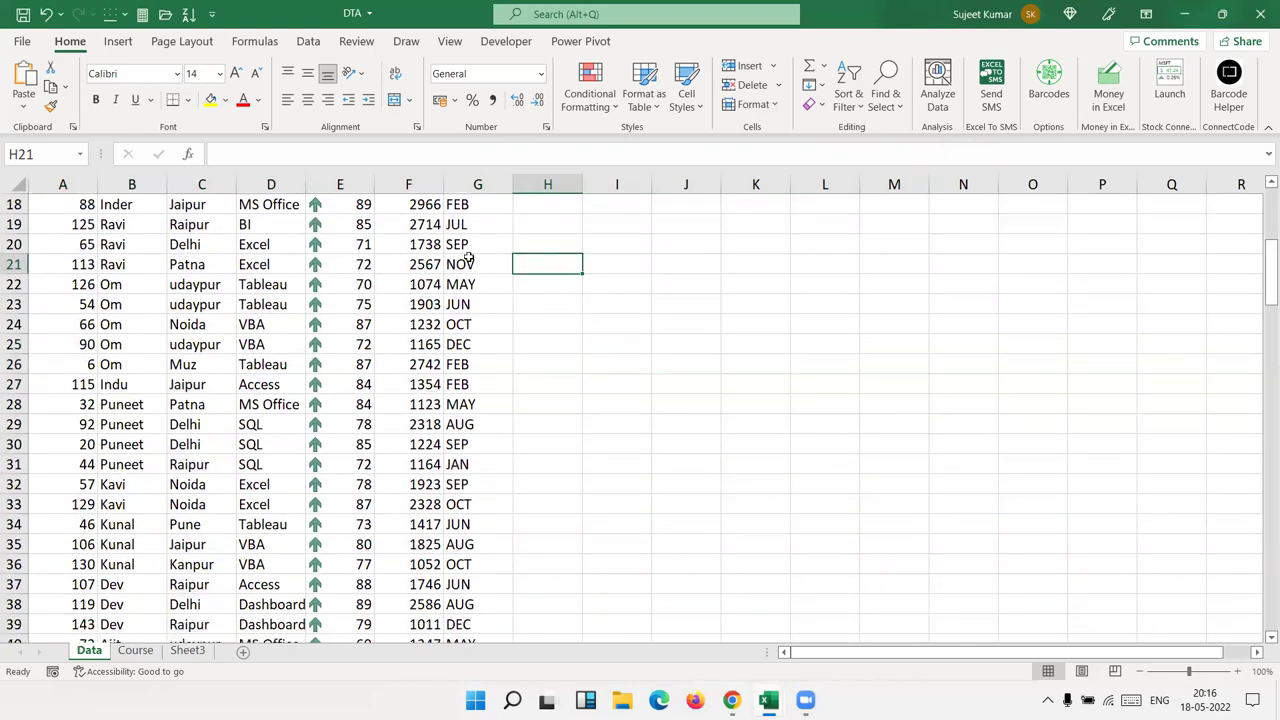
drag(468, 244, 468, 484)
drag(512, 403, 512, 523)
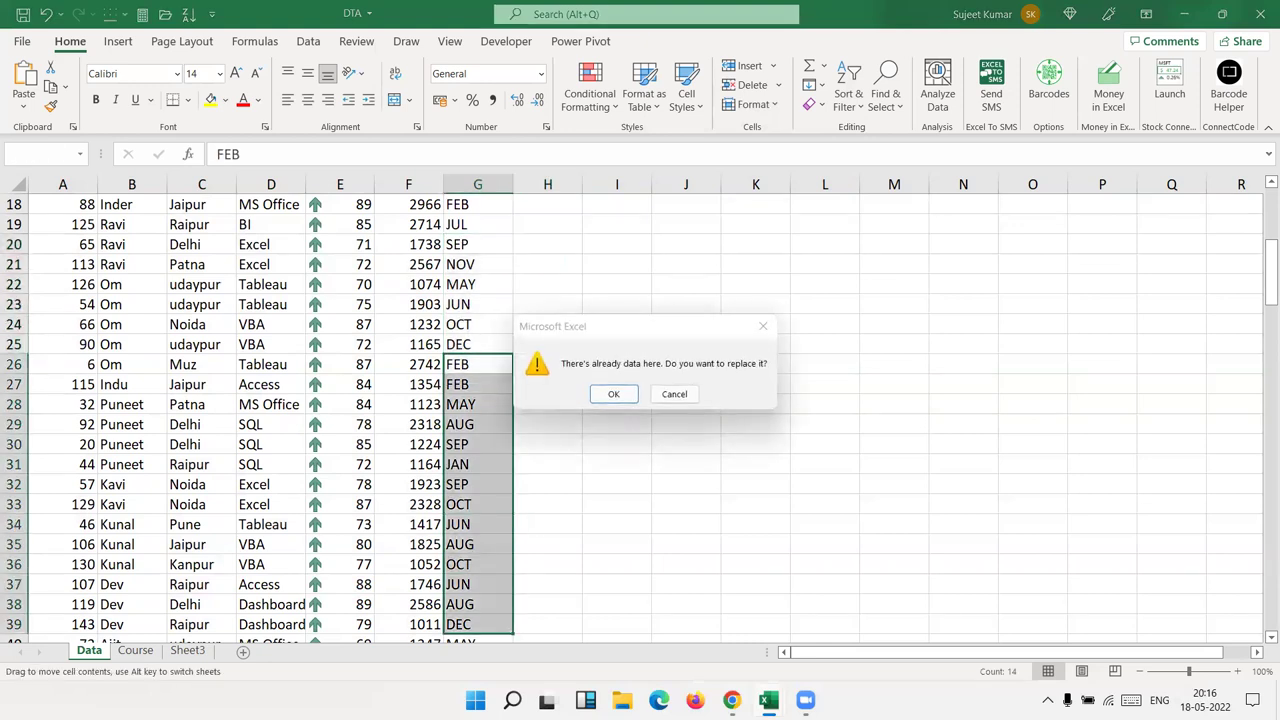
click(674, 394)
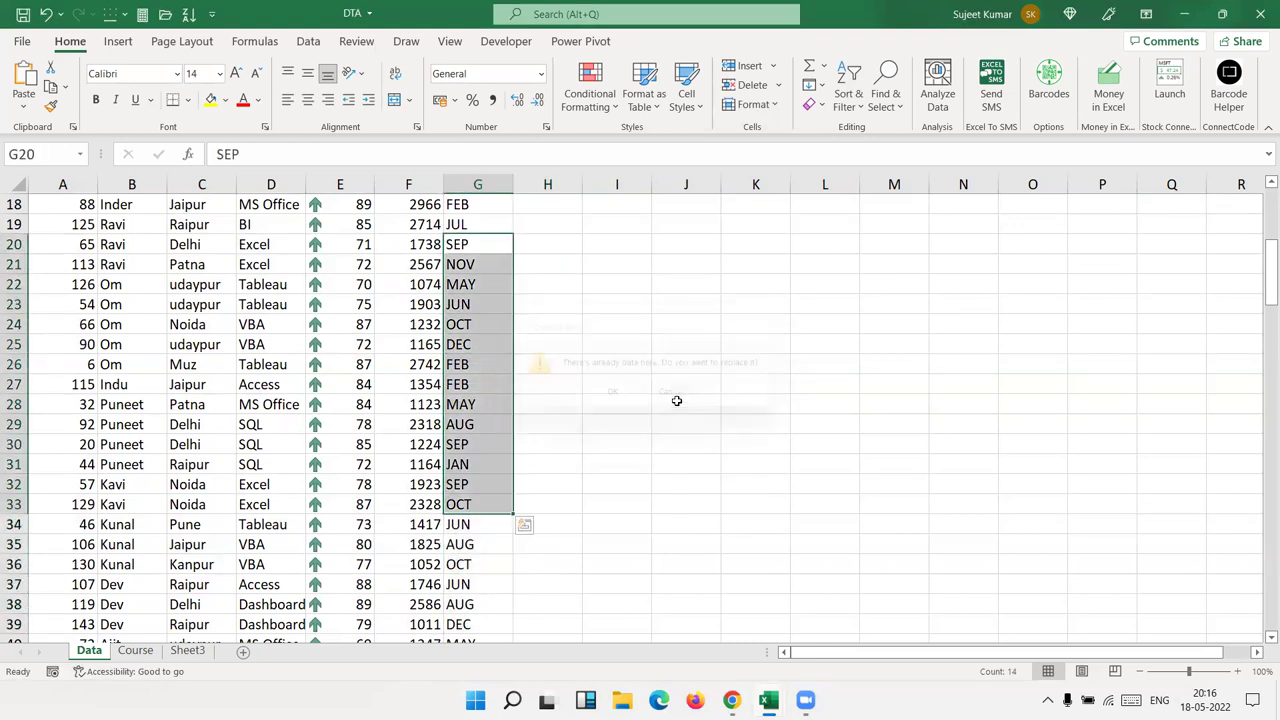
click(677, 401)
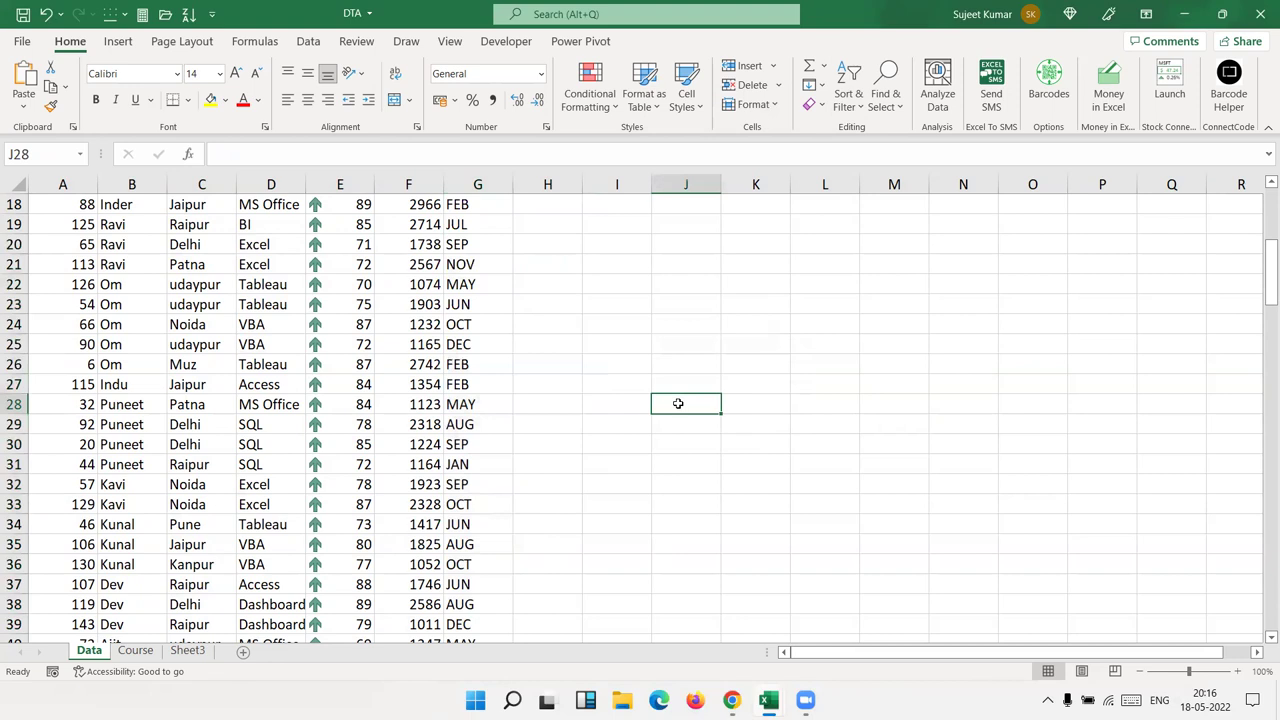
drag(1260, 307, 1260, 568)
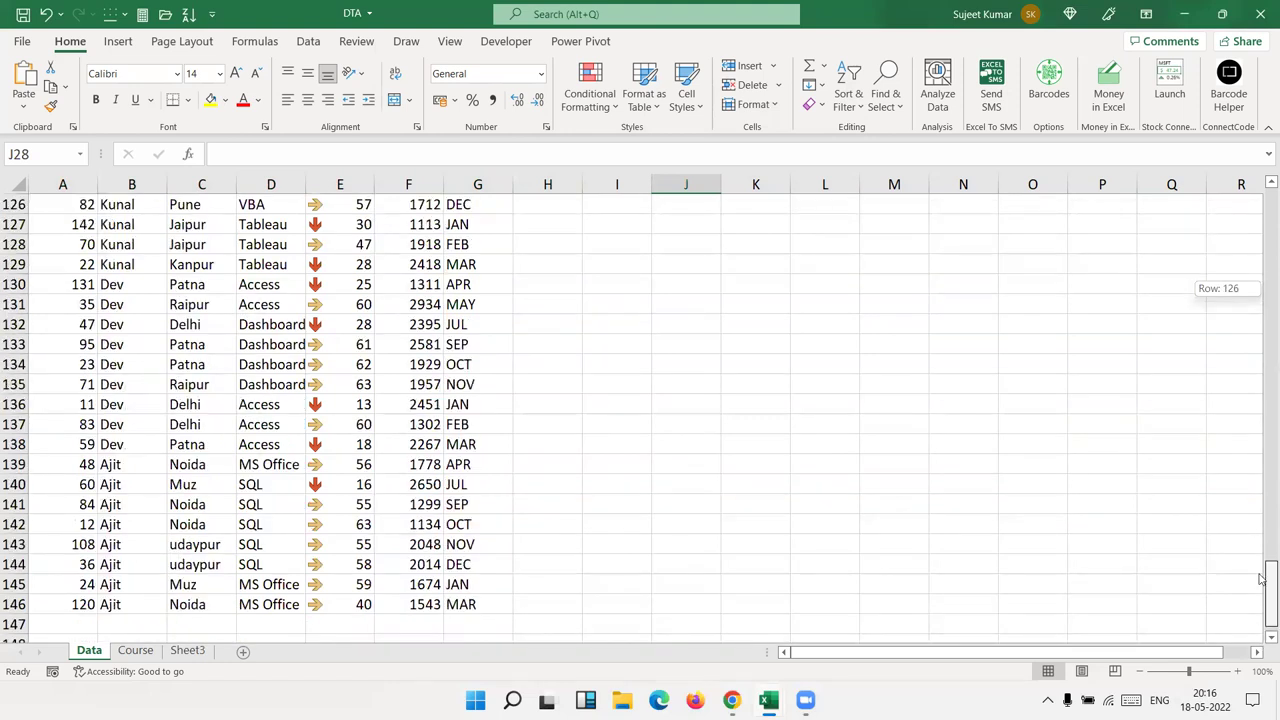
mouse_move(1262, 630)
mouse_down()
mouse_move(1262, 376)
mouse_move(1195, 332)
mouse_up()
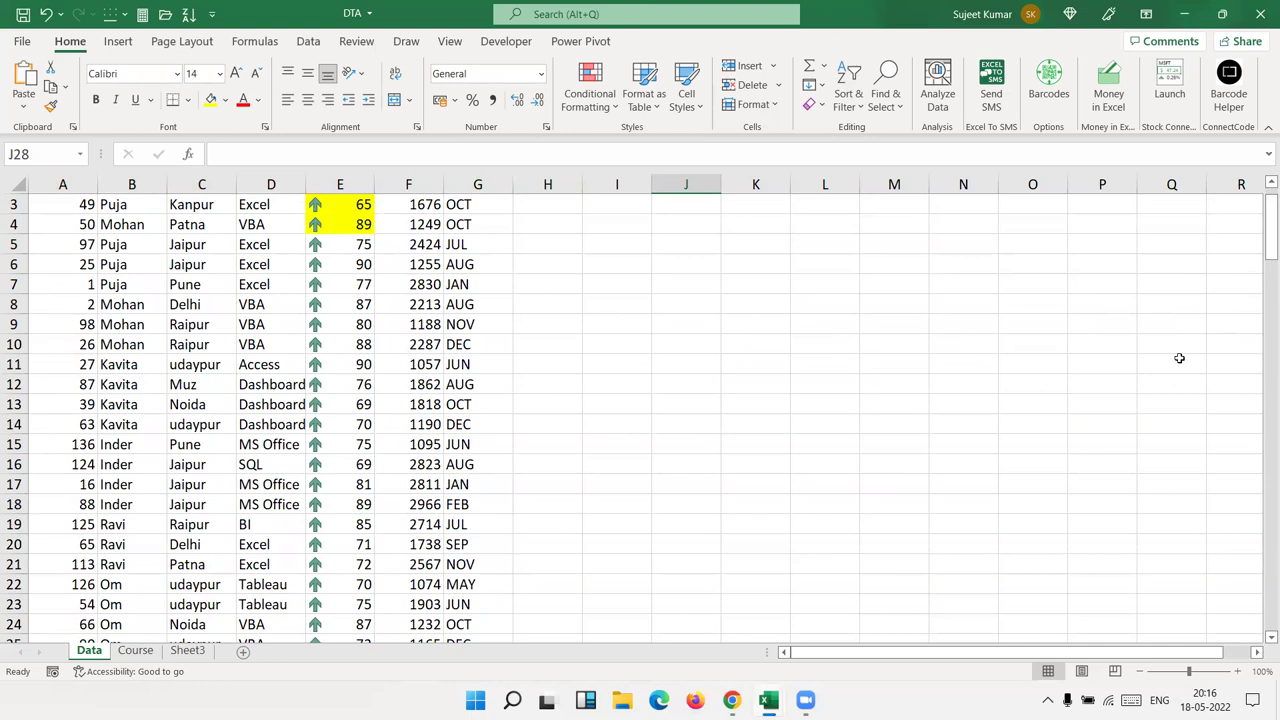
drag(1260, 228, 1260, 208)
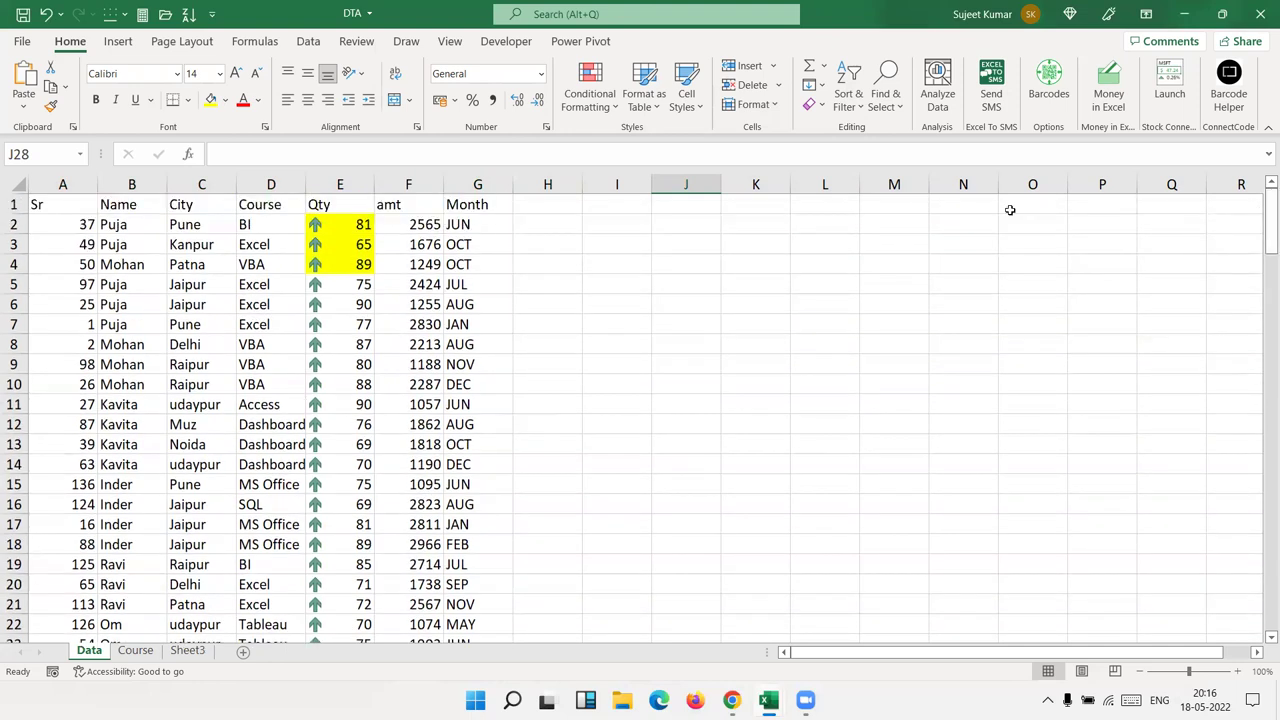
click(386, 318)
Step: On Sheet3, enter the labels Month in A1 and Sales in A2
click(190, 651)
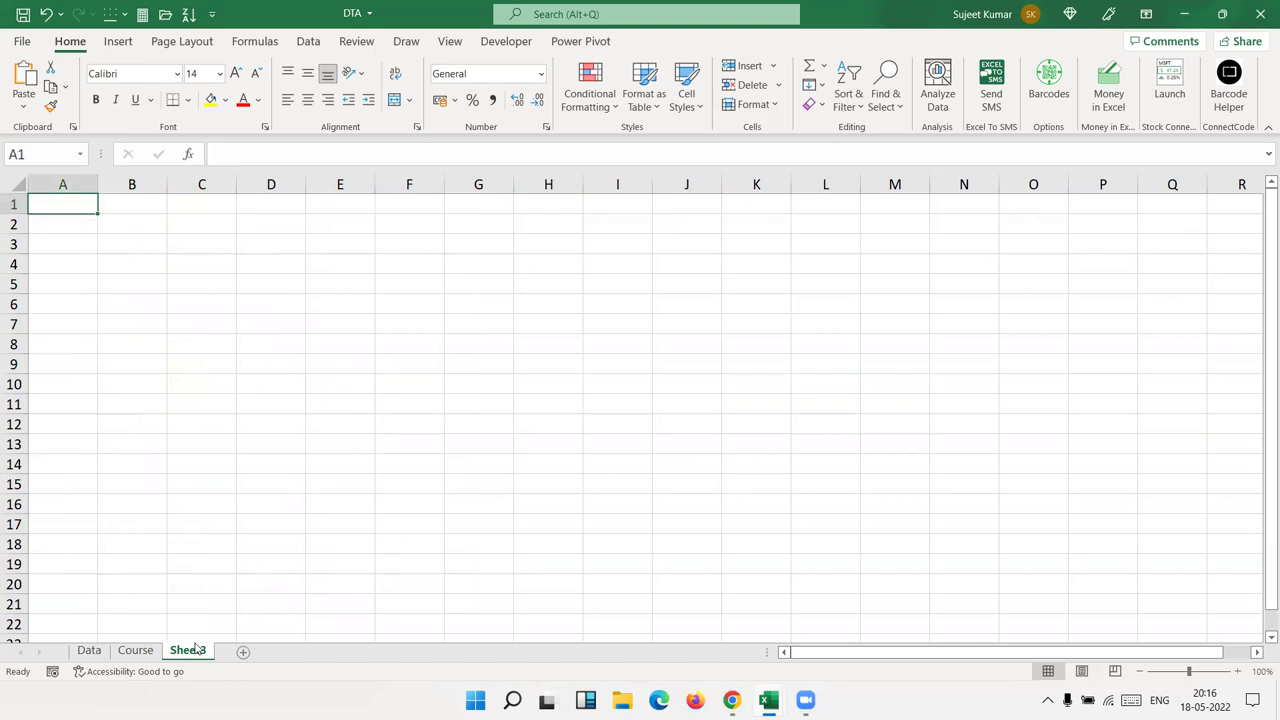
text(Name)
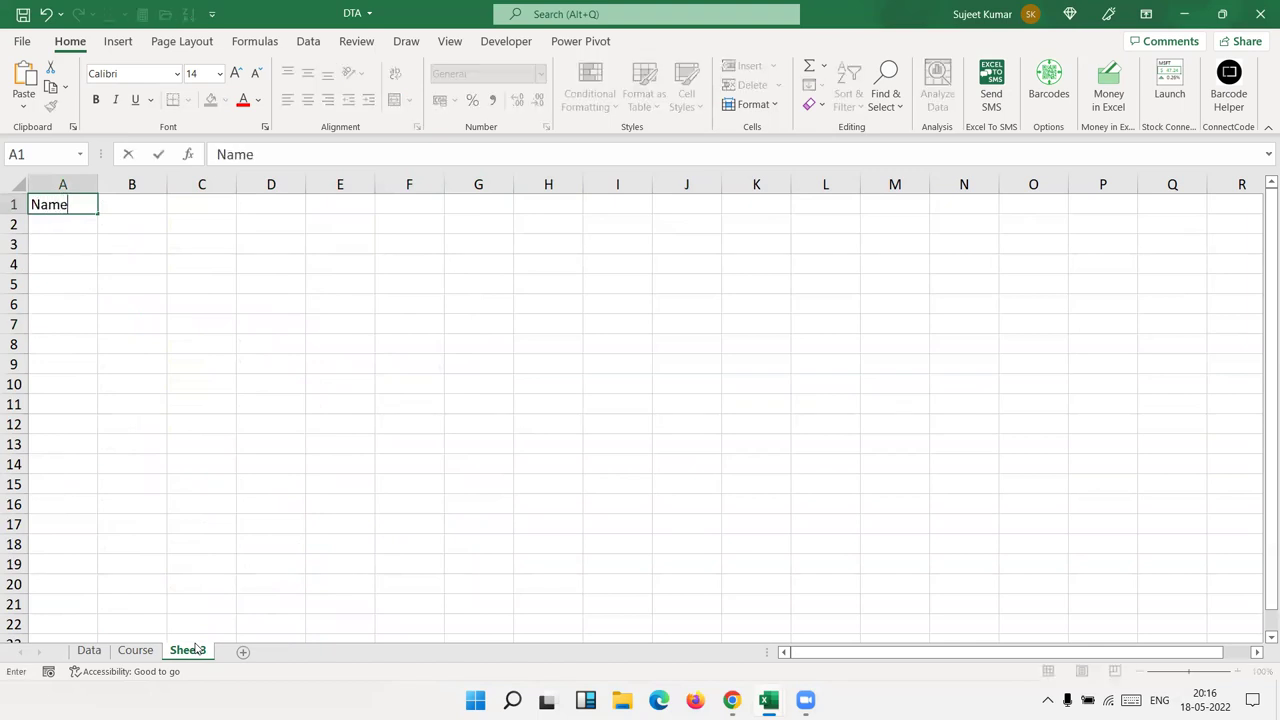
key(Return)
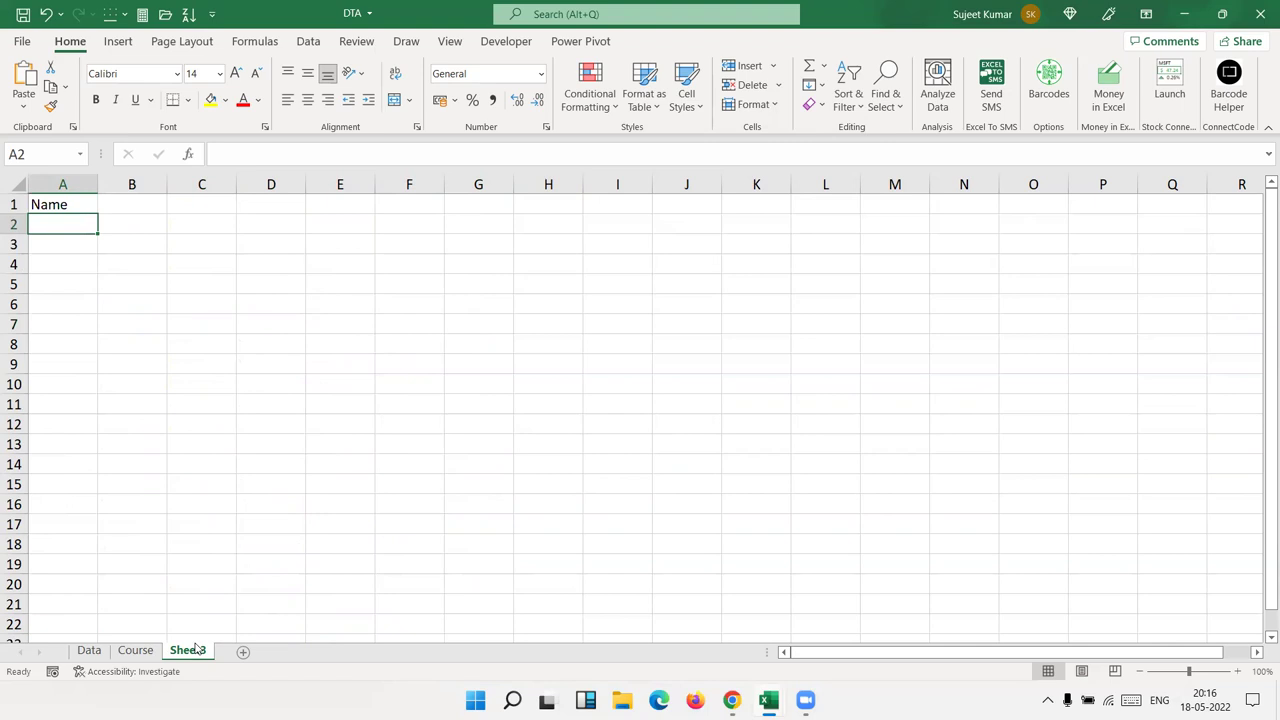
key(Up)
text(M)
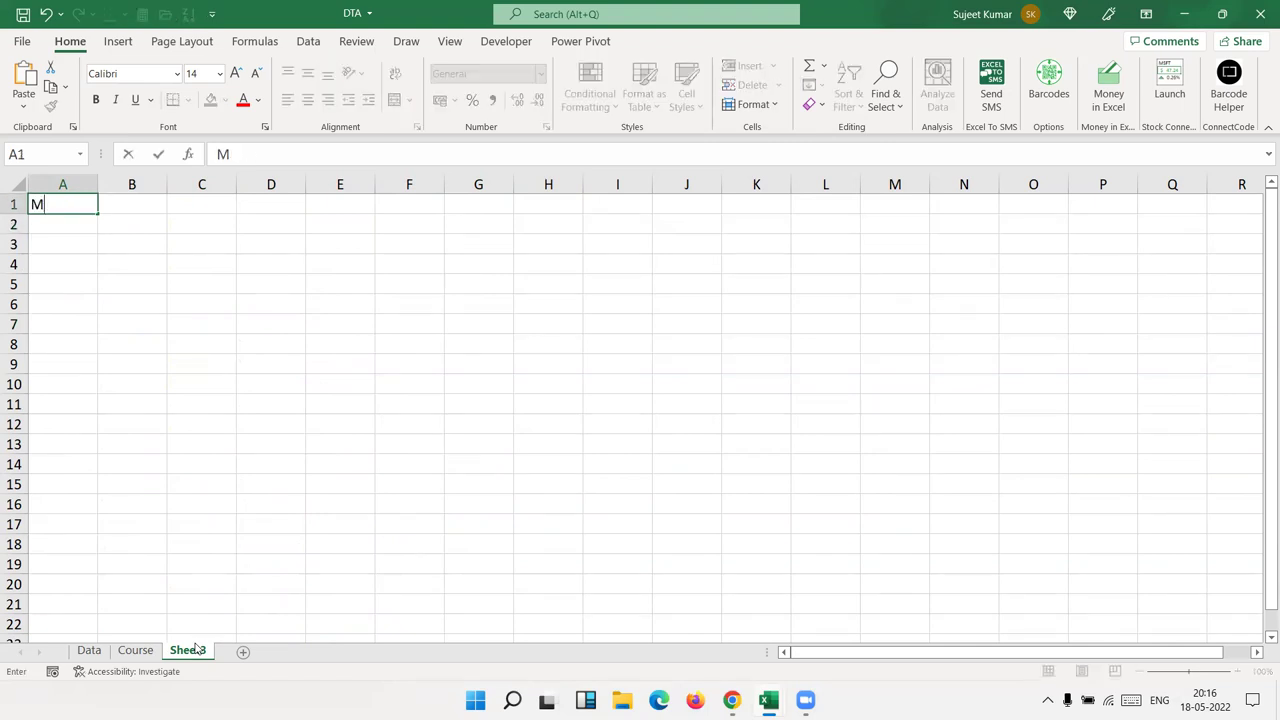
text(onth)
key(Return)
text(SA)
key(BackSpace)
text(ales)
key(Return)
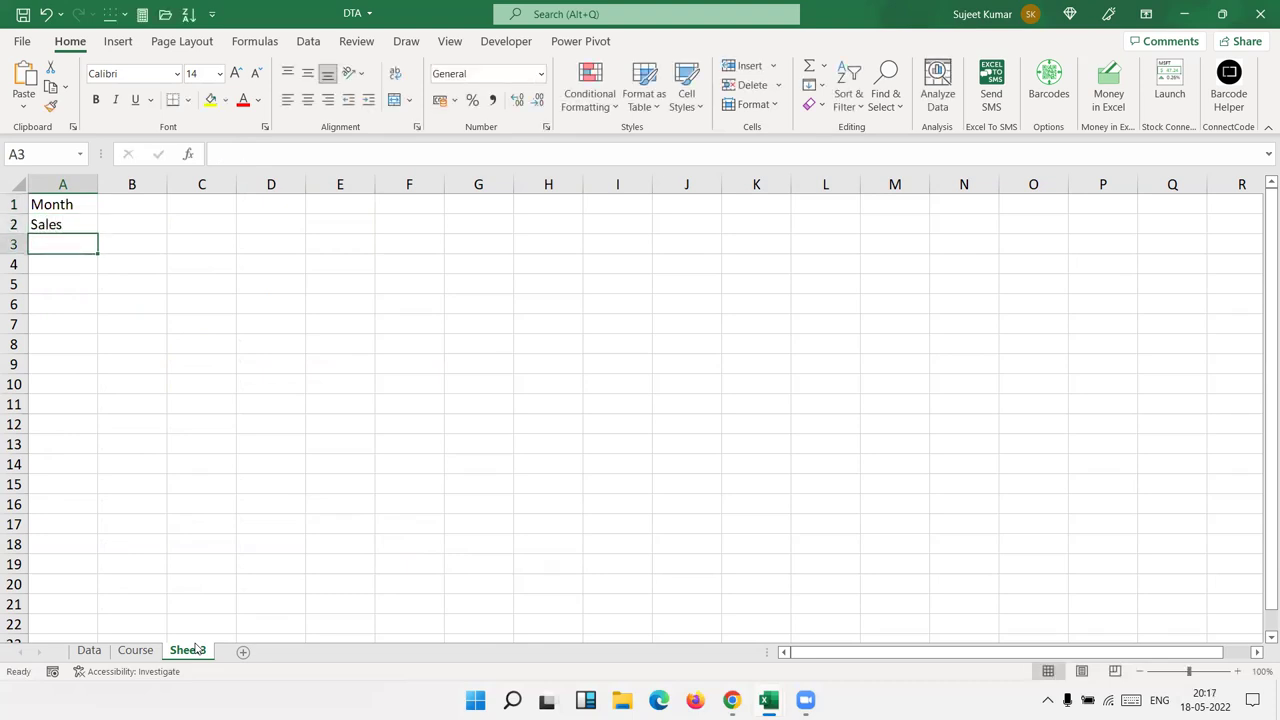
Step: Enter JAN in cell B1
key(Up)
key(Up)
key(Right)
text(J)
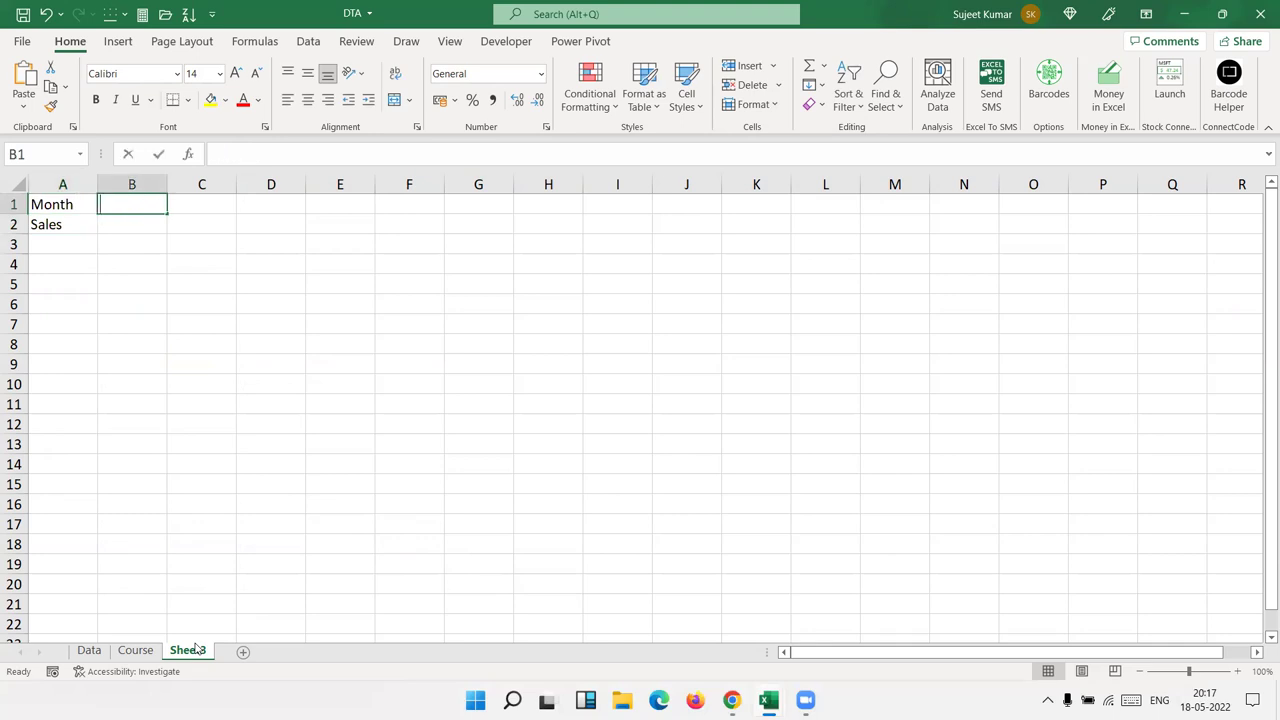
text(AN)
key(Return)
key(Up)
Step: Fill JAN–DEC across row 1 and enter sales 85, 65, 58, 65, 85, 65, 85, 652, 25, 65, 85, 65
drag(166, 213, 945, 225)
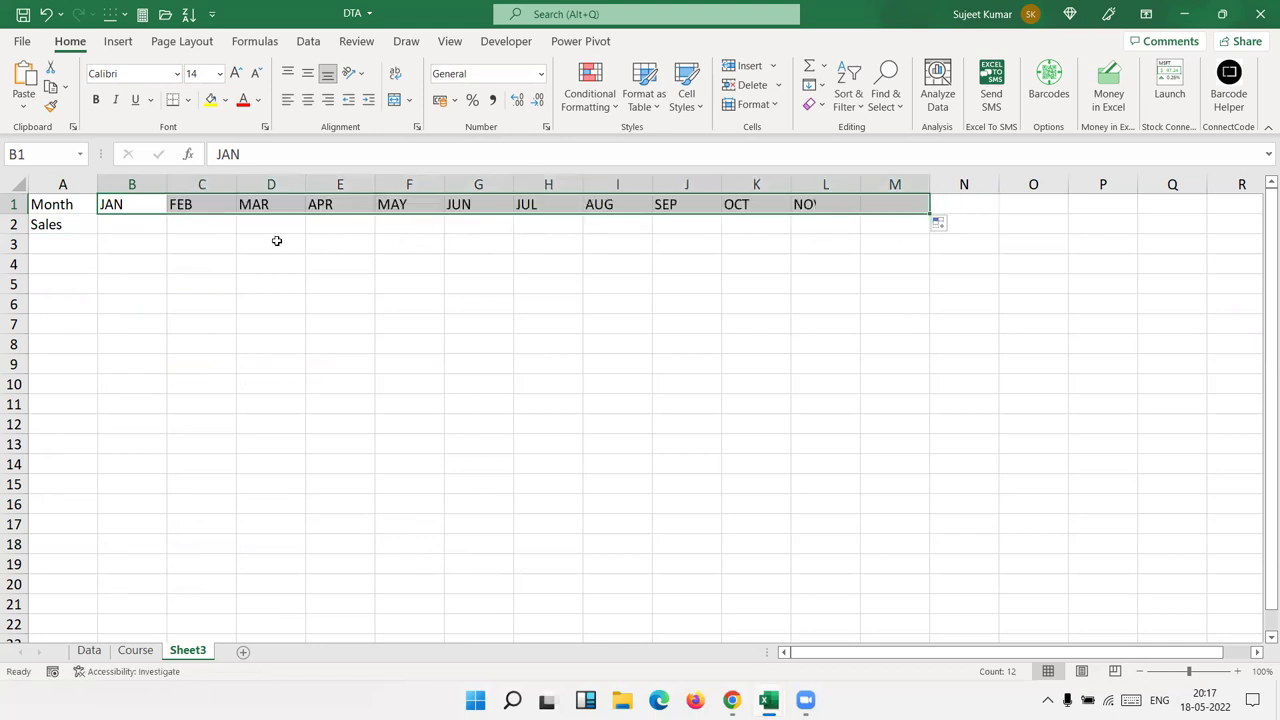
click(149, 224)
text(85)
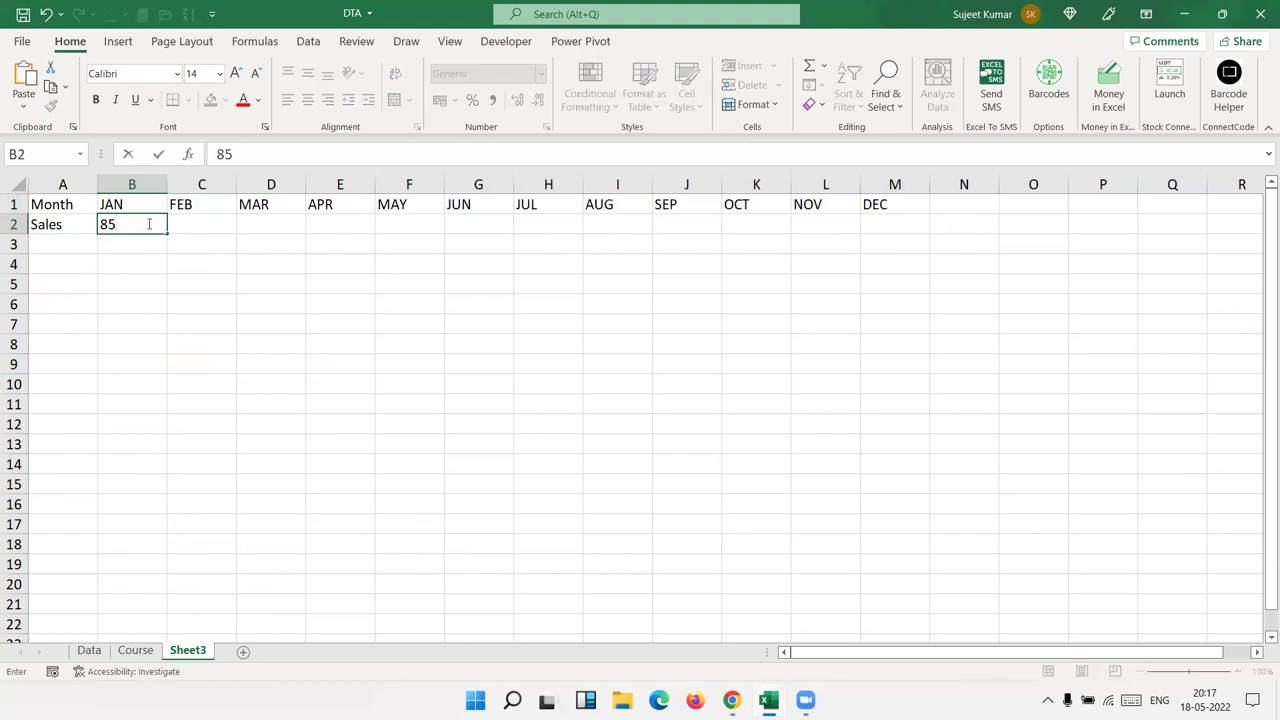
key(Tab)
text(65)
key(Tab)
text(58)
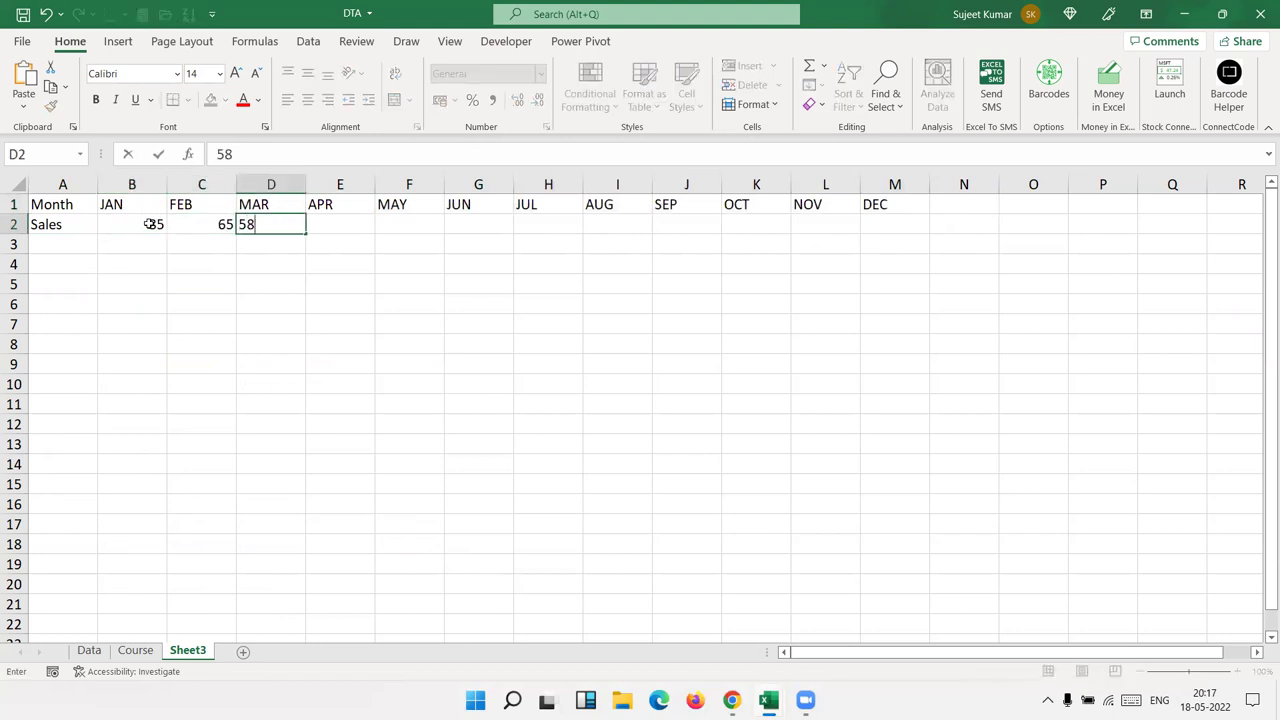
key(Tab)
text(65	85	65	)
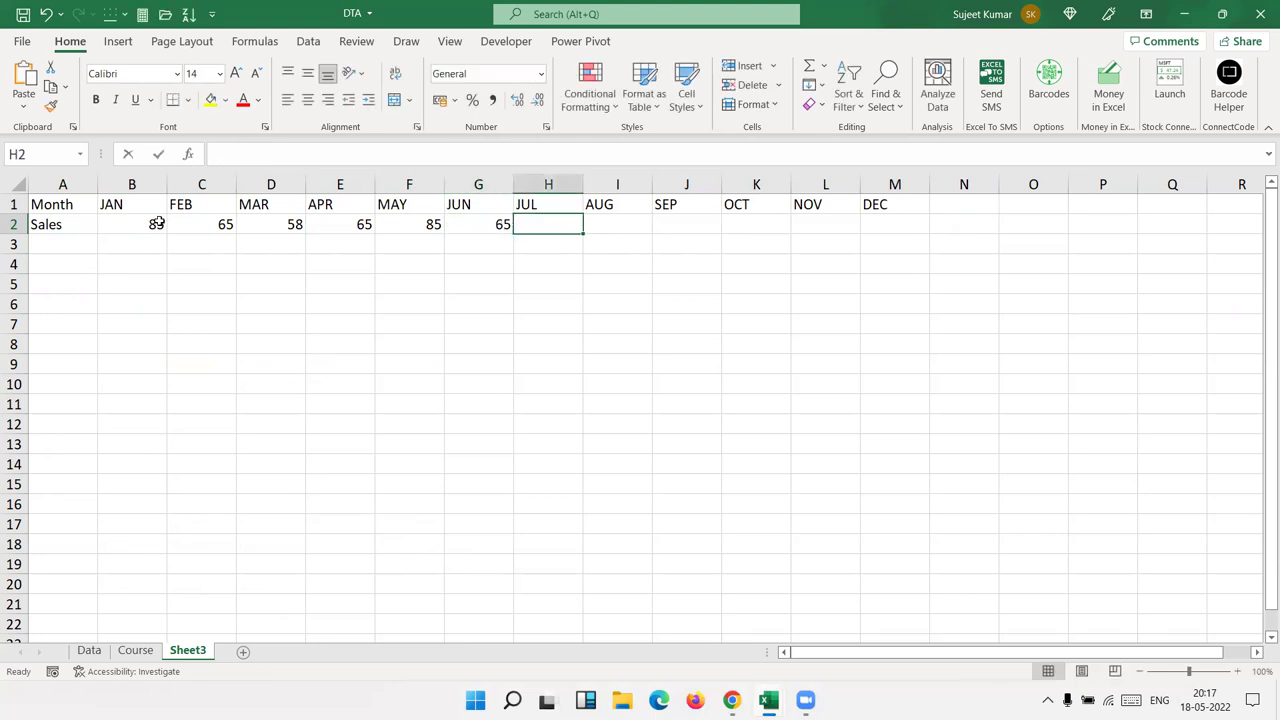
text(85	652)
key(Tab)
text(25	65	85	)
text(65)
key(Tab)
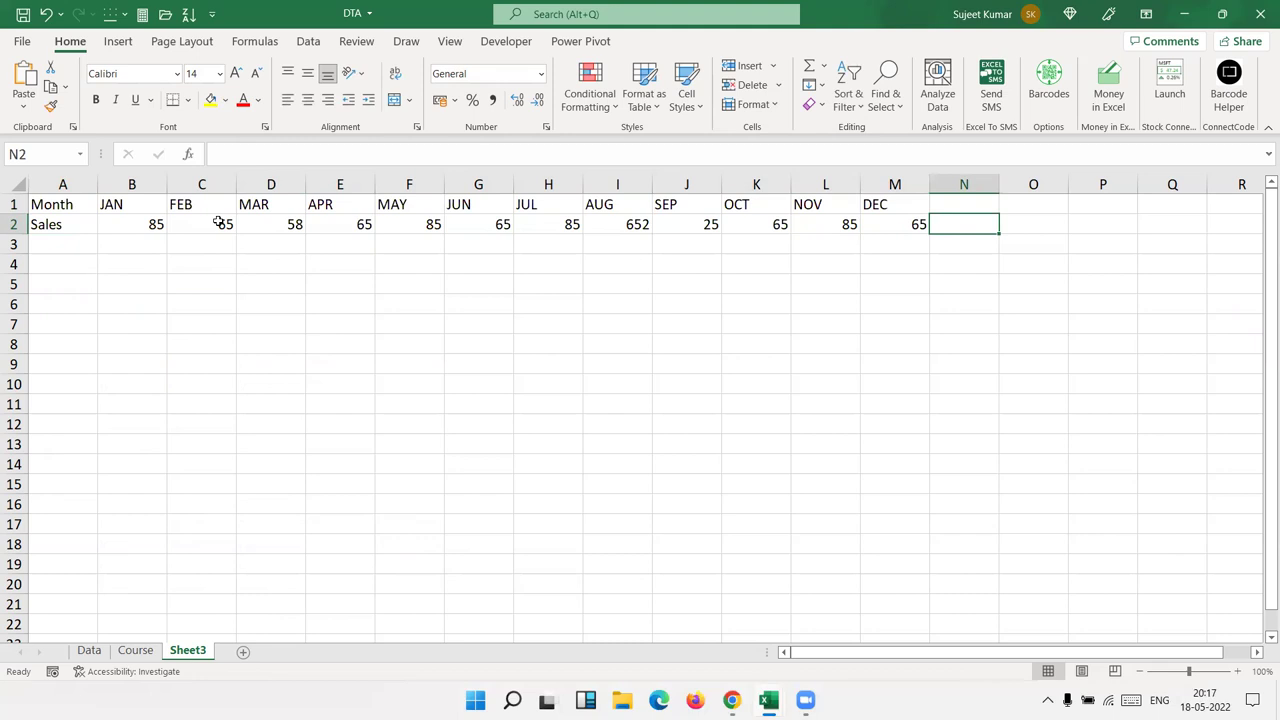
Step: Select the month and sales table B1:M2
click(141, 202)
key(ctrl+shift+Right)
key(ctrl+shift+Down)
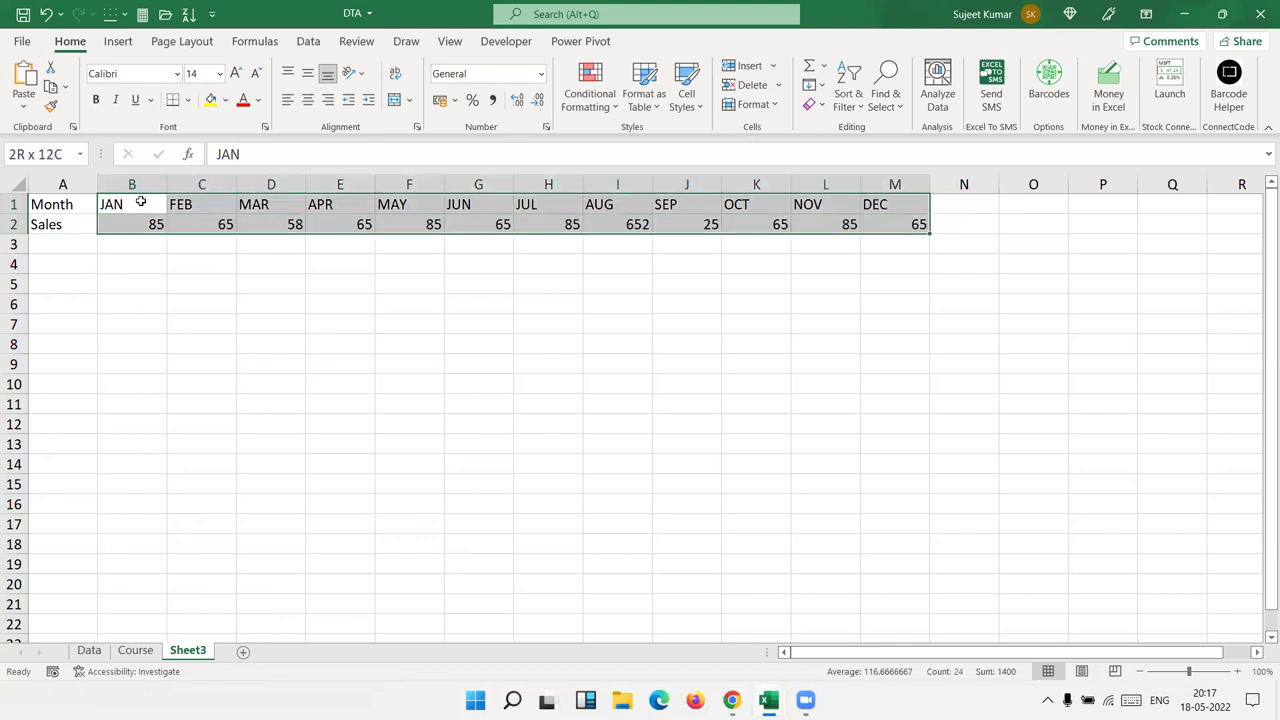
Step: Sort the month columns left to right by Row 2, smallest to largest sales
click(860, 100)
click(894, 203)
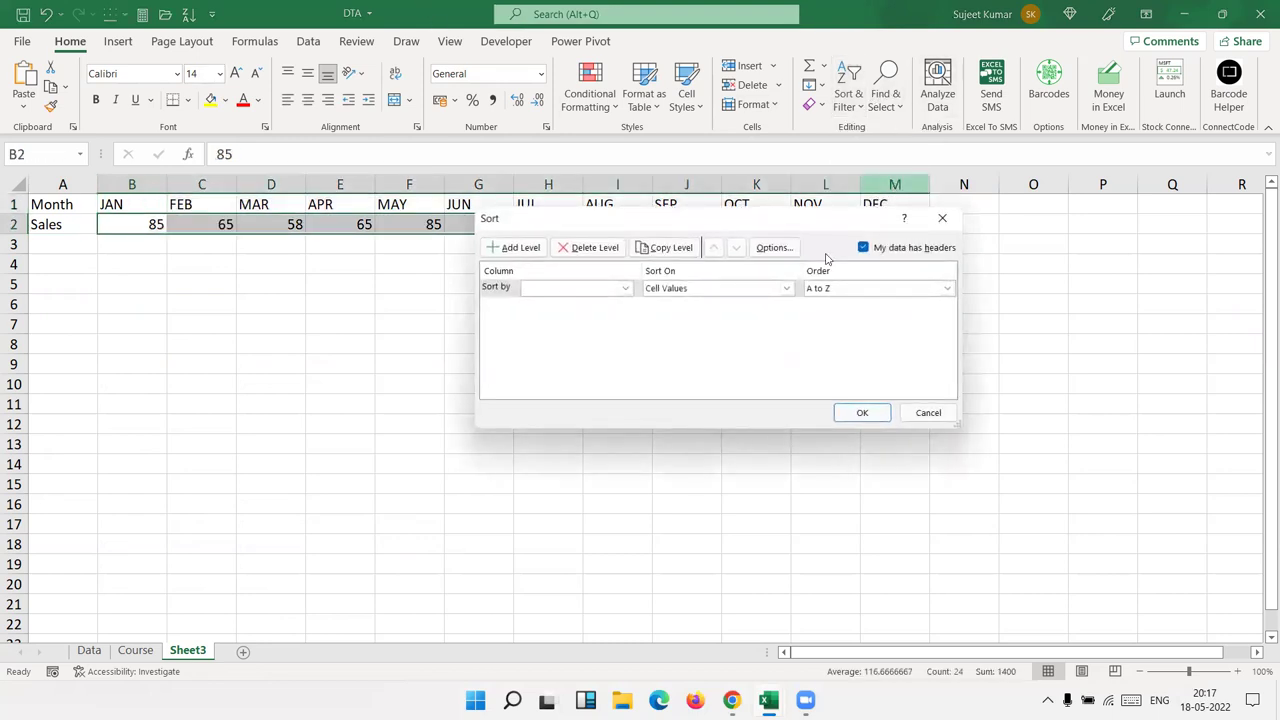
click(605, 288)
click(605, 288)
click(780, 250)
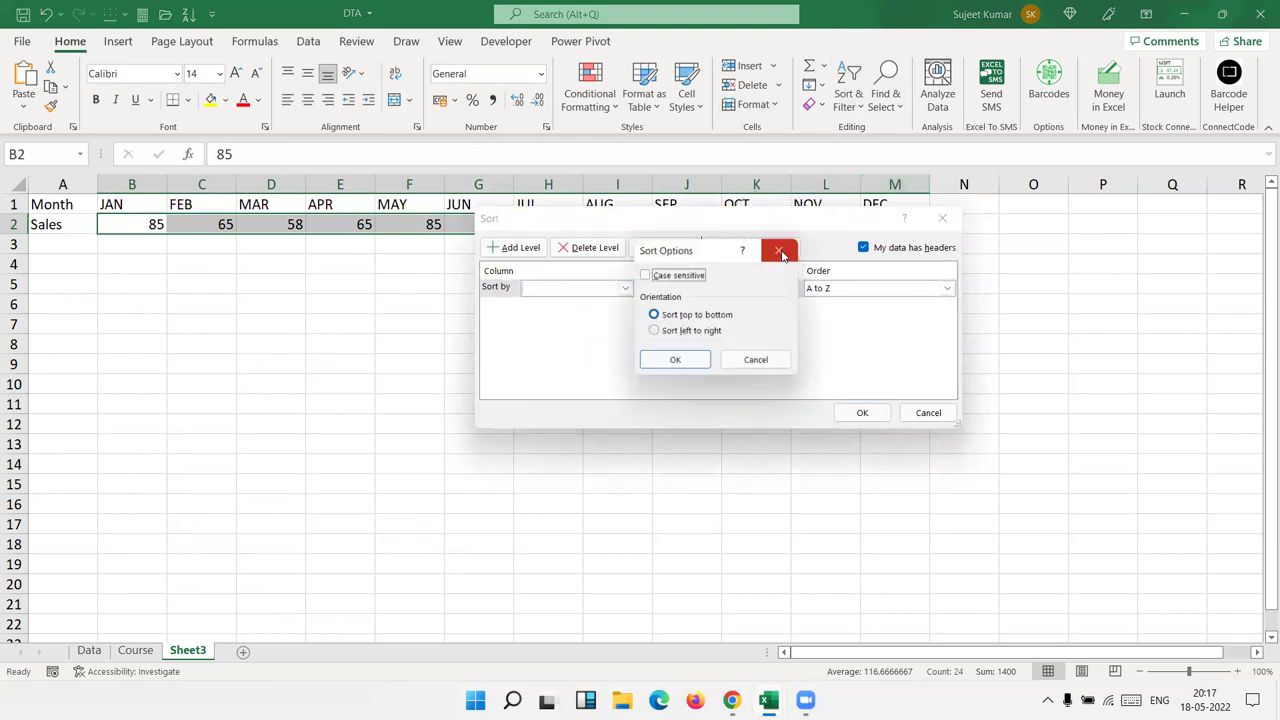
click(665, 336)
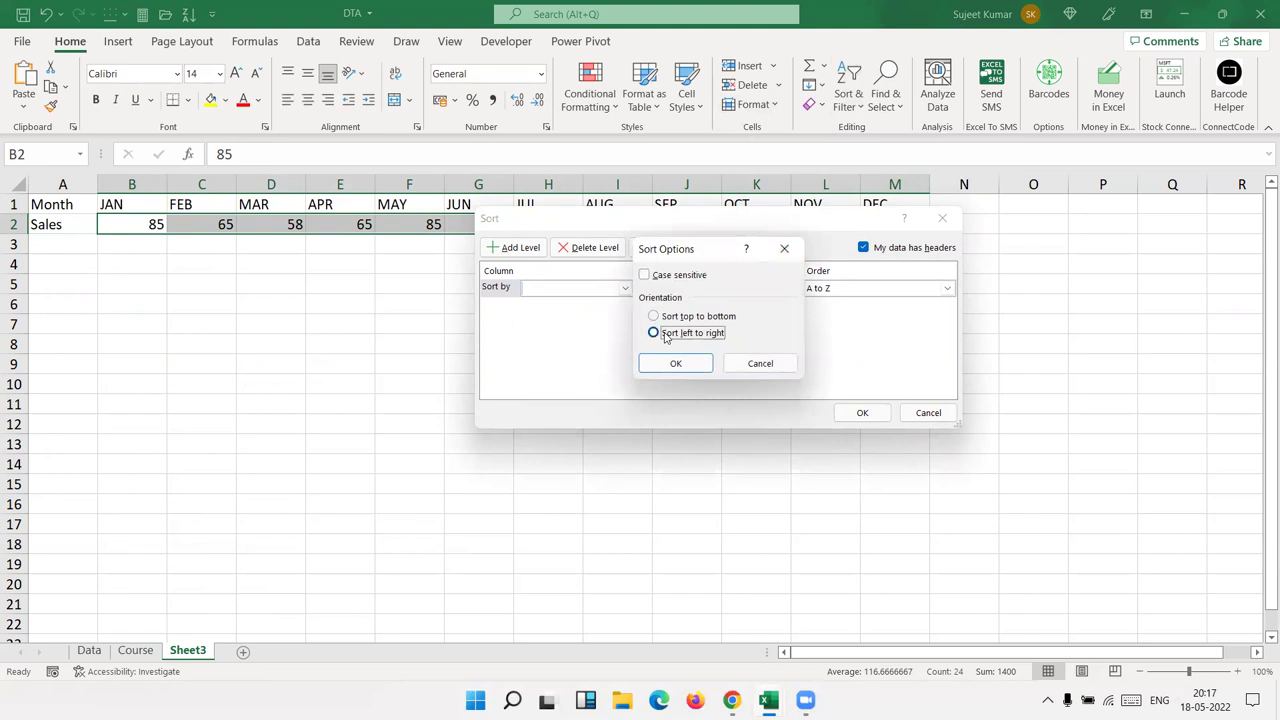
click(675, 363)
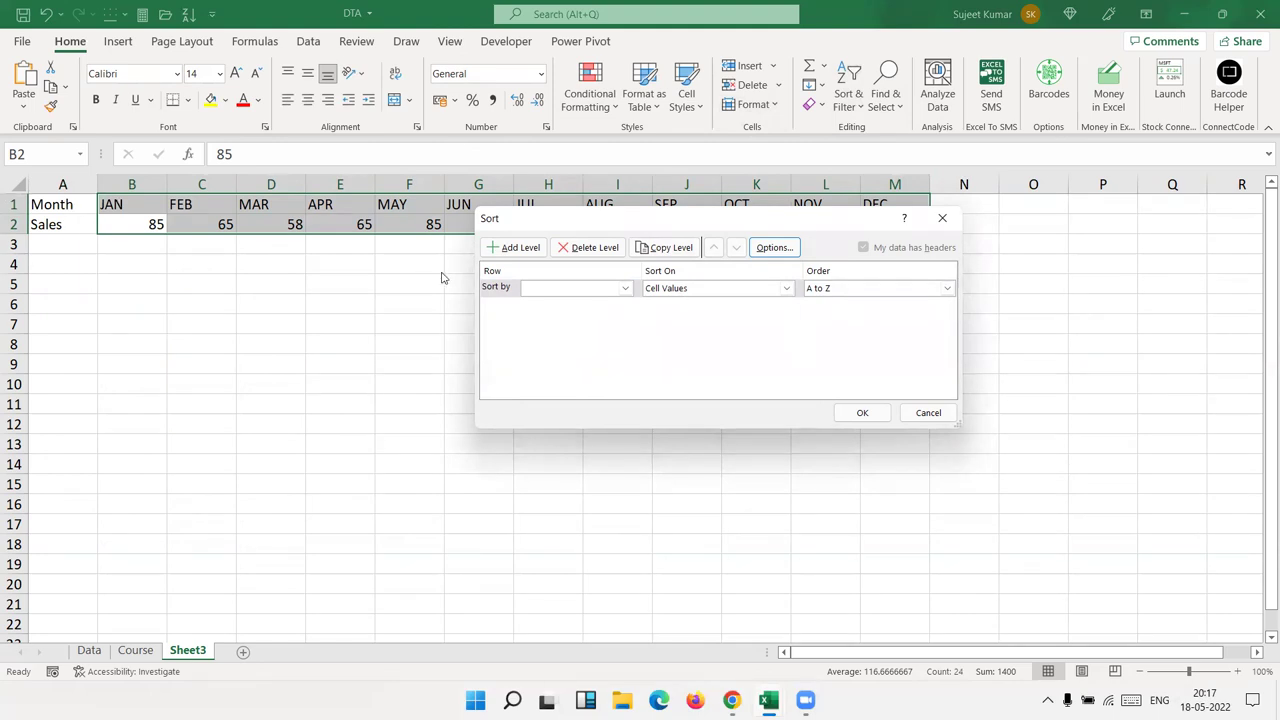
click(574, 289)
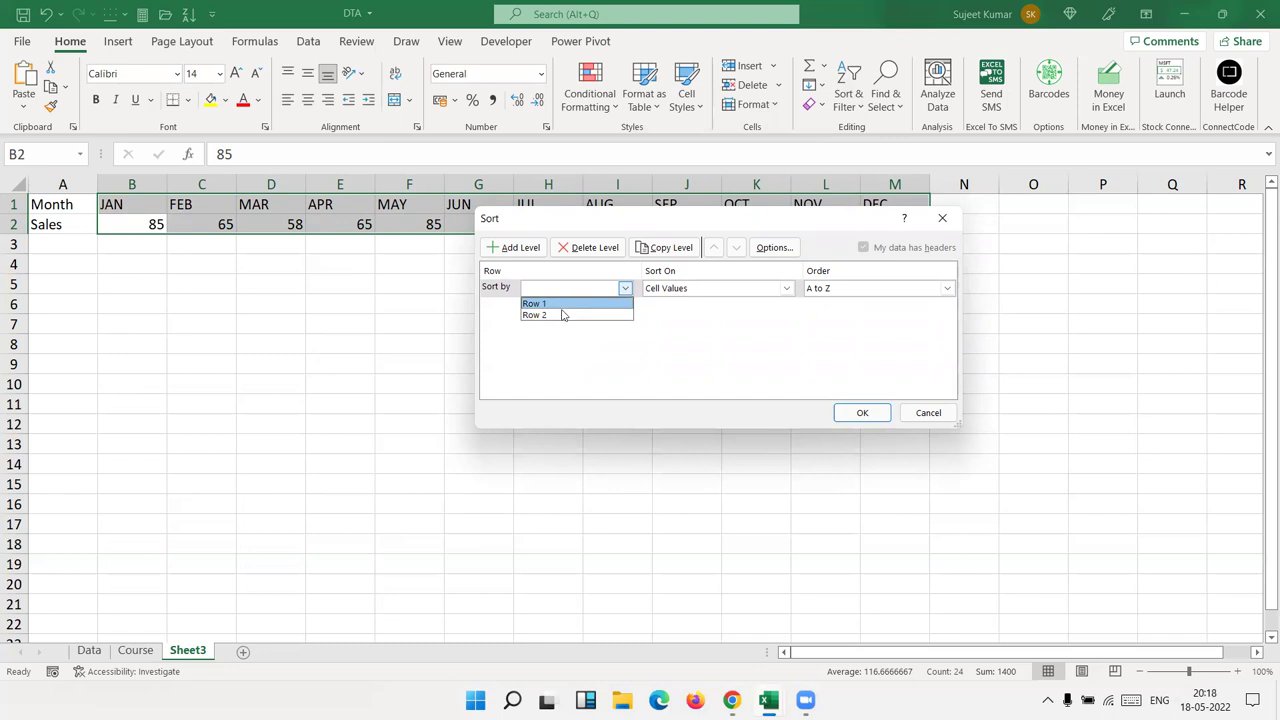
click(562, 315)
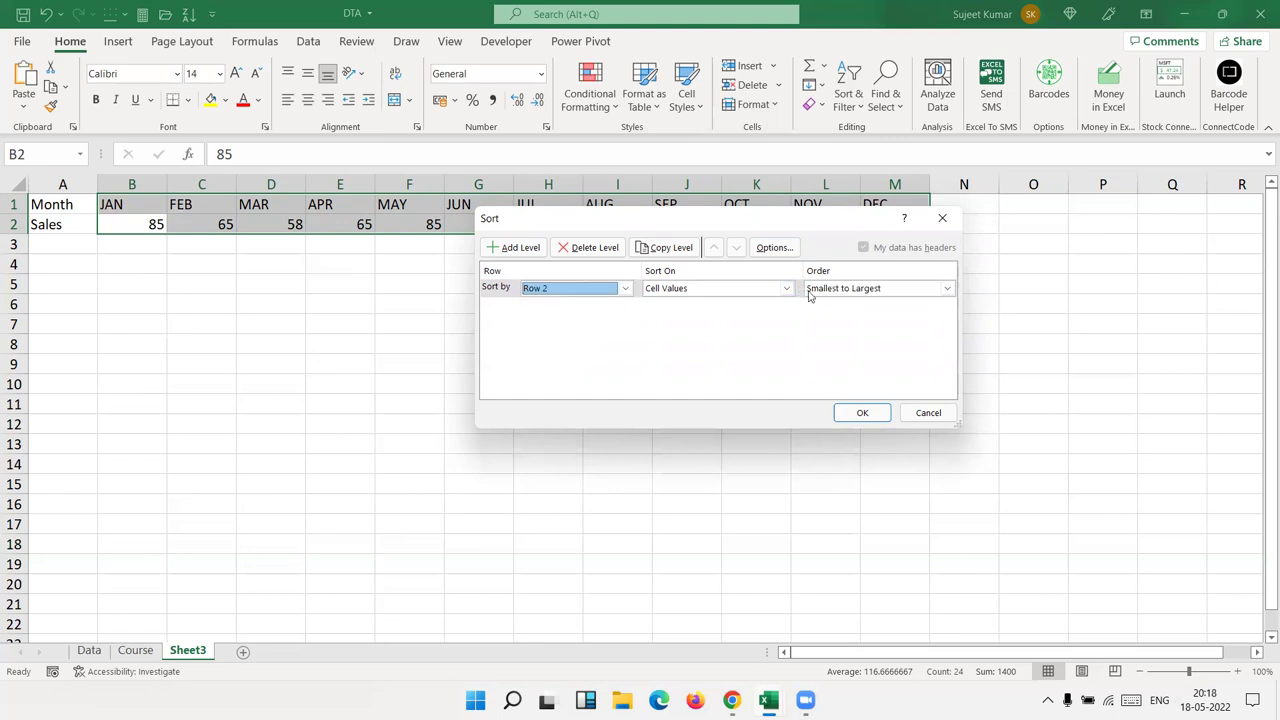
click(862, 409)
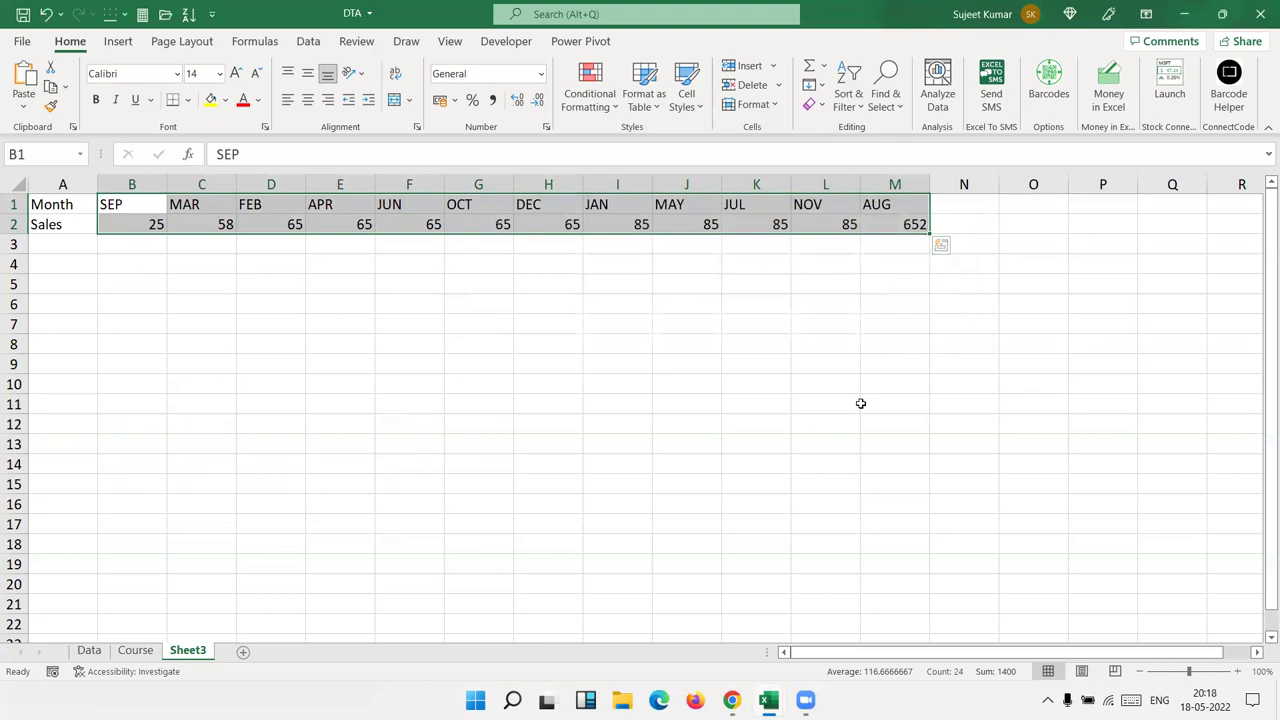
key(Right)
key(Left)
key(Left)
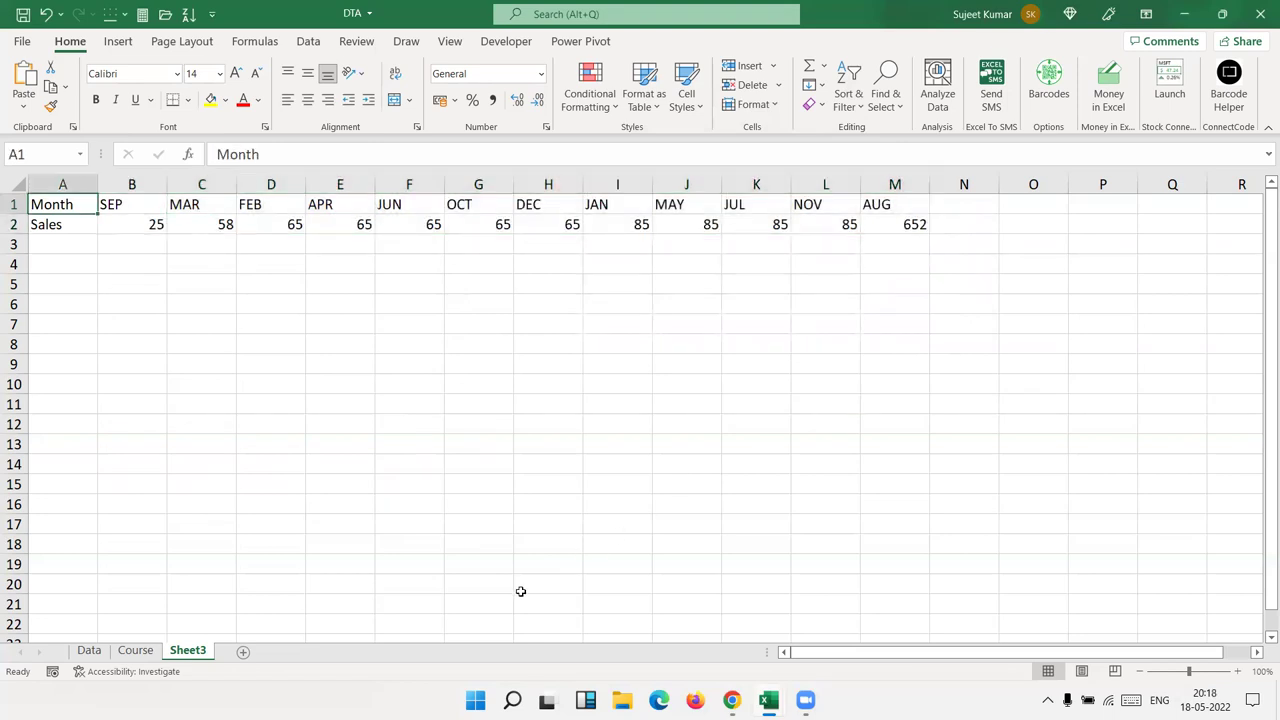
click(92, 648)
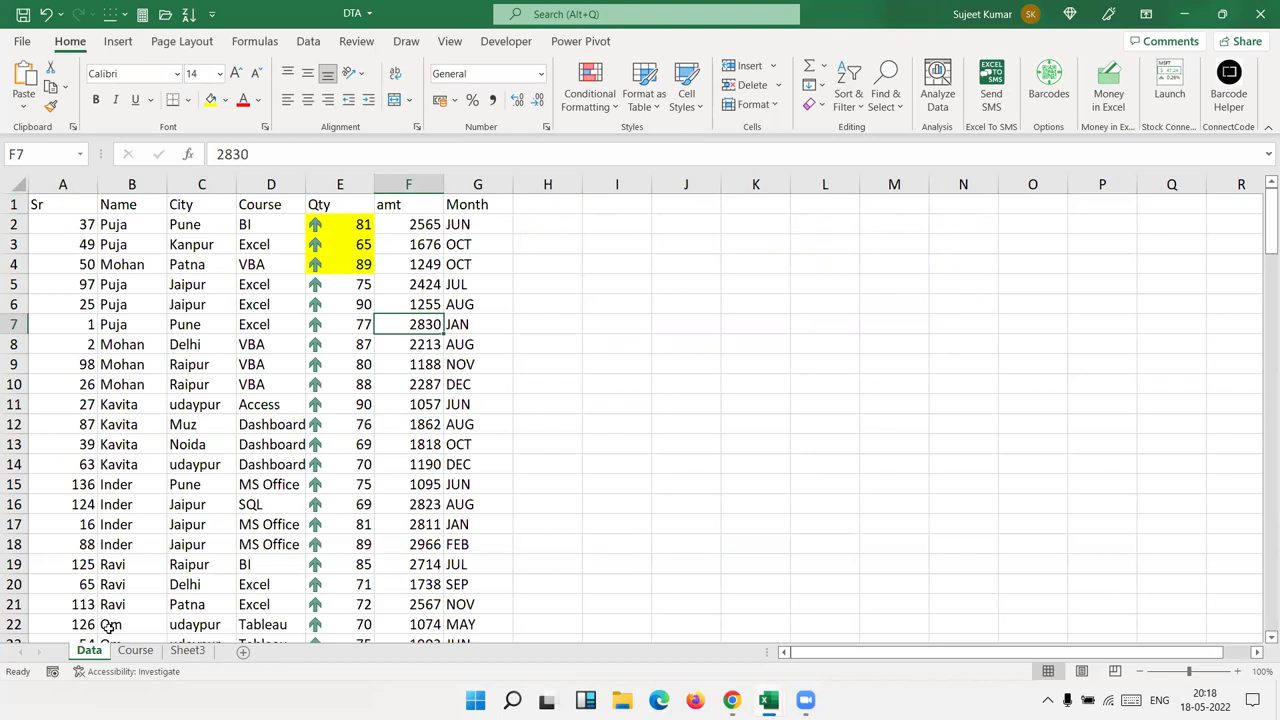
Step: Review the Data sheet's colour-sorted rows and select the Sr header cell
click(183, 305)
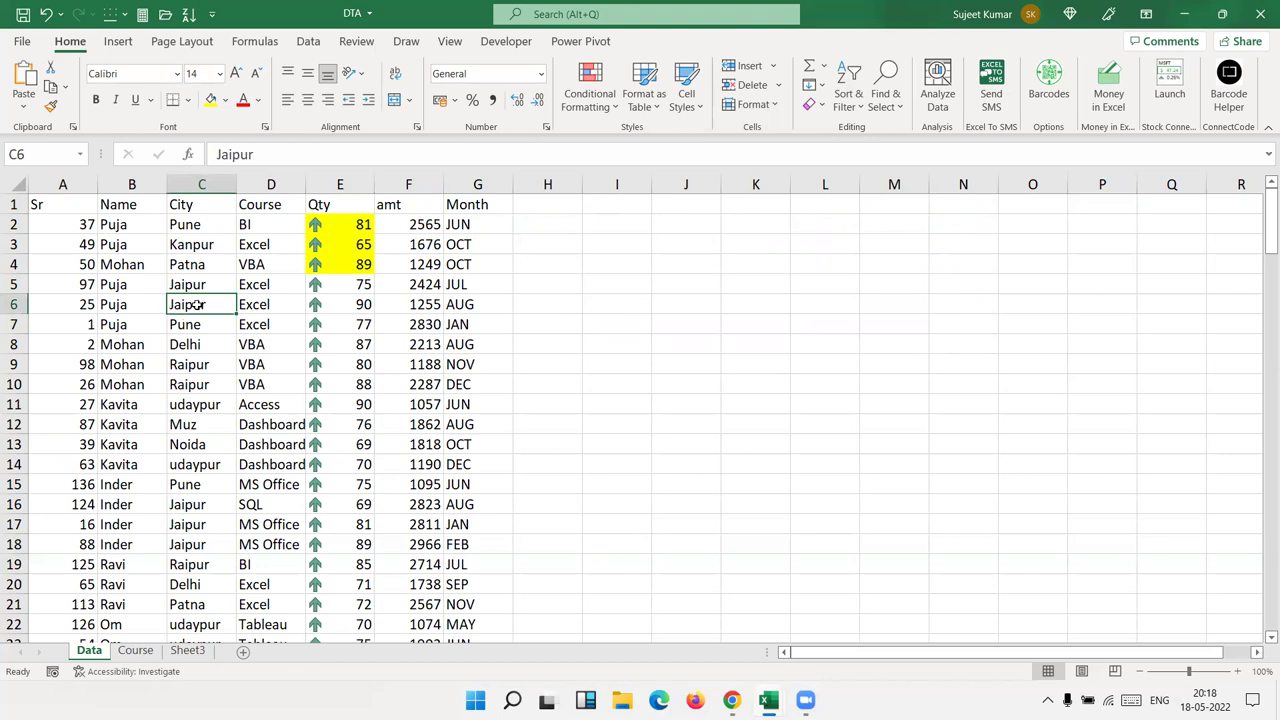
drag(1260, 210, 1264, 153)
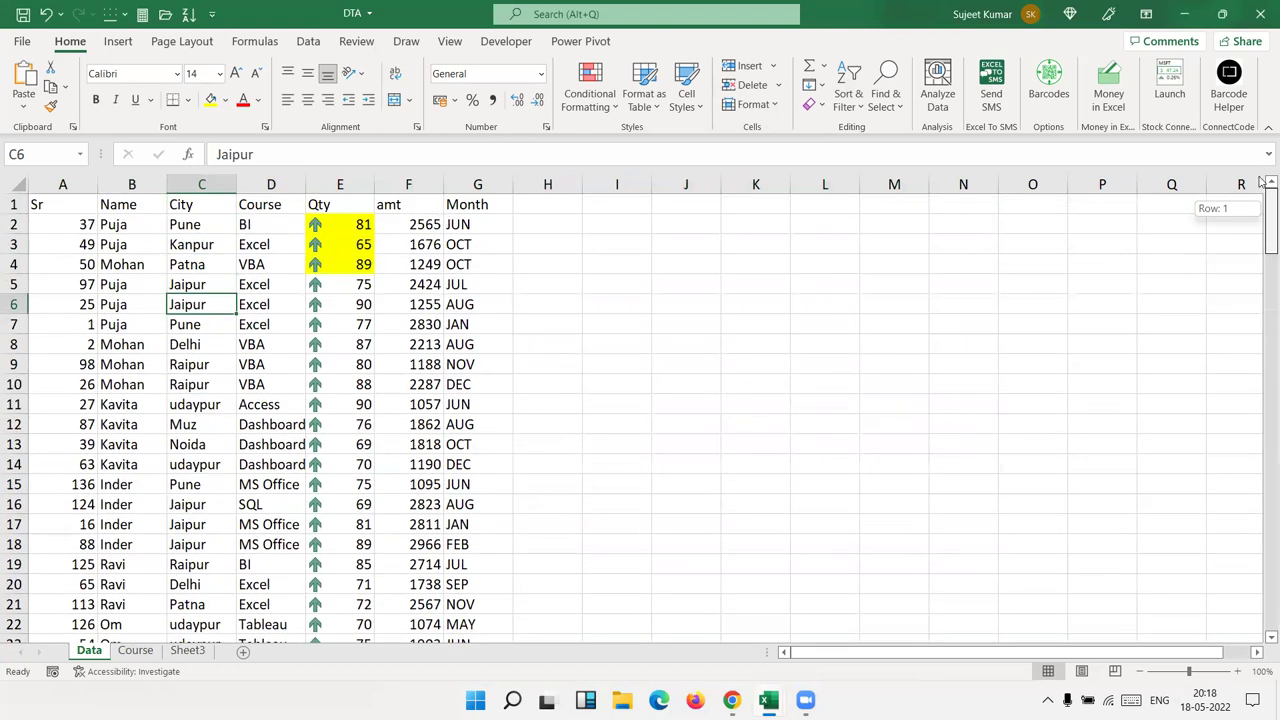
click(137, 221)
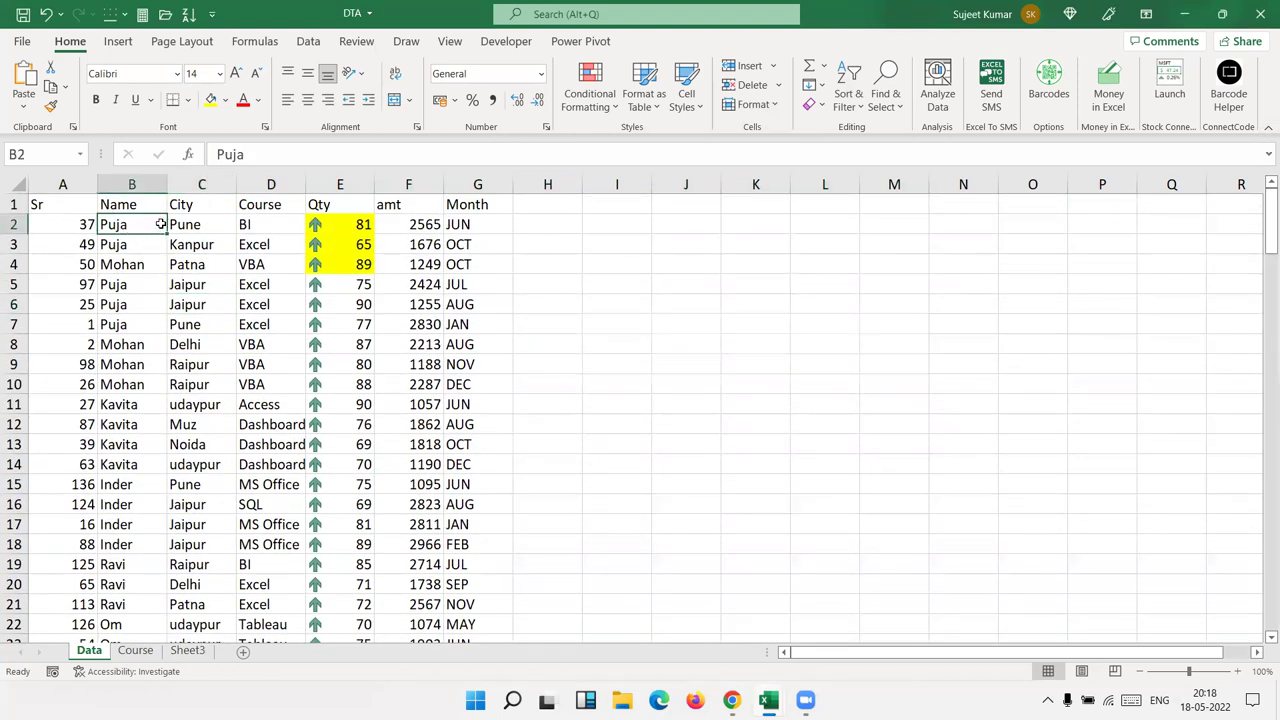
click(141, 310)
click(135, 404)
click(150, 542)
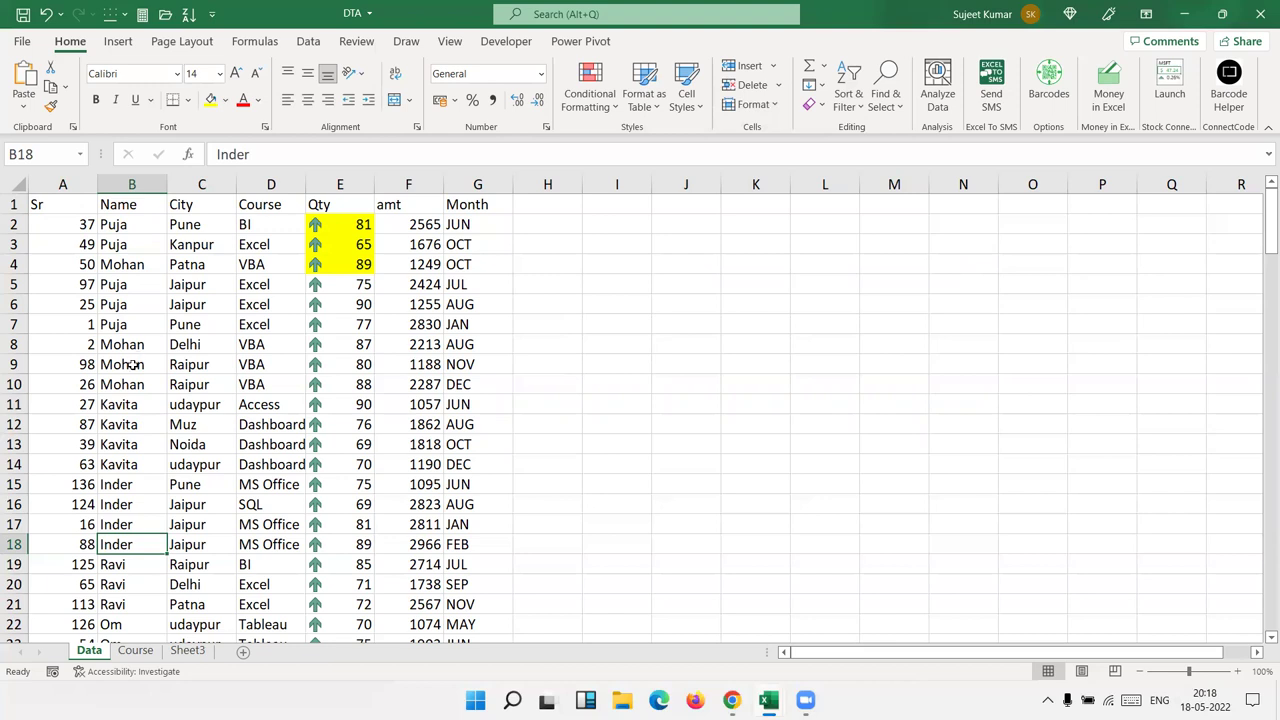
click(66, 212)
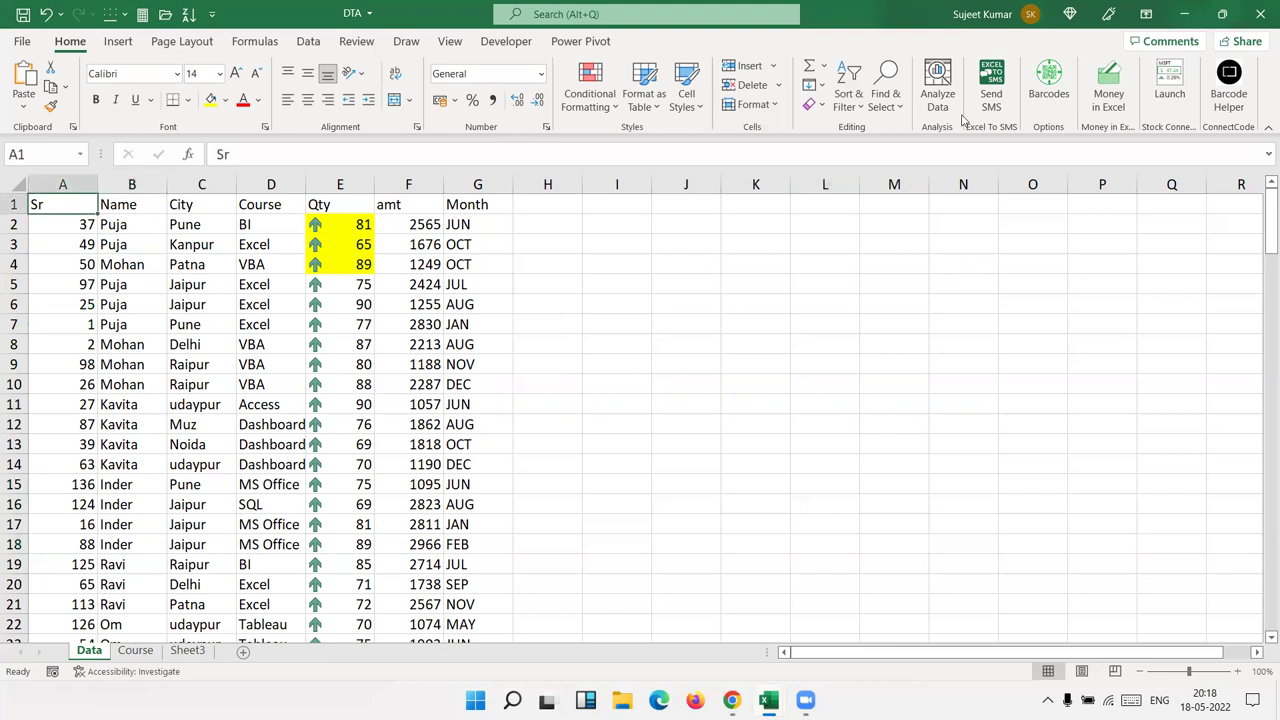
click(858, 106)
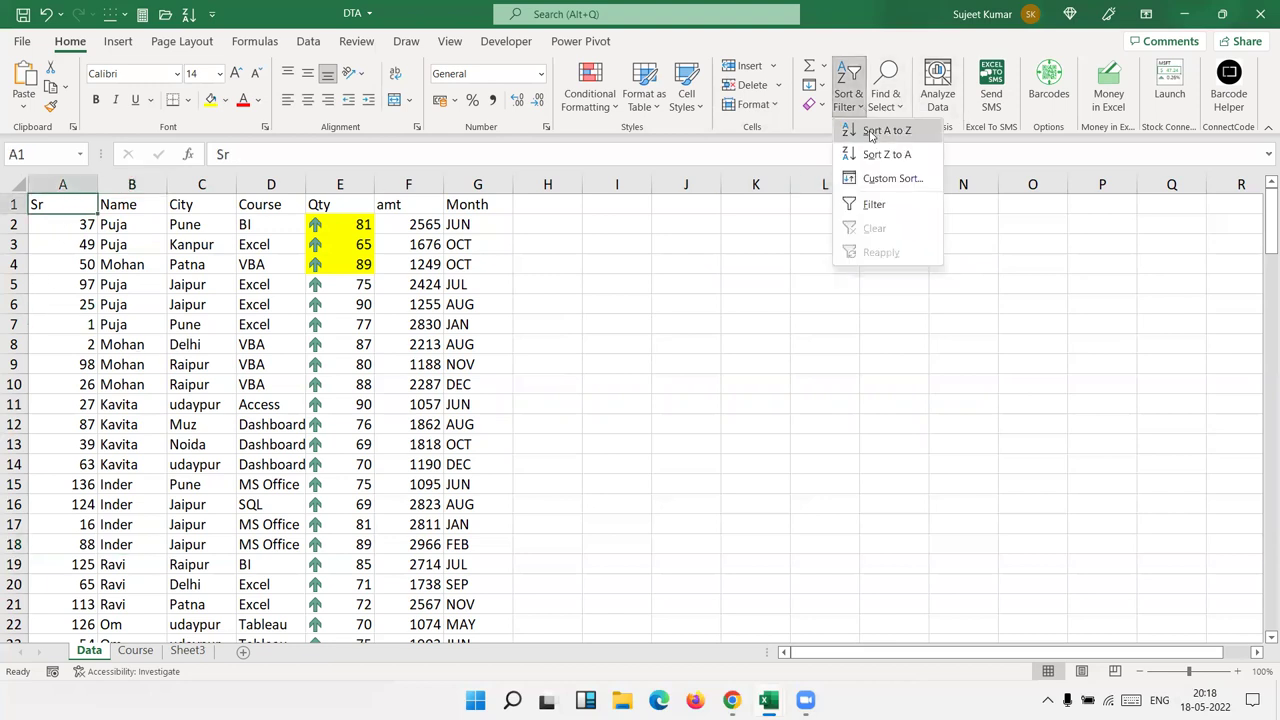
Step: Sort the sales list ascending by Sr and select the first header cell
click(872, 131)
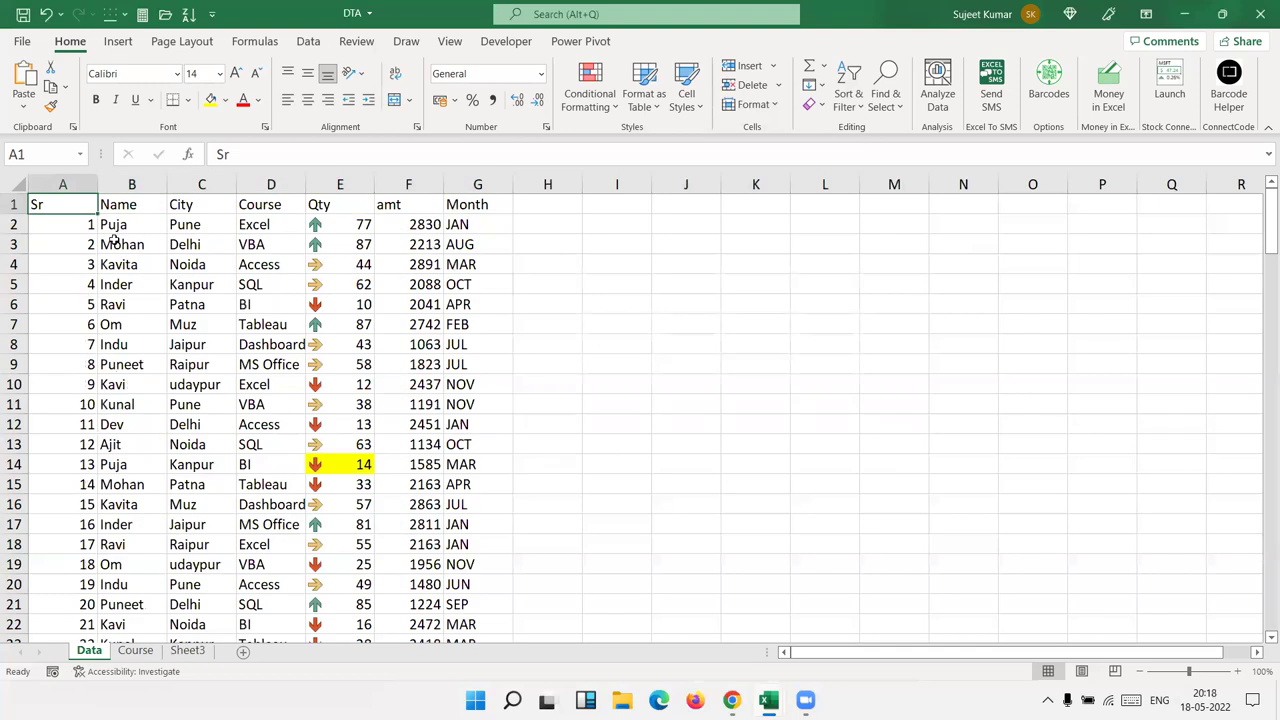
drag(46, 246, 59, 334)
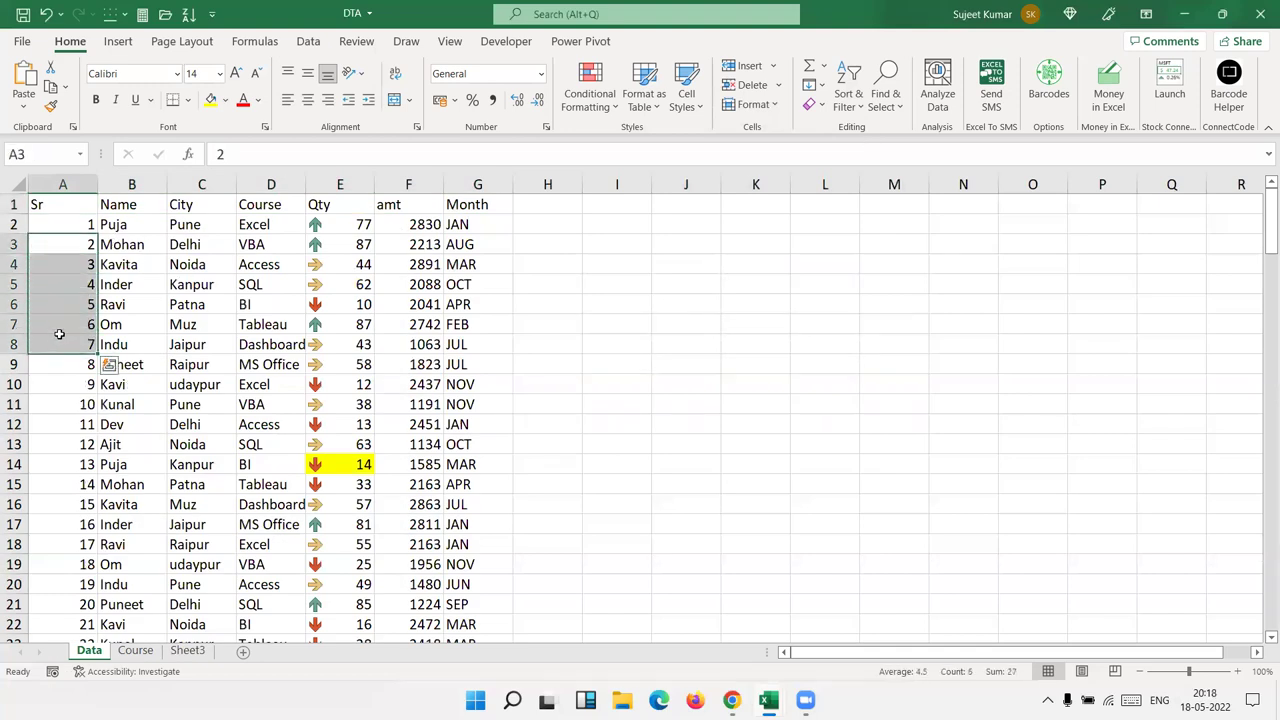
click(76, 216)
click(76, 206)
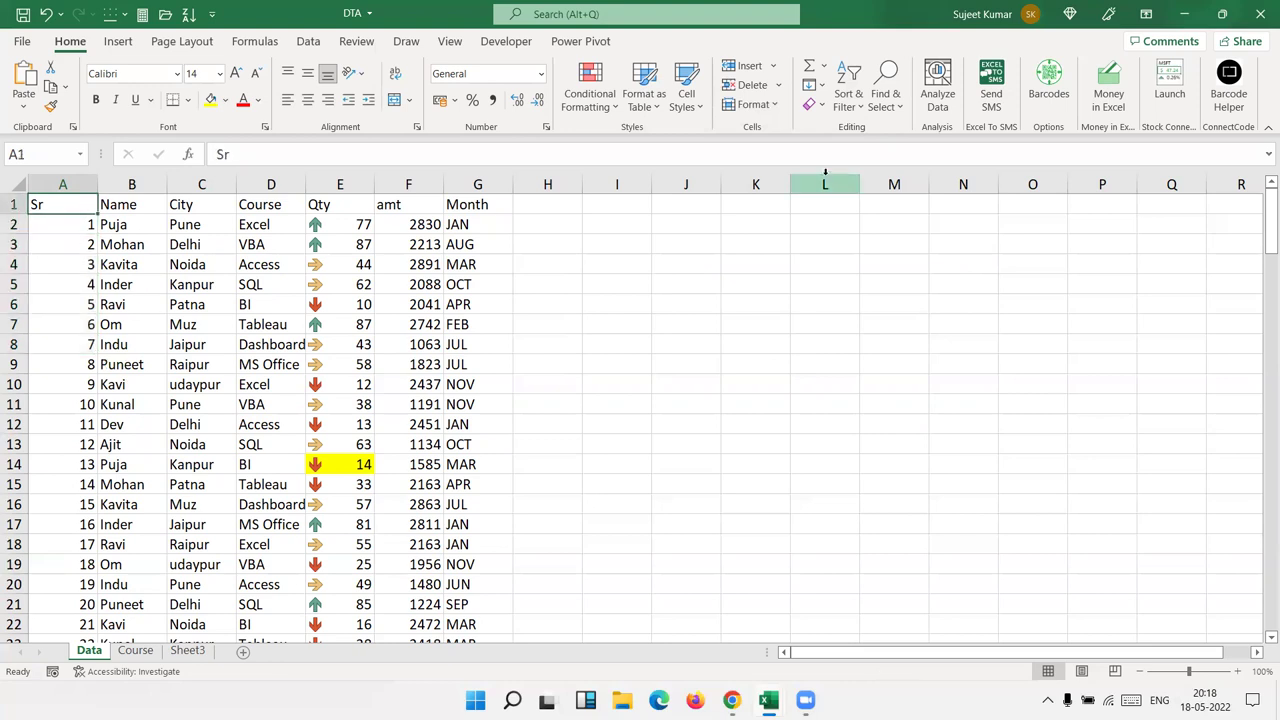
click(856, 104)
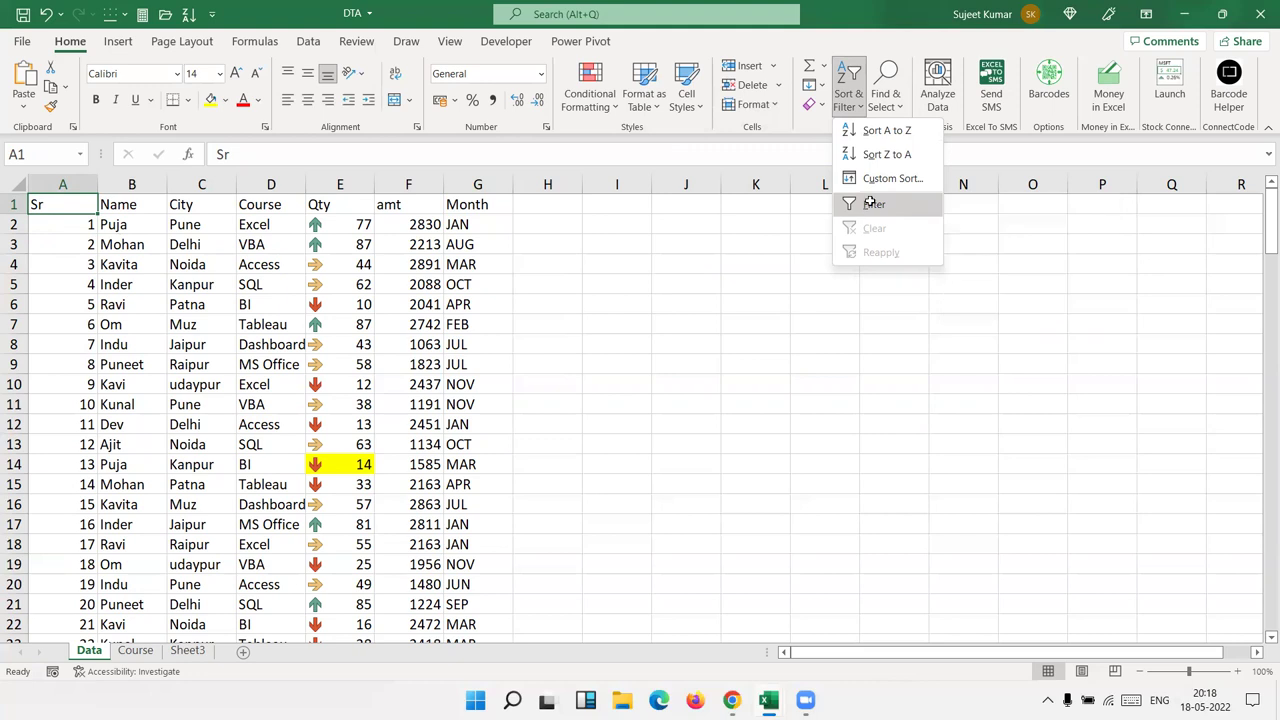
Step: Turn on header filters and filter Name to one person's rows (13 of 145)
click(873, 204)
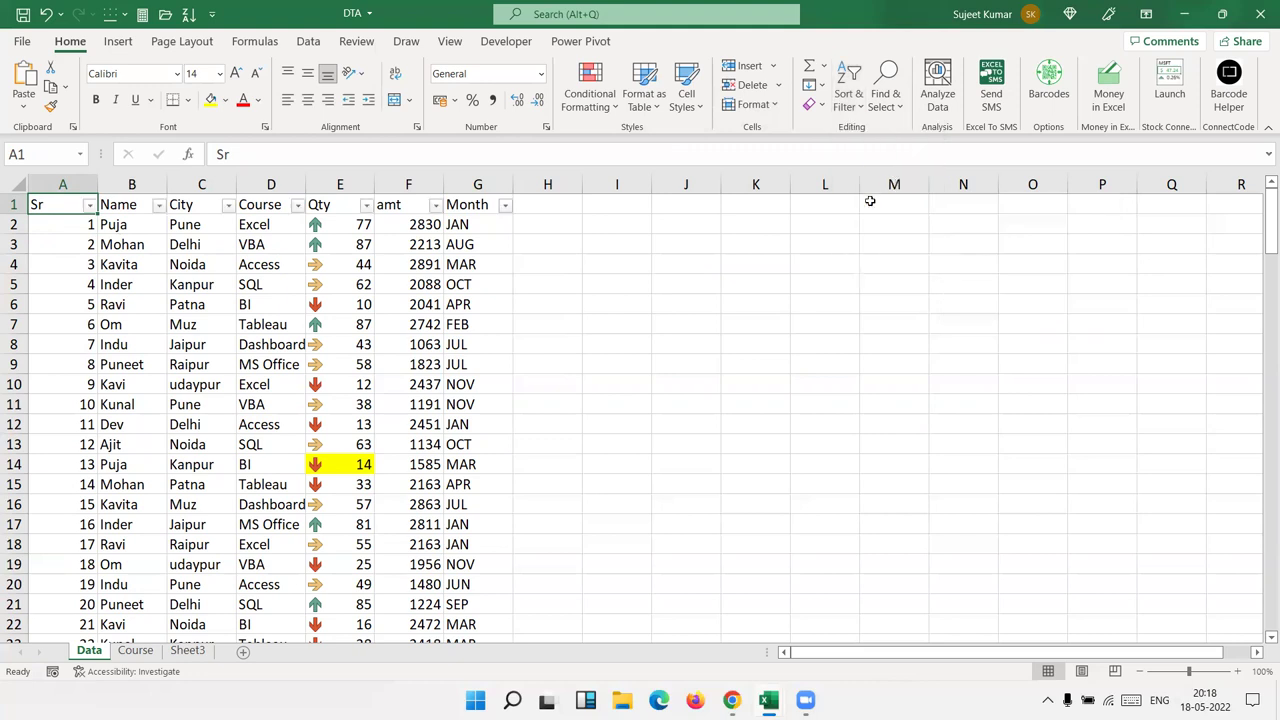
click(201, 262)
click(159, 205)
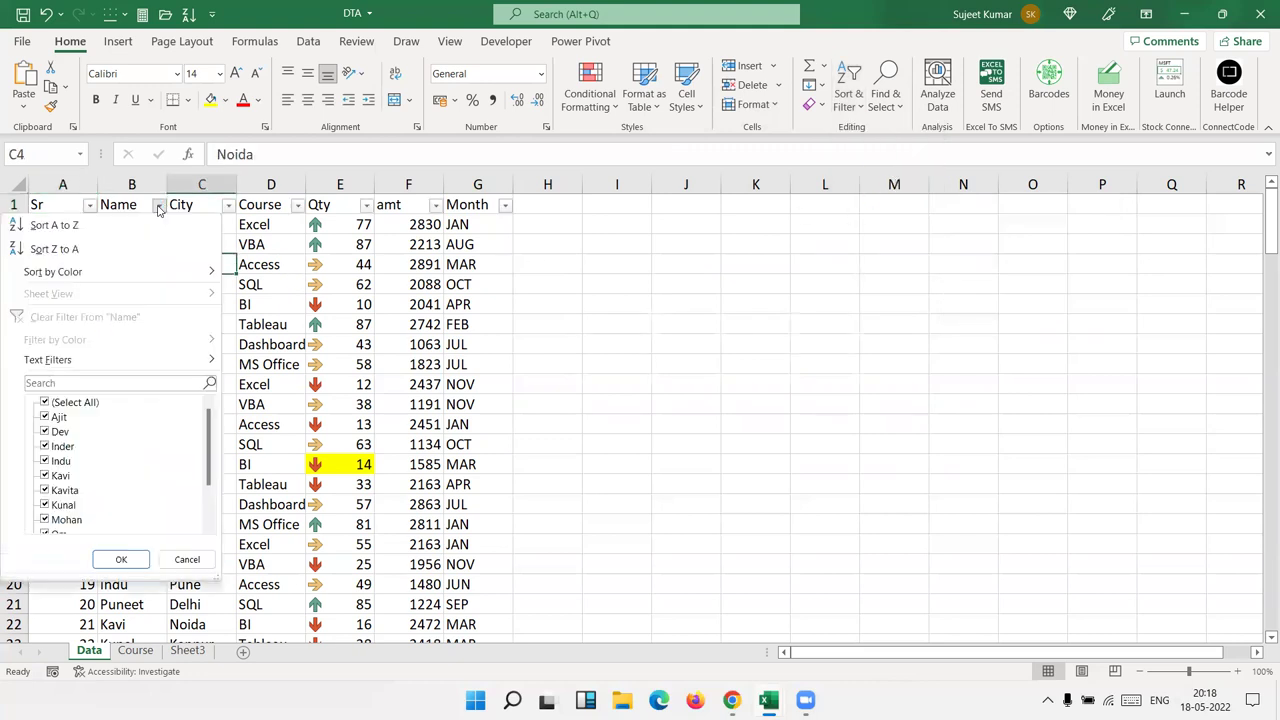
drag(208, 428, 207, 485)
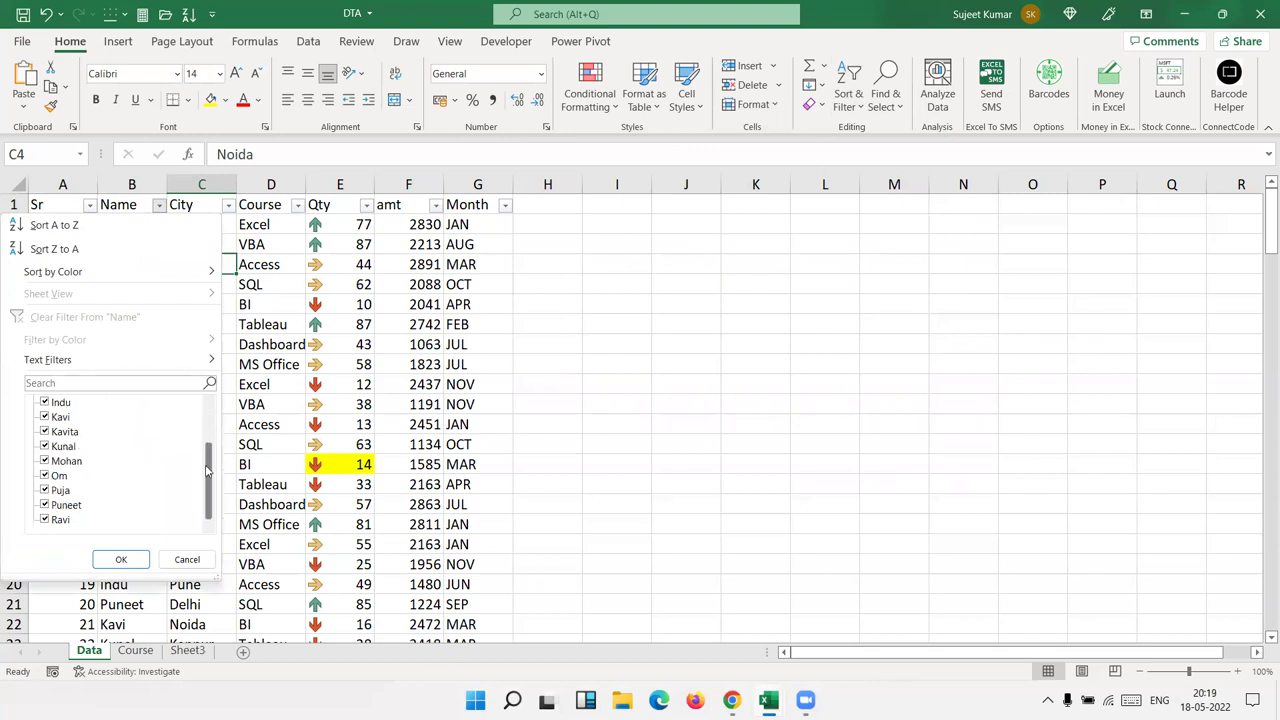
drag(209, 462, 222, 425)
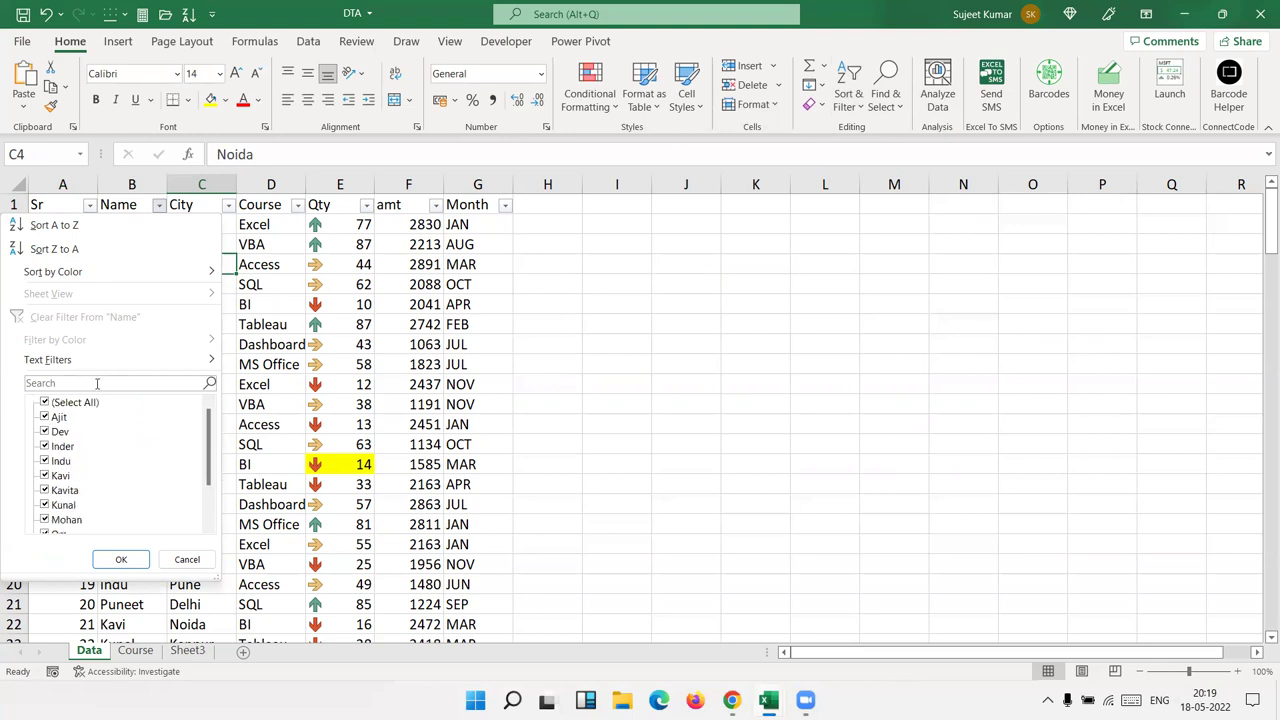
click(44, 403)
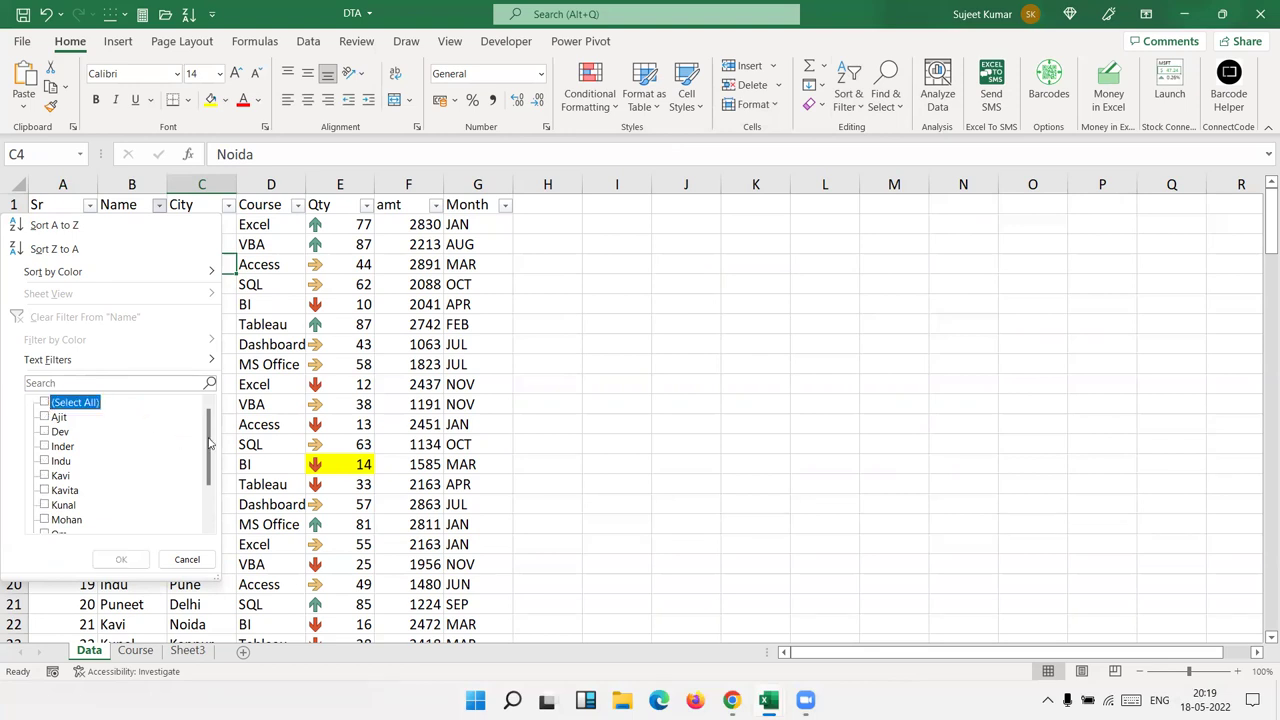
drag(210, 442, 209, 490)
click(44, 491)
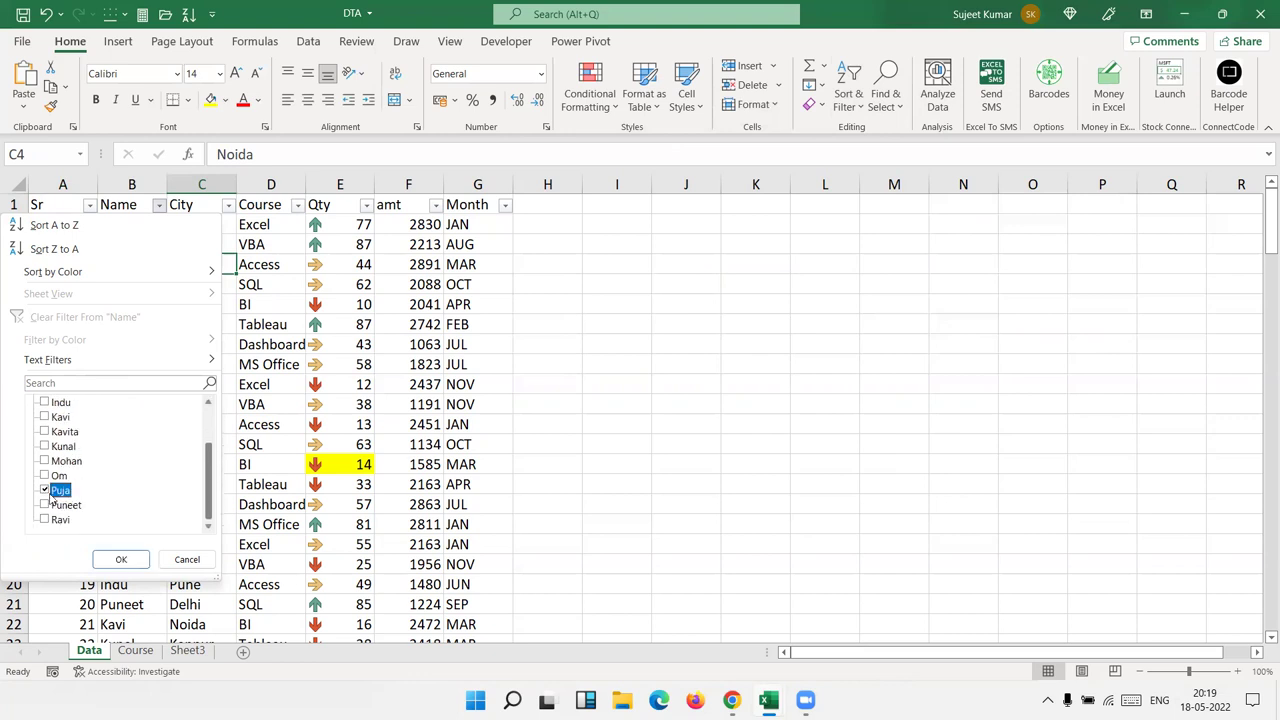
click(121, 560)
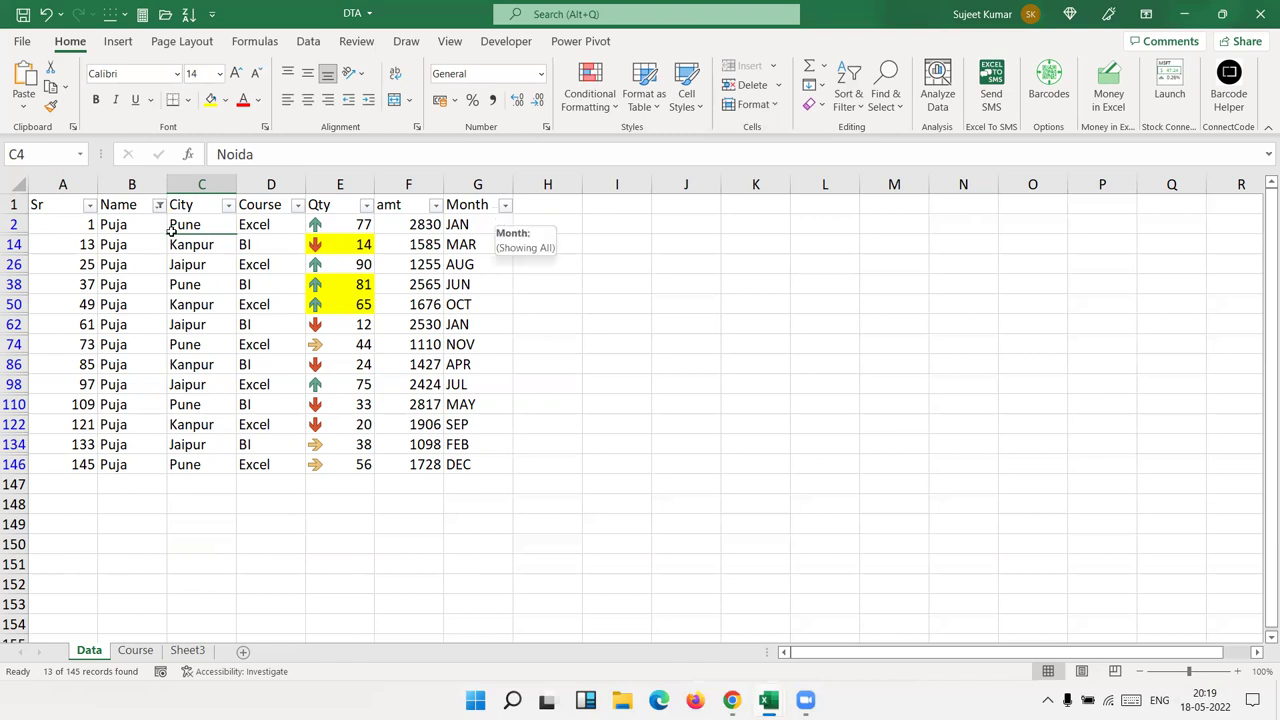
Step: Filter the Course column to show only Excel courses
click(297, 205)
click(127, 416)
click(193, 562)
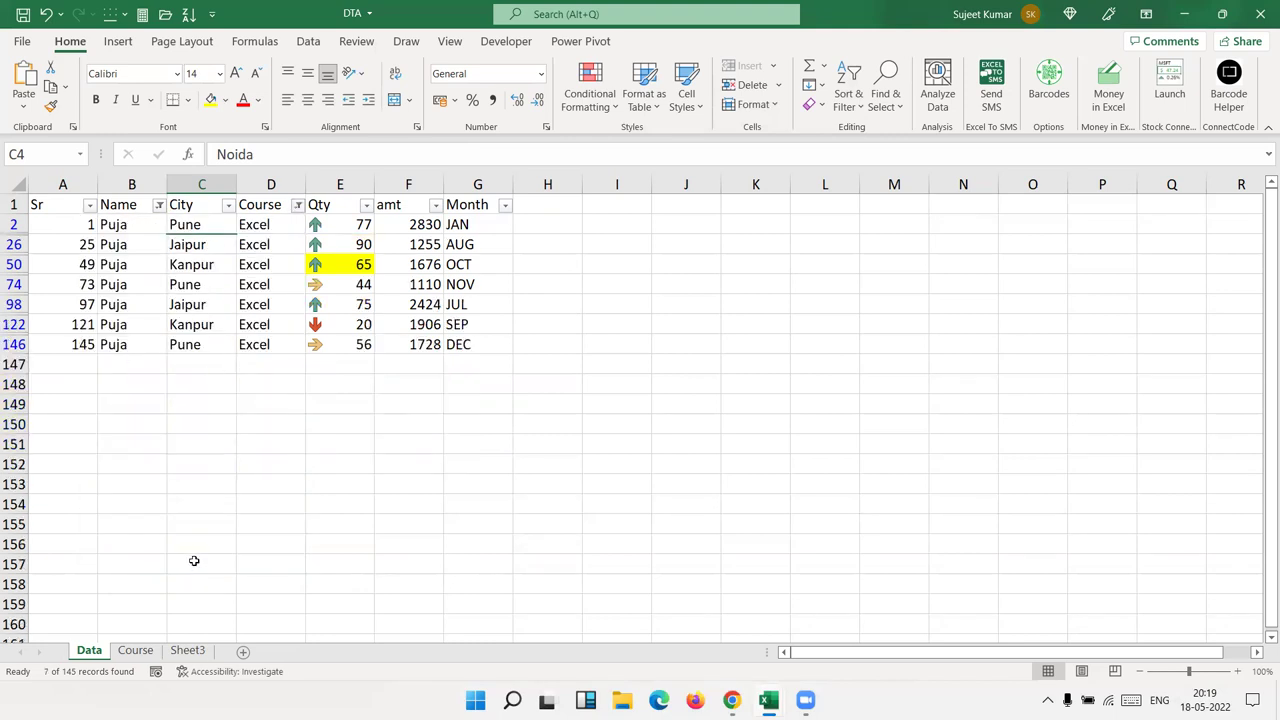
Step: Clear the Course and Name filters so every record shows again
click(297, 205)
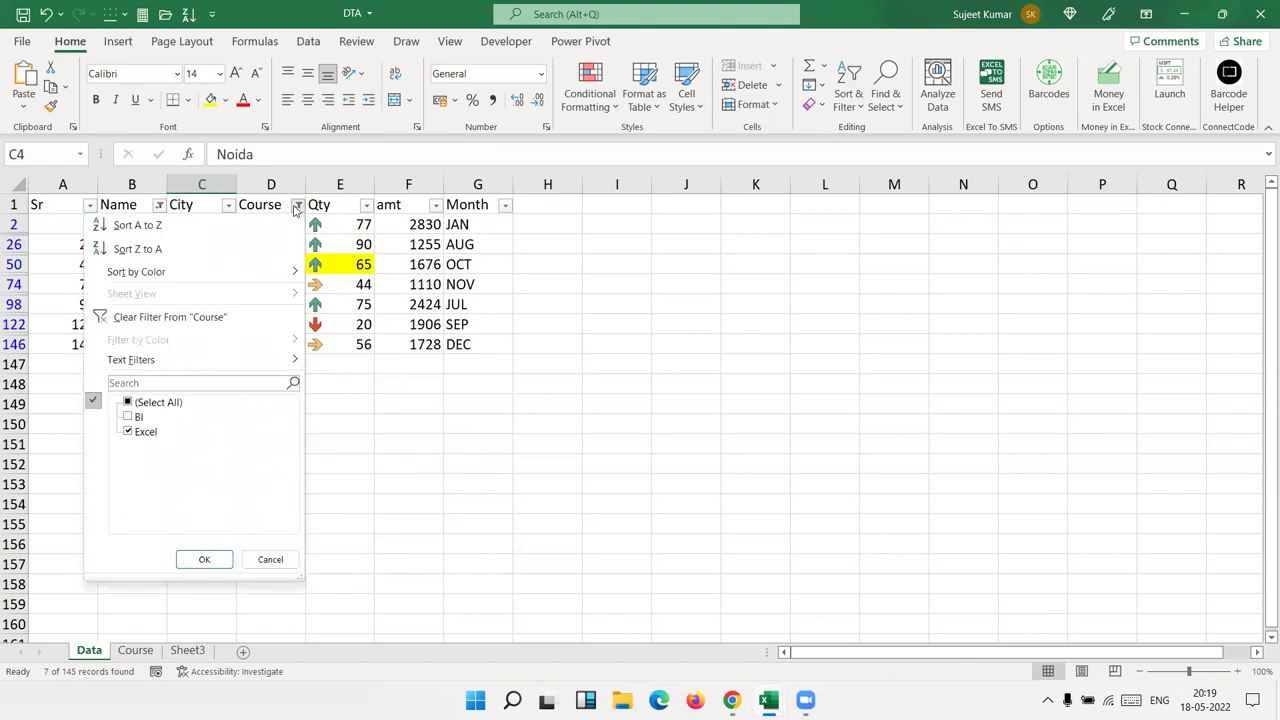
click(138, 326)
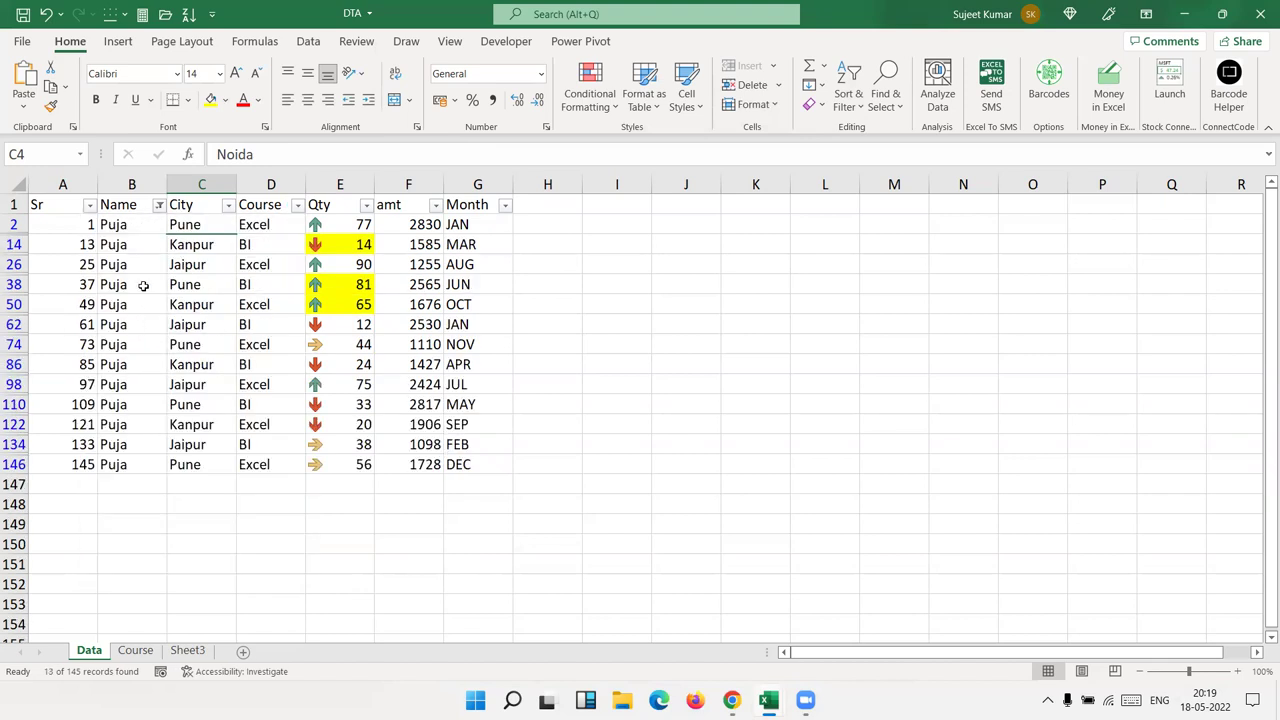
click(159, 205)
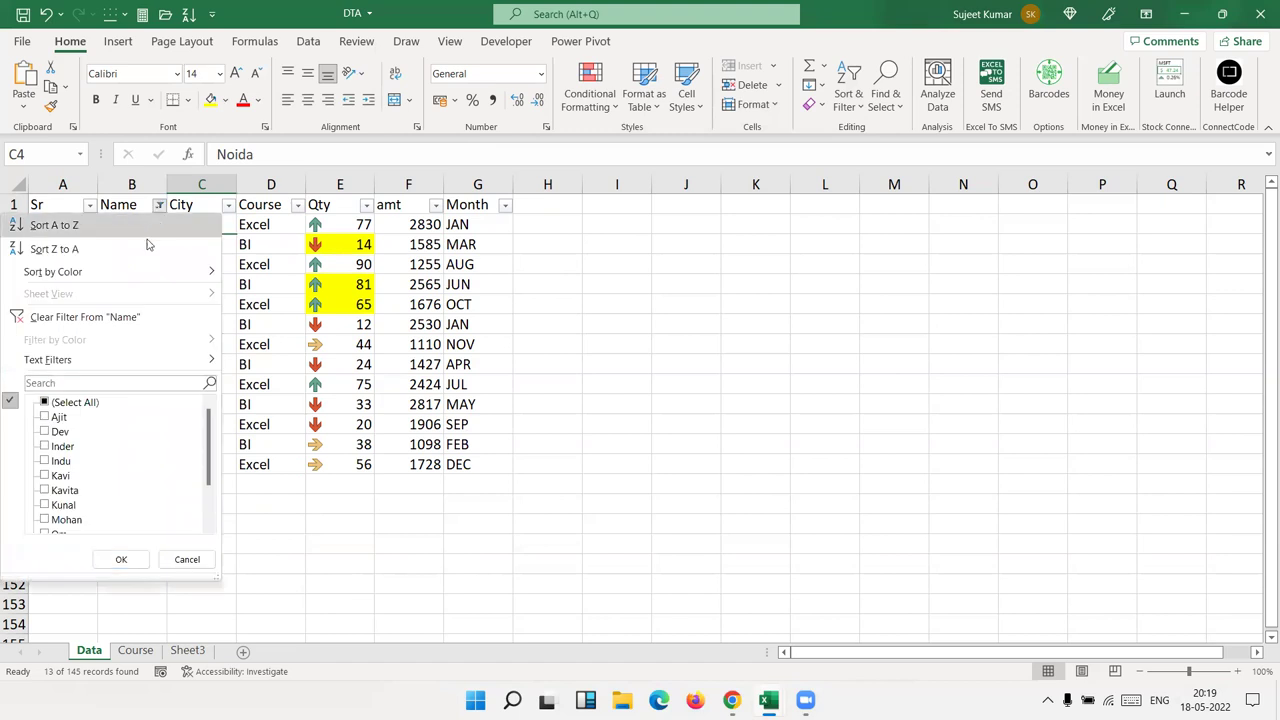
click(96, 316)
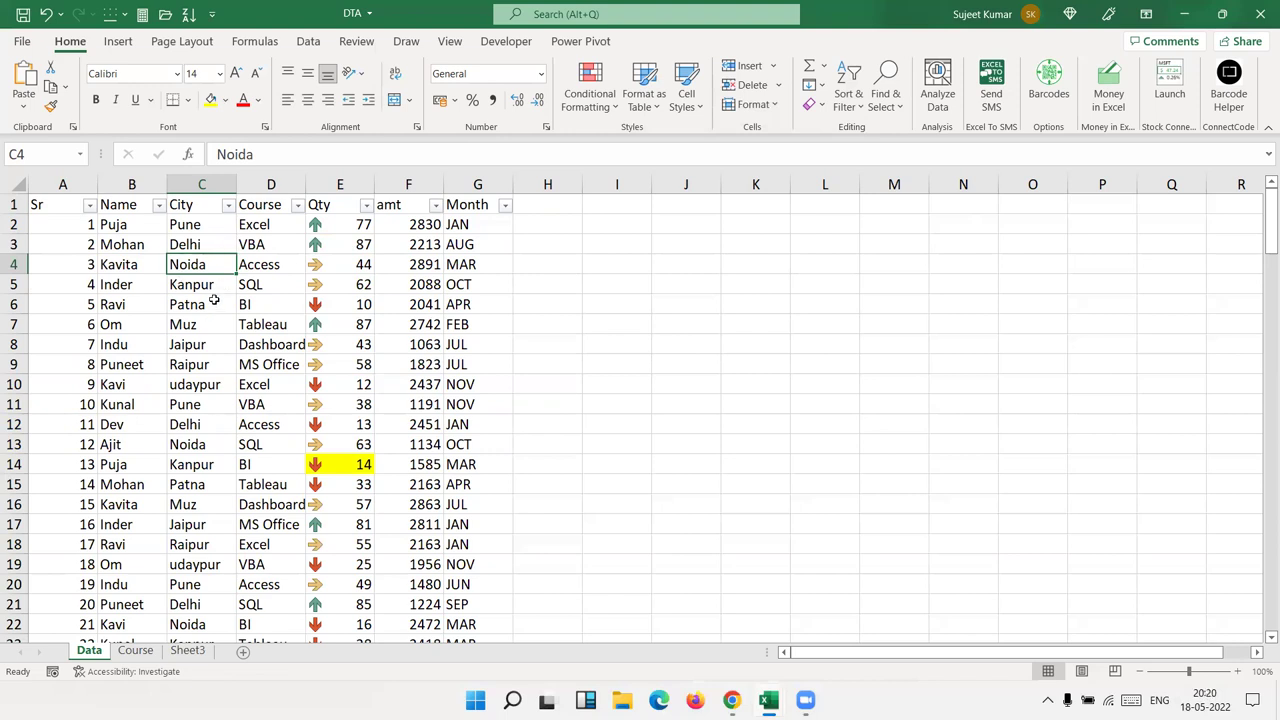
click(90, 205)
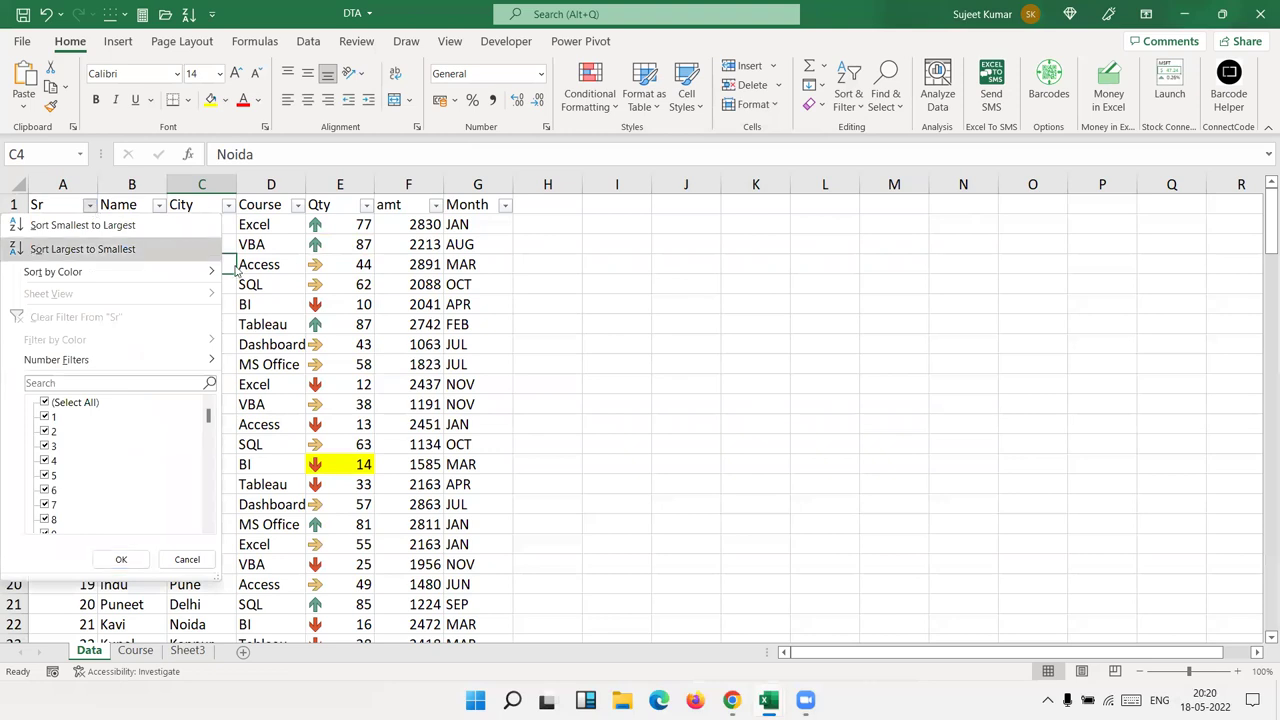
scroll(210, 422, down, 3)
scroll(210, 422, up, 3)
click(293, 396)
Step: Filter Name to three chosen people, then clear the Name filter again
click(159, 206)
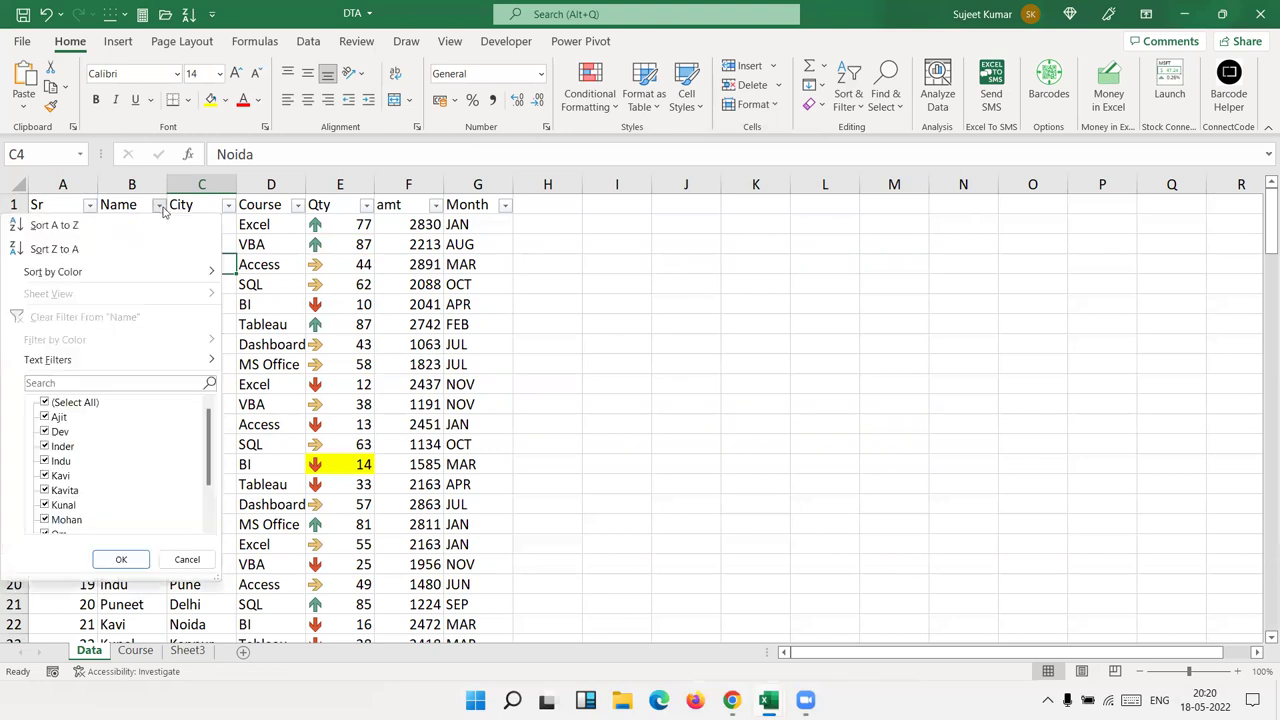
mouse_move(208, 425)
mouse_down()
mouse_move(207, 457)
mouse_move(207, 425)
mouse_up()
click(44, 402)
click(44, 417)
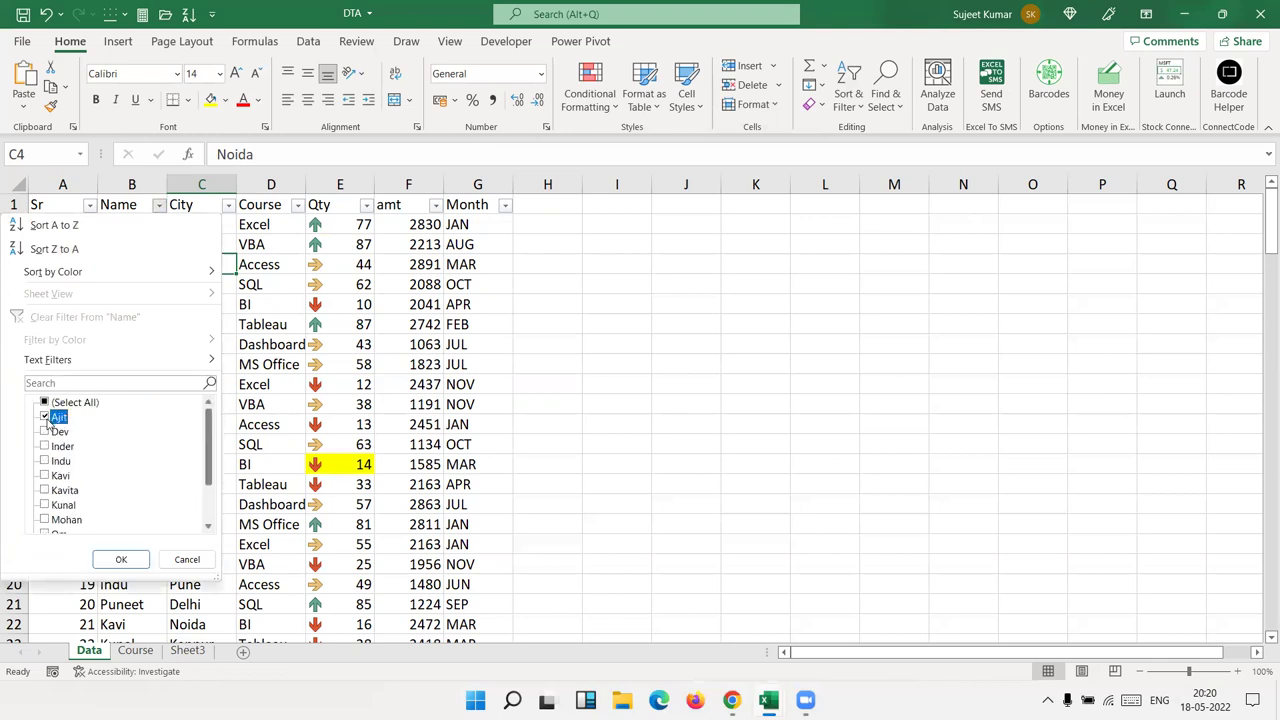
click(44, 476)
click(44, 520)
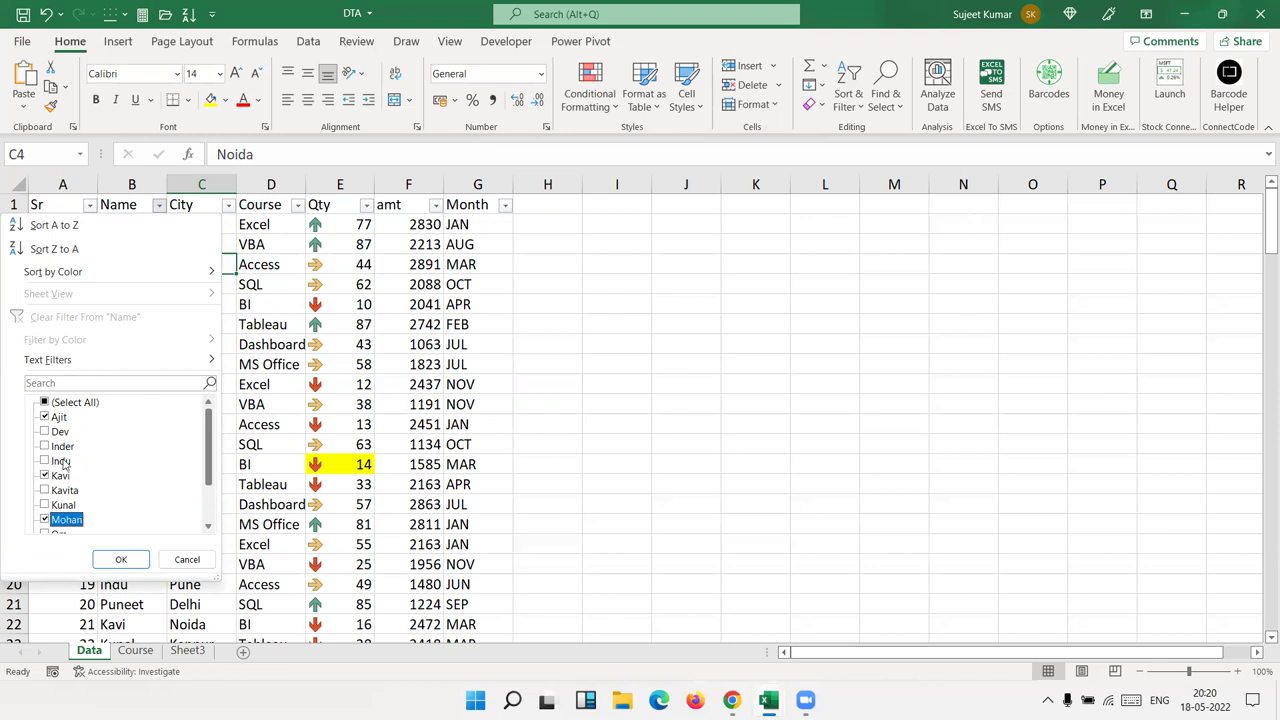
click(125, 560)
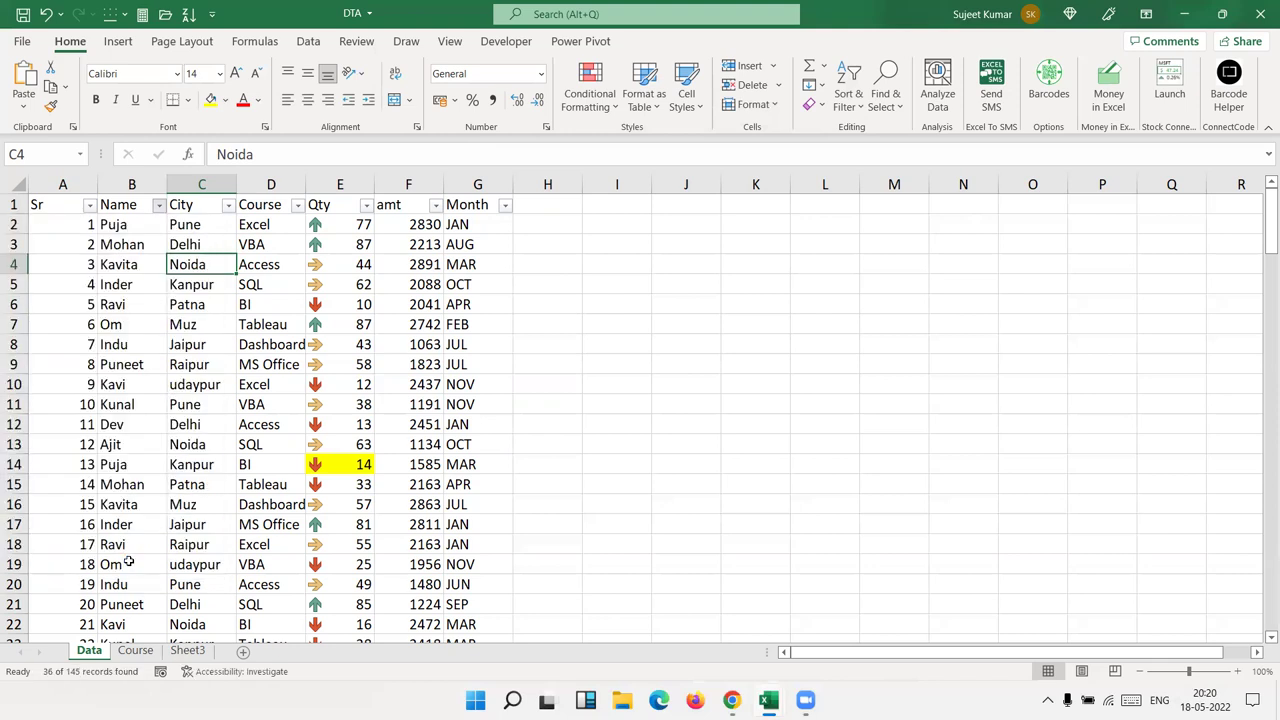
click(160, 205)
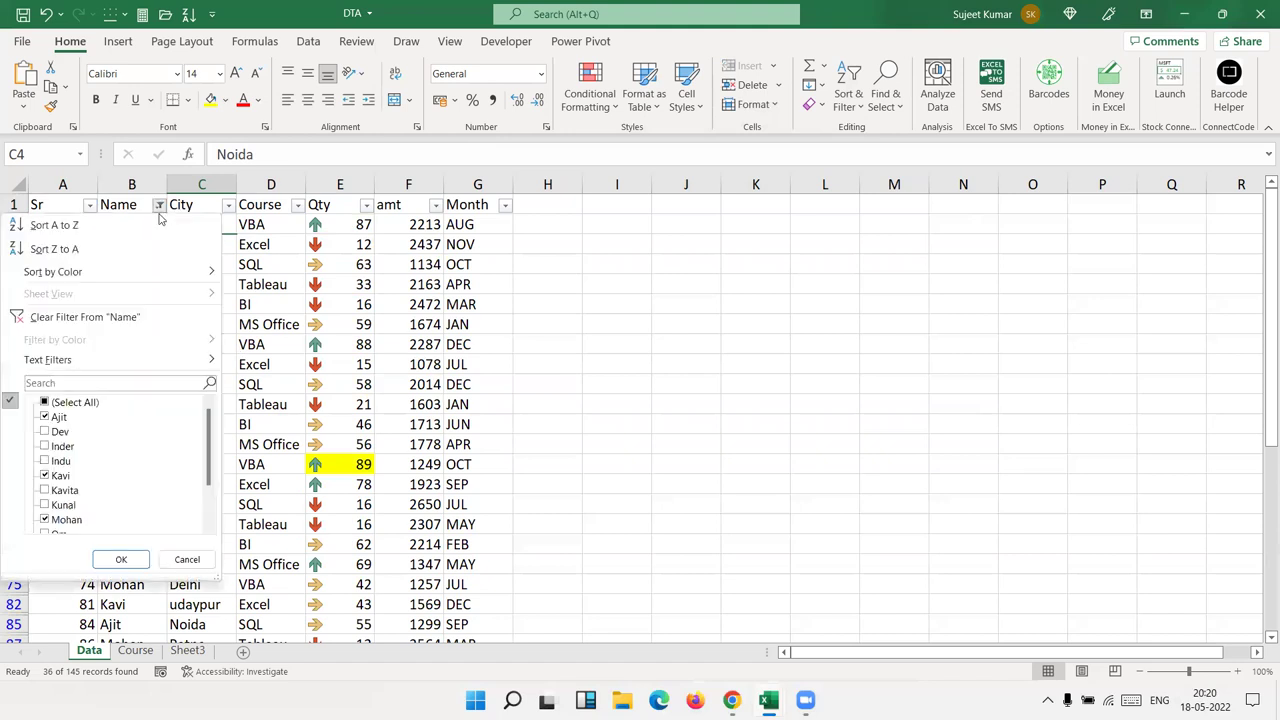
click(50, 323)
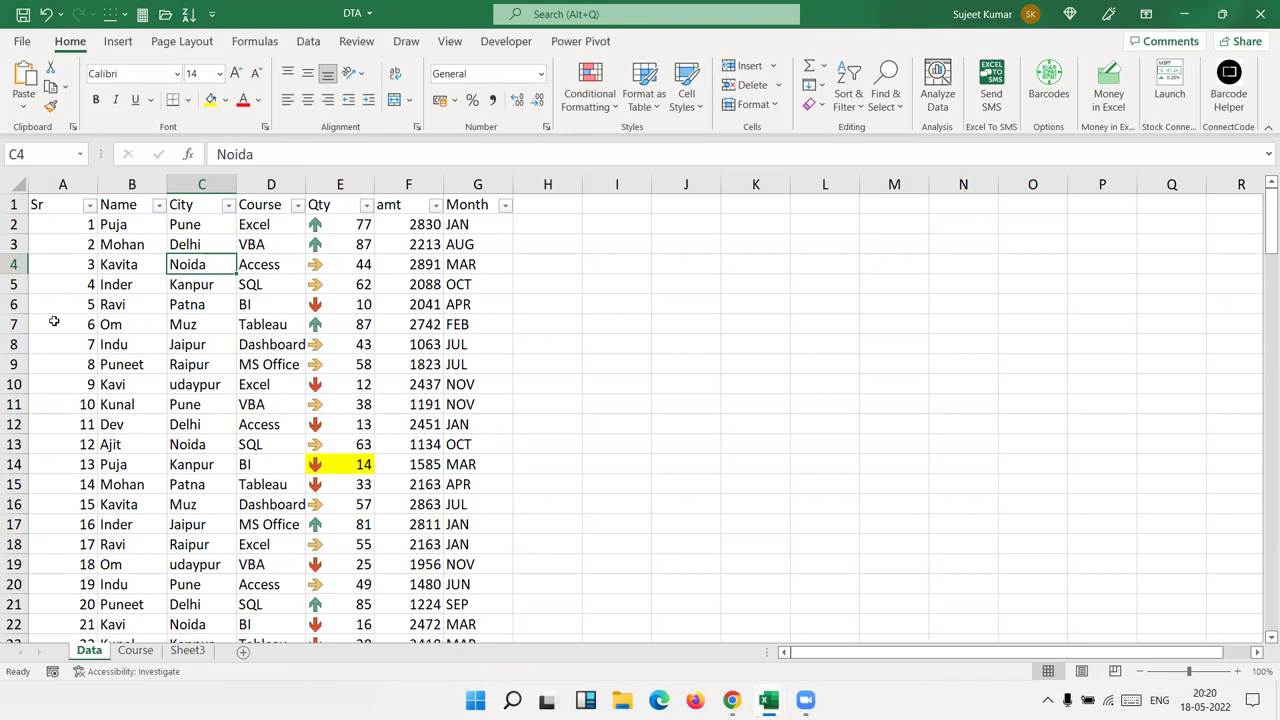
Step: Replace the name in B12 with a new two-word full name
drag(112, 245, 127, 486)
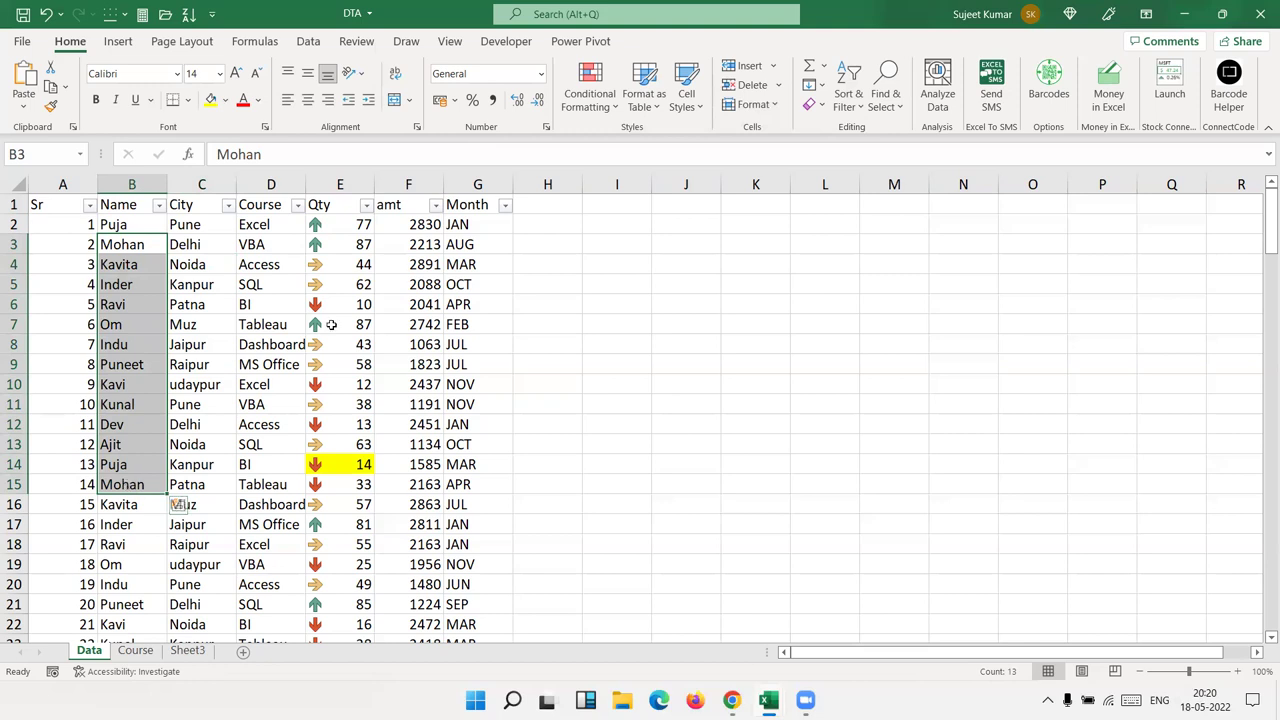
drag(366, 226, 362, 398)
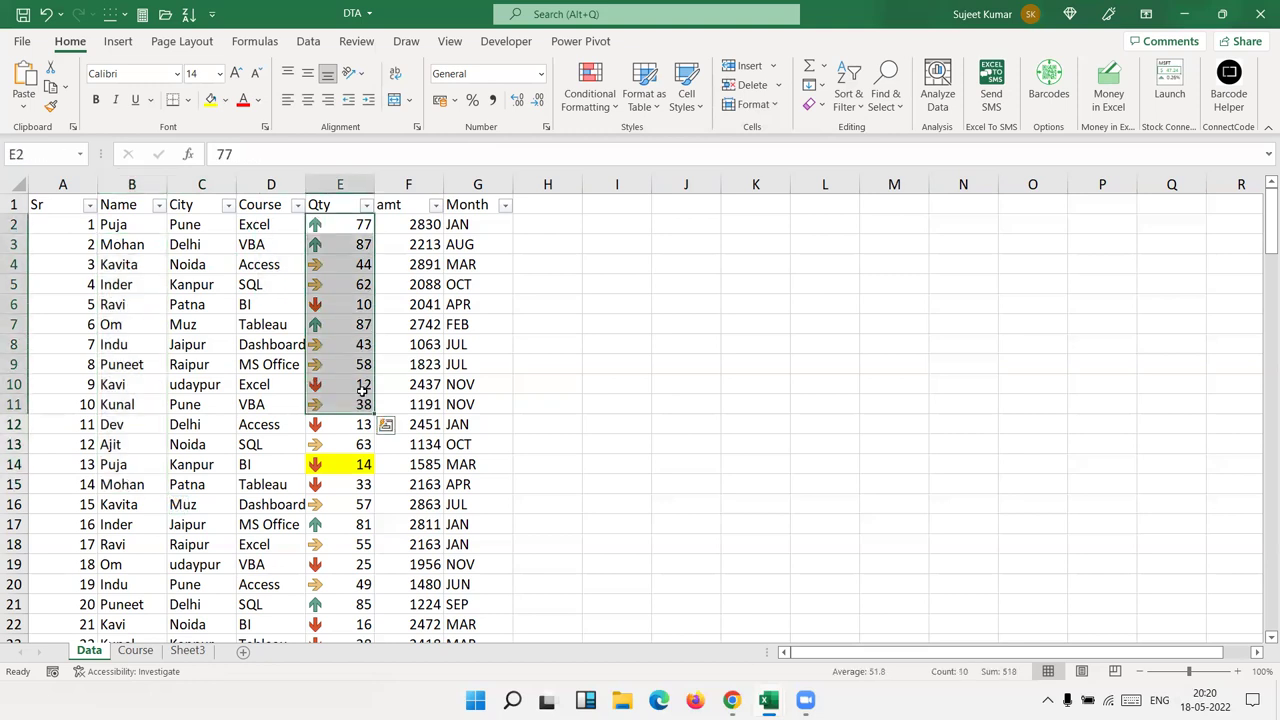
click(196, 267)
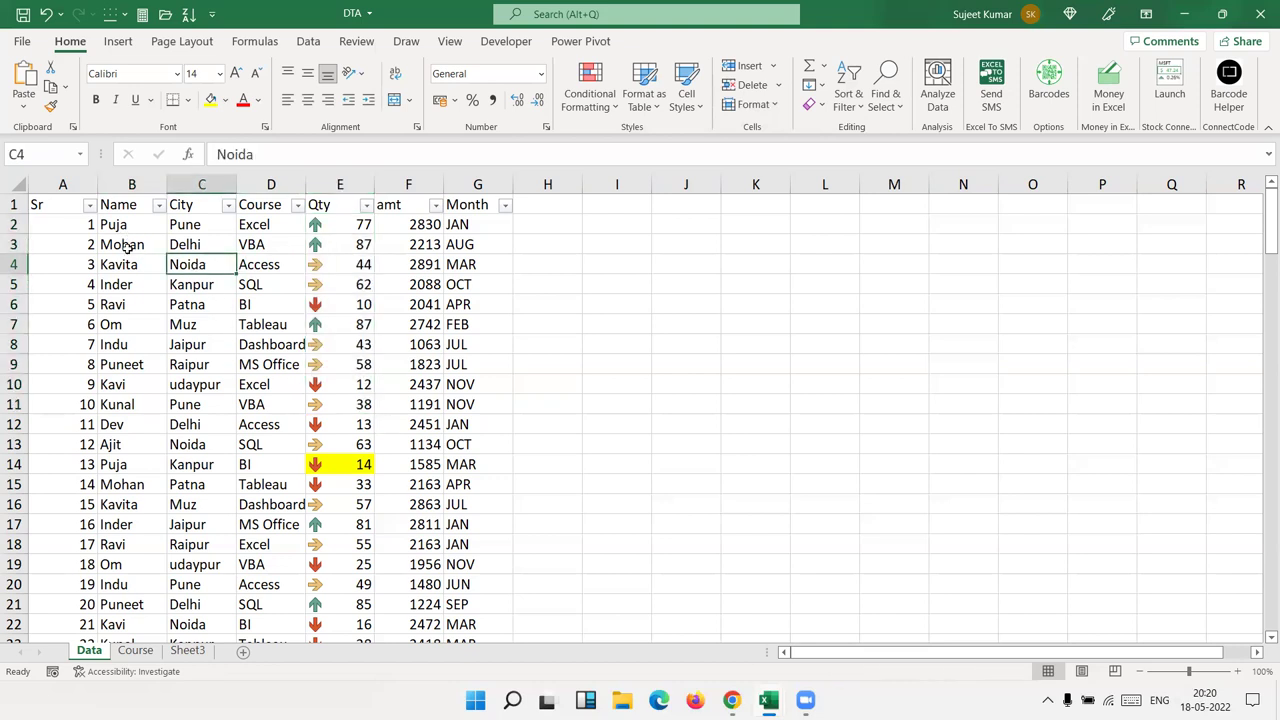
click(119, 426)
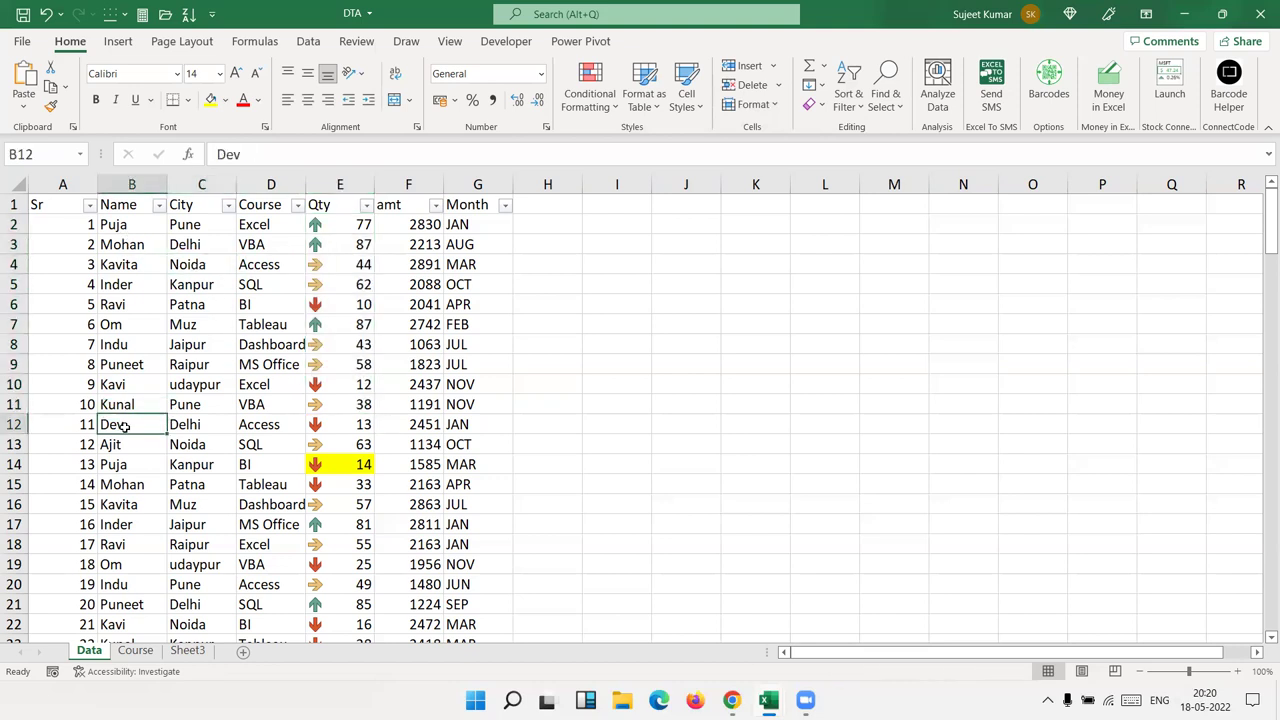
text(Puja Singh)
key(Return)
key(Return)
Step: Copy B12's new name into B20 and B26, then return to the top of the sheet
key(Down)
key(Down)
key(Down)
key(Down)
key(Down)
key(Up)
key(Up)
key(Up)
key(Up)
key(Up)
key(Up)
key(Up)
key(Up)
key(Down)
key(ctrl+c)
key(Down)
key(Down)
key(Down)
key(Down)
key(Down)
key(Down)
key(ctrl+v)
key(Down)
key(Down)
key(Down)
key(Down)
key(Down)
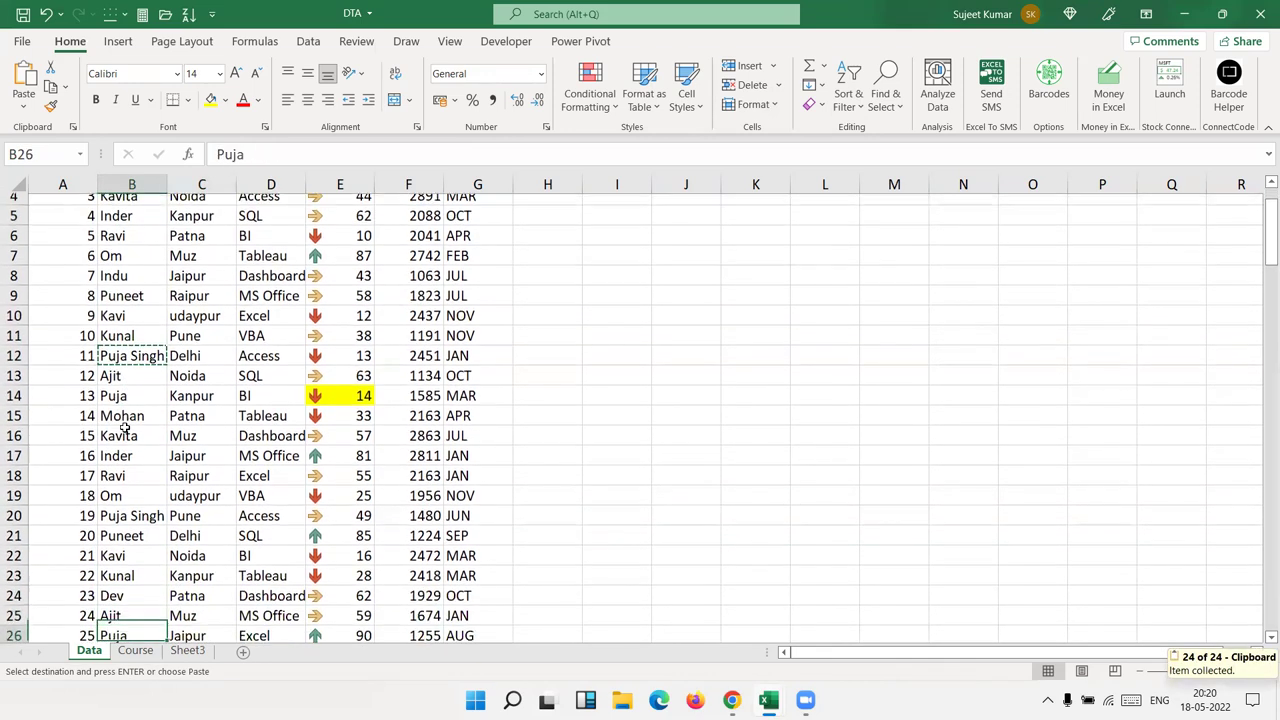
key(Down)
key(ctrl+v)
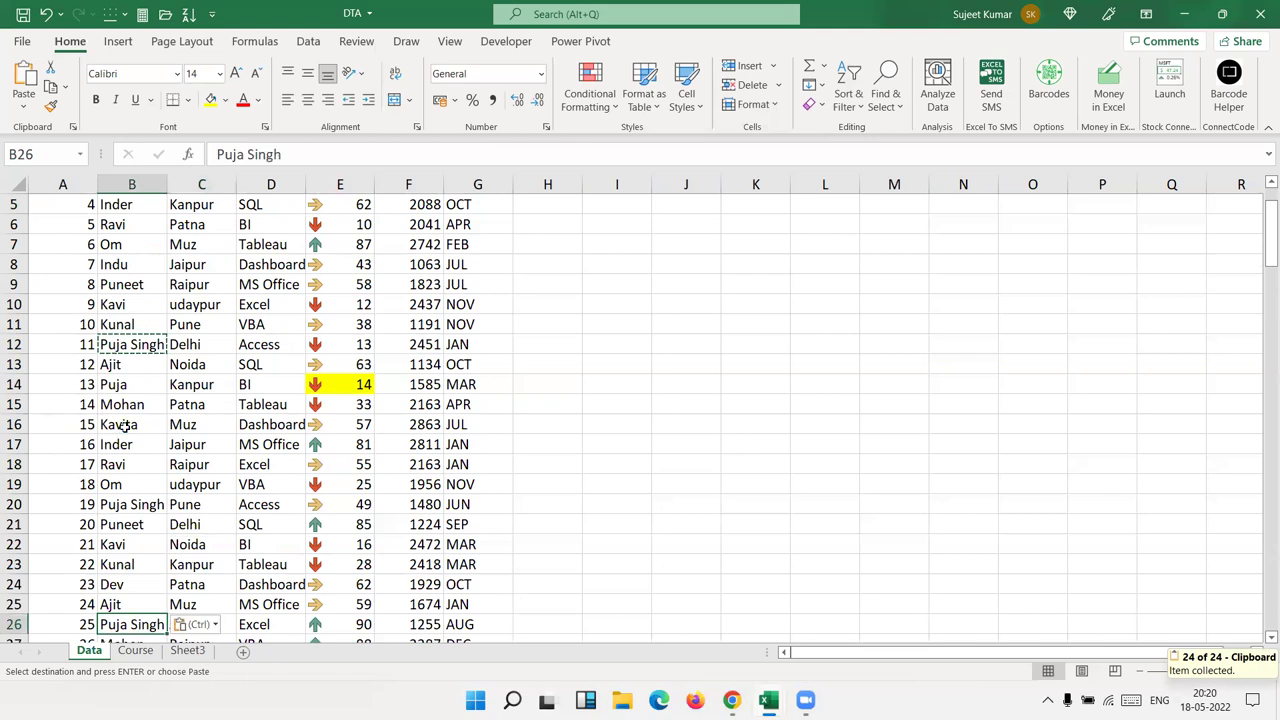
key(Up)
key(ctrl+Up)
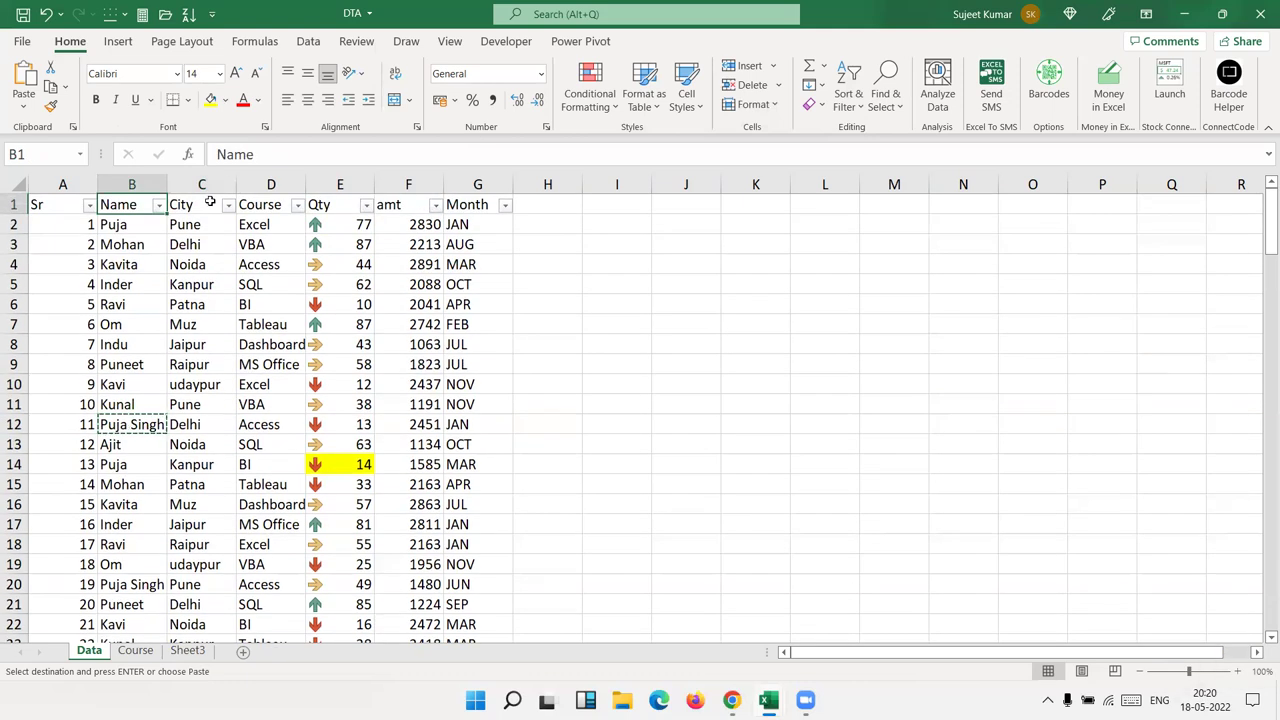
Step: Tick and then untick the two matching name entries in the Name filter list
click(158, 204)
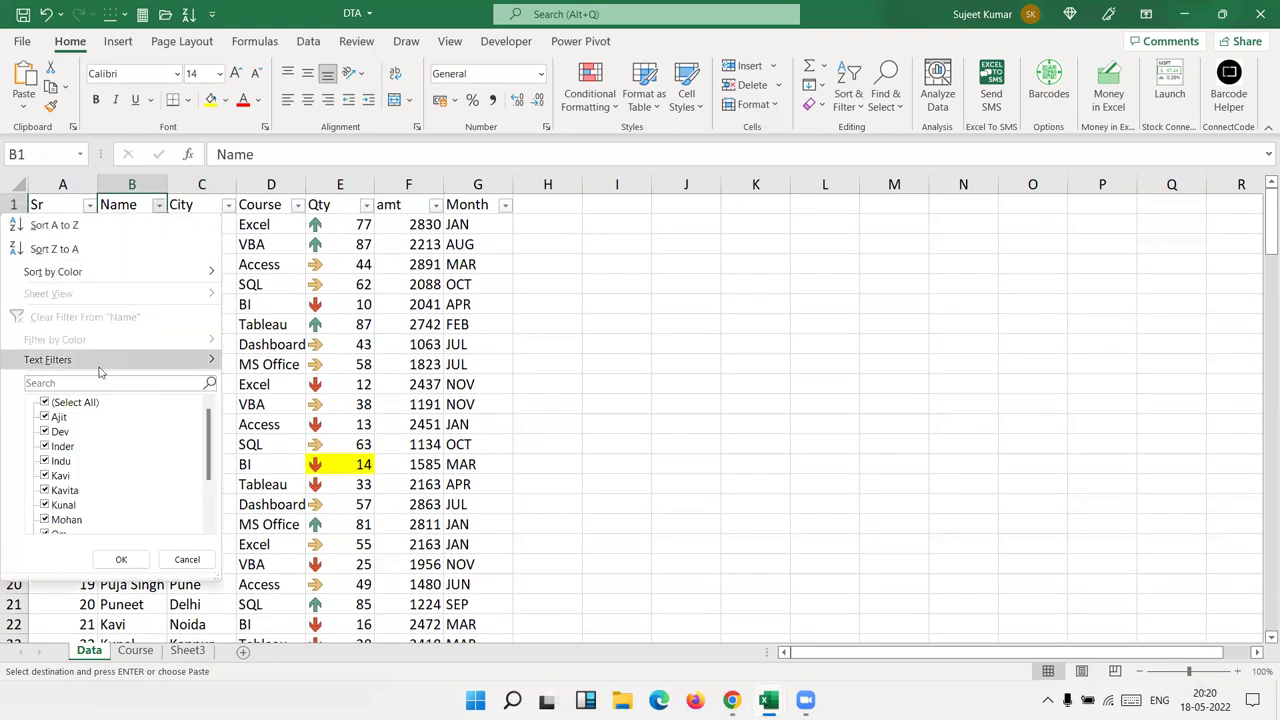
click(45, 402)
drag(210, 445, 210, 485)
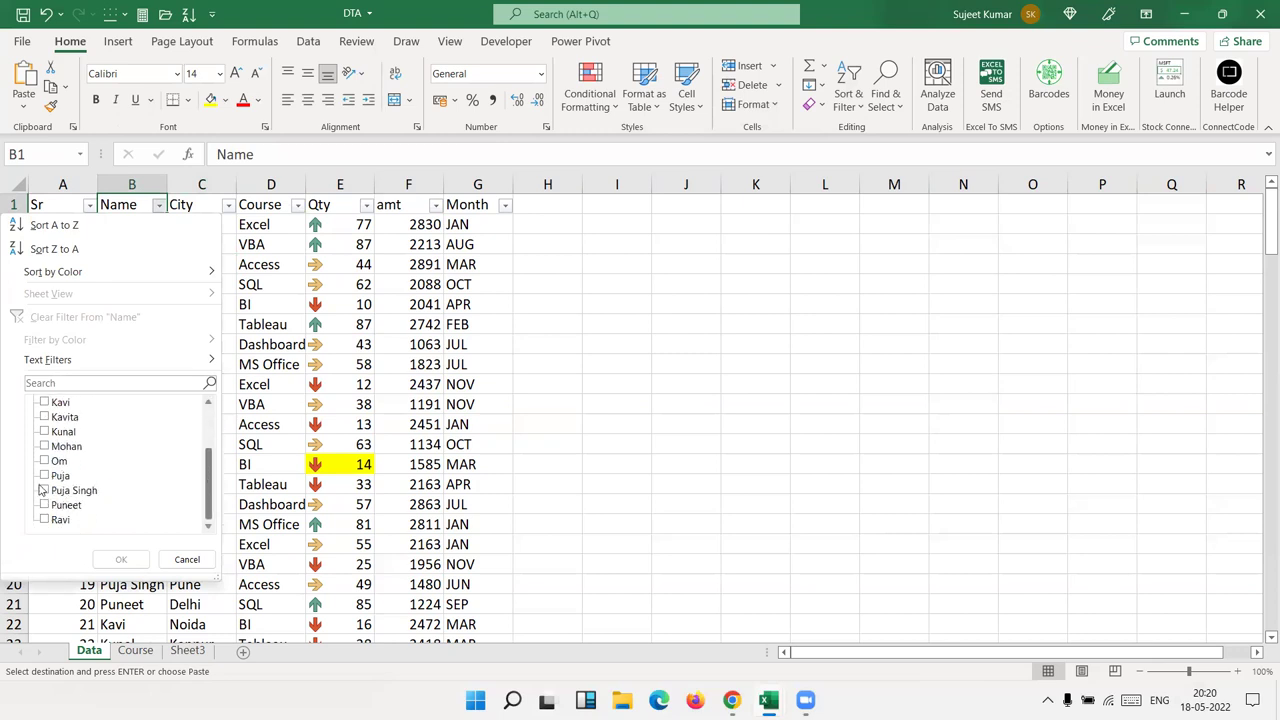
click(43, 490)
click(44, 475)
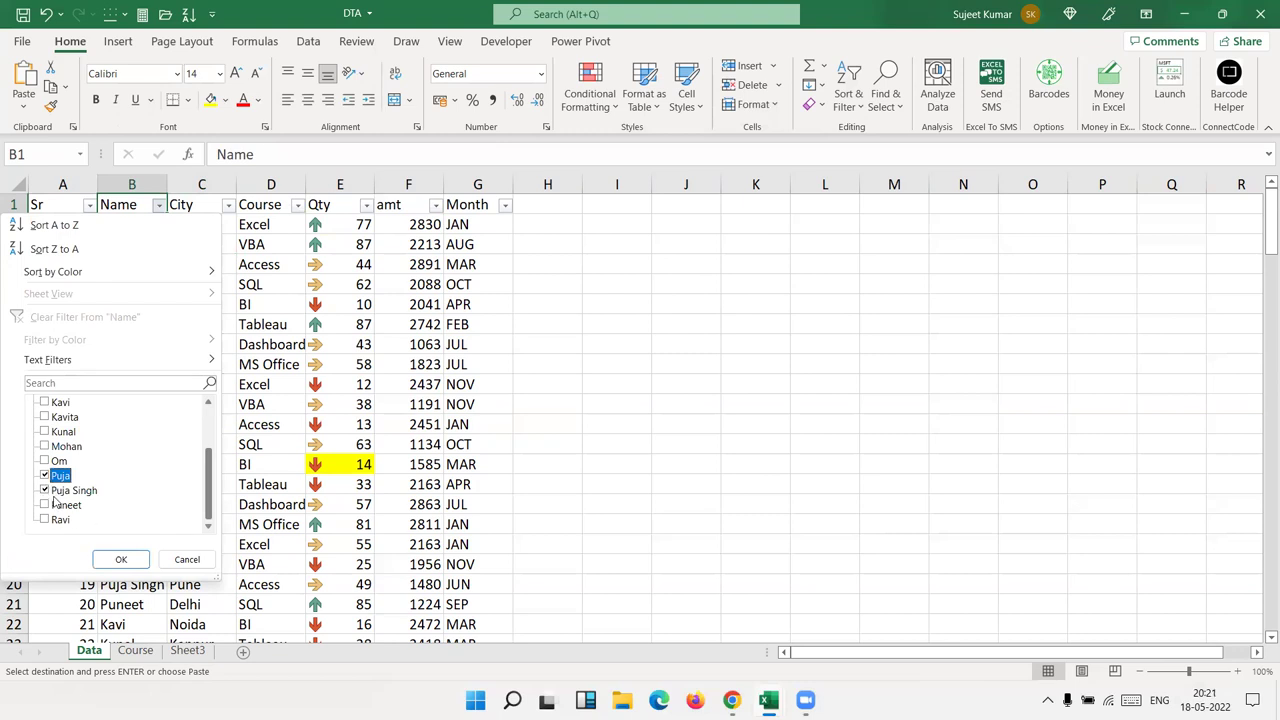
click(44, 476)
click(43, 490)
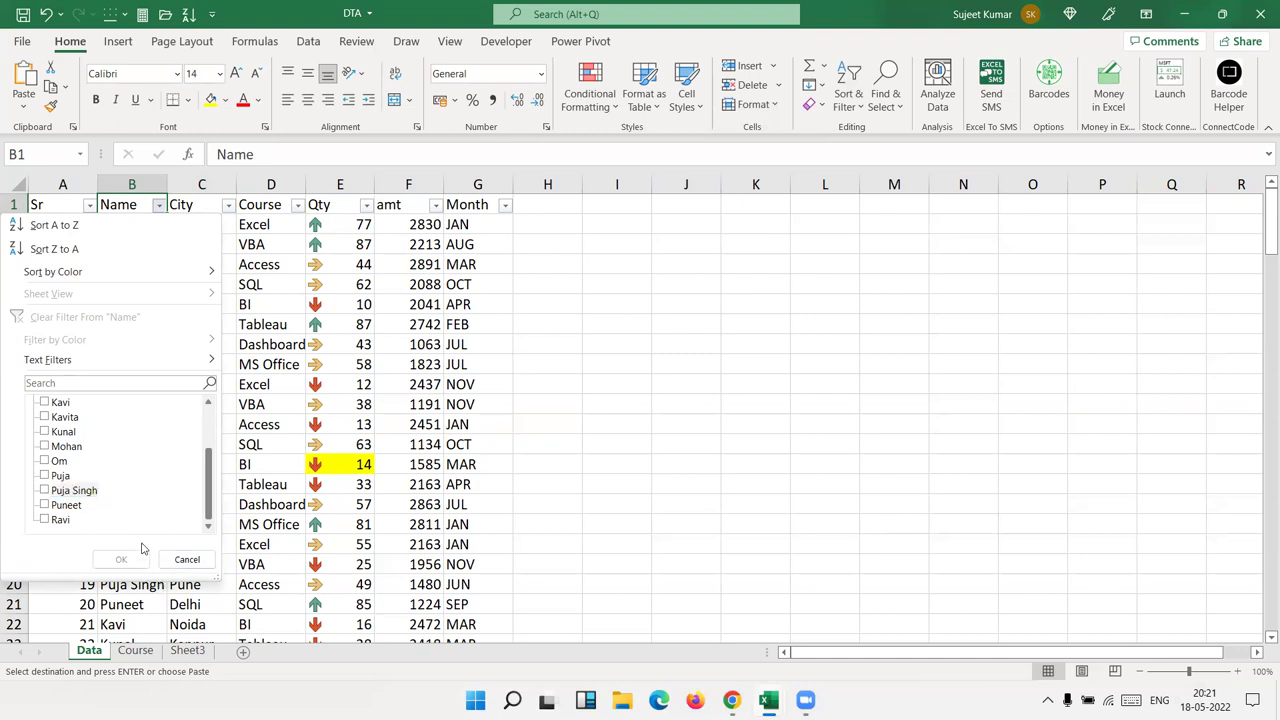
Step: Apply a Name 'contains' text filter for the shared first name
mouse_move(141, 363)
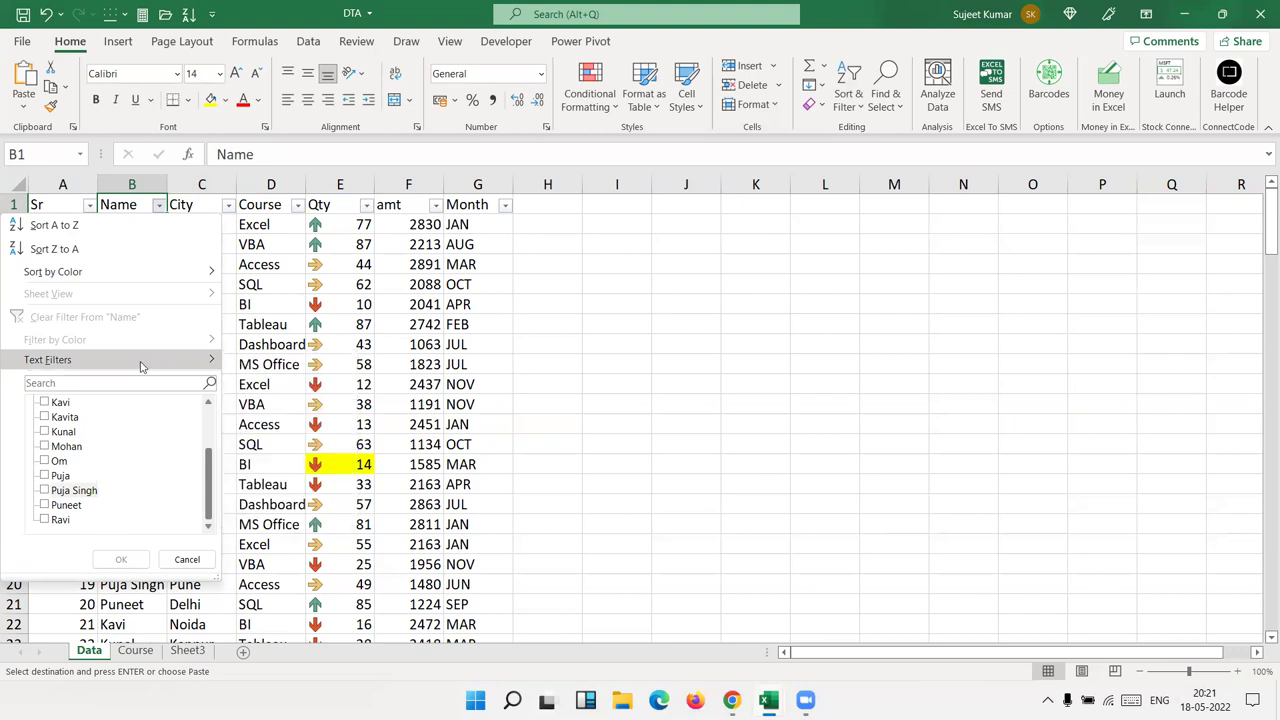
mouse_move(214, 362)
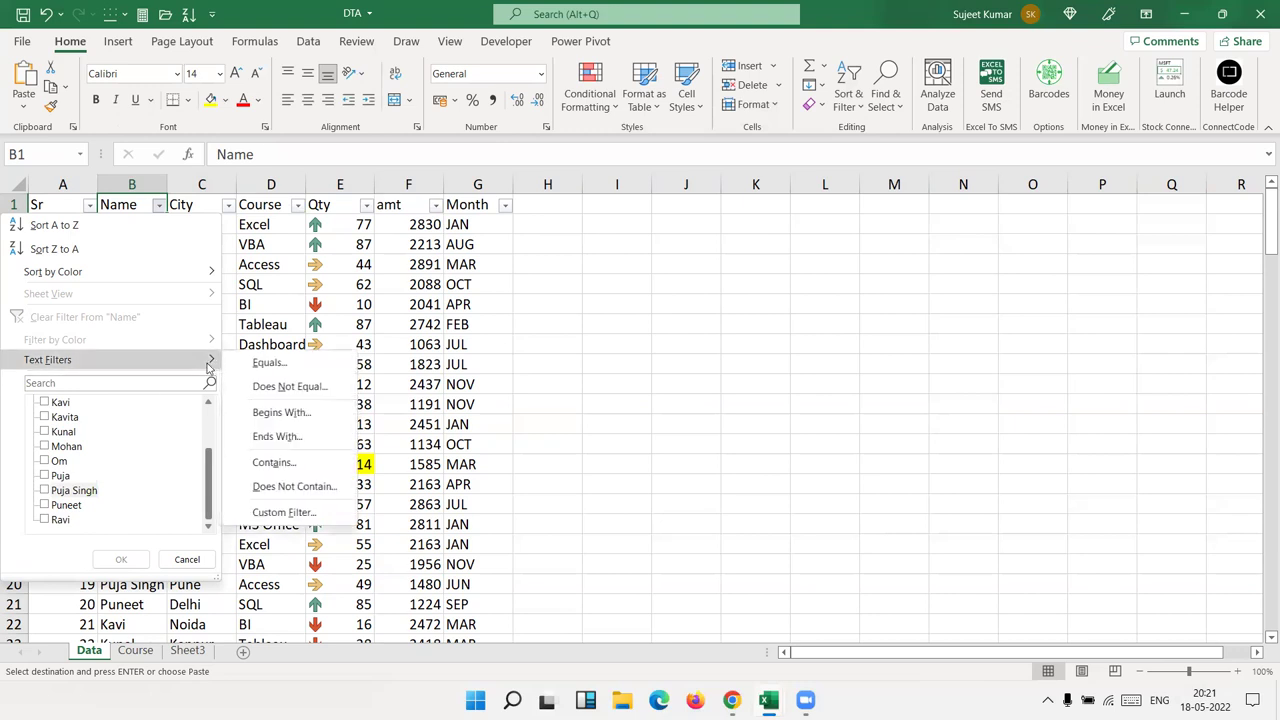
click(283, 470)
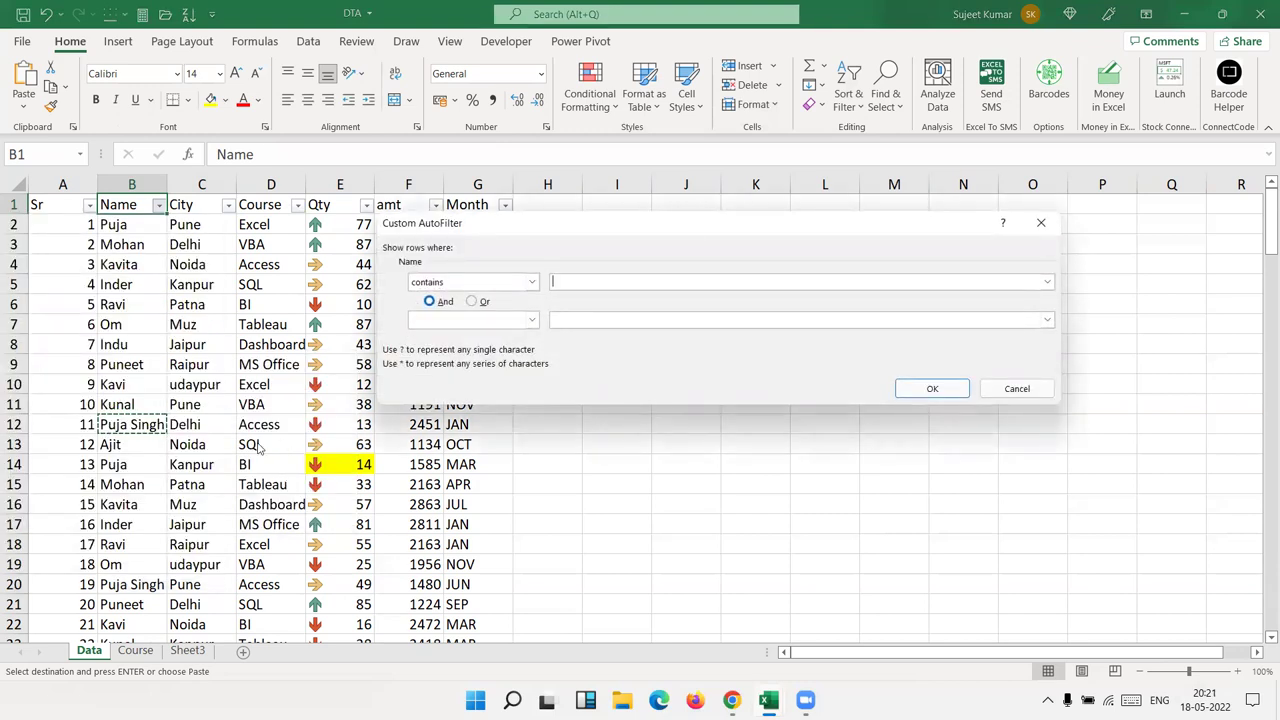
text(Puja)
click(899, 392)
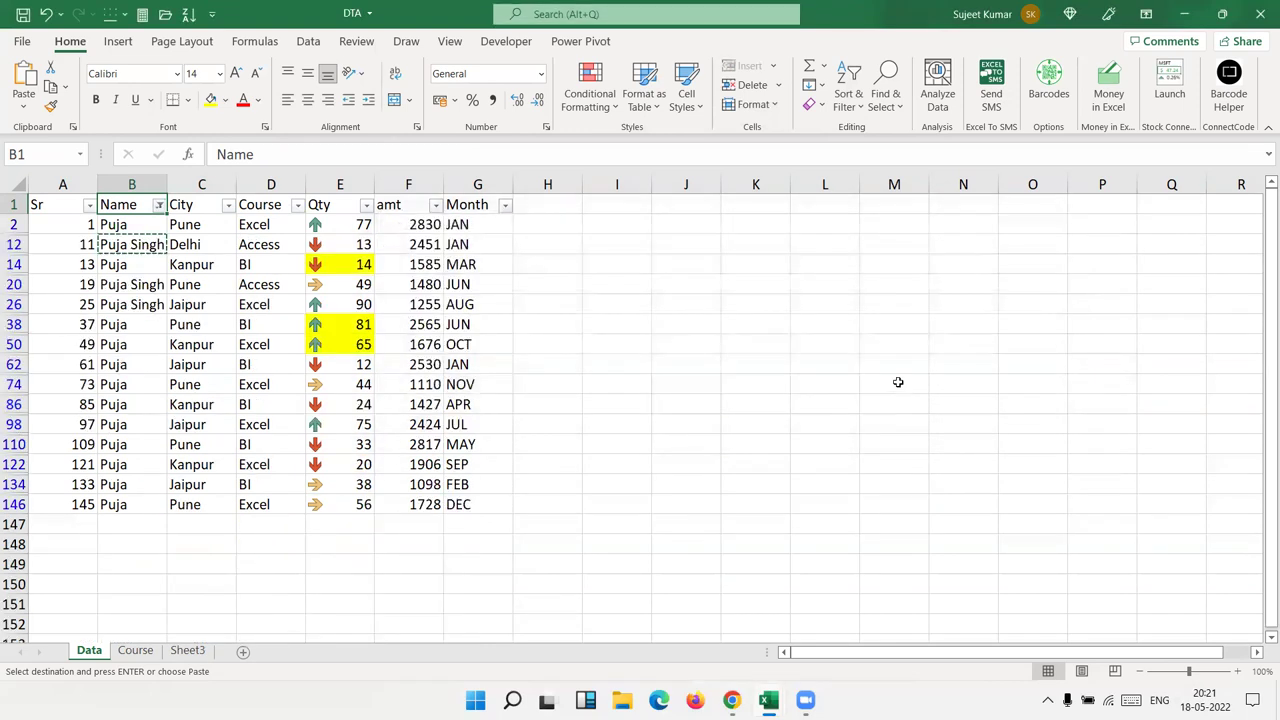
click(250, 364)
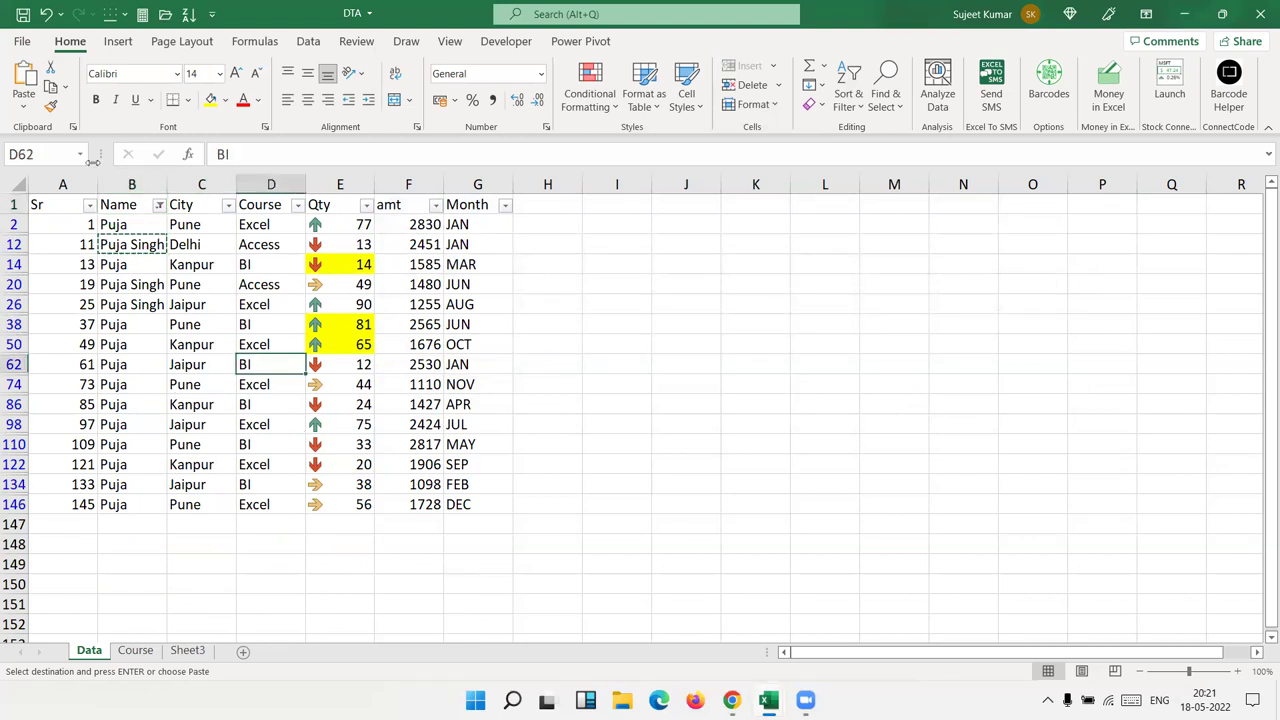
Step: Open the Download App workbook
click(19, 46)
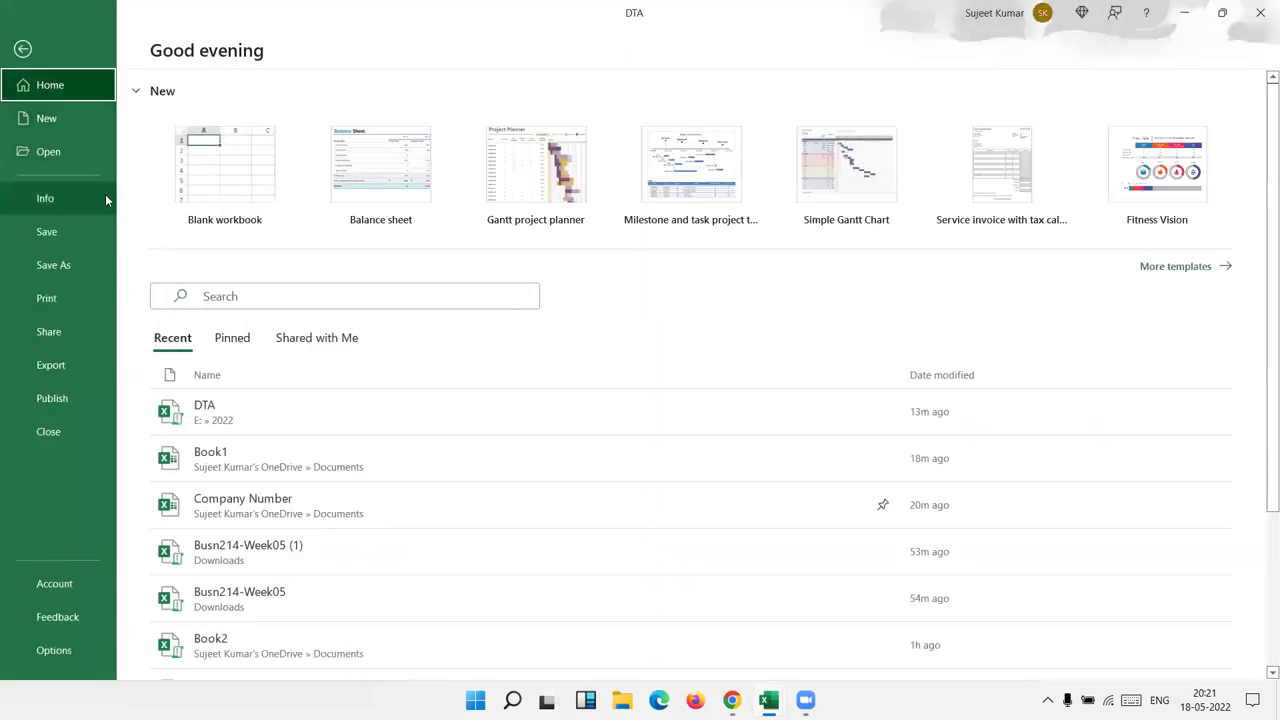
click(83, 151)
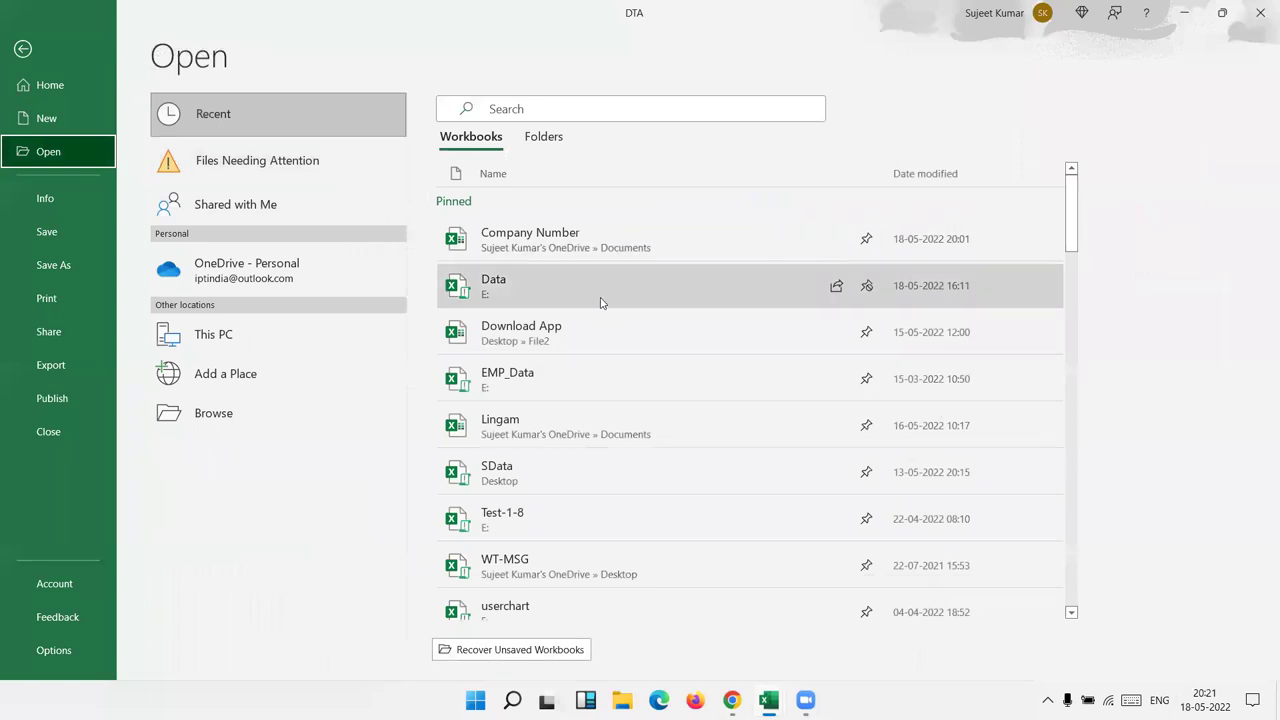
click(575, 350)
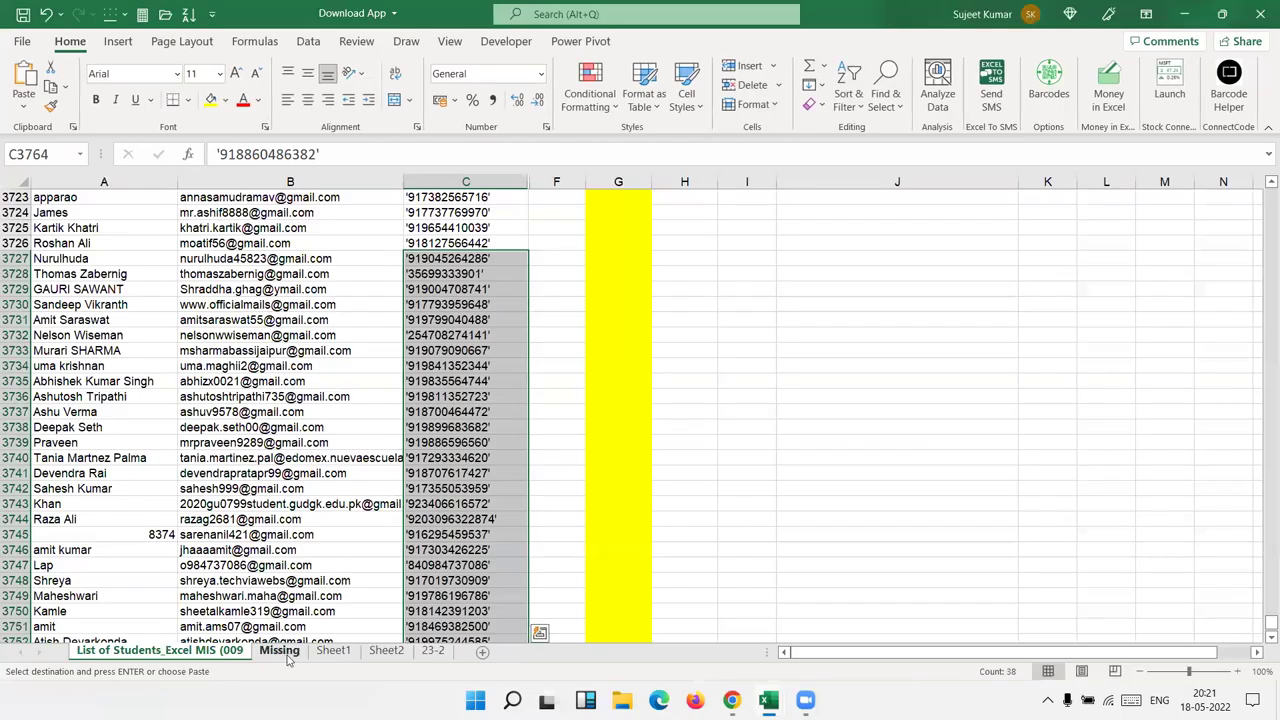
Step: Go to Sheet1 and autofit column A to show the full email addresses
click(279, 650)
click(333, 650)
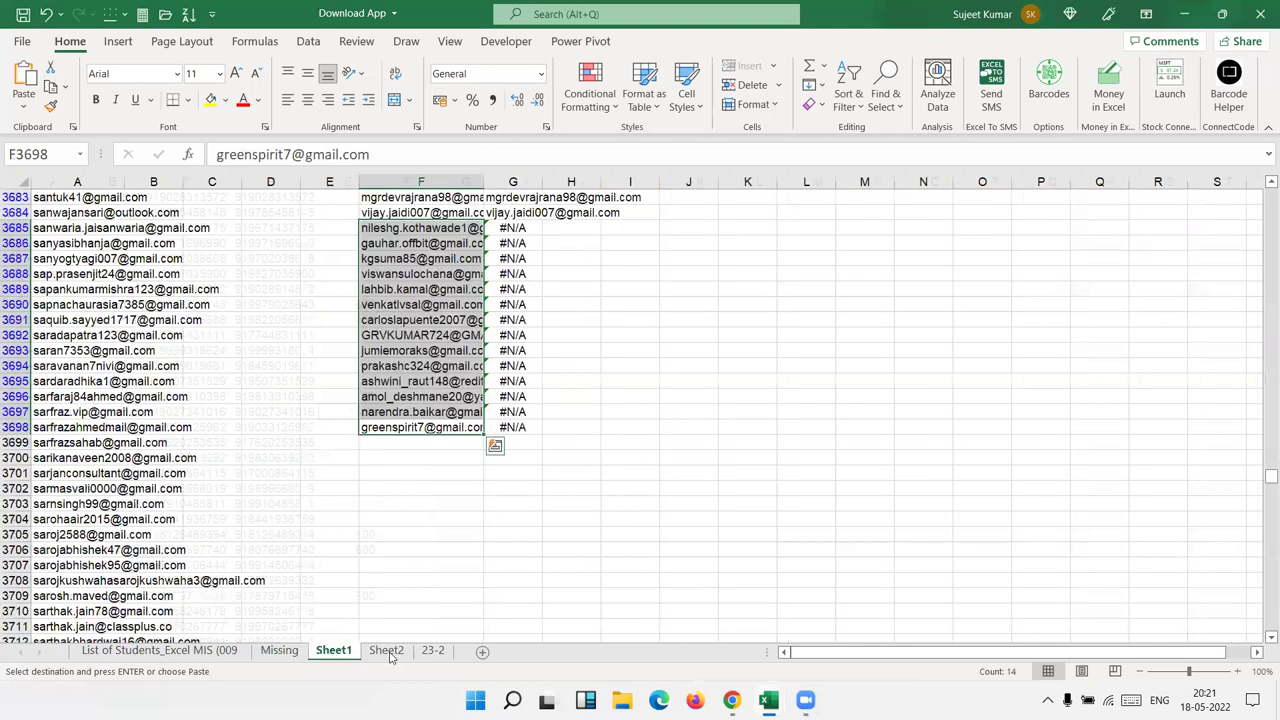
click(149, 366)
key(Escape)
key(Up)
key(Up)
key(ctrl+Up)
key(Right)
key(Right)
key(Right)
key(Right)
key(Right)
key(Left)
key(Left)
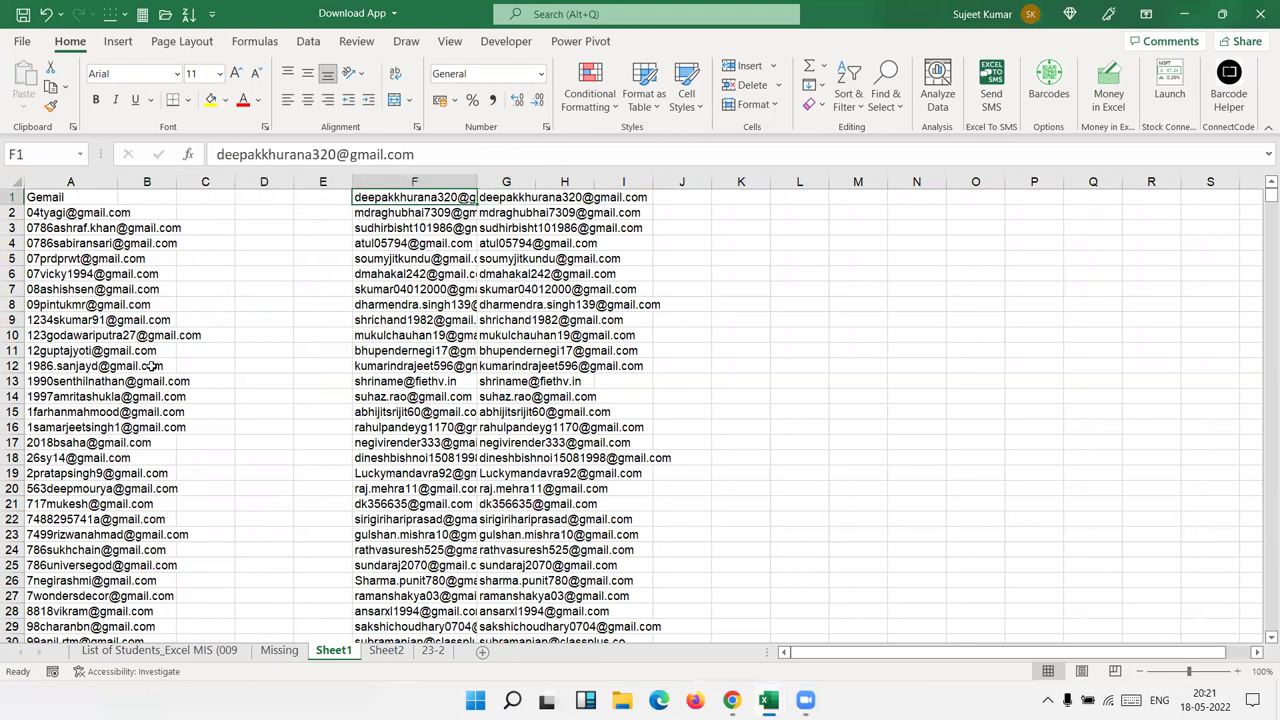
key(Left)
key(Left)
key(Left)
key(Left)
key(Left)
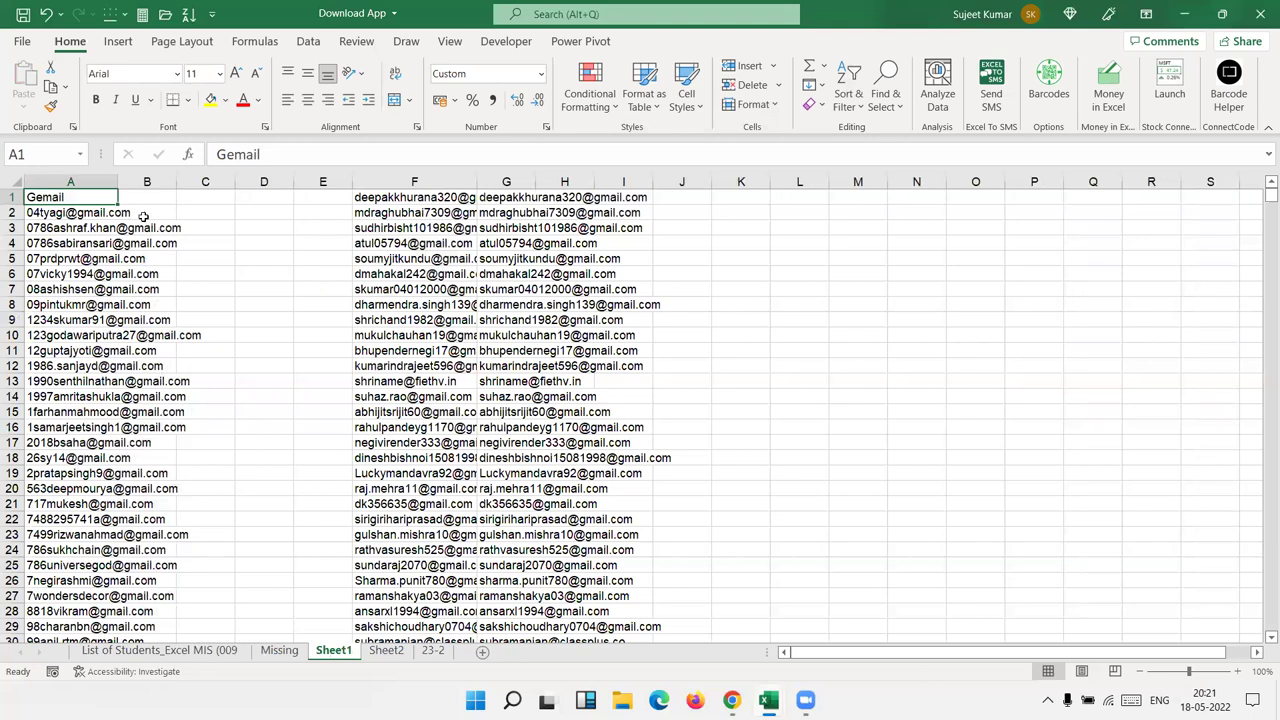
double_click(122, 183)
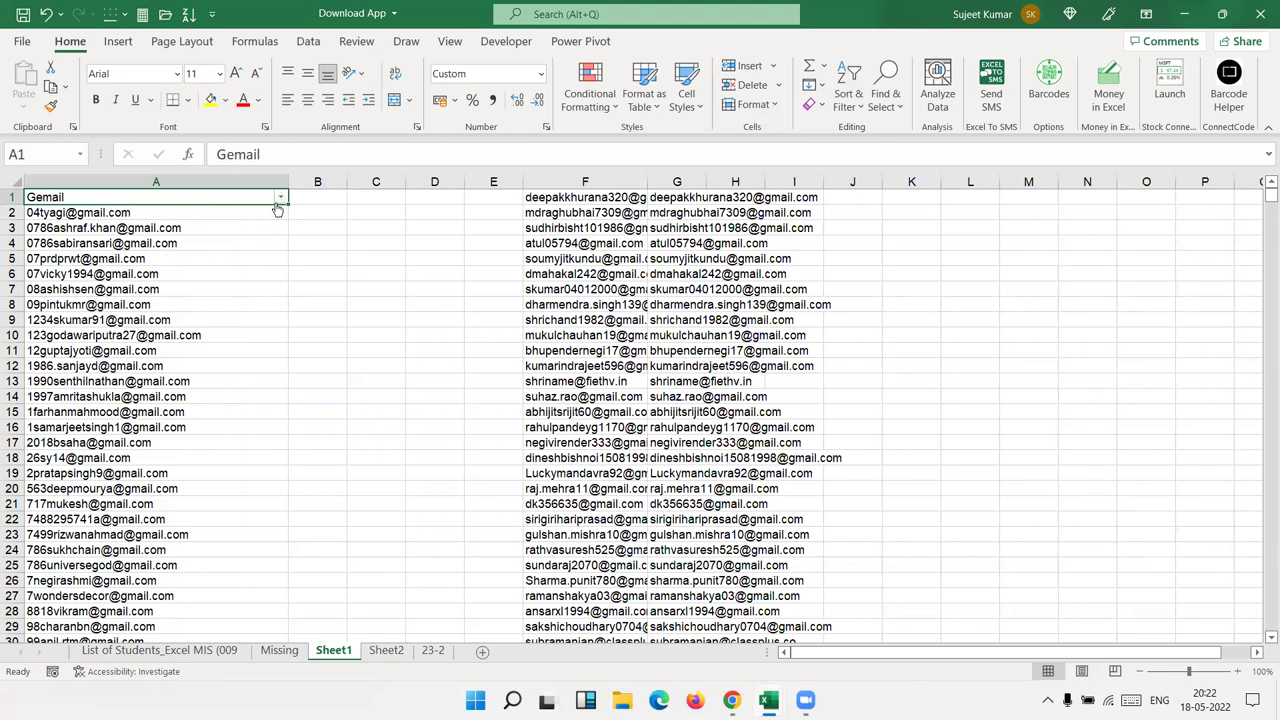
click(280, 197)
mouse_move(148, 350)
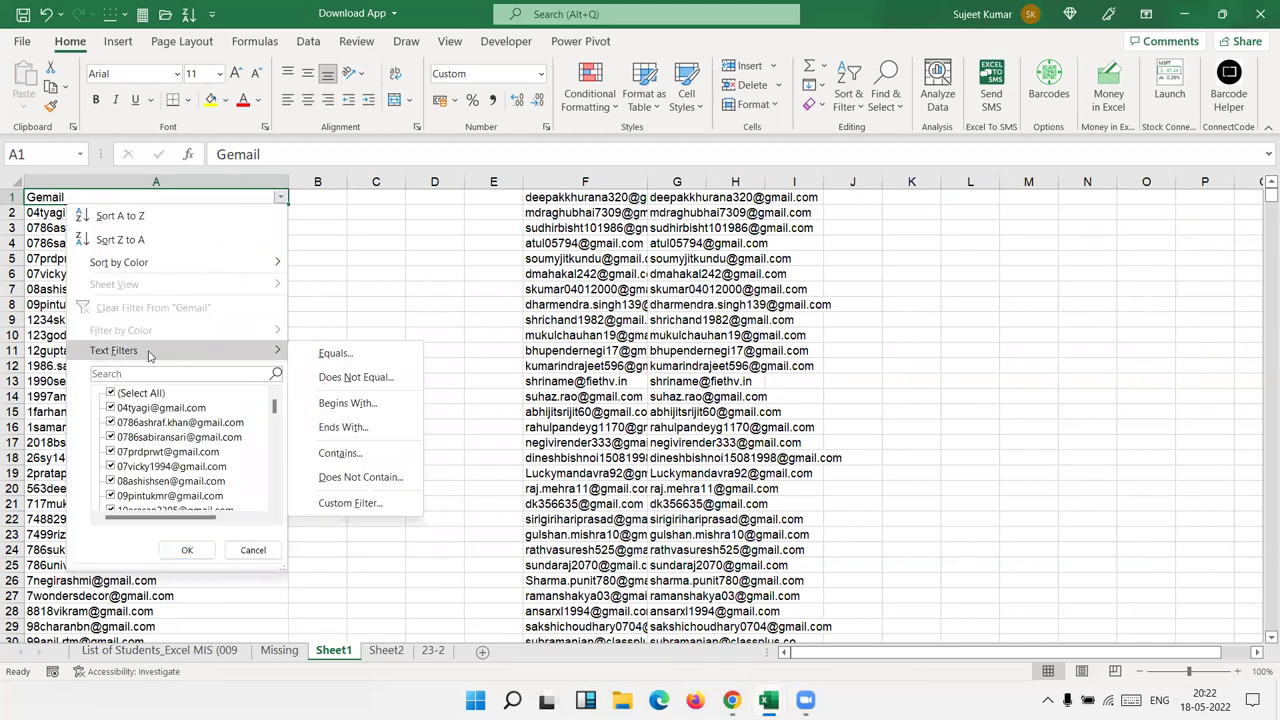
click(338, 455)
text(@gmail.com)
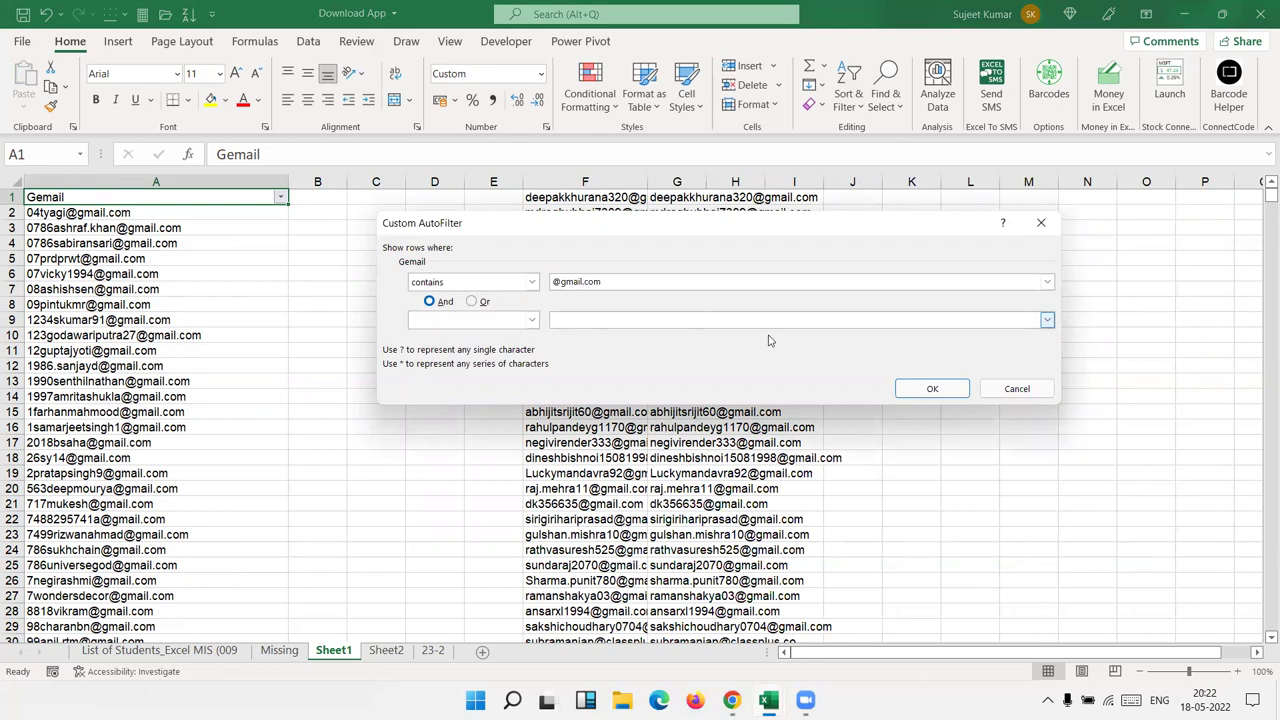
click(946, 392)
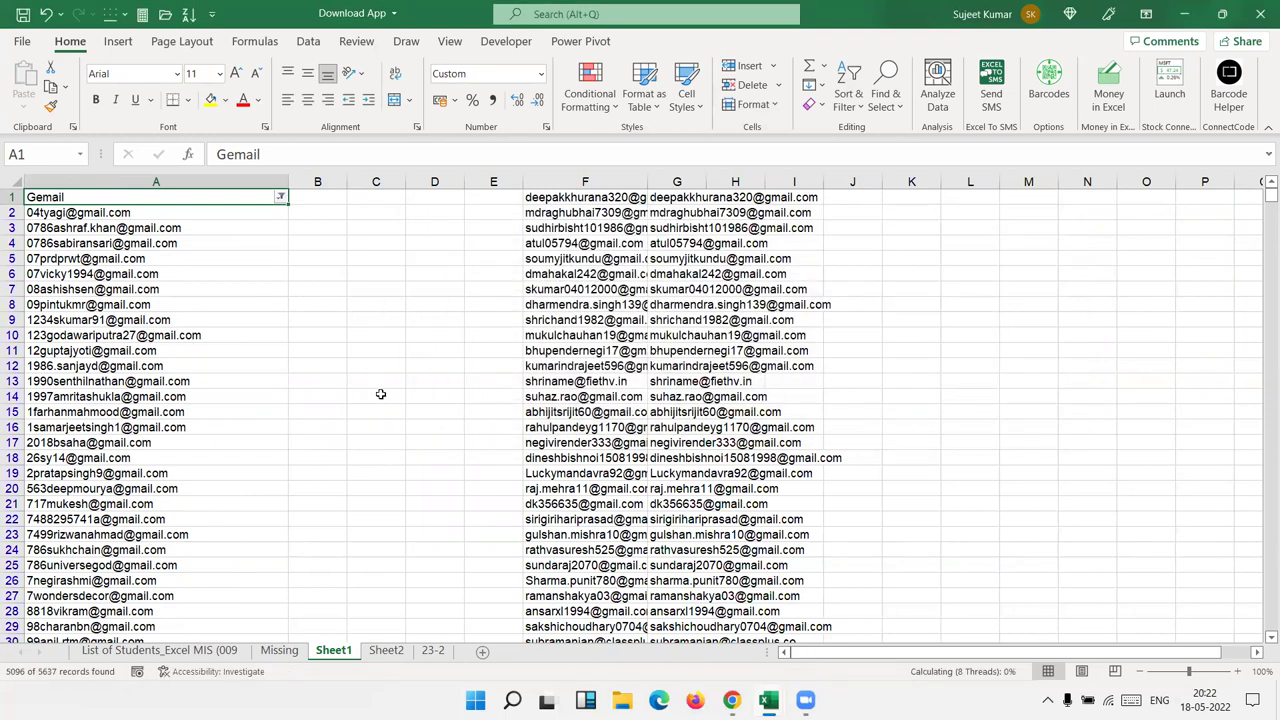
mouse_move(1263, 197)
mouse_down()
mouse_move(1261, 393)
mouse_move(1262, 182)
mouse_up()
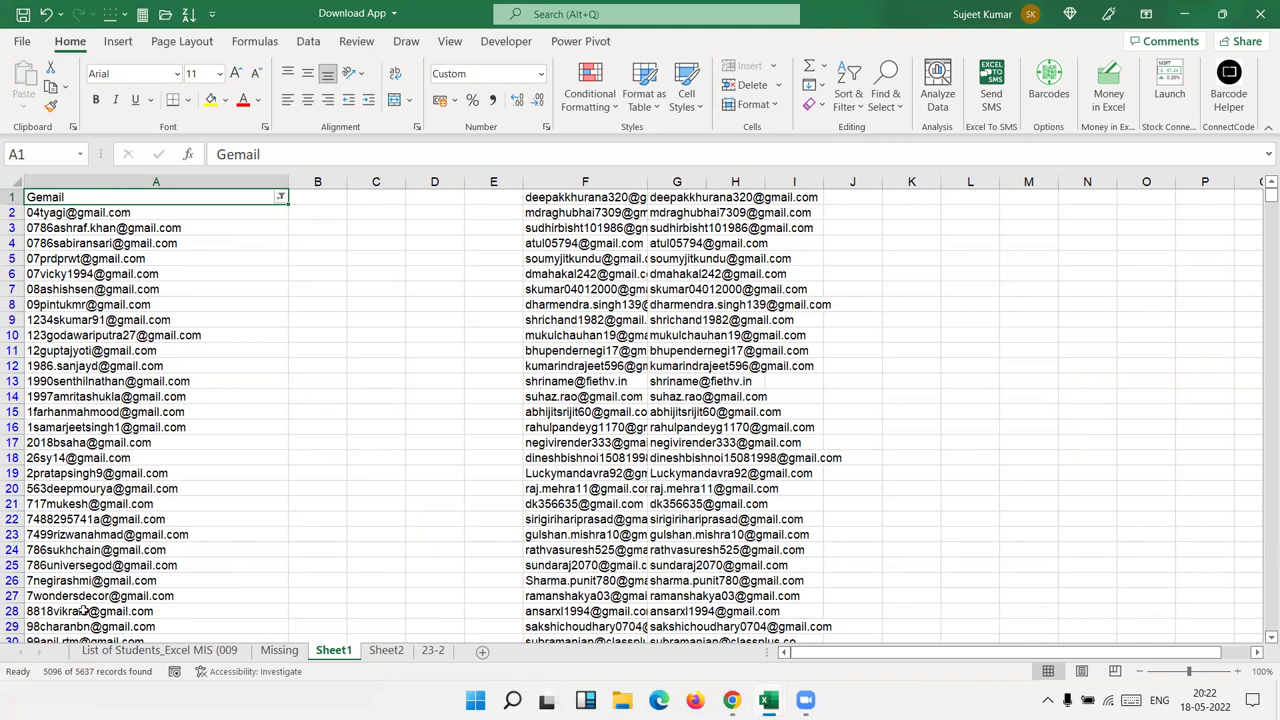
click(388, 304)
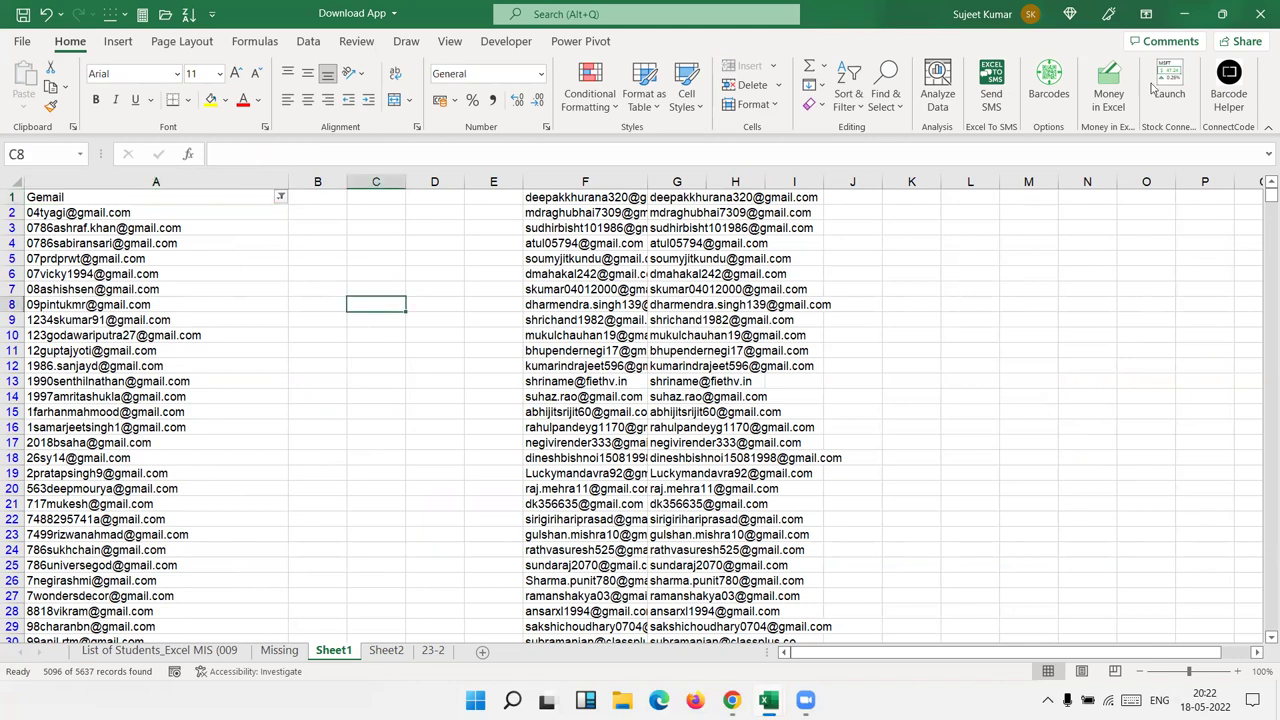
Step: Close the Download App workbook without saving
click(1260, 14)
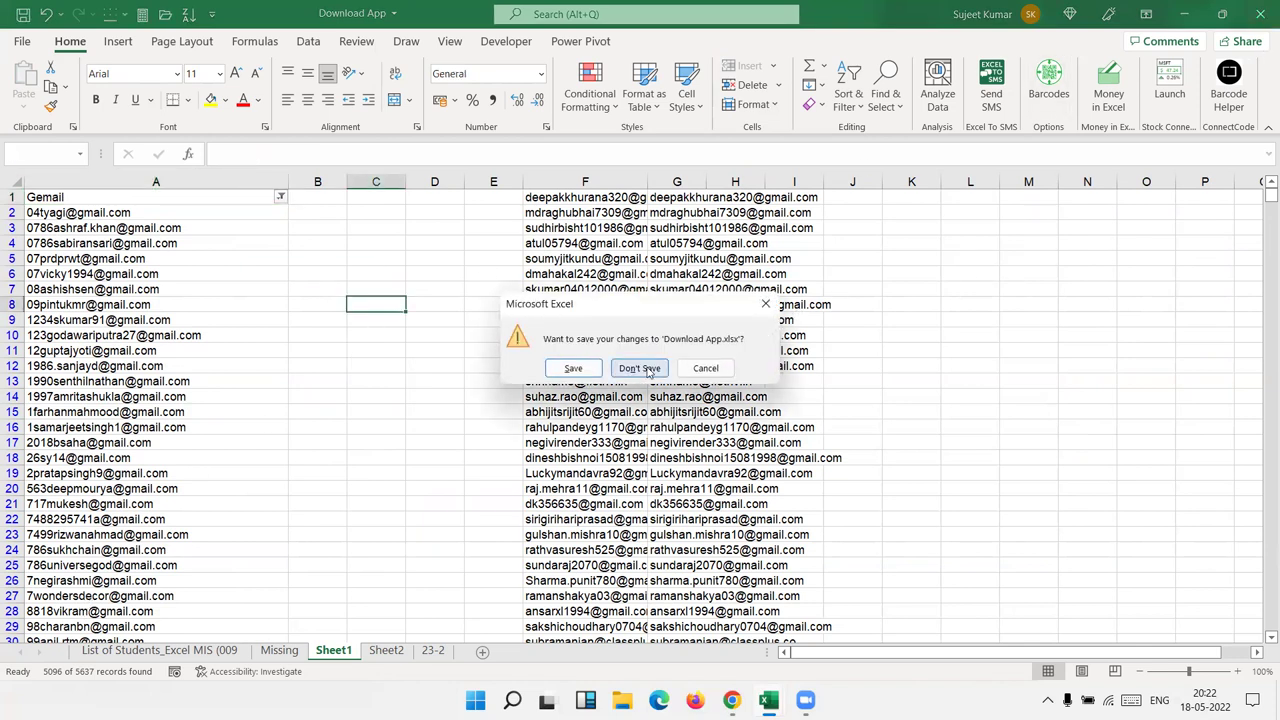
click(640, 368)
drag(214, 262, 203, 250)
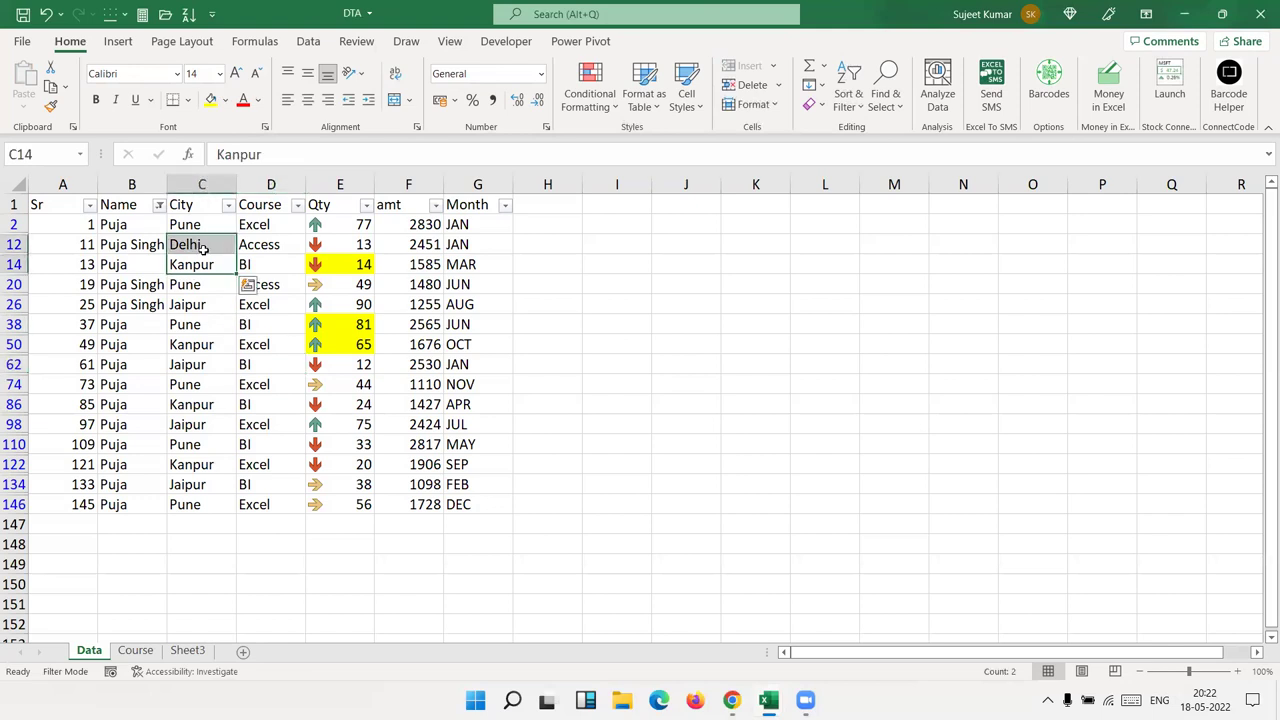
Step: Reset the DTA filters with Ctrl+Shift+L twice and show Qty's Number Filters options
key(ctrl+shift+l)
click(143, 213)
key(ctrl+shift+l)
click(158, 205)
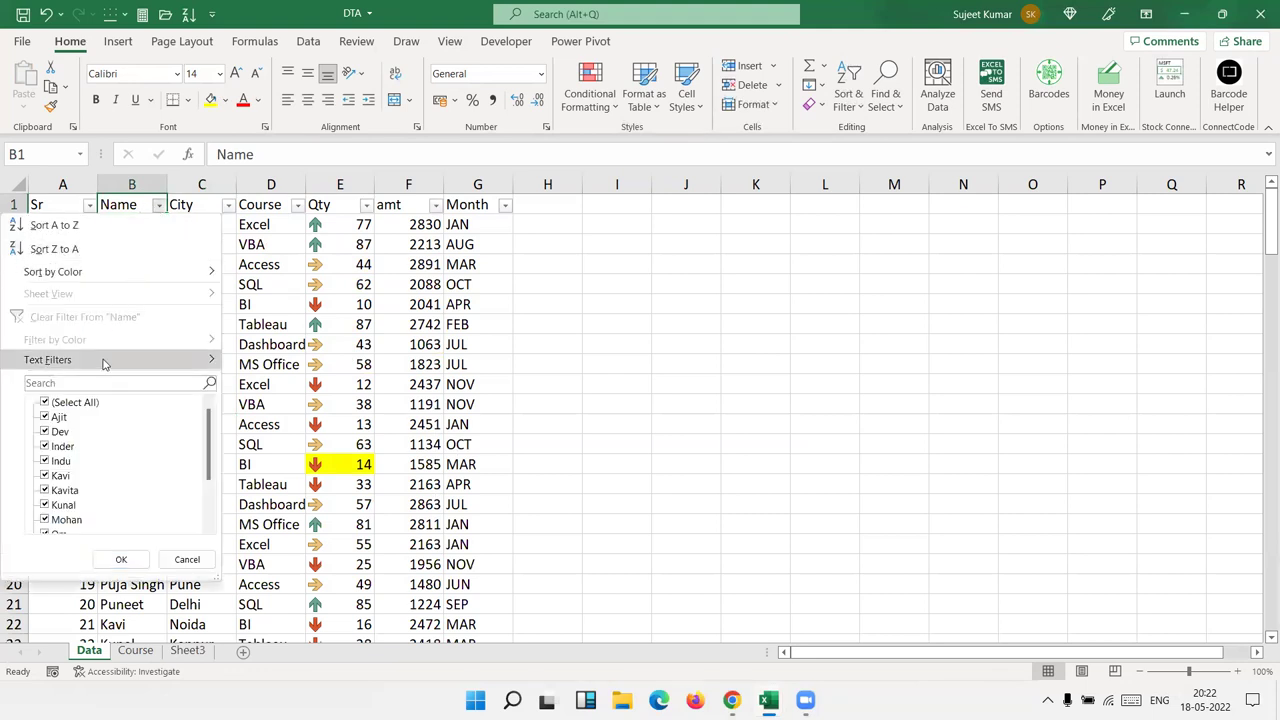
mouse_move(105, 365)
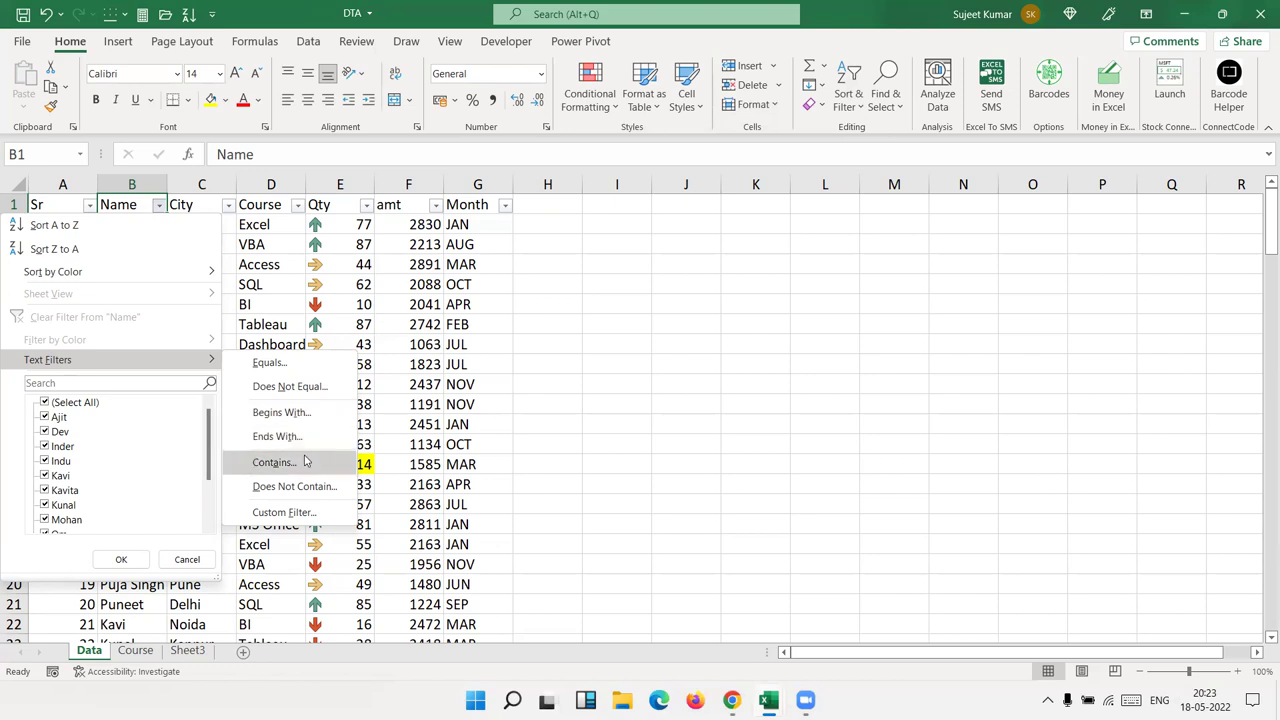
click(535, 363)
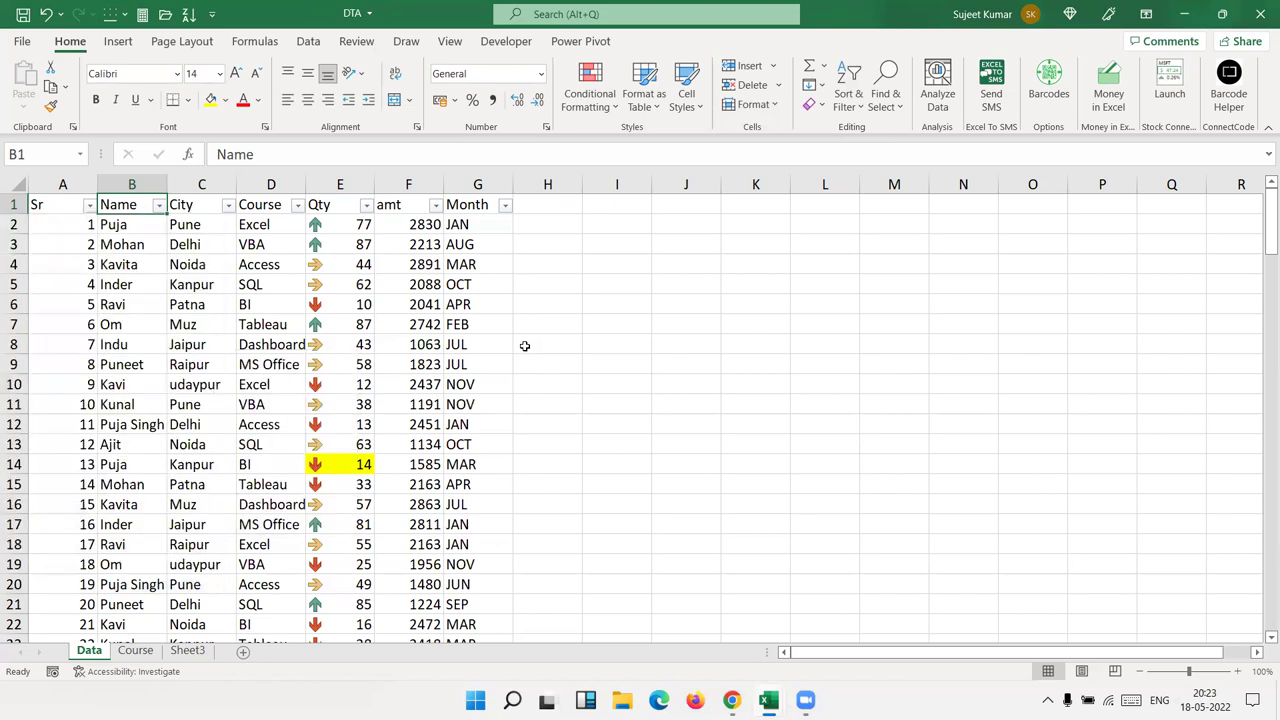
click(364, 205)
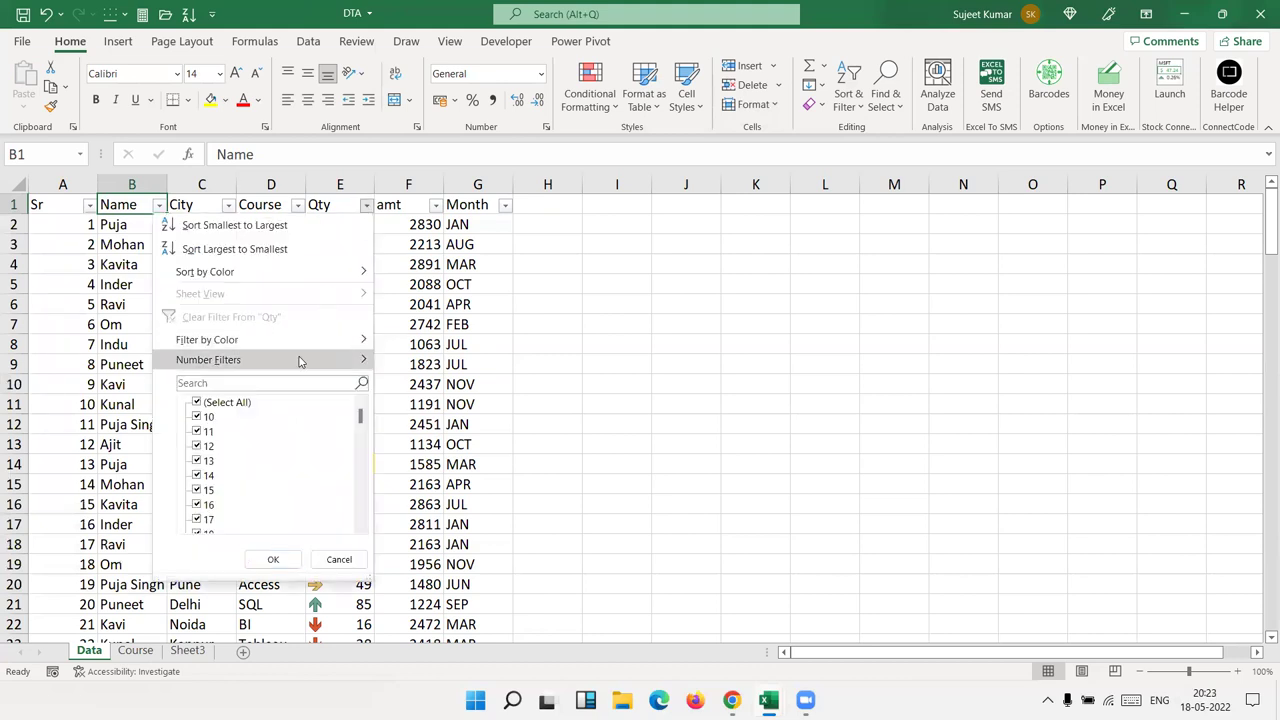
mouse_move(301, 360)
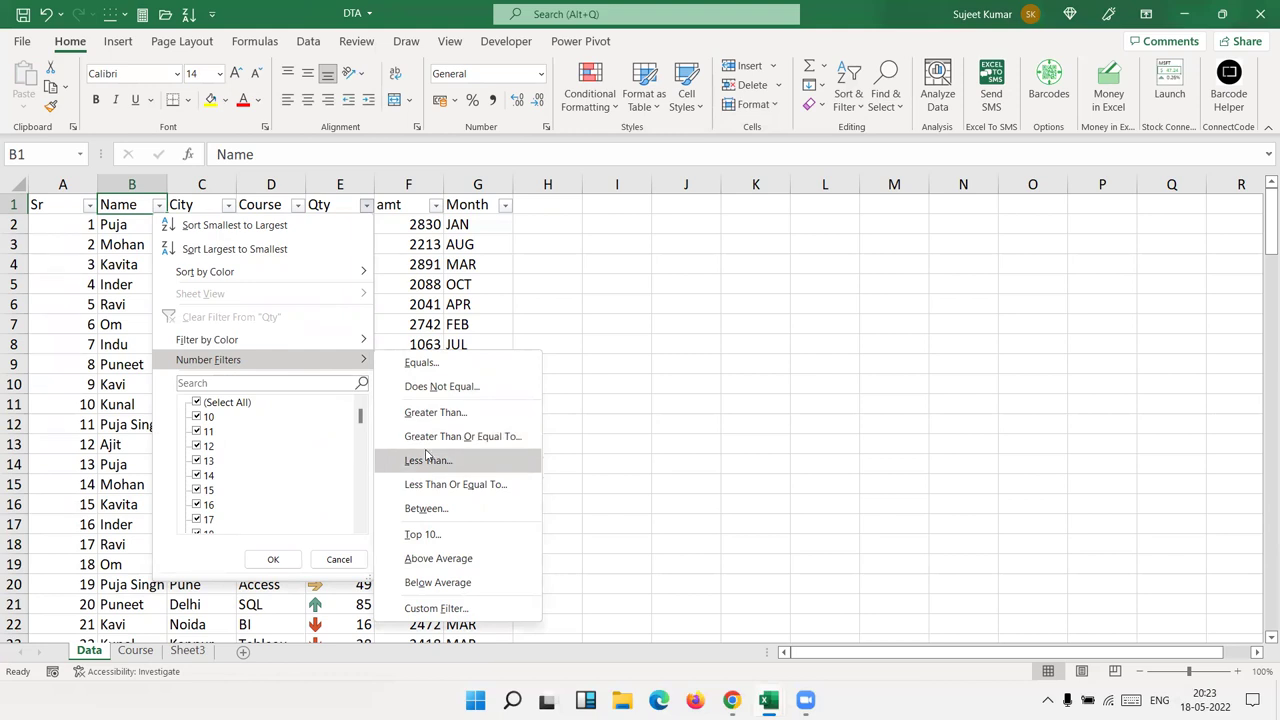
Step: Show only the top 5 Qty rows, then clear the Qty filter
click(422, 535)
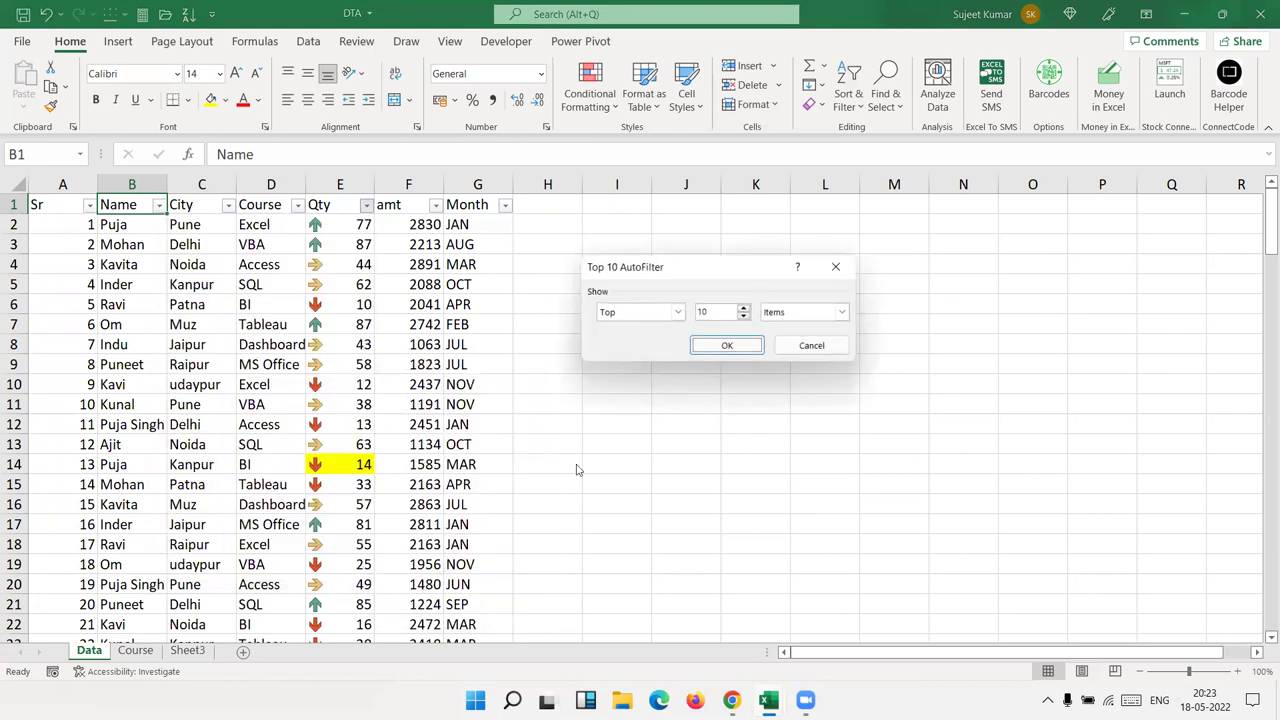
text(5)
click(704, 344)
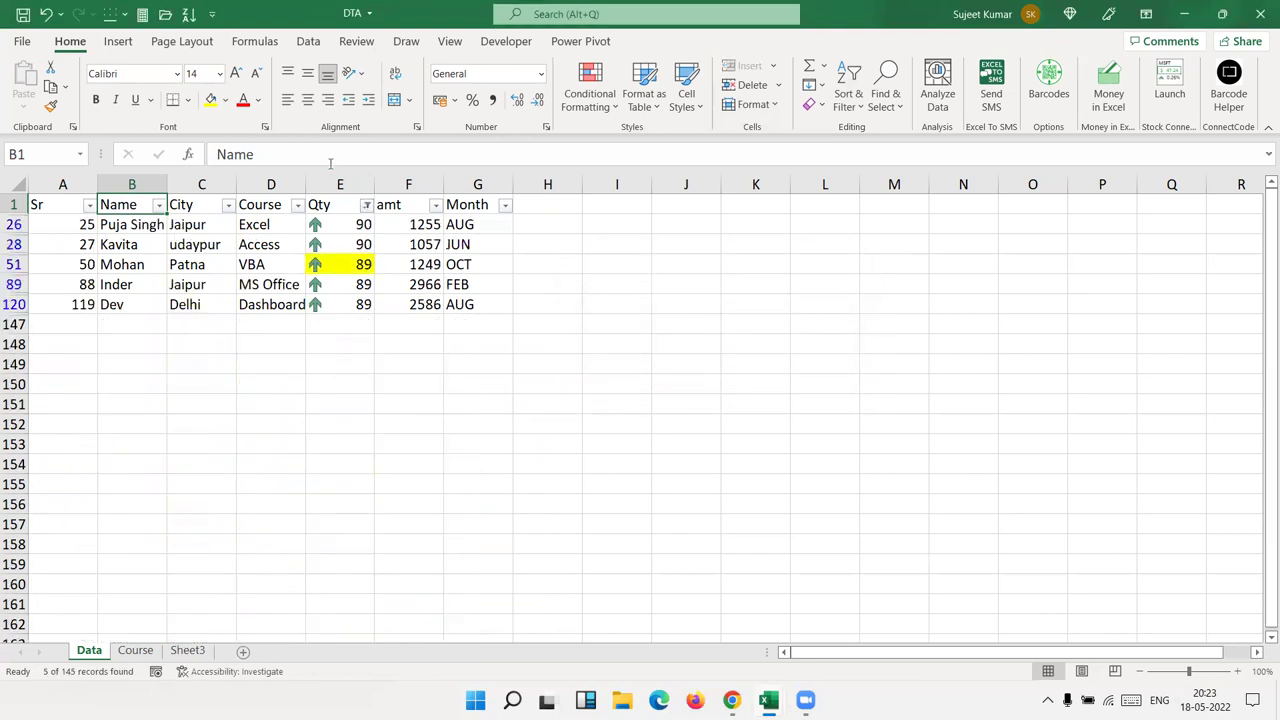
click(366, 204)
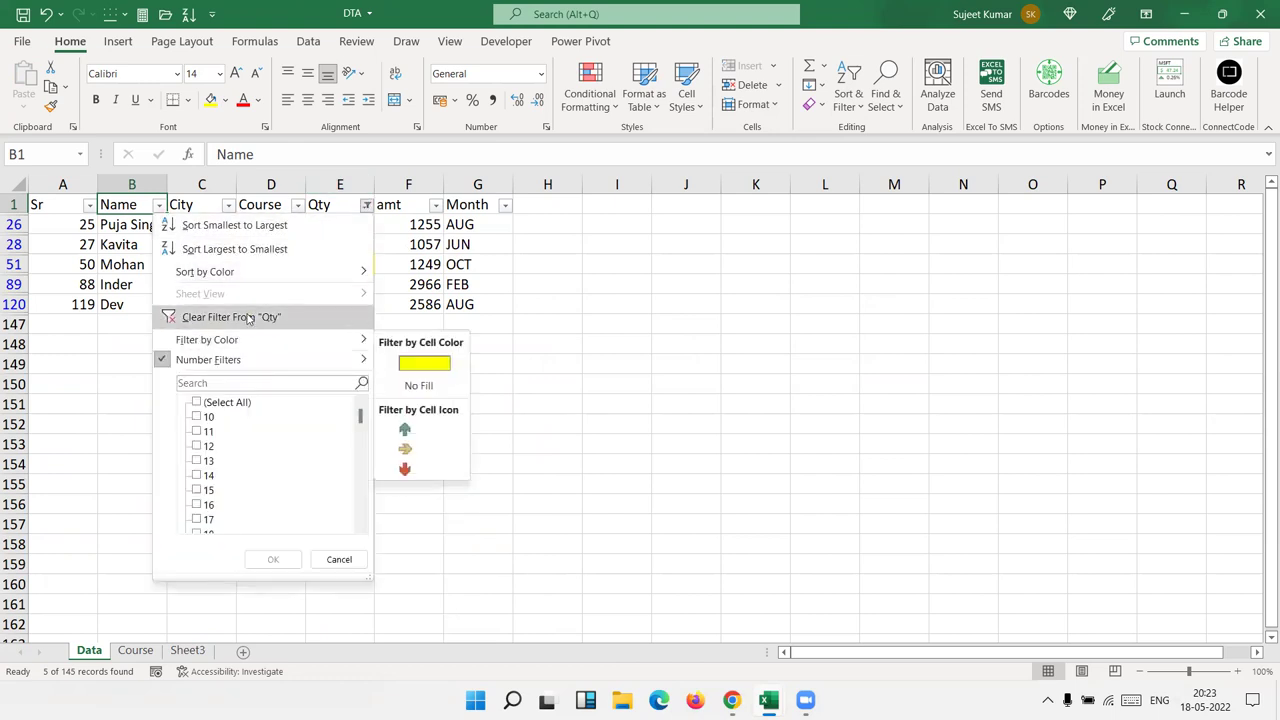
click(240, 317)
Step: Look through the Qty filter and conditional formatting menus, closing them unchanged
click(366, 204)
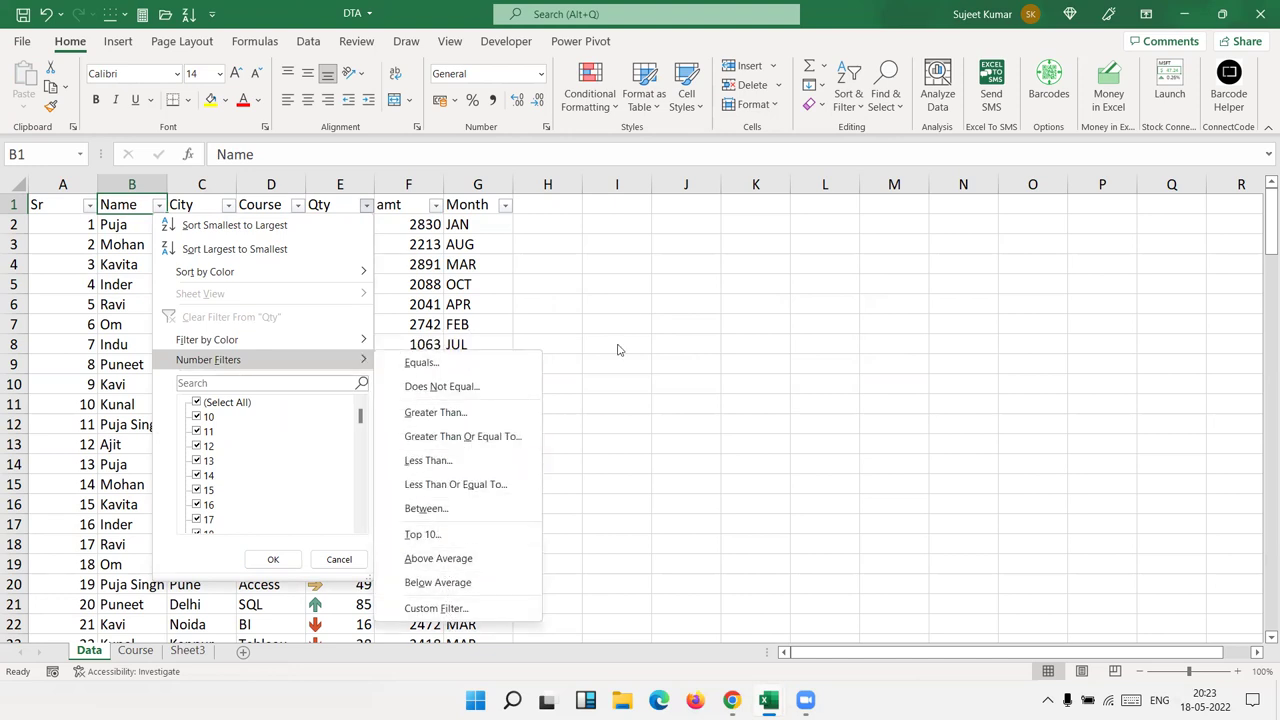
click(622, 315)
click(592, 105)
mouse_move(592, 141)
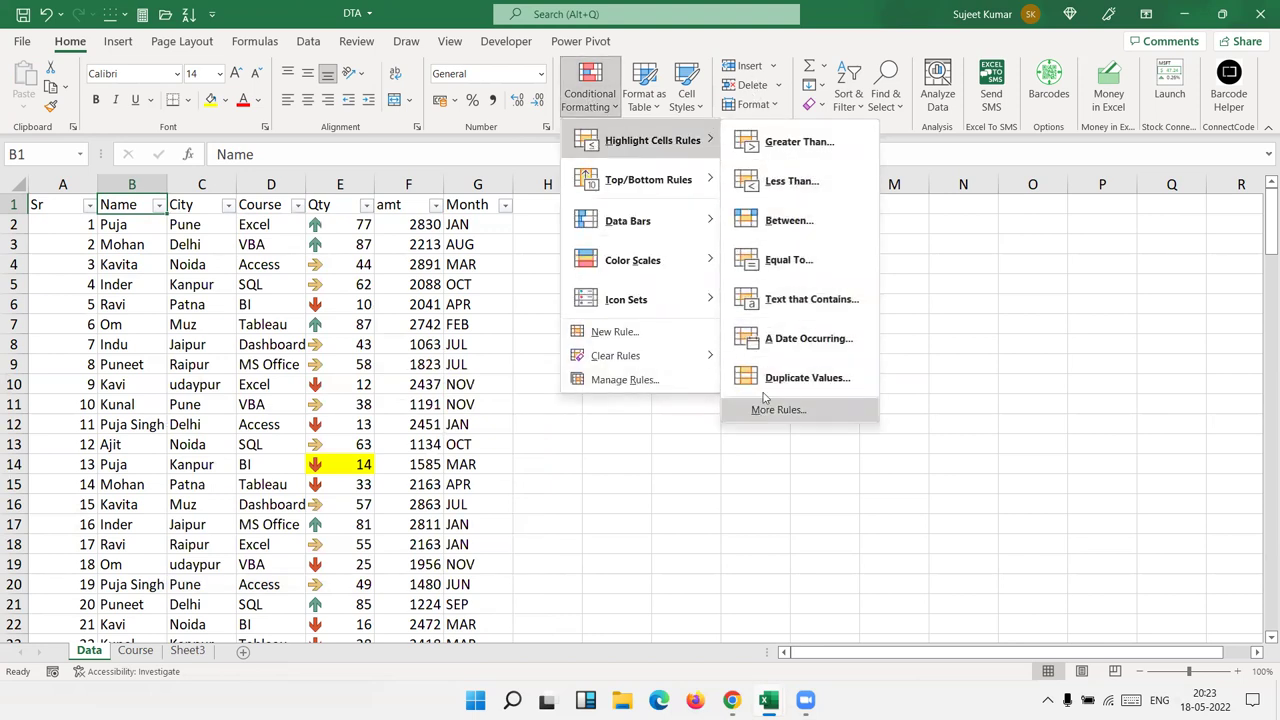
key(Escape)
key(Escape)
click(366, 206)
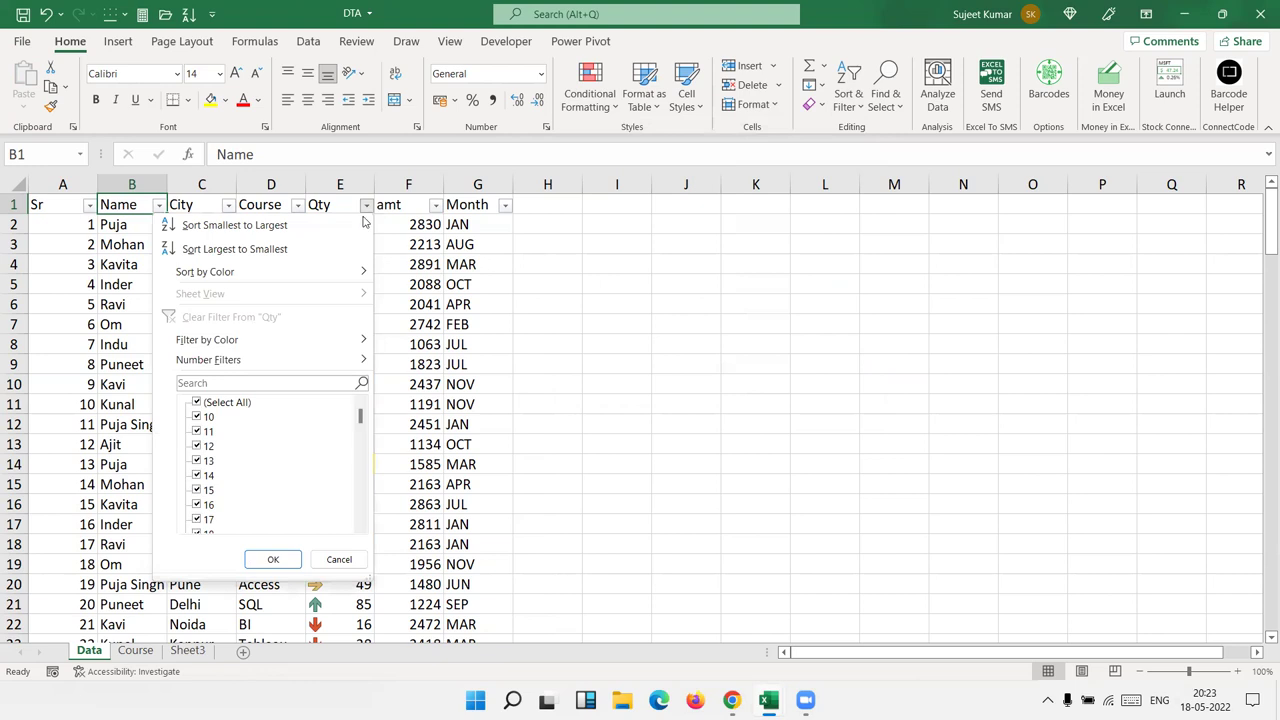
mouse_move(313, 361)
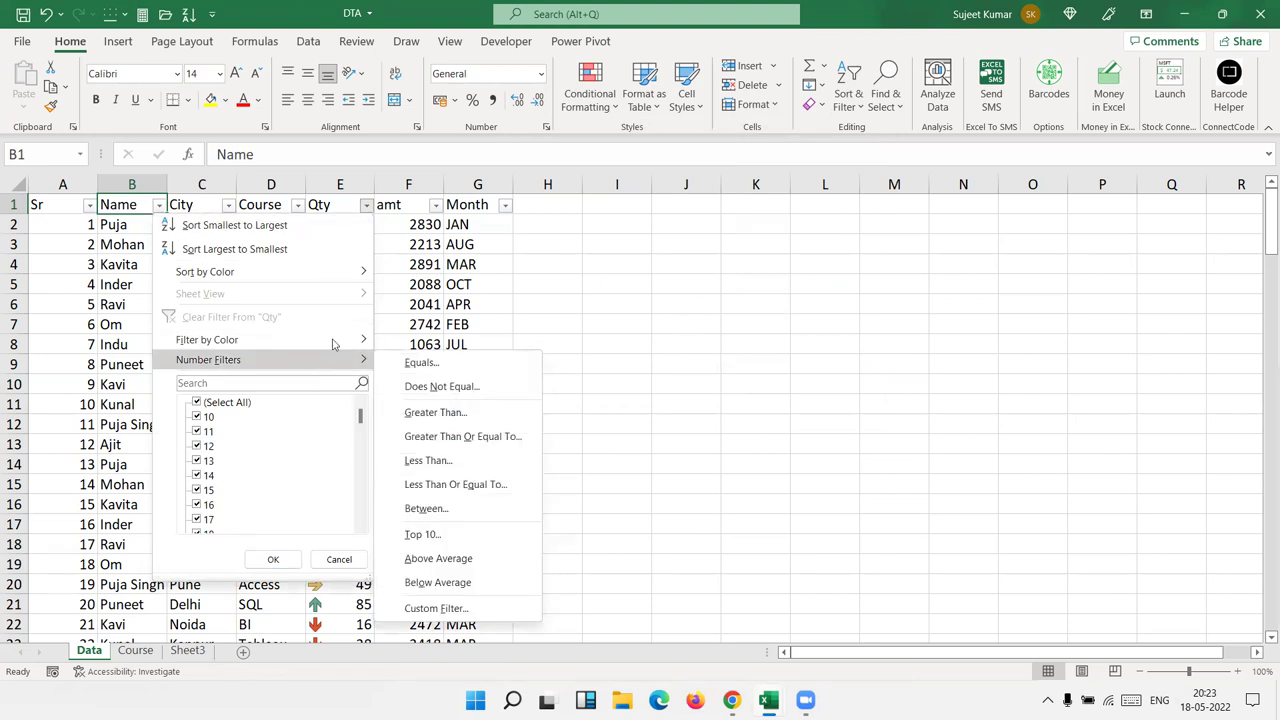
click(273, 559)
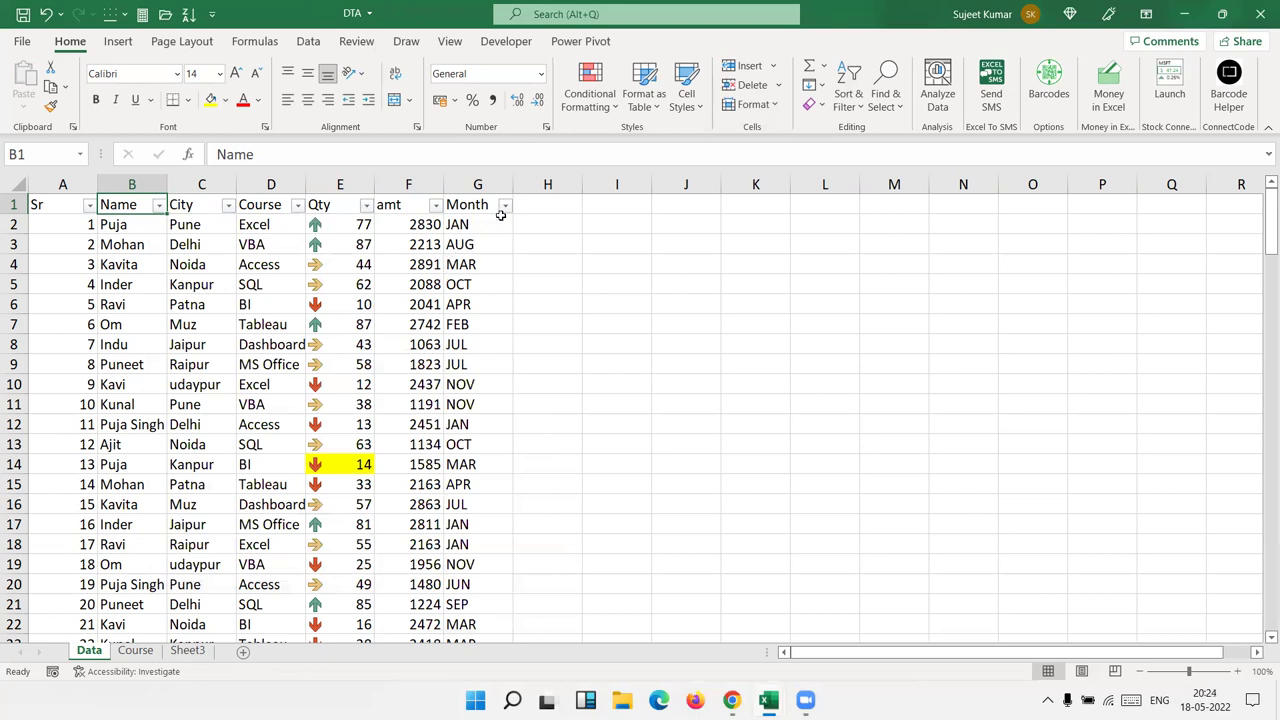
Step: Turn filters off and enter a 'Date' heading in H1 with 1/1 in H2
key(ctrl+shift+l)
key(Right)
key(Right)
key(Right)
key(Right)
key(Right)
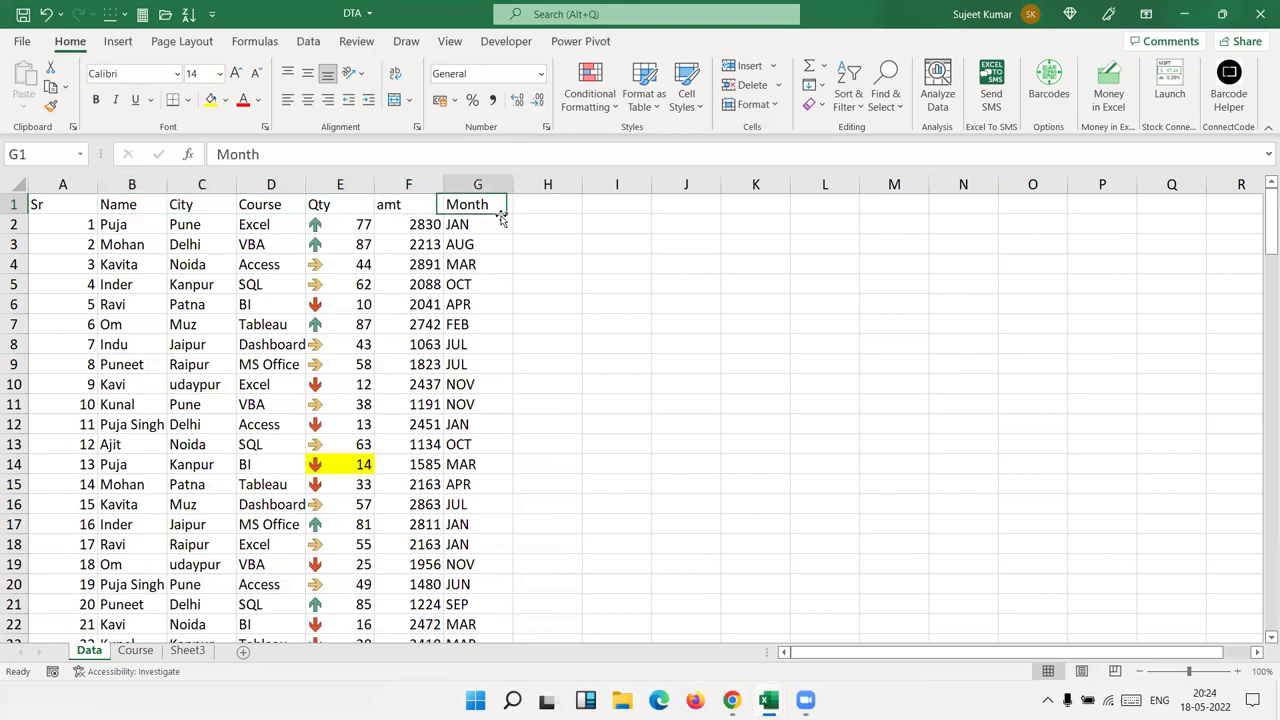
key(Right)
text(Date)
key(Return)
text(1)
text(/1)
key(Return)
Step: Fill consecutive dates down column H and turn header filters back on
click(565, 230)
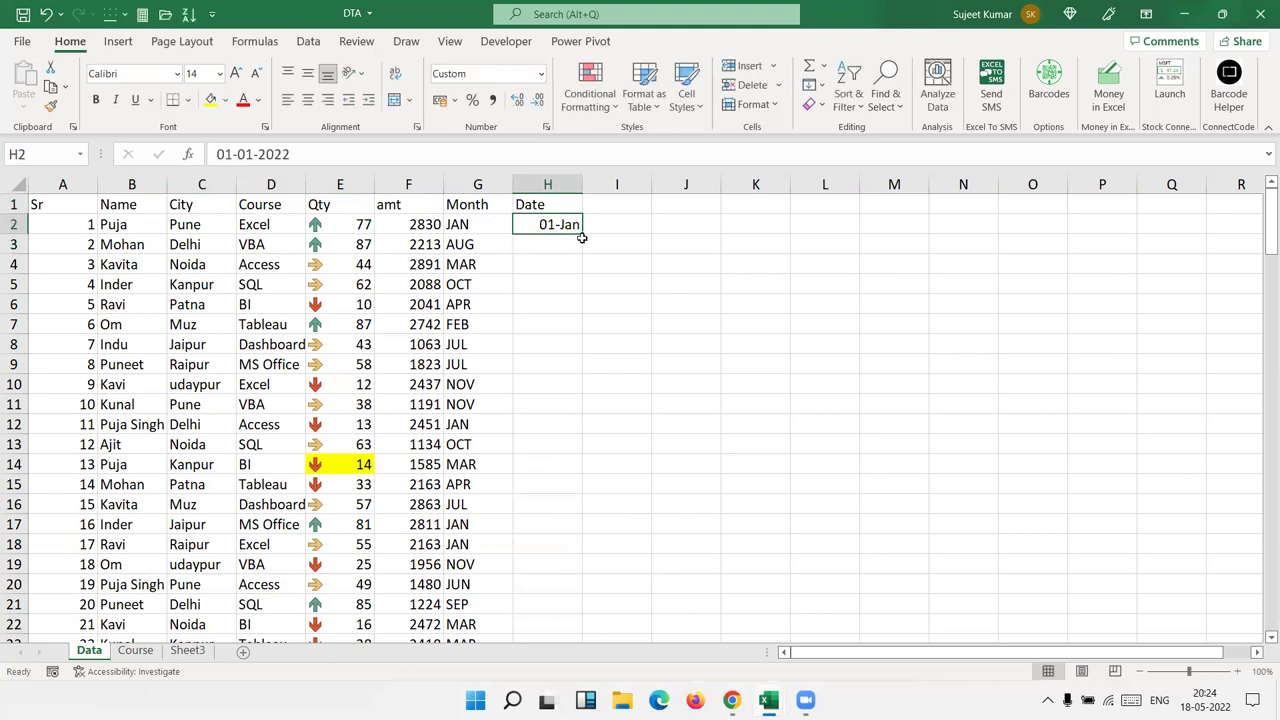
double_click(581, 233)
click(463, 230)
key(ctrl+shift+l)
click(574, 205)
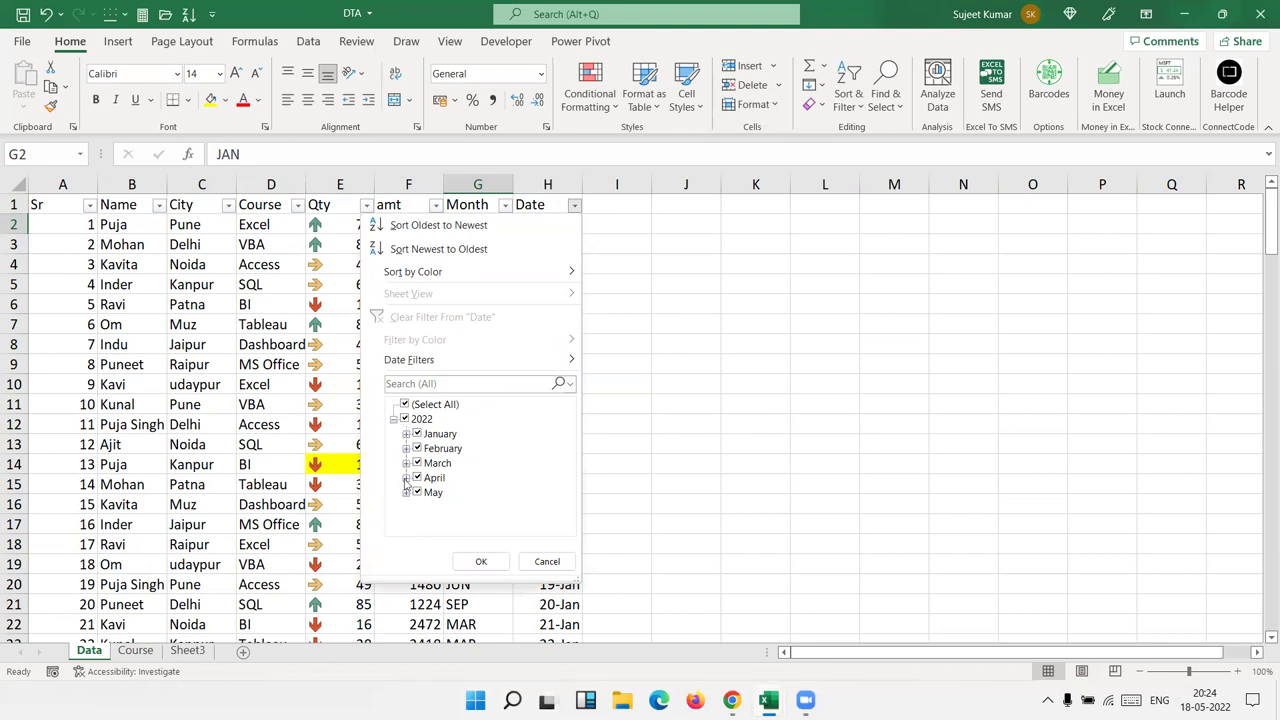
Step: Filter the Date column to March only, then clear that filter
click(404, 419)
click(417, 463)
click(481, 561)
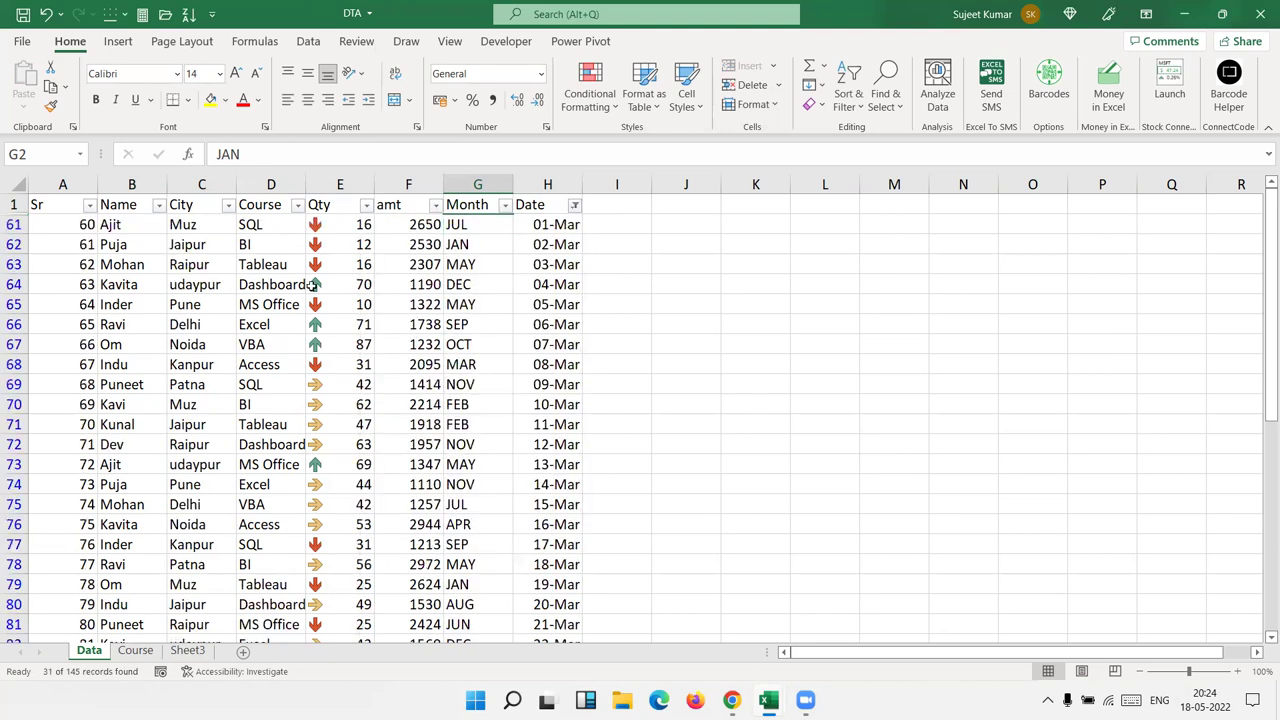
click(574, 205)
click(430, 322)
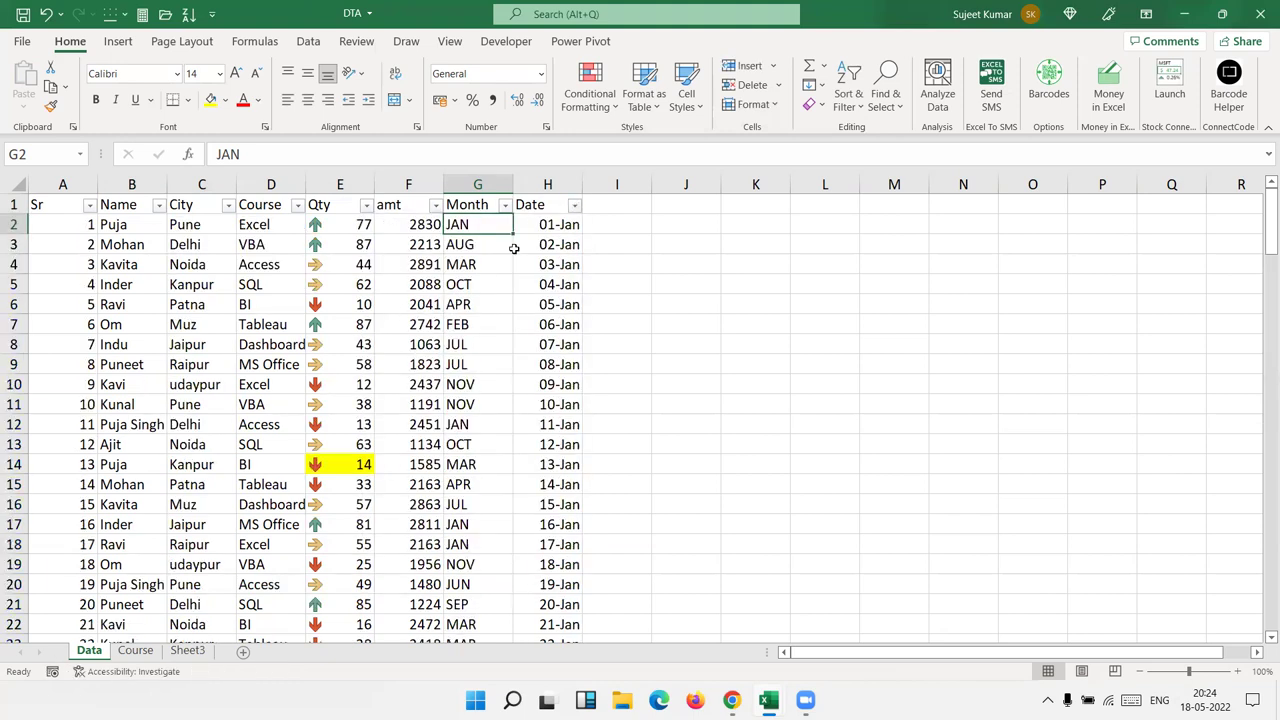
Step: Filter the Date column to just 14 and 15 May 2022
click(574, 205)
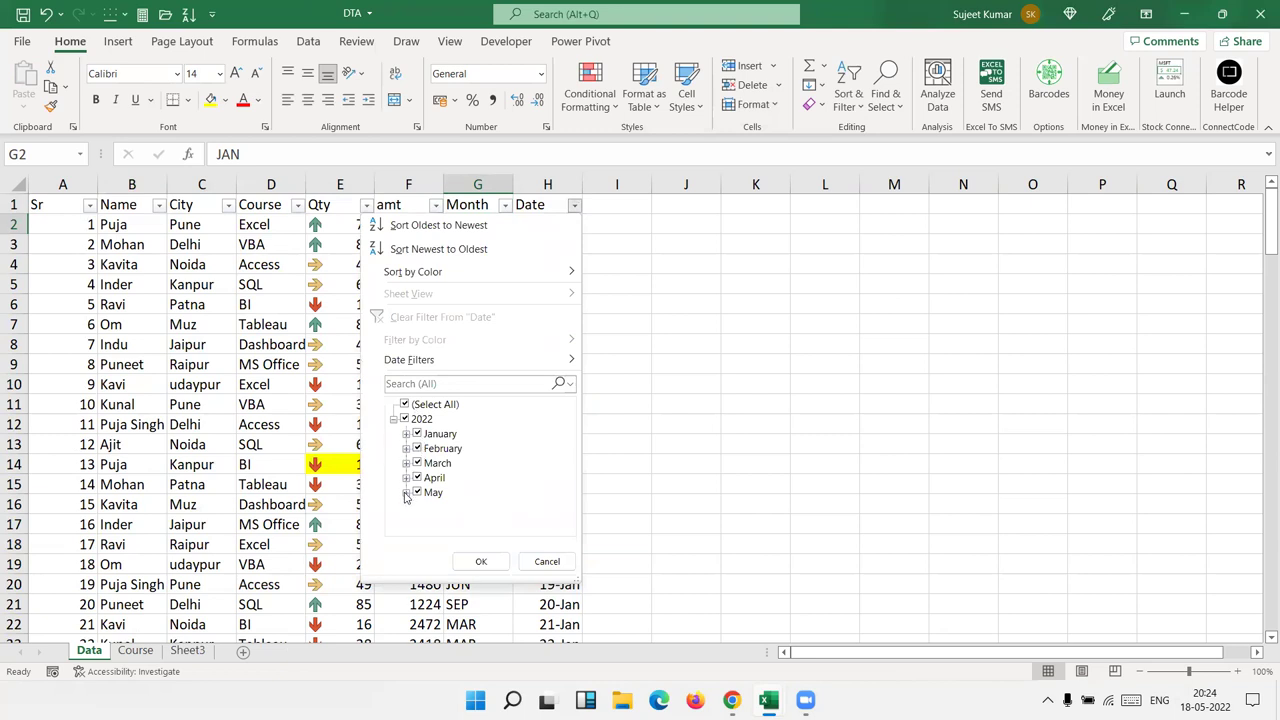
click(404, 404)
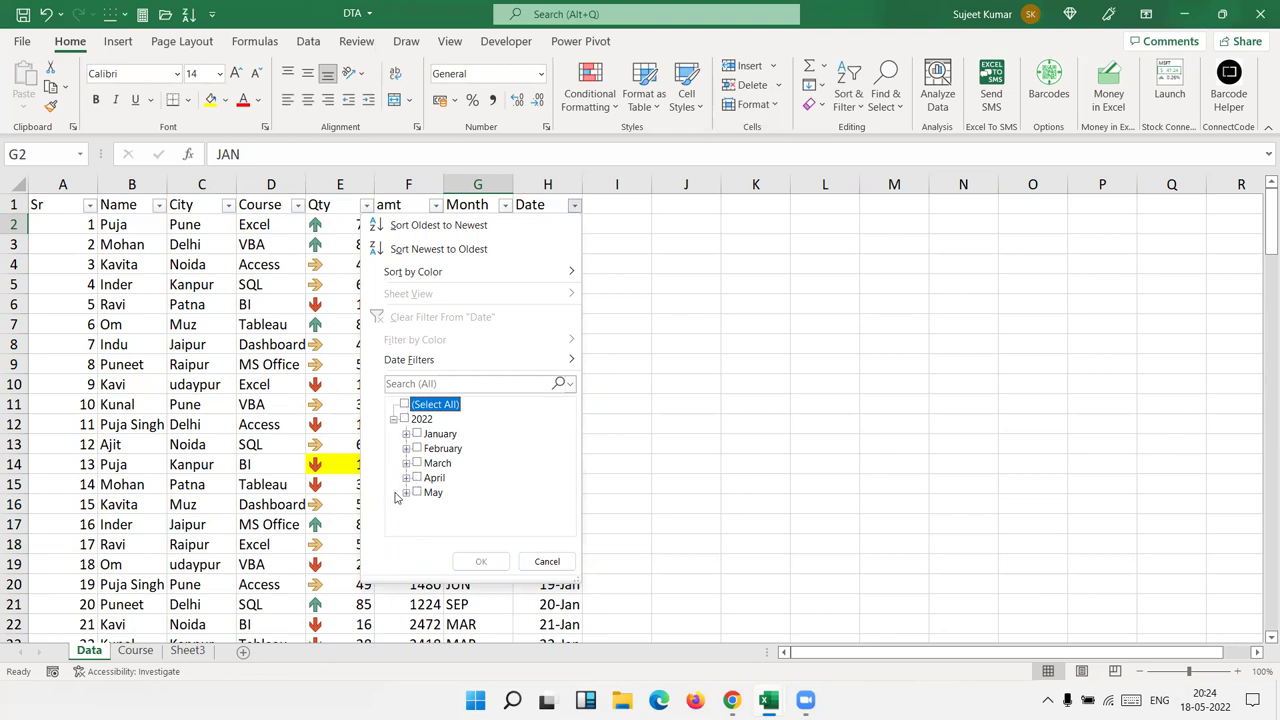
click(406, 493)
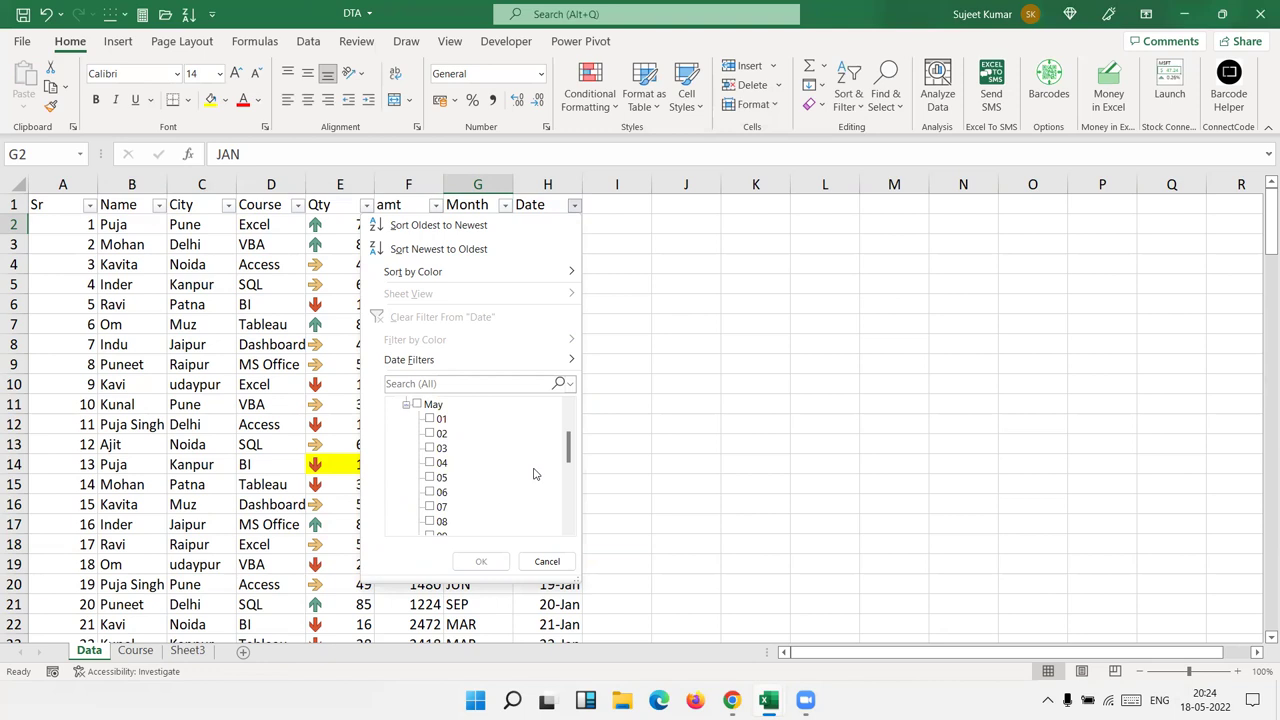
mouse_move(566, 460)
mouse_down()
mouse_move(566, 505)
mouse_move(566, 490)
mouse_up()
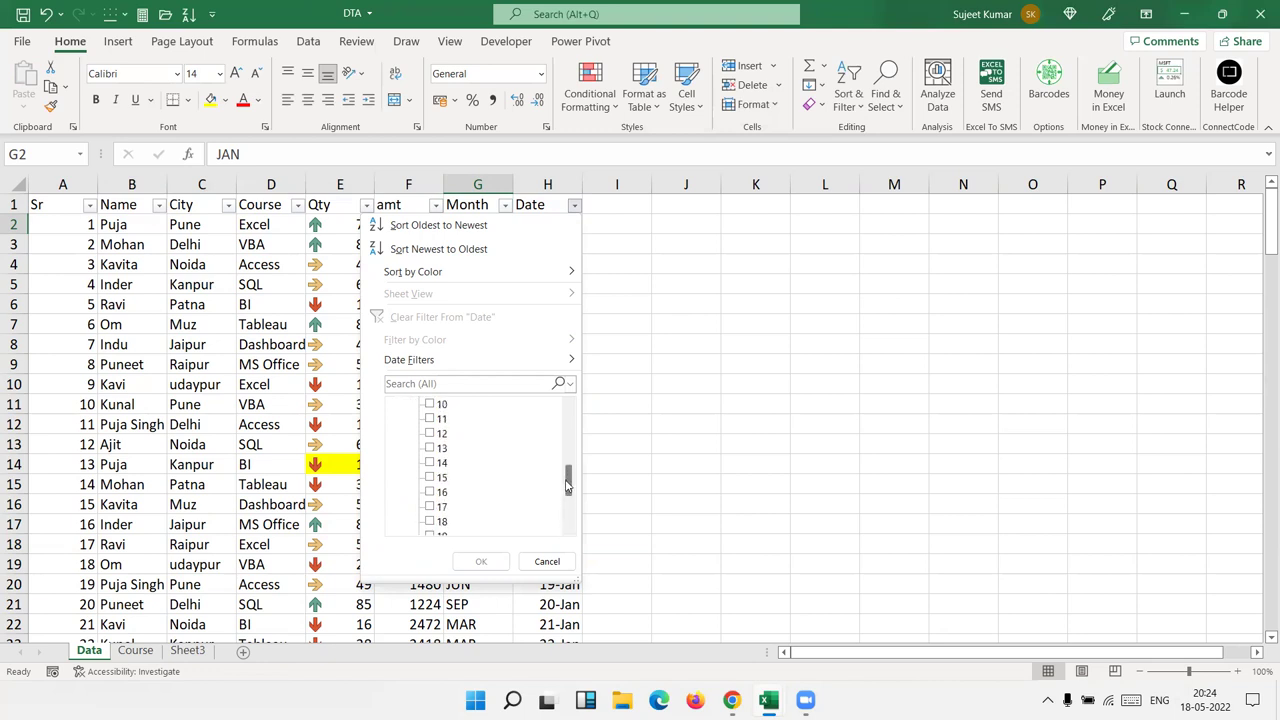
click(429, 463)
click(431, 478)
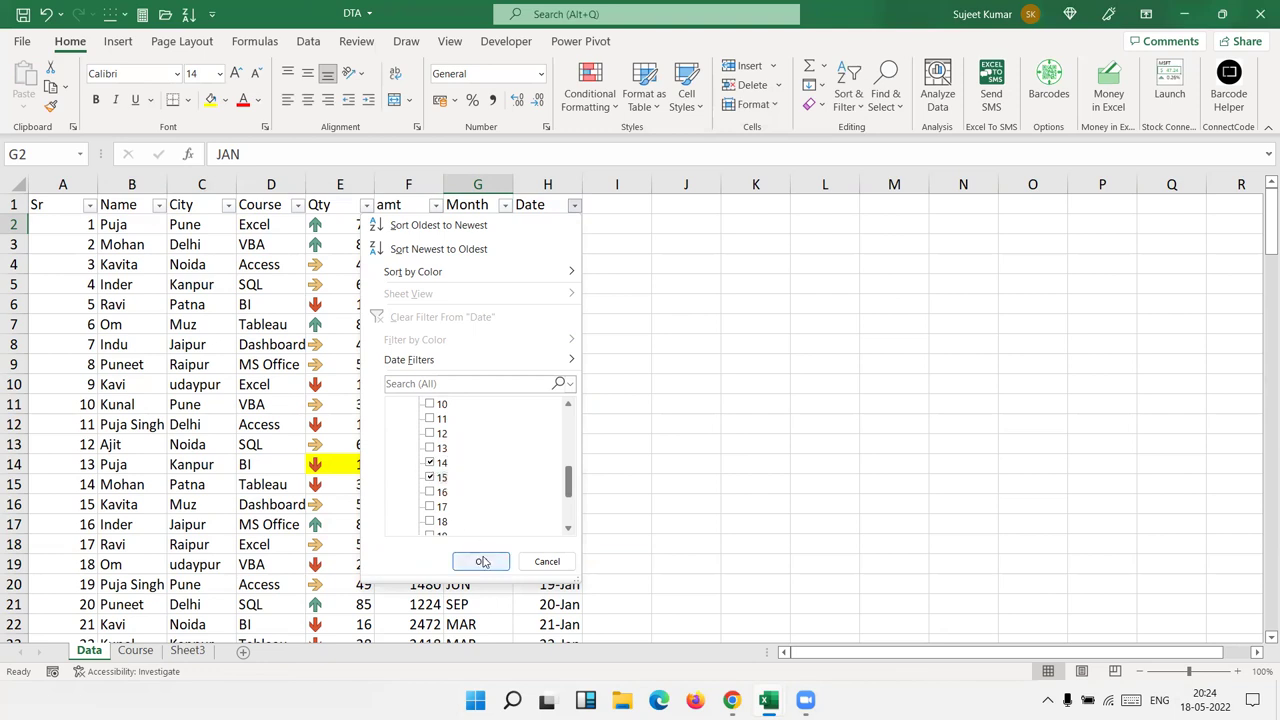
click(483, 562)
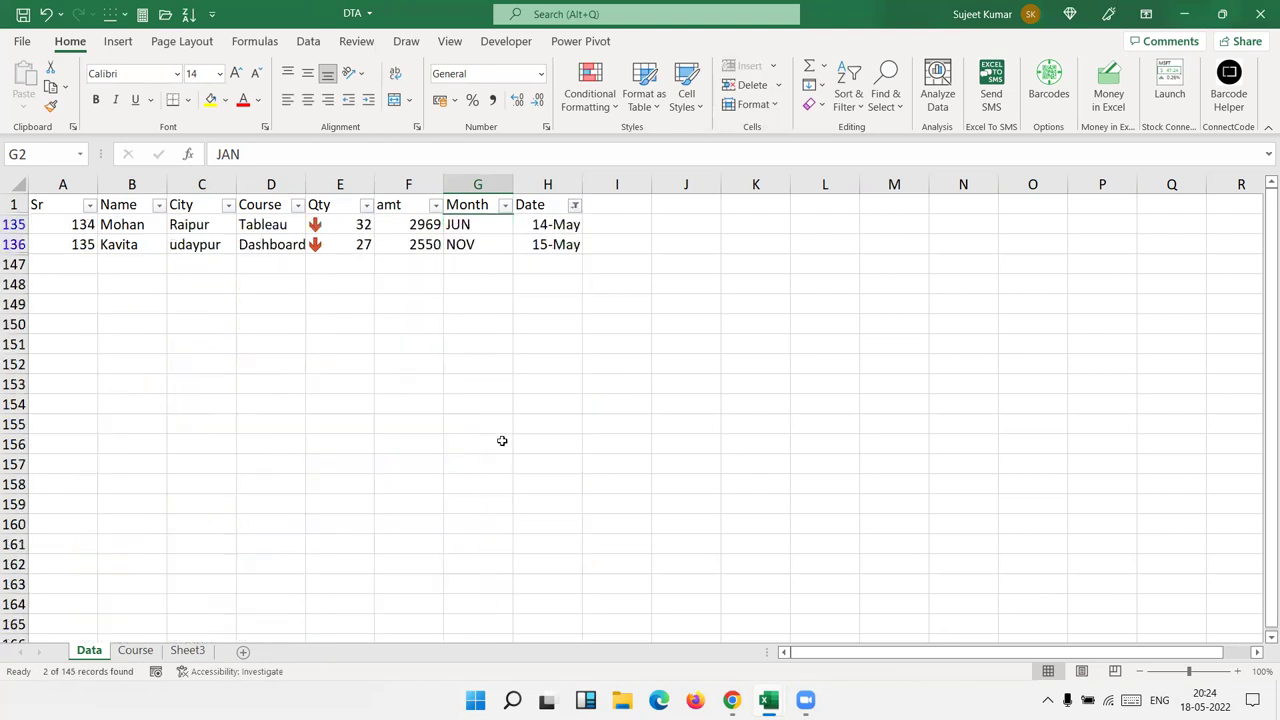
mouse_move(572, 214)
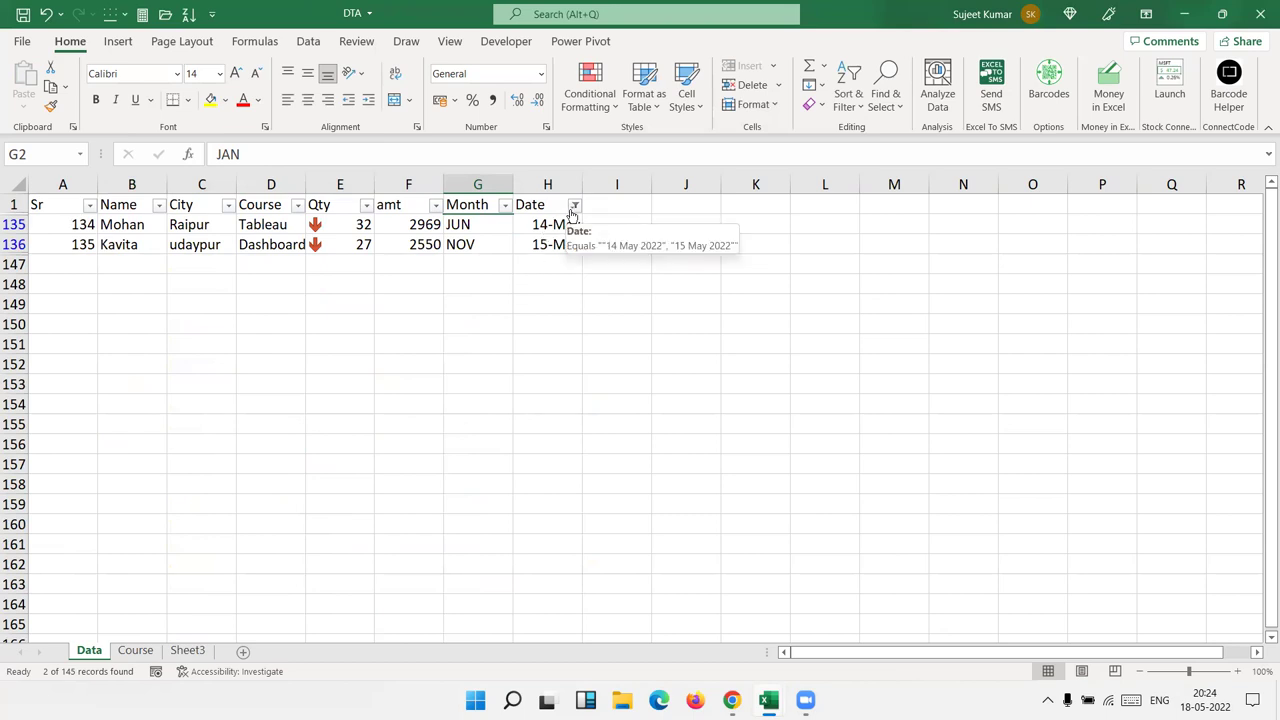
click(573, 210)
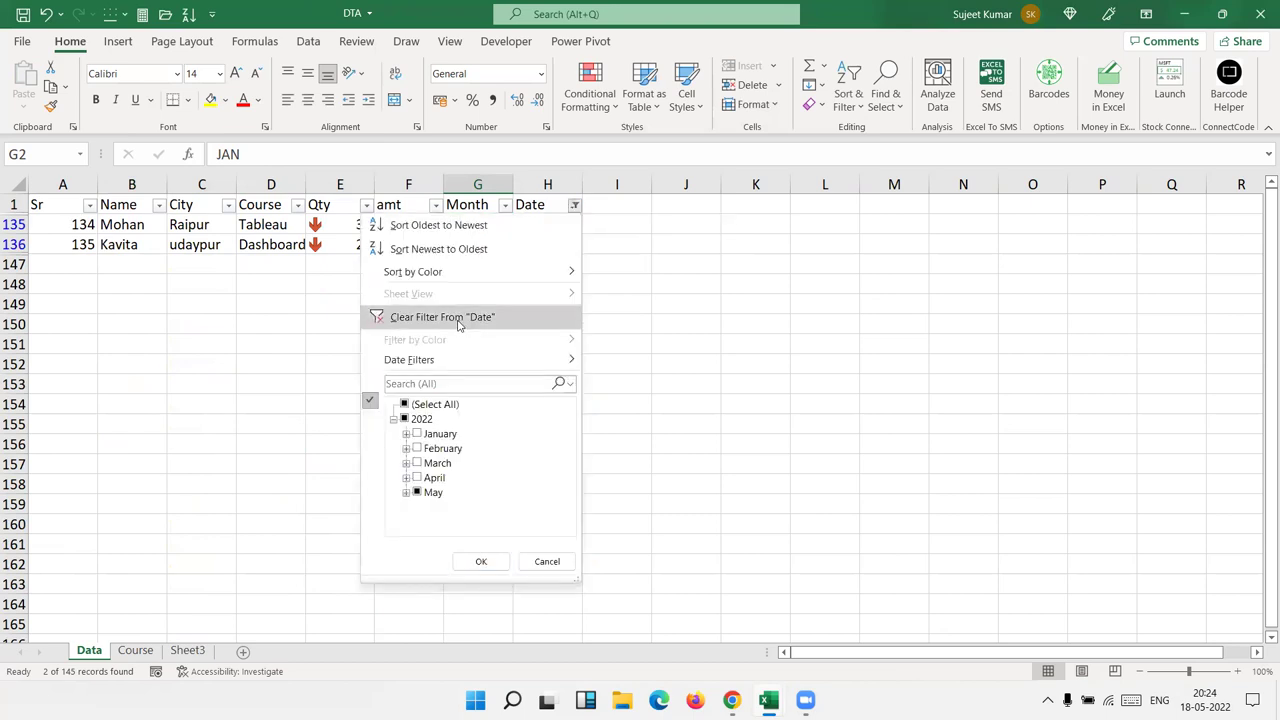
Step: Replace the Date filter with a Before filter using a 10 May 2022 cutoff
click(460, 318)
click(574, 206)
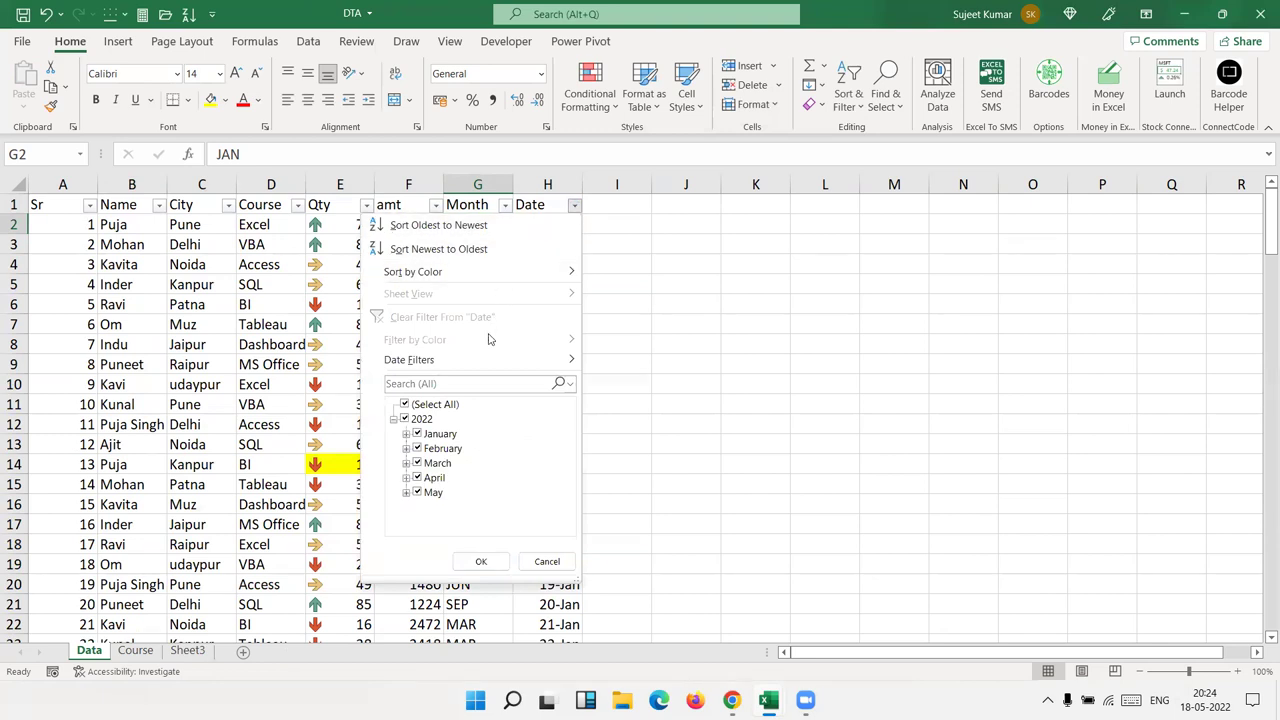
mouse_move(481, 366)
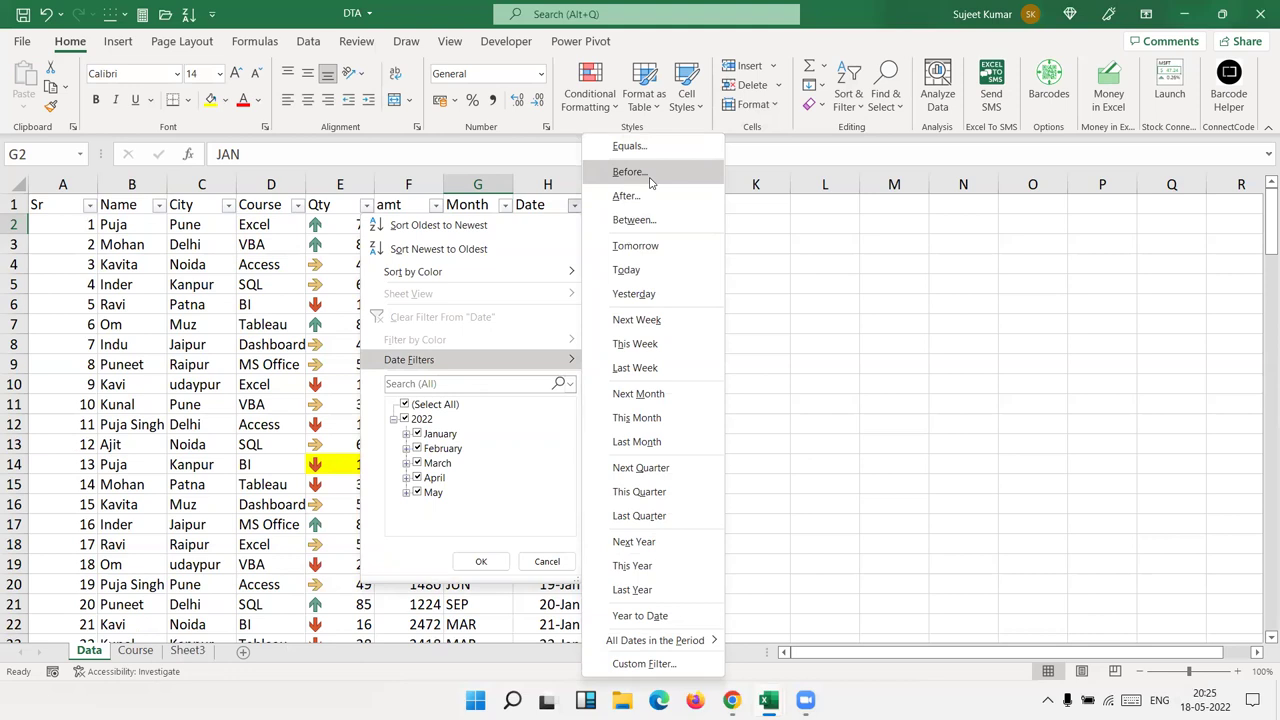
click(651, 181)
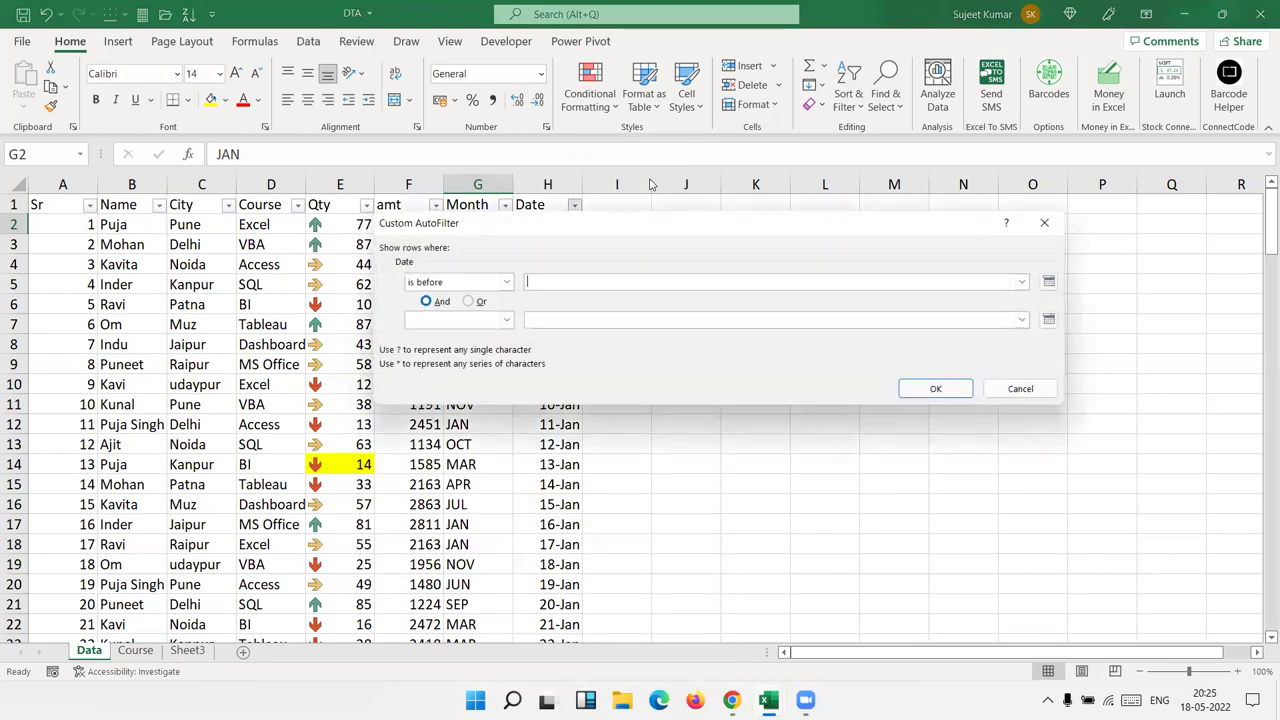
click(1047, 283)
click(1048, 283)
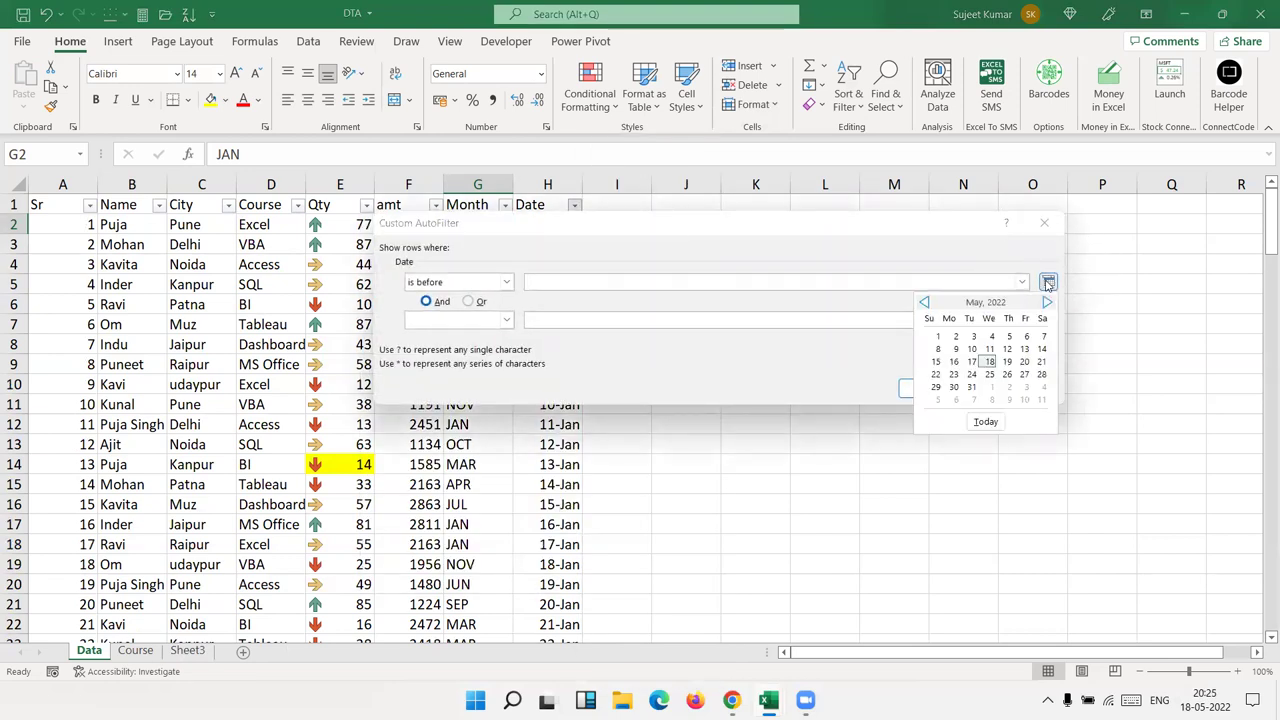
click(972, 349)
click(945, 395)
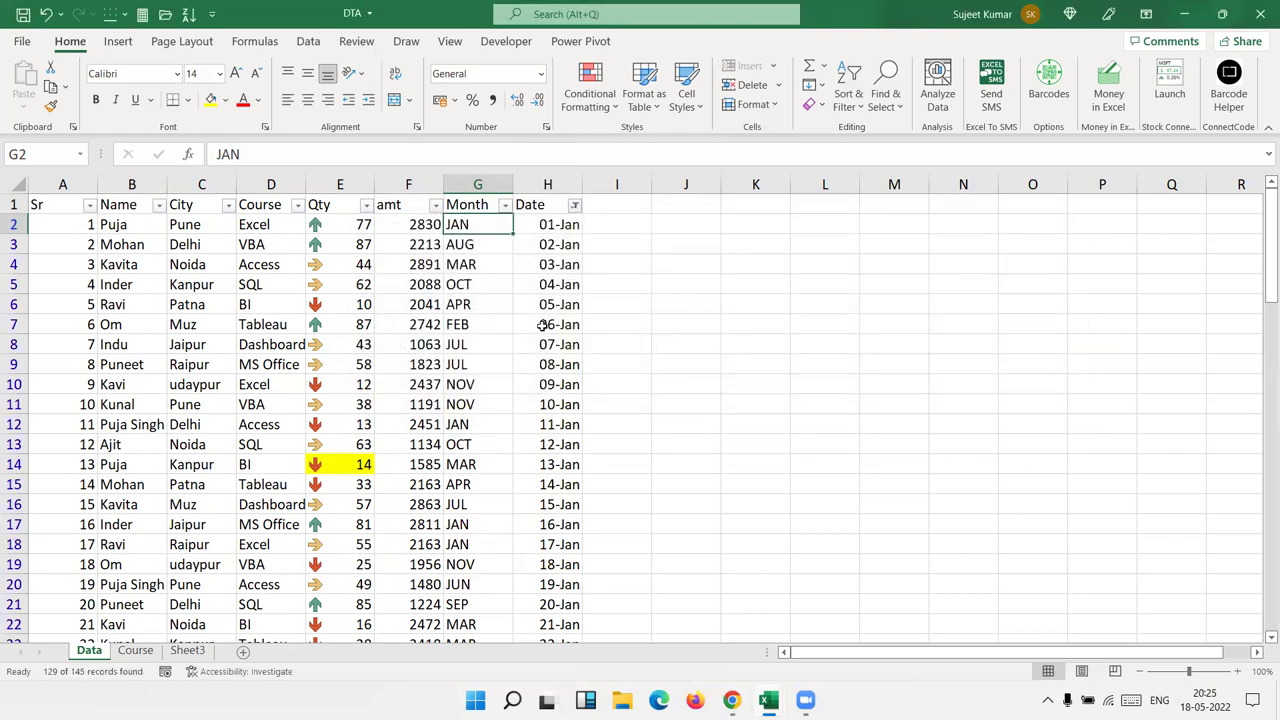
drag(1261, 242, 1261, 412)
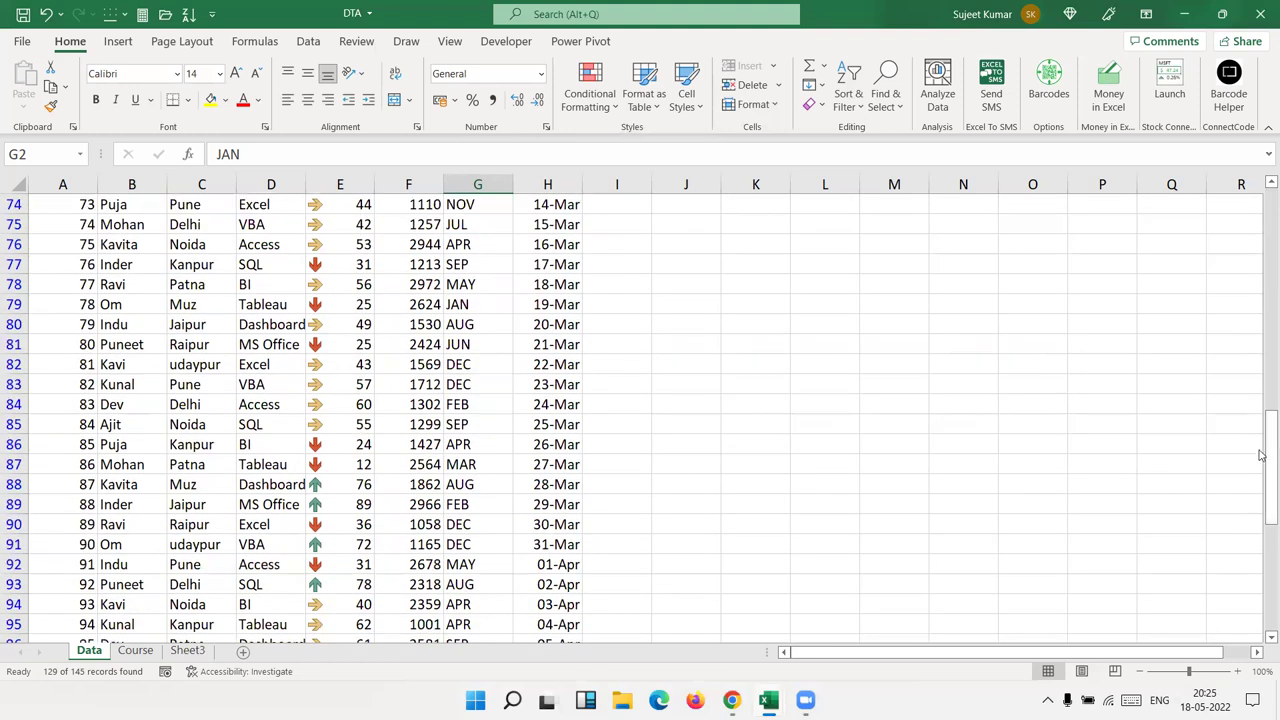
mouse_move(1261, 458)
mouse_down()
mouse_move(1261, 606)
mouse_move(1261, 210)
mouse_up()
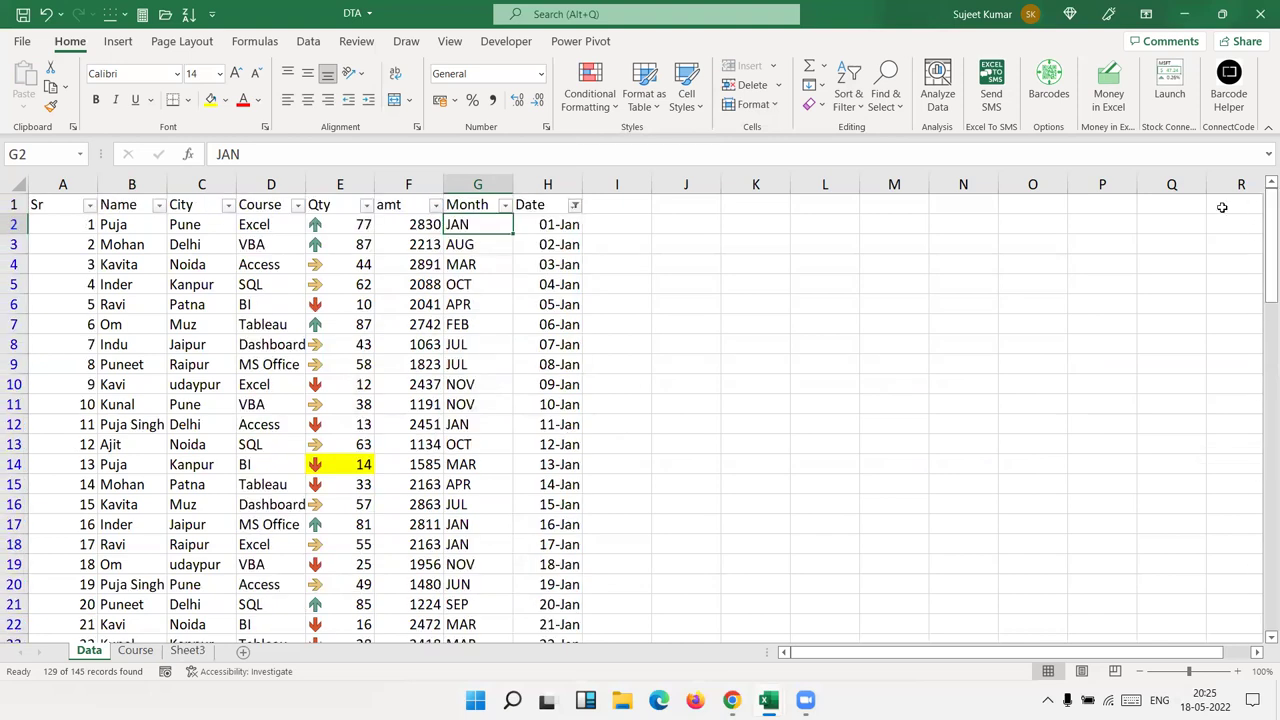
click(574, 205)
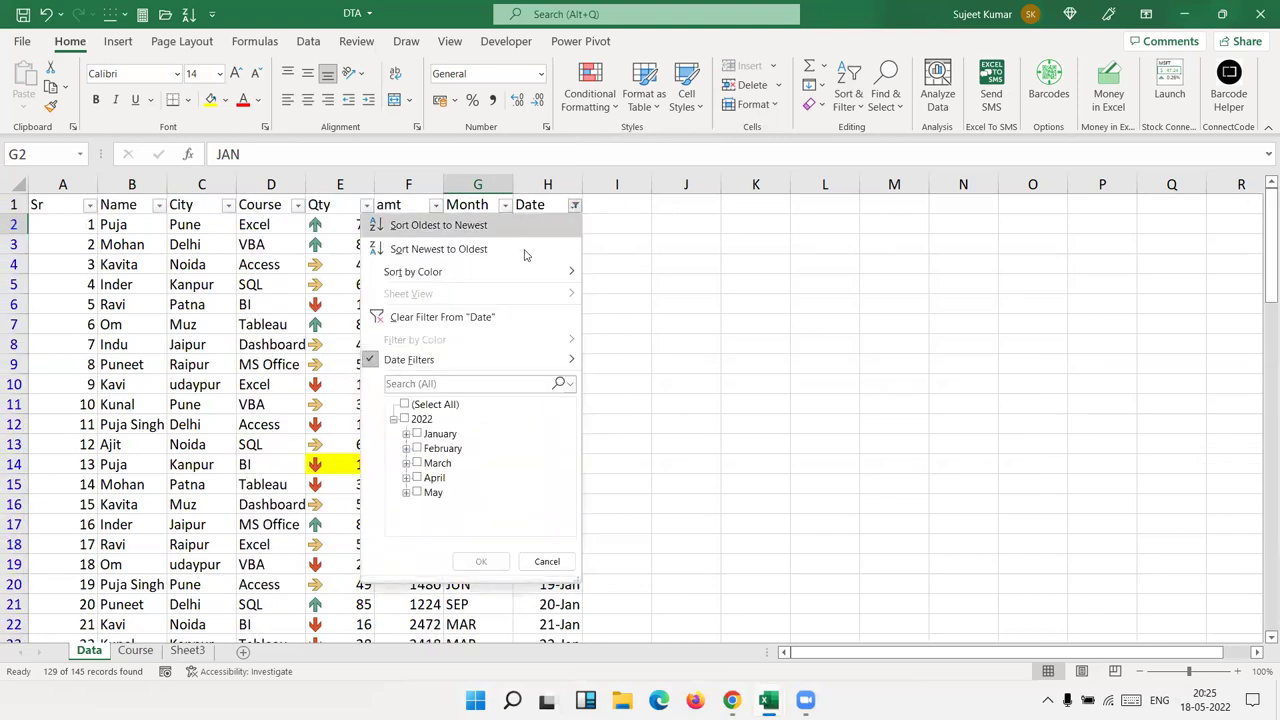
Step: Clear the Date filter and apply the Tomorrow date filter instead
click(505, 317)
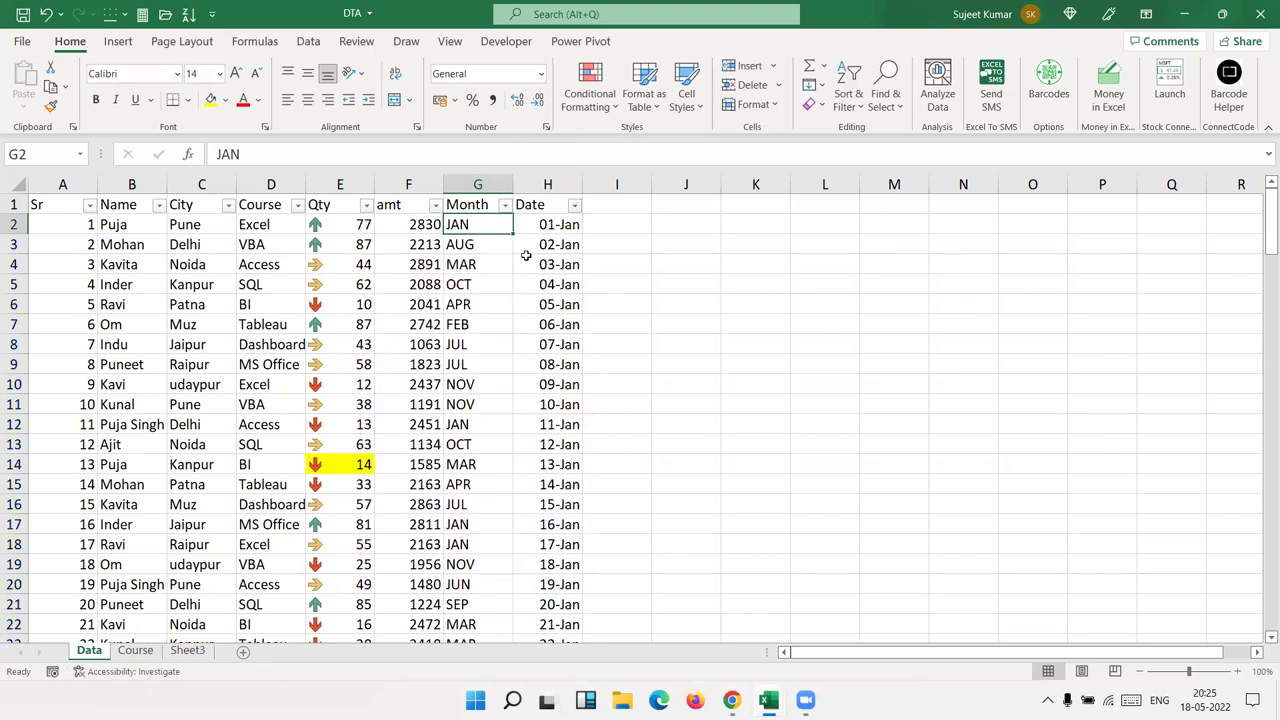
click(574, 205)
mouse_move(531, 360)
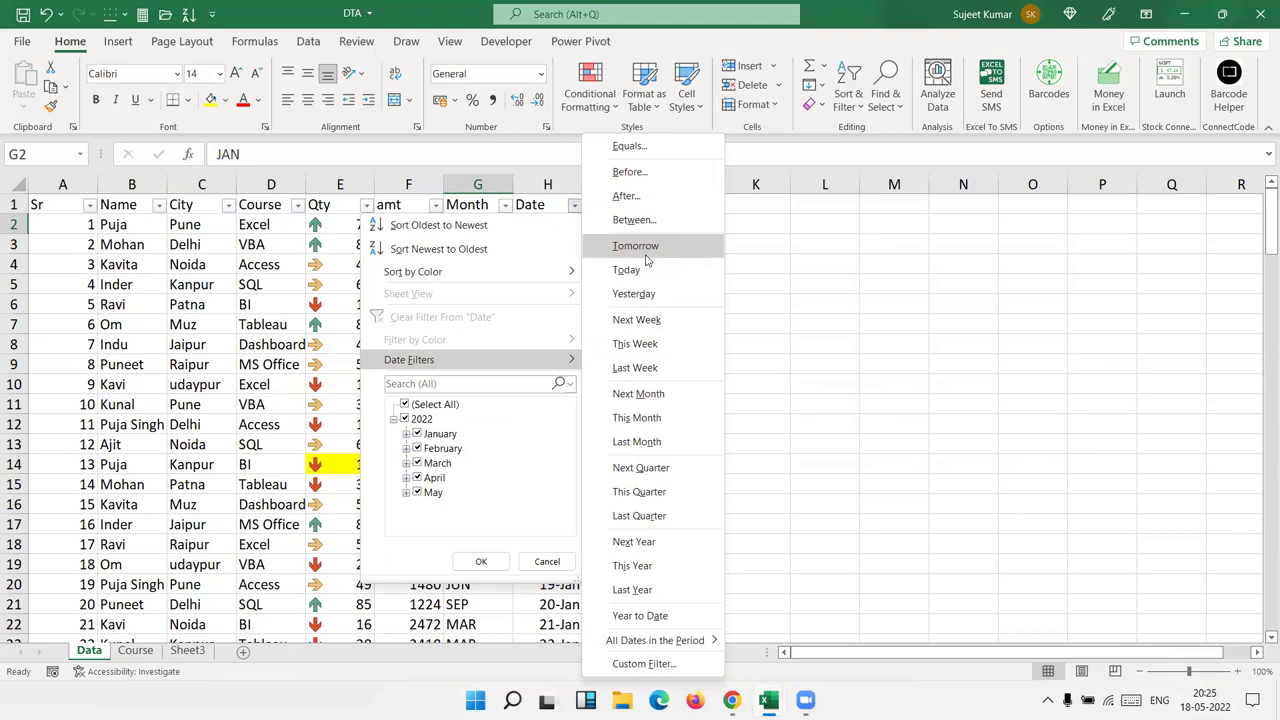
click(645, 255)
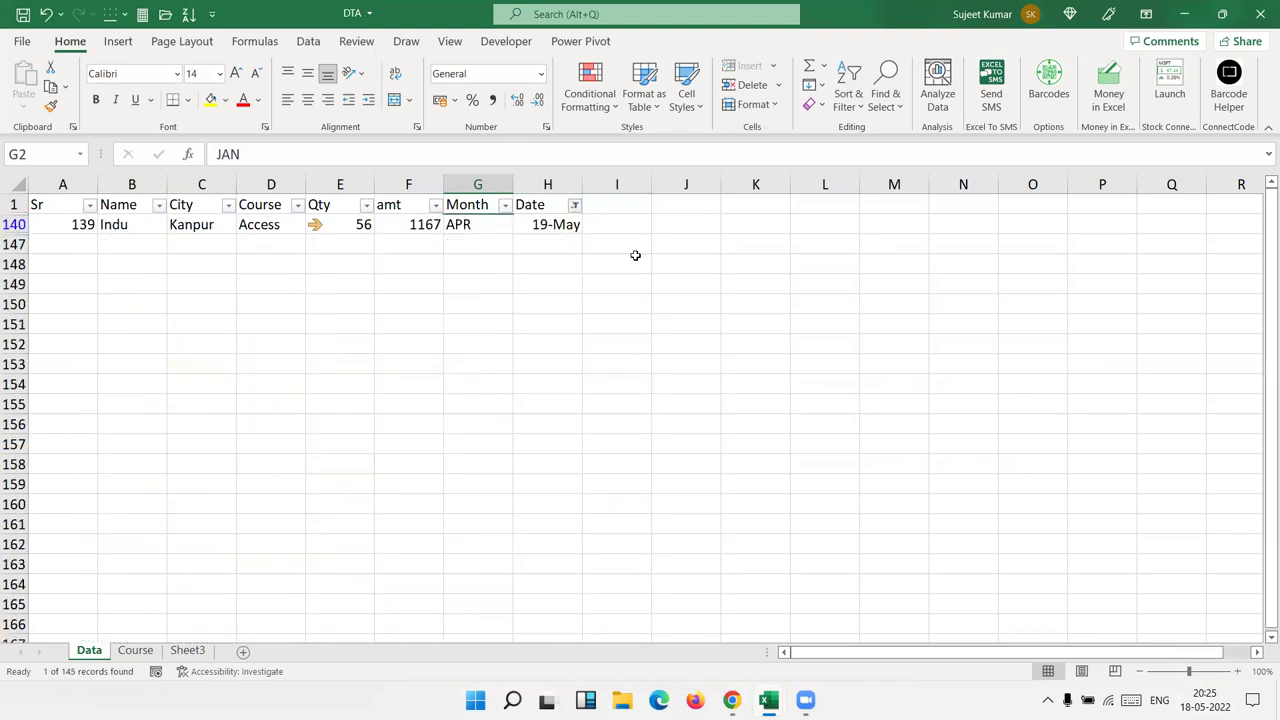
click(575, 205)
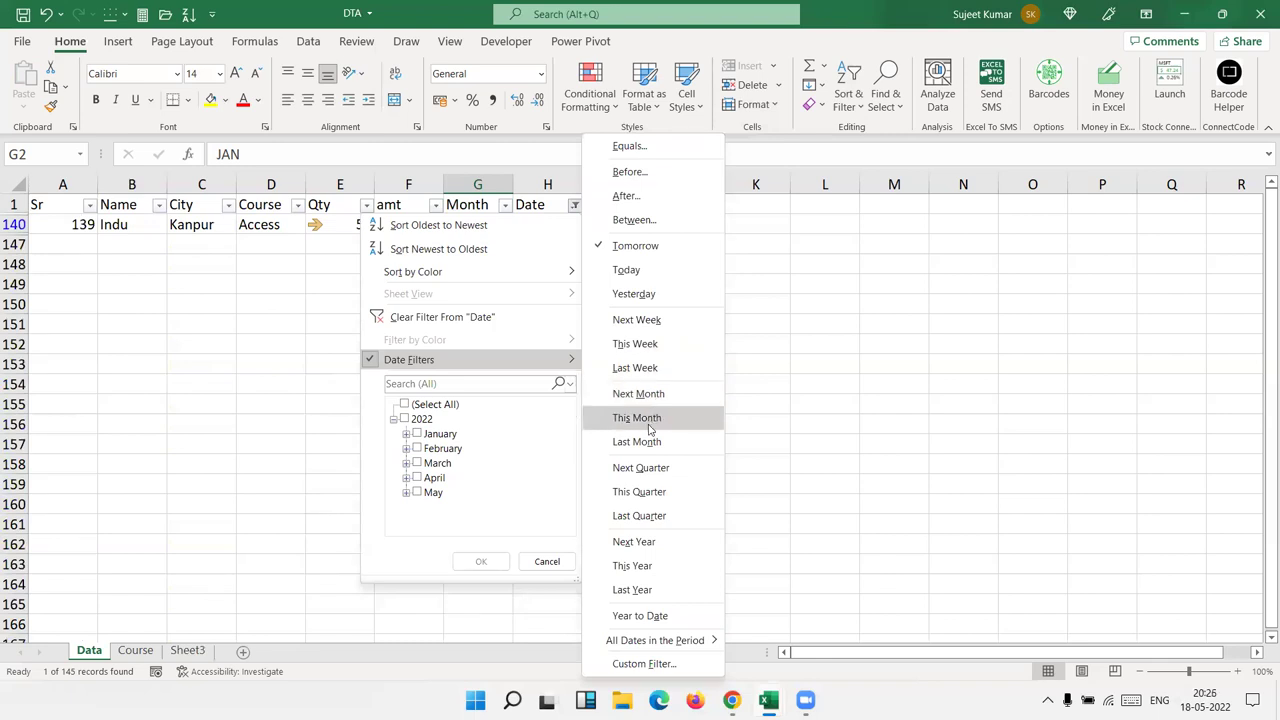
Step: Filter the Date column to This Month to leave 25 May records, then browse All Dates in the Period without applying
click(649, 428)
click(575, 205)
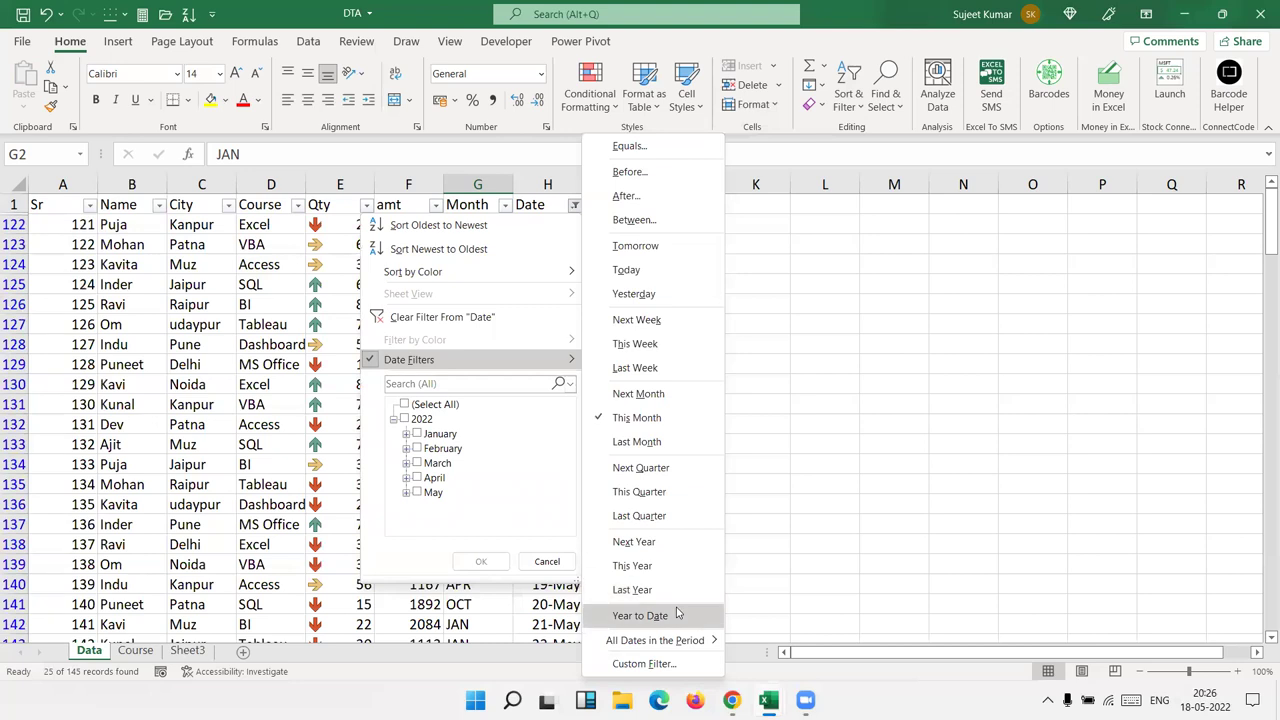
mouse_move(695, 647)
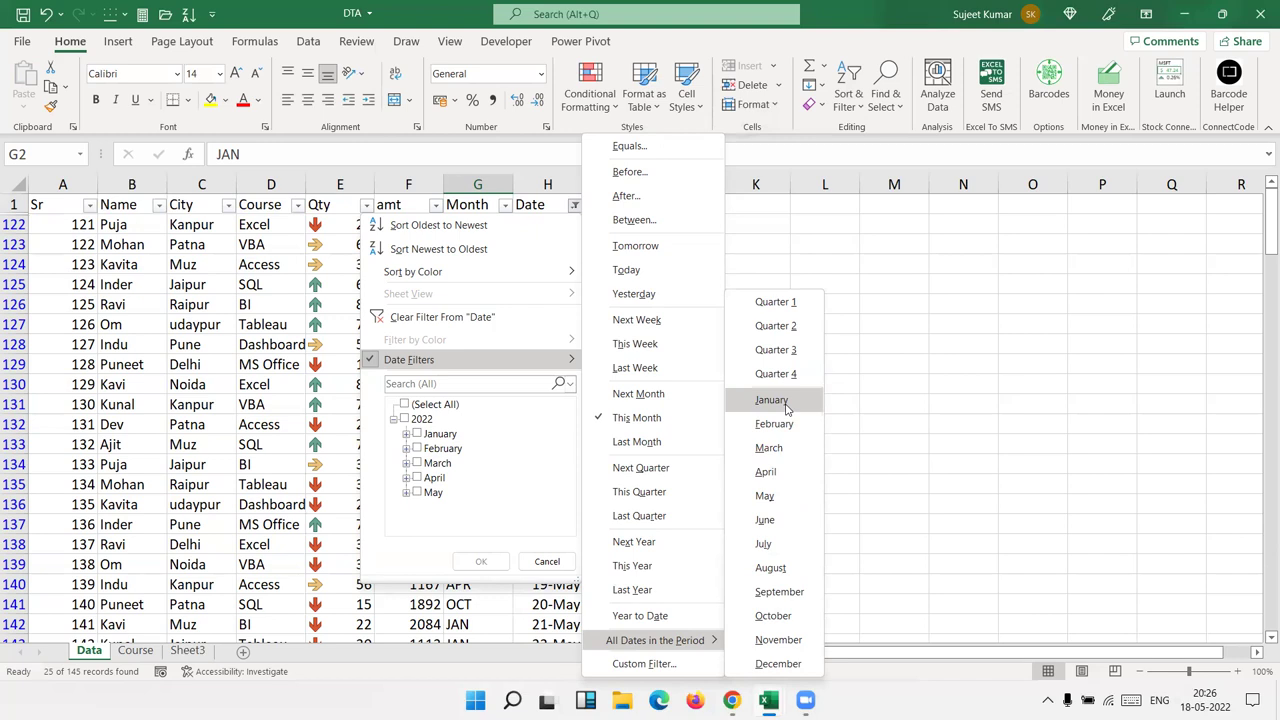
click(834, 240)
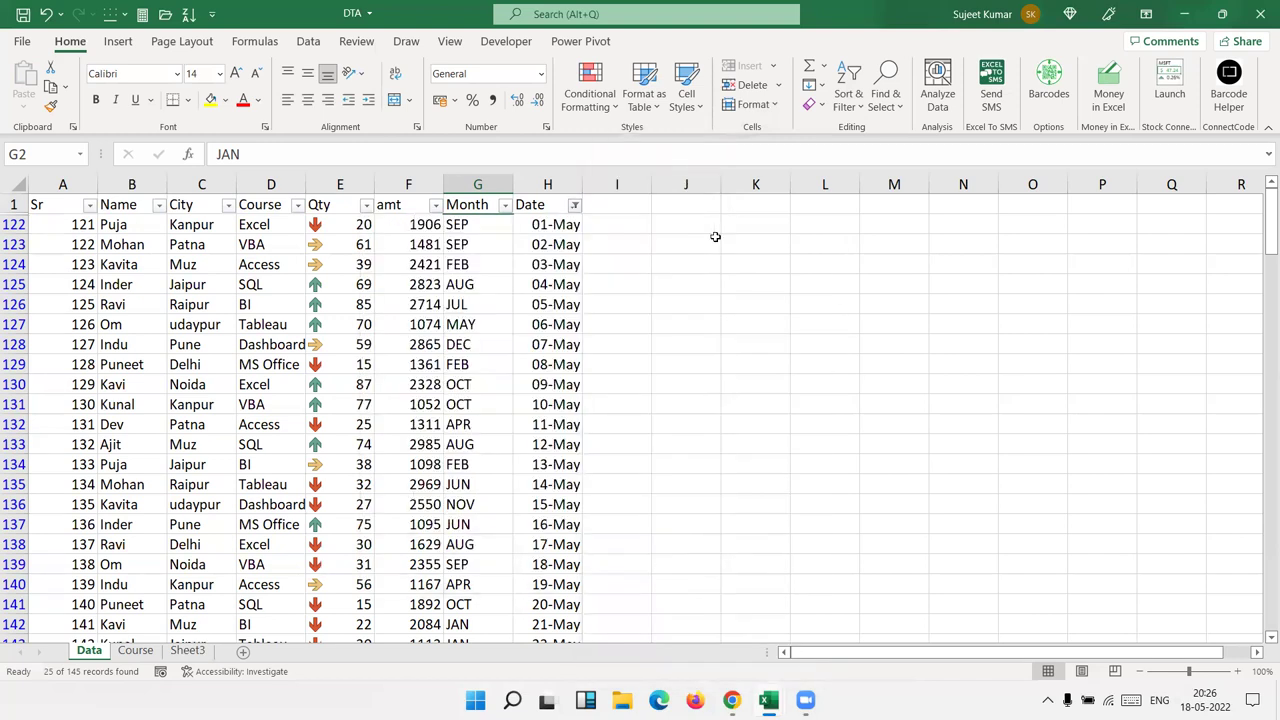
Step: Turn off AutoFilter on the sales table with Ctrl+Shift+L
key(ctrl+shift+l)
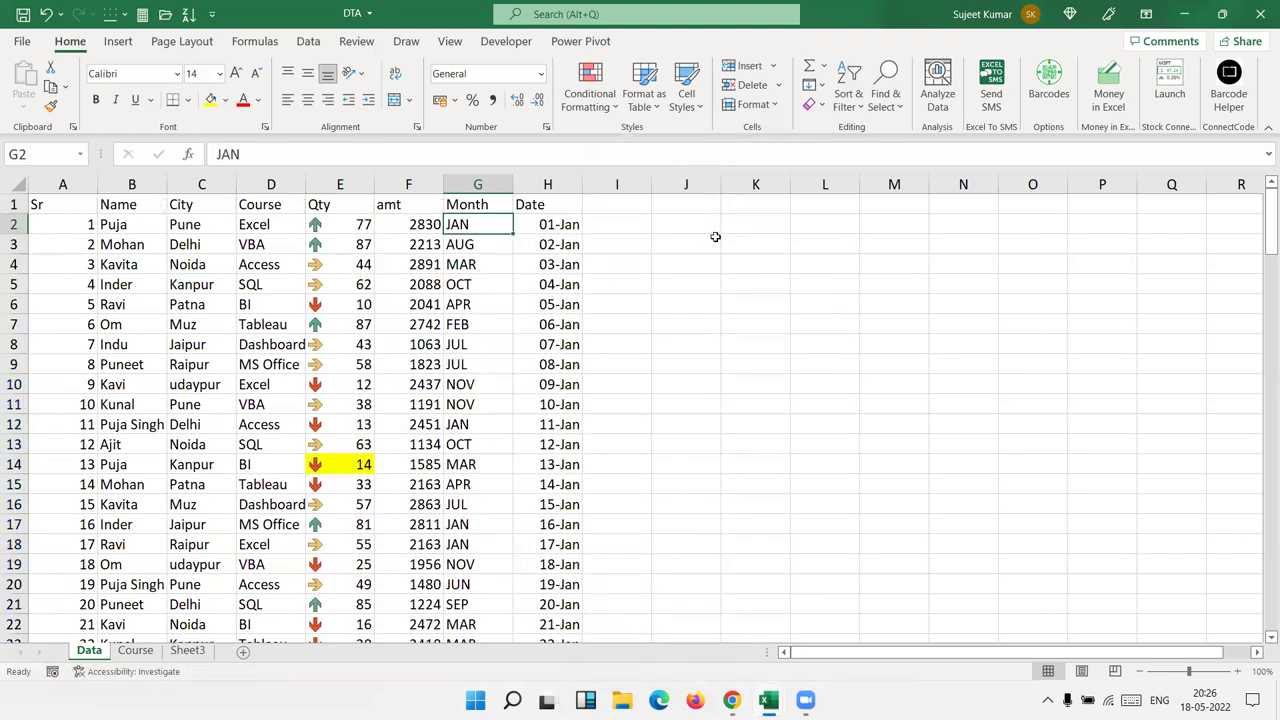